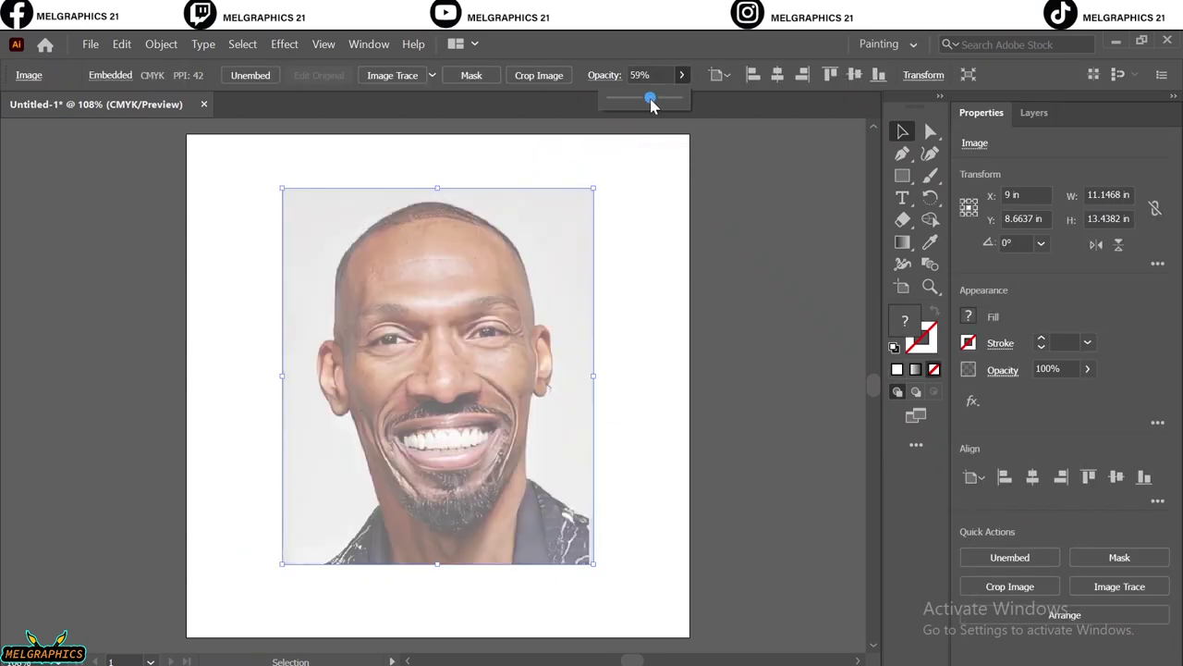
Step: Choose the tapered art brush from the user library and draw a test curve beside the artboard
left_click(402, 417)
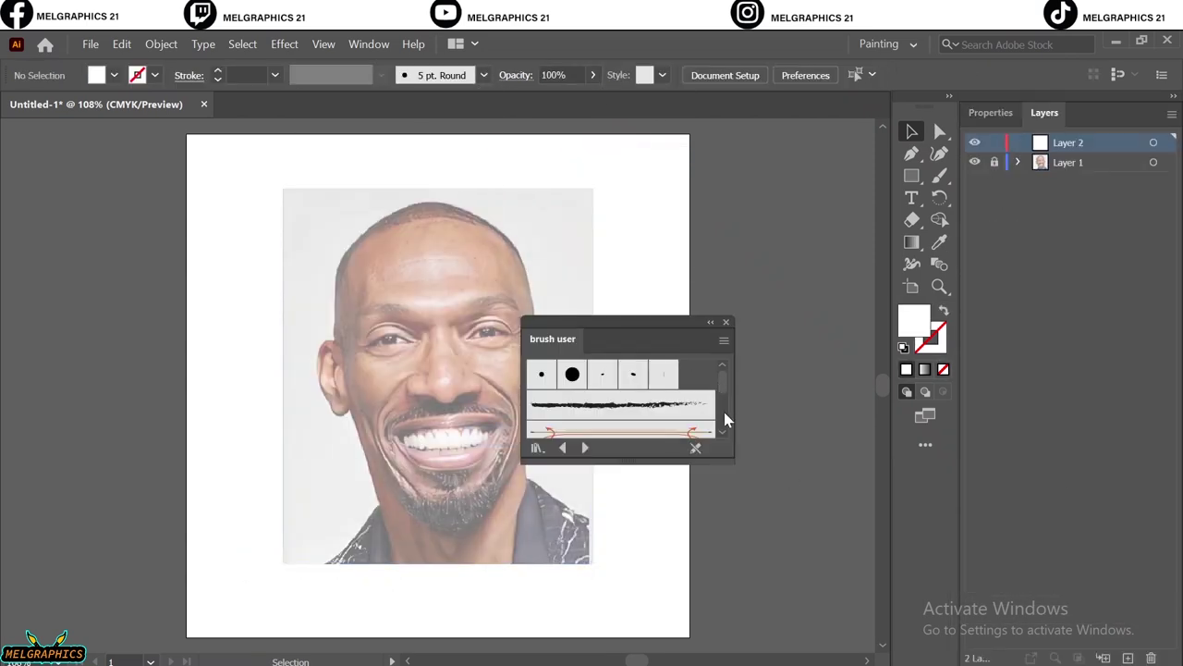
left_click(731, 323)
key("b")
left_click_drag(755, 268, 832, 383)
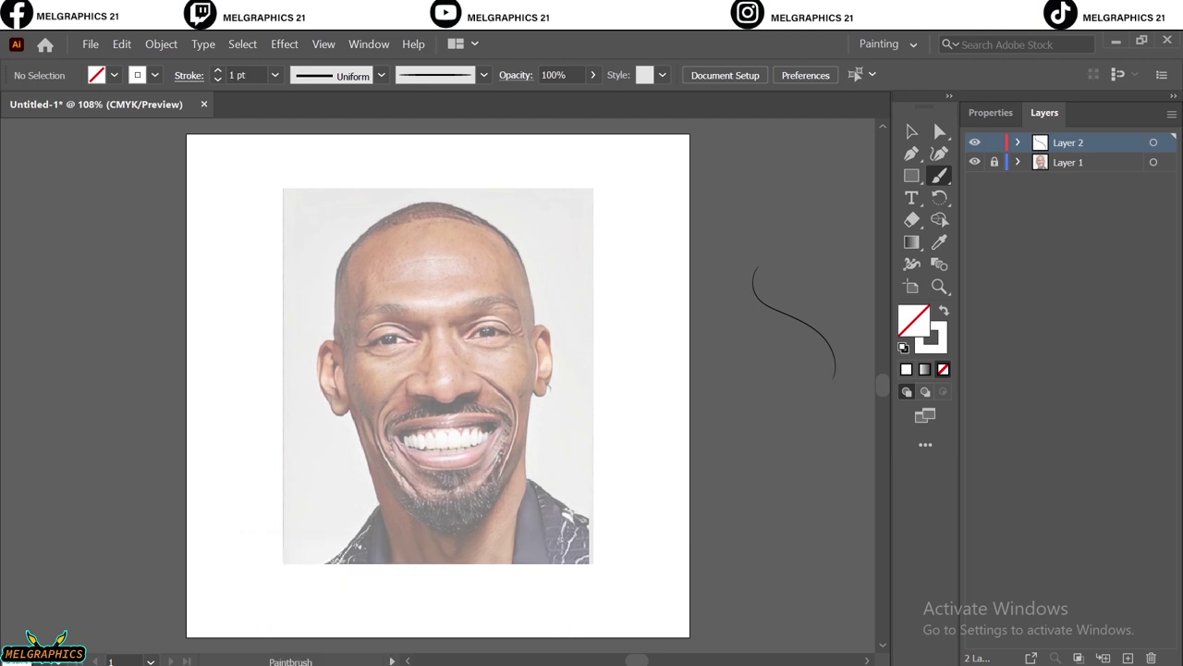
Step: Trace the nose, the lower lip outline and the inner upper-lip line with the tapered brush
scroll(426, 376, "up", 5)
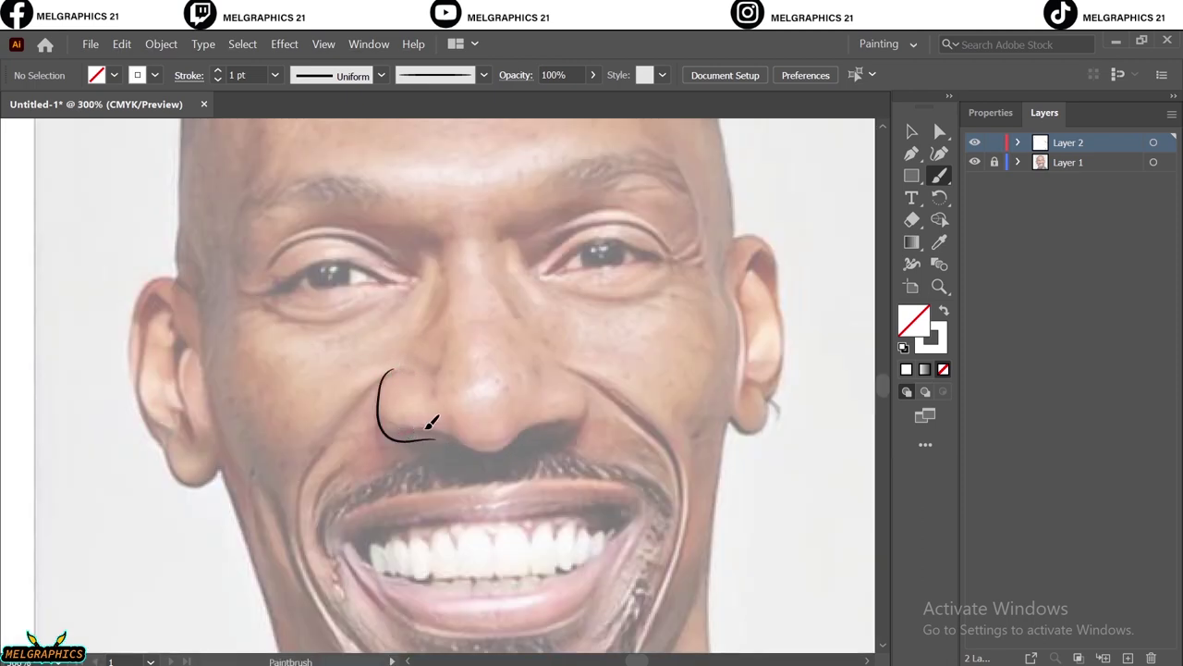
scroll(593, 473, "down", 2)
left_click_drag(338, 454, 383, 504)
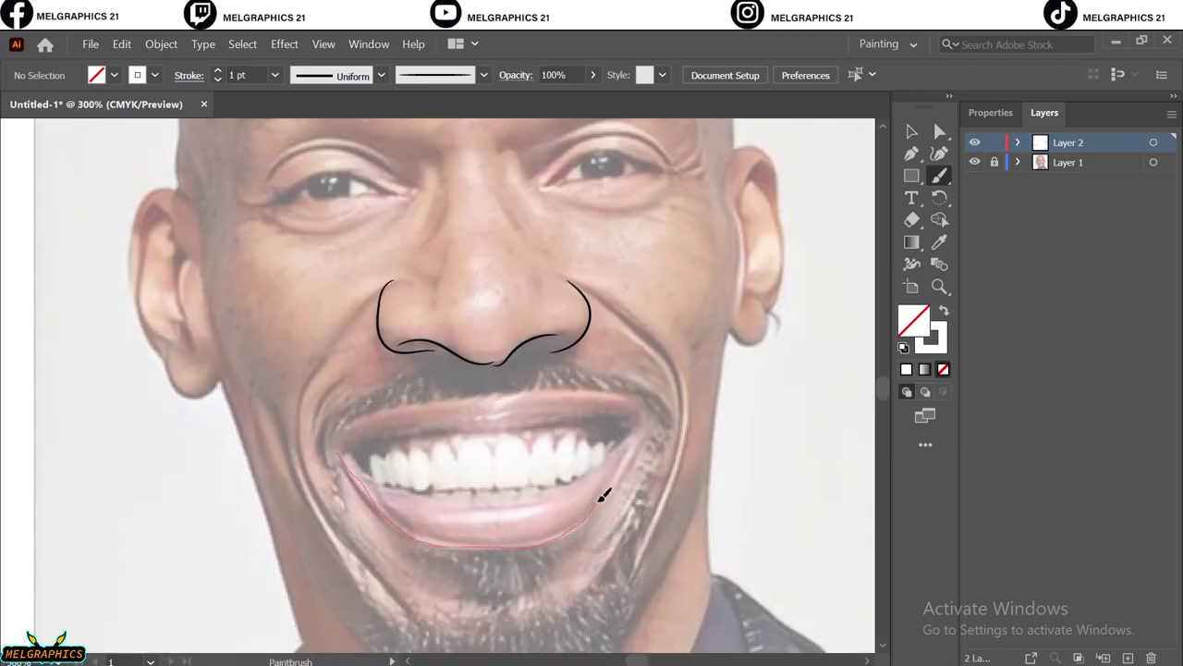
mouse_move(603, 494)
left_mouse_down()
mouse_move(633, 427)
mouse_move(636, 462)
left_mouse_up()
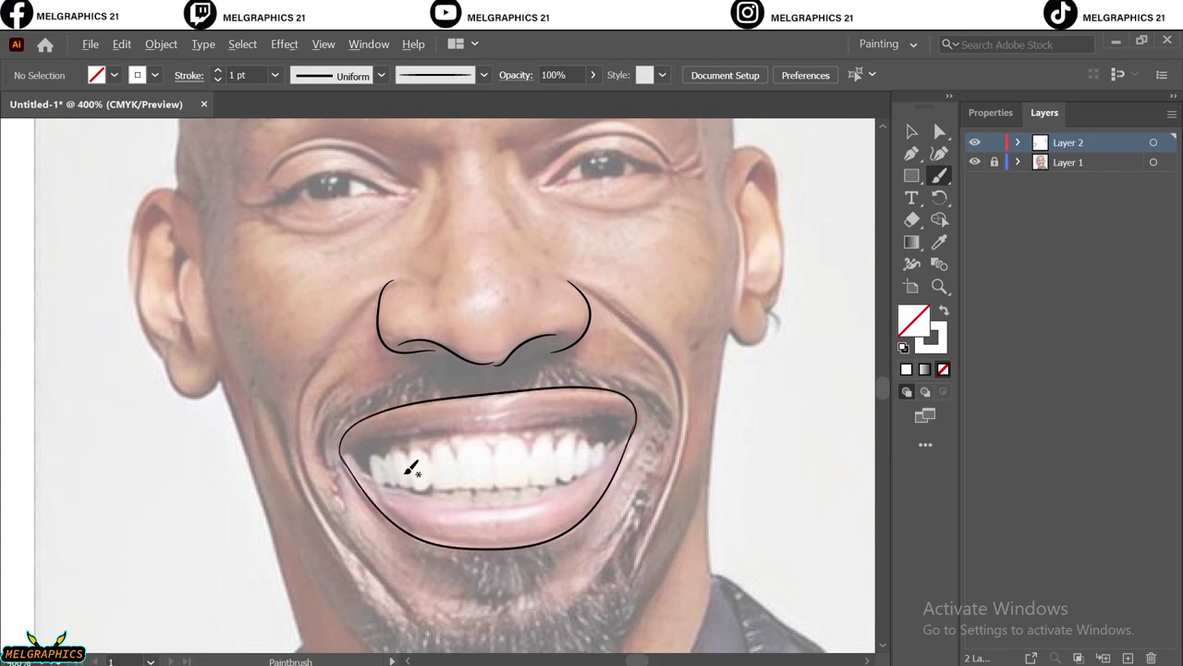
scroll(370, 476, "up", 4)
scroll(502, 440, "right", 5)
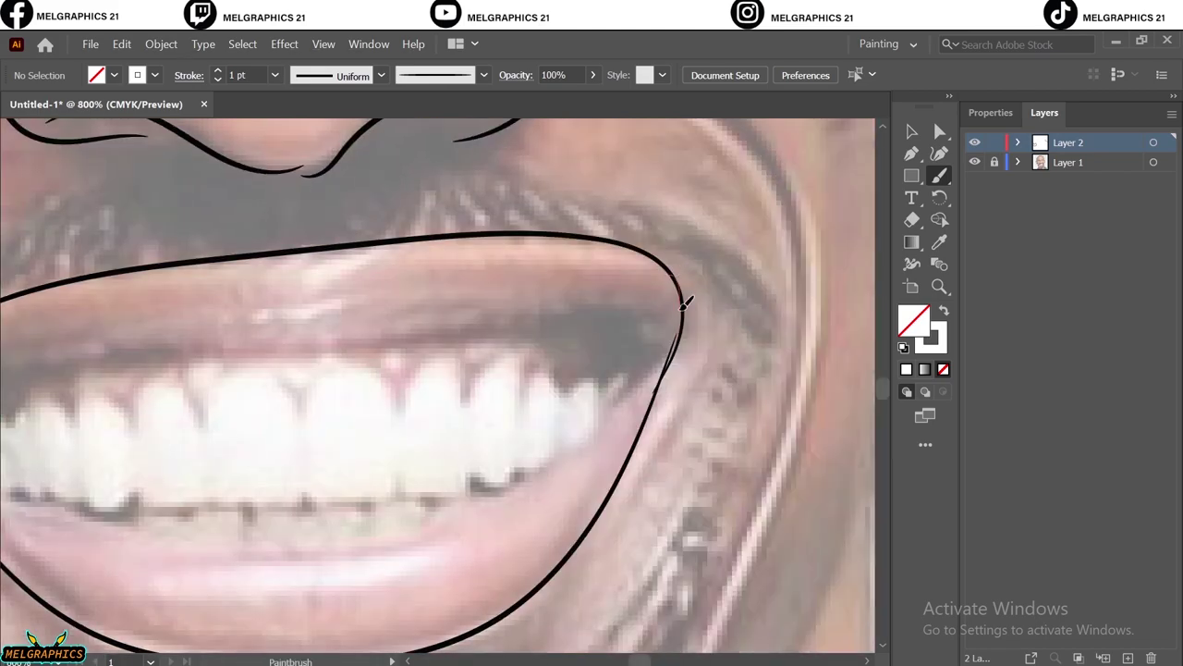
scroll(585, 427, "down", 2)
left_click_drag(210, 434, 317, 403)
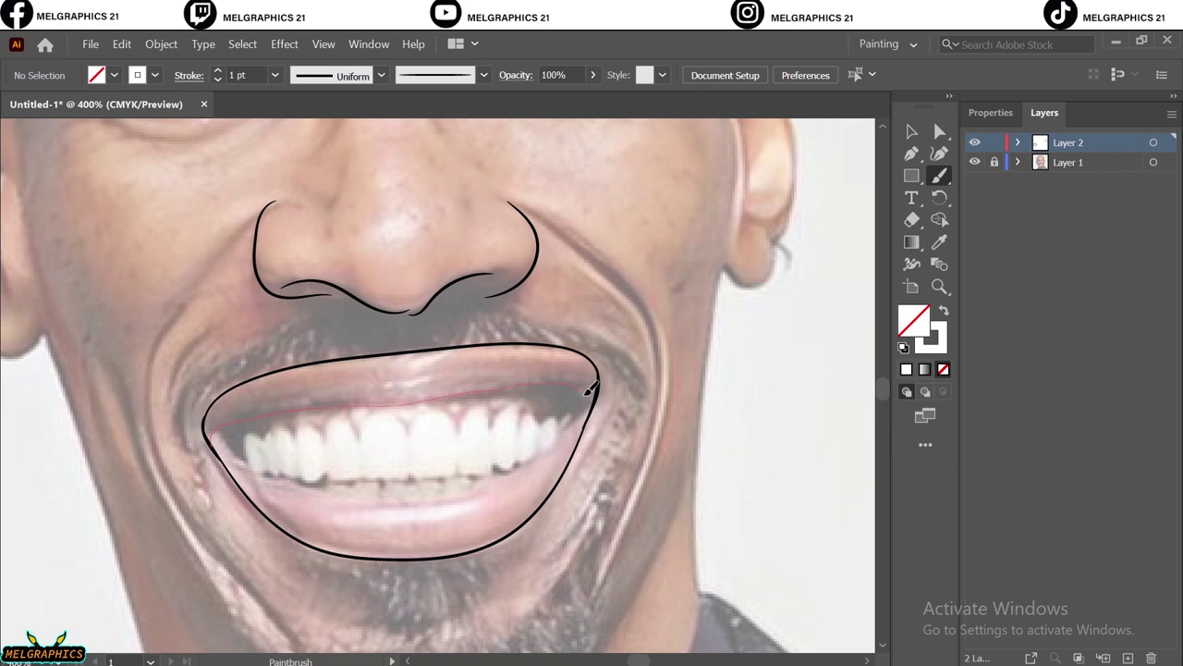
left_click_drag(590, 390, 603, 396)
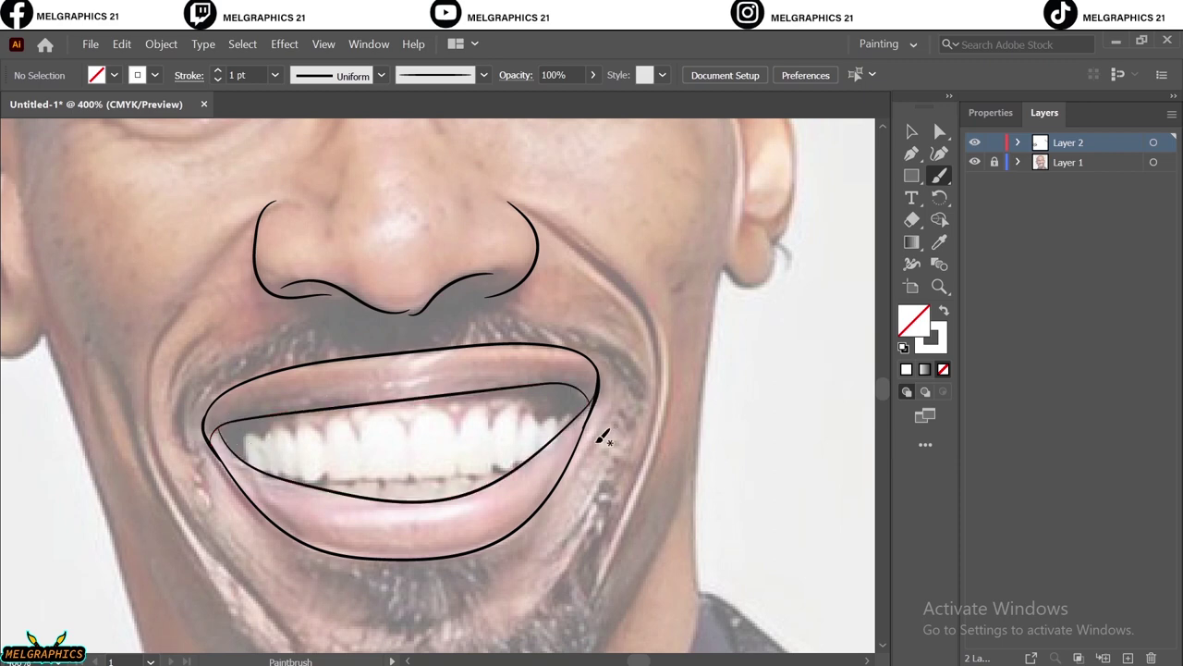
scroll(384, 423, "up", 3)
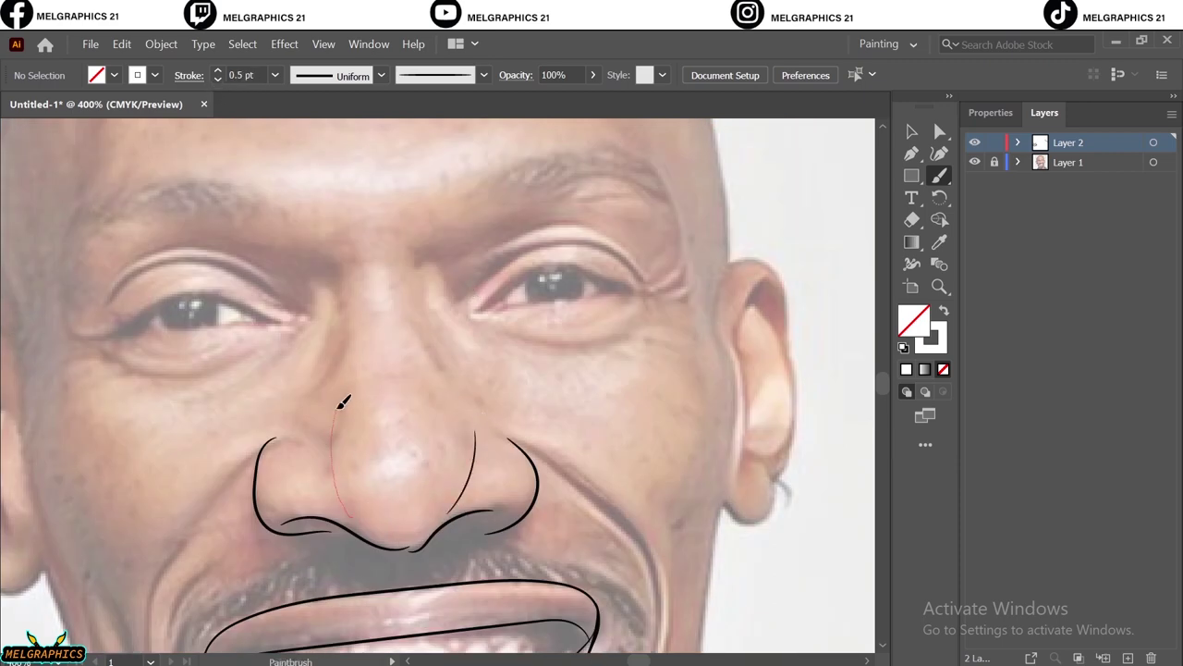
Step: At 1 pt stroke weight, trace the upper and lower eyelids, inner eye corner and iris
left_click(275, 75)
left_click(304, 159)
scroll(560, 277, "up", 1)
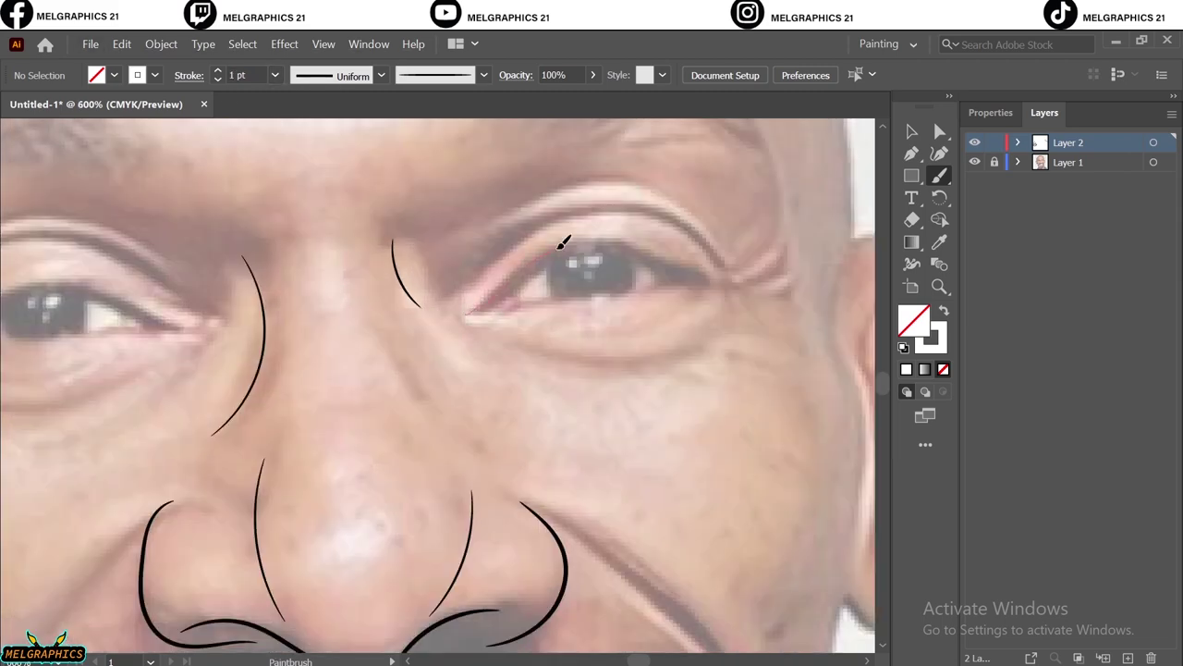
mouse_move(712, 280)
left_mouse_down()
mouse_move(477, 311)
mouse_move(712, 280)
left_mouse_up()
left_click_drag(513, 279, 522, 302)
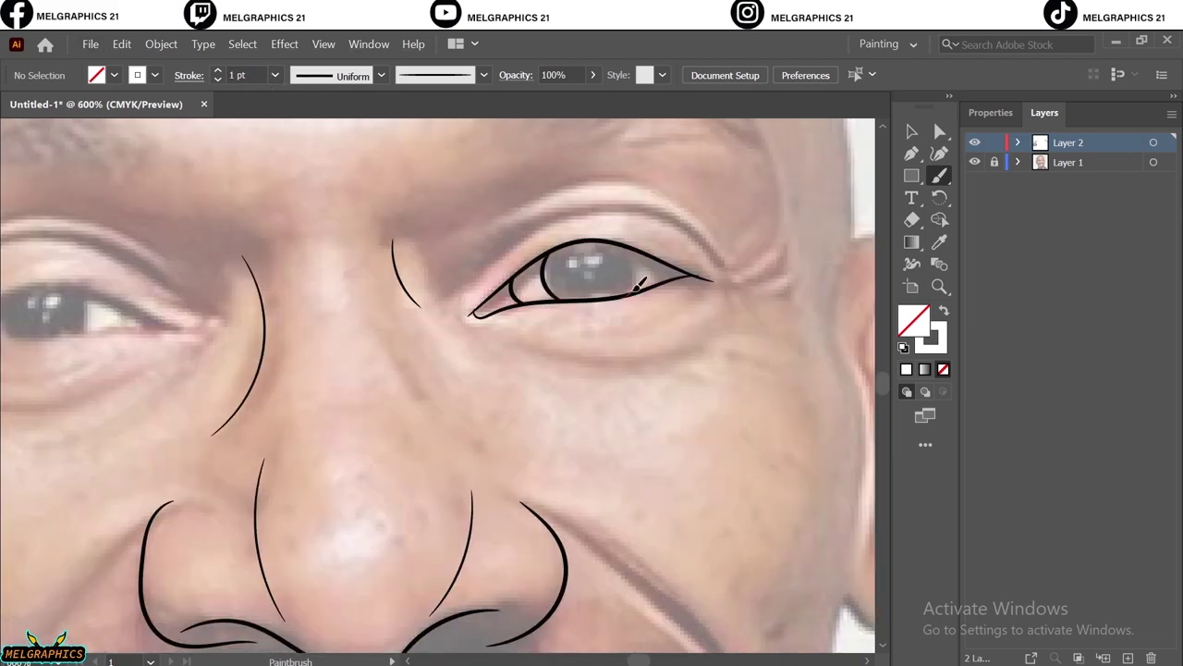
scroll(372, 404, "left", 3)
scroll(423, 311, "left", 2)
mouse_move(426, 325)
left_mouse_down()
mouse_move(153, 348)
mouse_move(431, 331)
left_mouse_up()
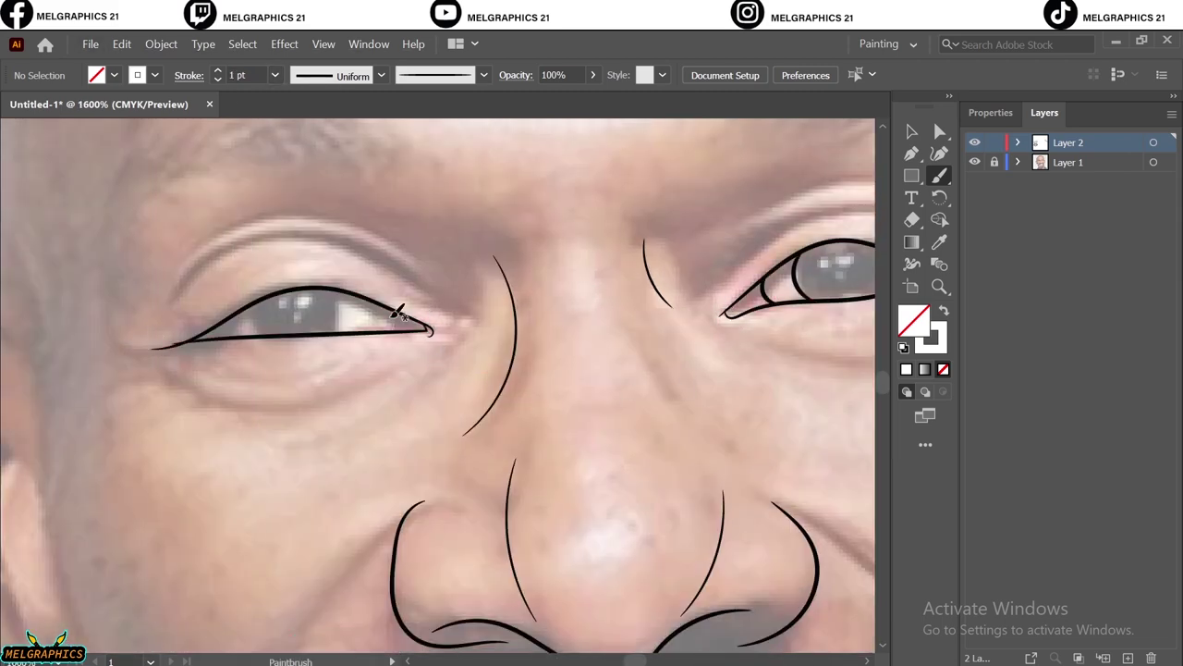
scroll(399, 315, "up", 3)
scroll(362, 373, "down", 1)
left_click_drag(591, 330, 428, 343)
left_click_drag(365, 278, 154, 292)
scroll(283, 275, "down", 3)
Step: Switch to 0.75 pt and add two crease lines above the eye
left_click(217, 80)
left_click_drag(288, 279, 340, 302)
mouse_move(240, 239)
left_mouse_down()
mouse_move(275, 239)
mouse_move(198, 238)
left_mouse_up()
scroll(239, 228, "down", 5)
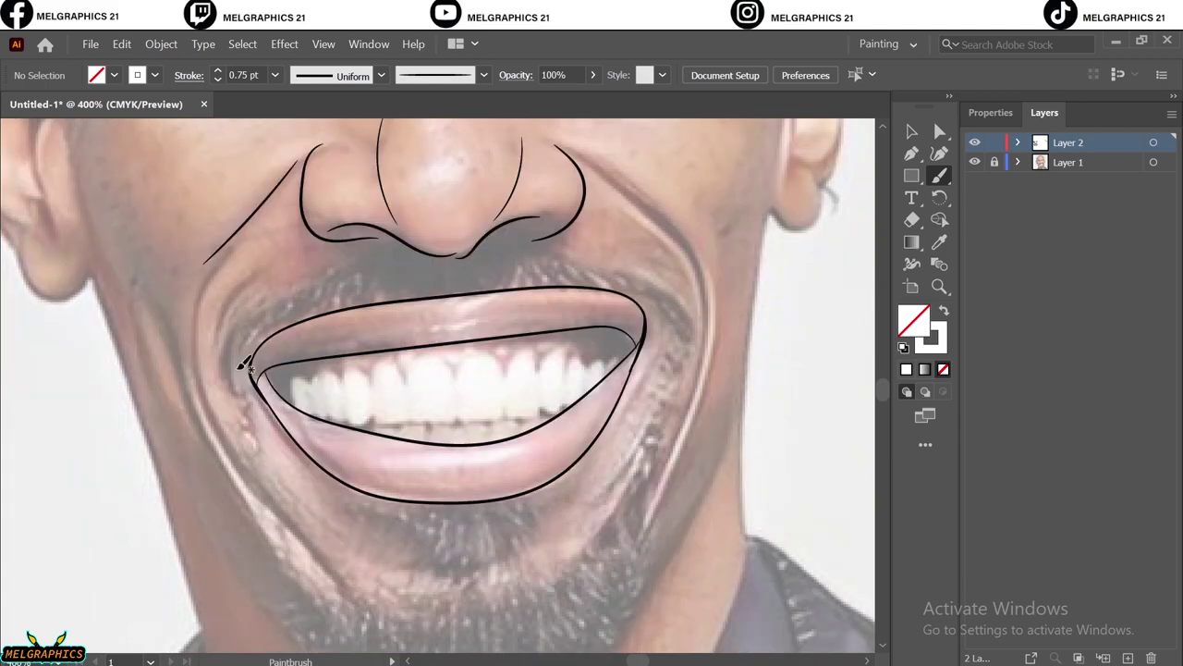
Step: Trace the left and right cheek smile lines and the jaw line, and begin the upper teeth
left_click_drag(233, 451, 231, 449)
left_click_drag(224, 434, 344, 591)
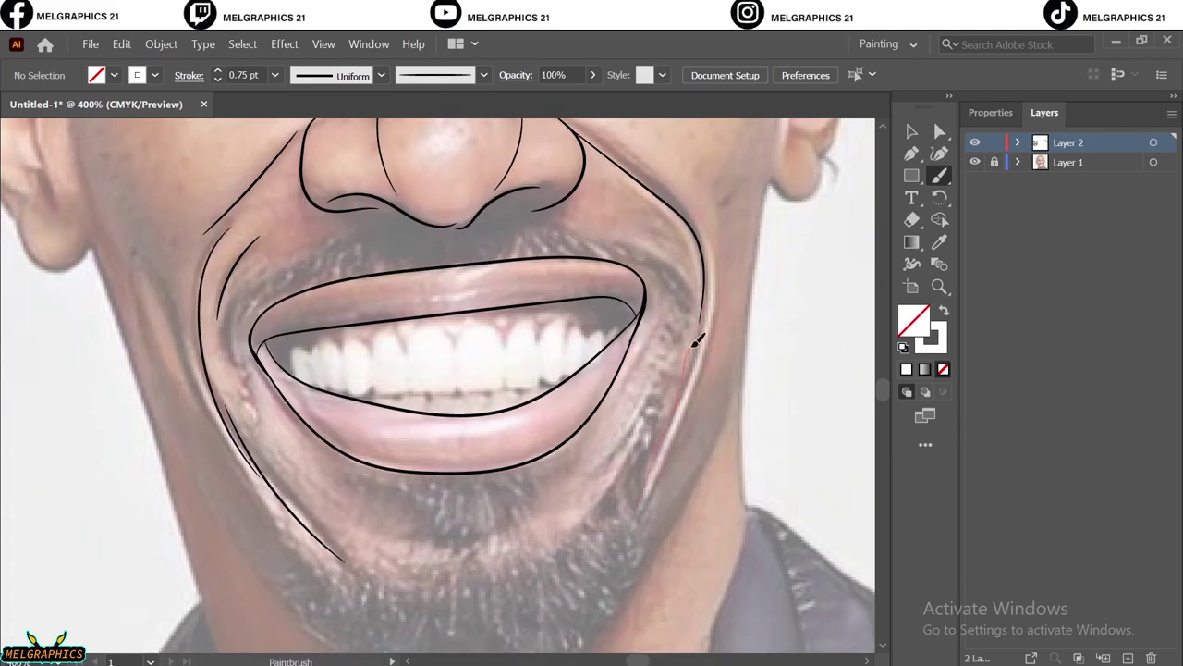
left_click_drag(698, 340, 650, 480)
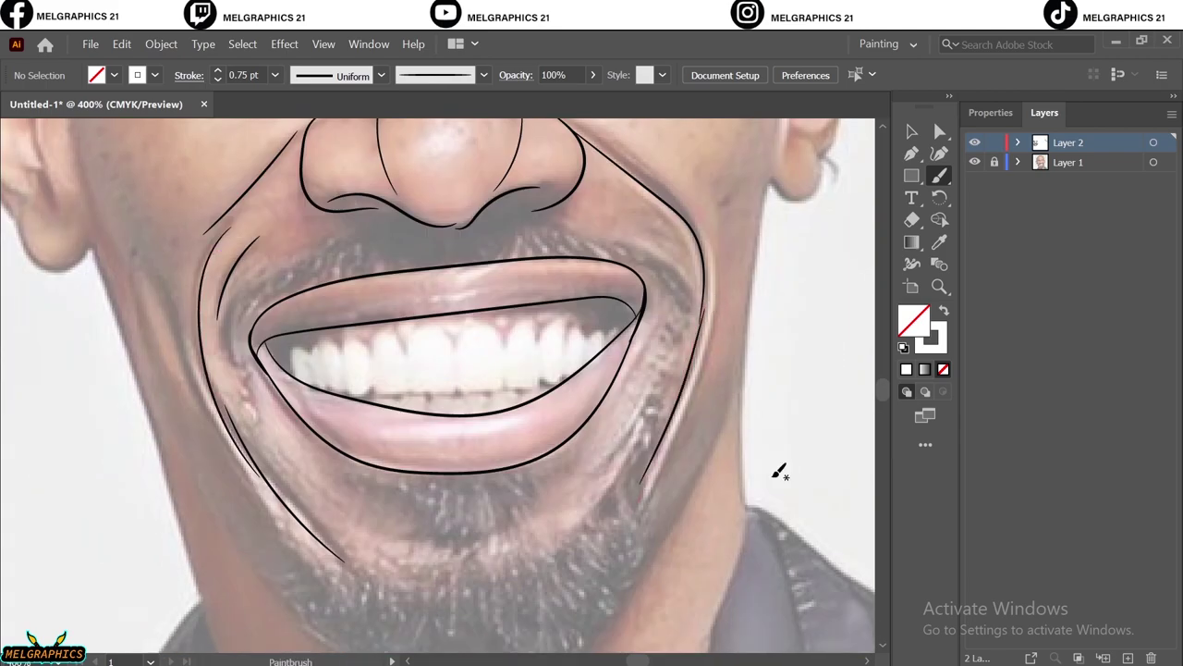
scroll(172, 364, "up", 1)
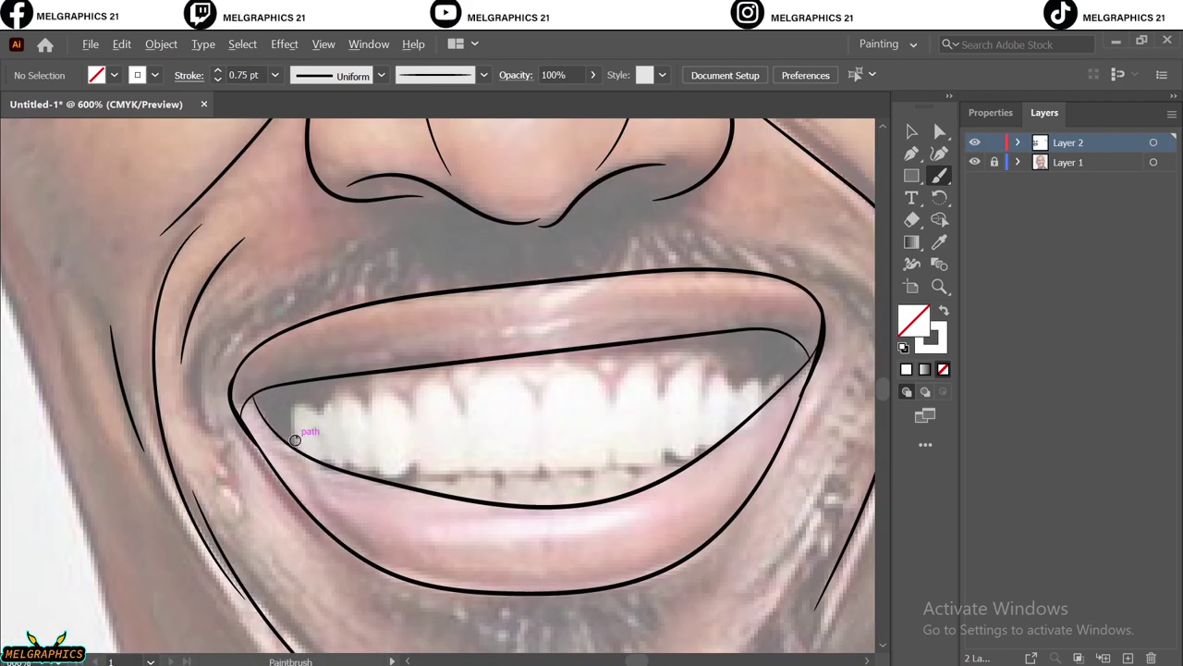
scroll(294, 441, "up", 1)
mouse_move(293, 450)
left_mouse_down()
mouse_move(341, 403)
mouse_move(462, 415)
mouse_move(528, 396)
mouse_move(625, 412)
left_mouse_up()
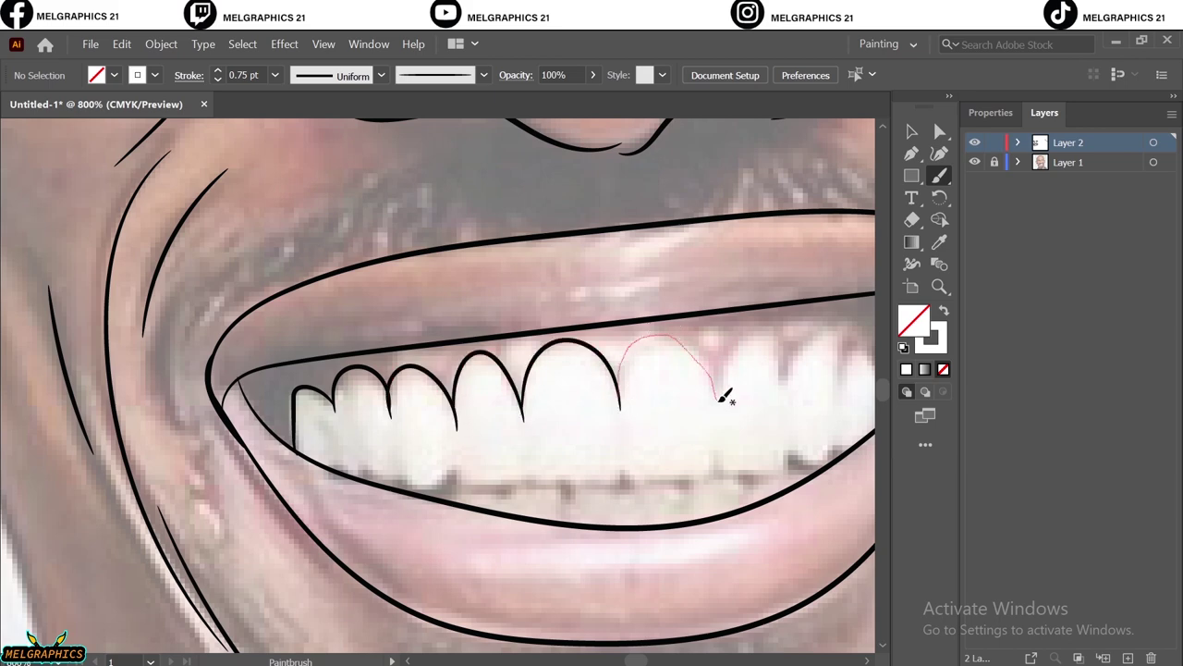
Step: Add more upper tooth outlines and trace the bottom edge of the upper teeth
mouse_move(721, 398)
left_mouse_down()
mouse_move(470, 393)
mouse_move(568, 331)
left_mouse_up()
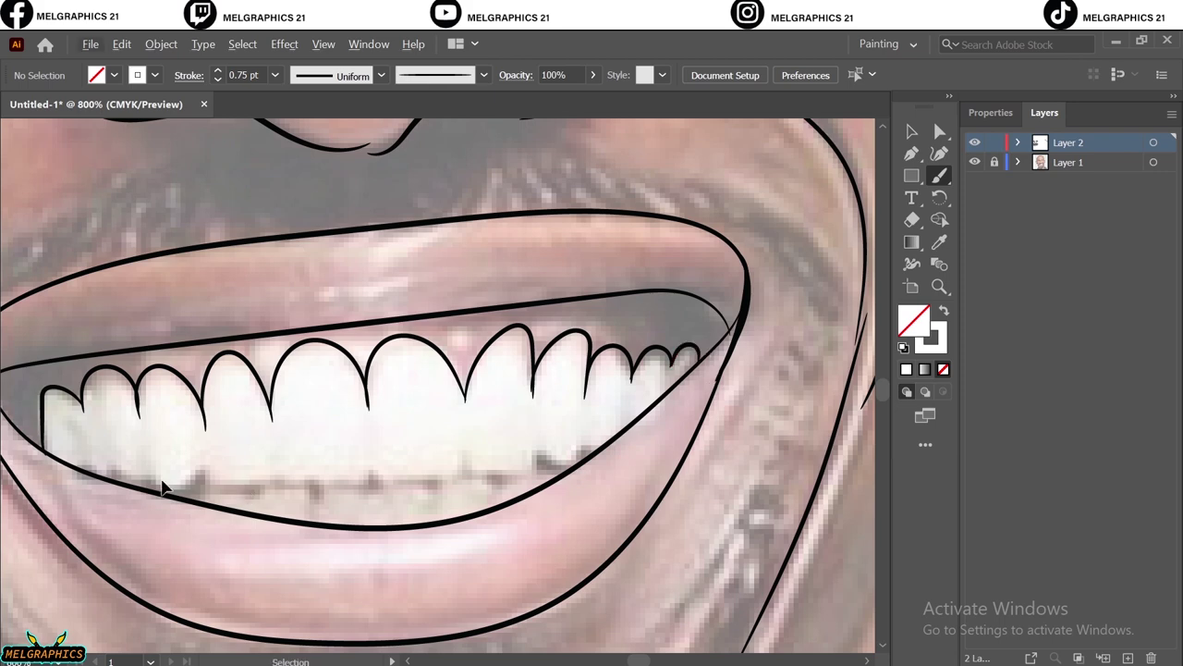
scroll(161, 488, "up", 1)
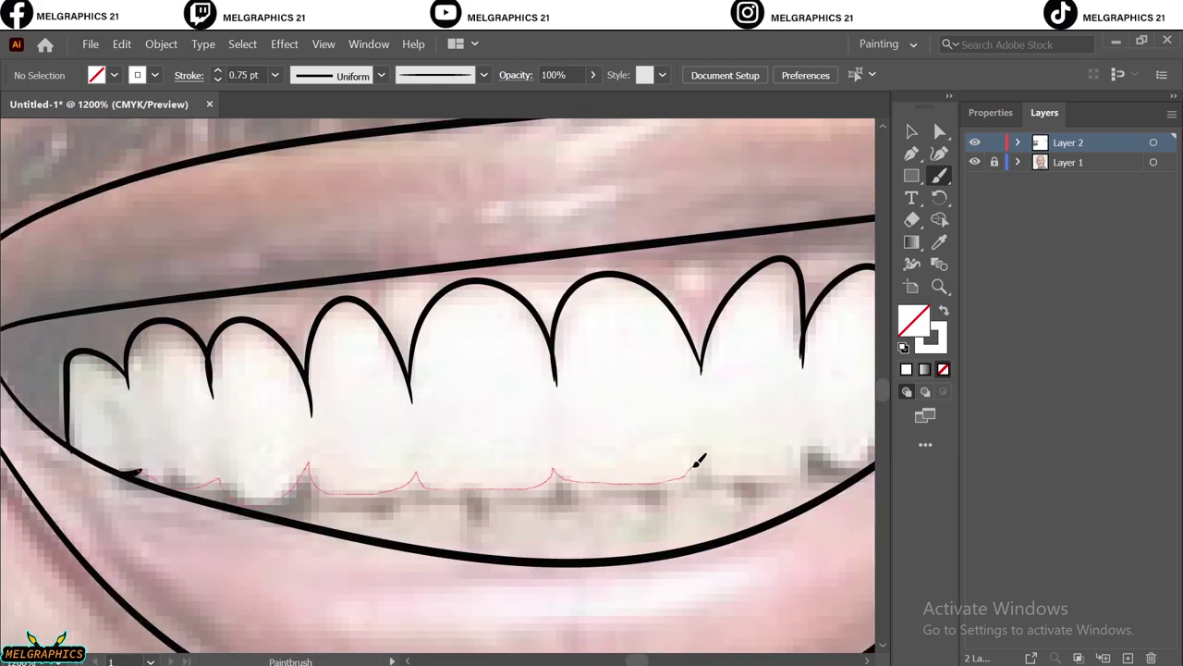
mouse_move(698, 462)
left_mouse_down()
mouse_move(255, 462)
mouse_move(392, 450)
left_mouse_up()
left_click_drag(595, 437, 599, 436)
scroll(296, 486, "up", 1)
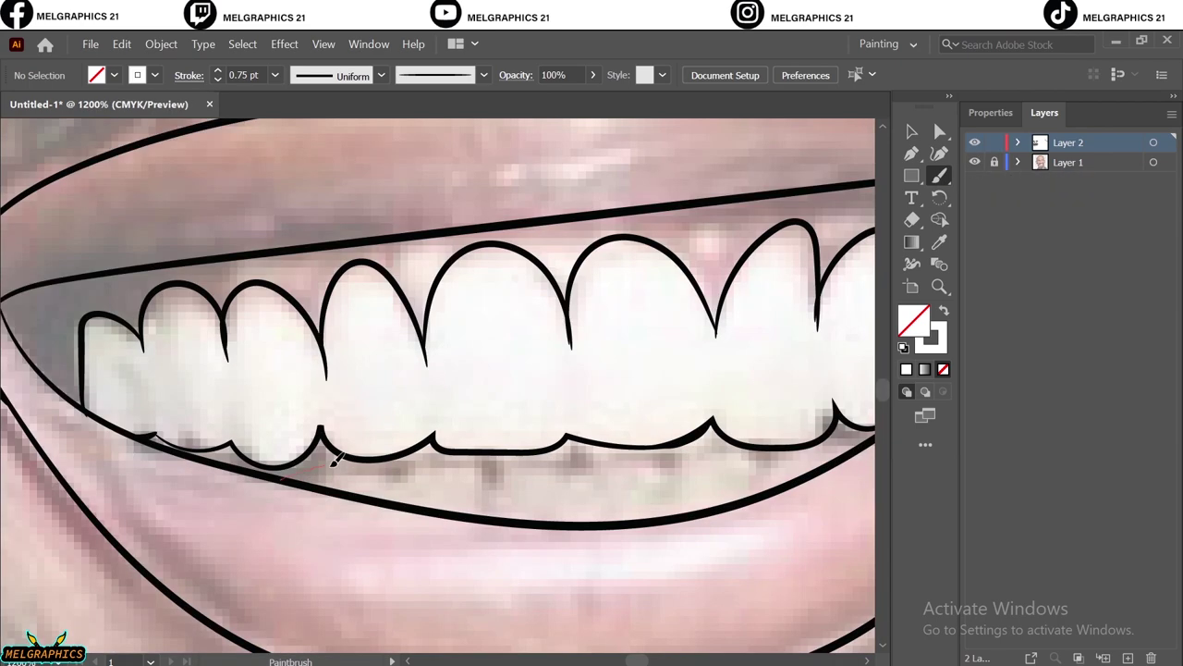
Step: Undo a misplaced stroke, redraw the line under the upper teeth, and trace the lower teeth outline
left_click_drag(779, 461, 784, 463)
key("ctrl+z")
left_click_drag(282, 481, 488, 460)
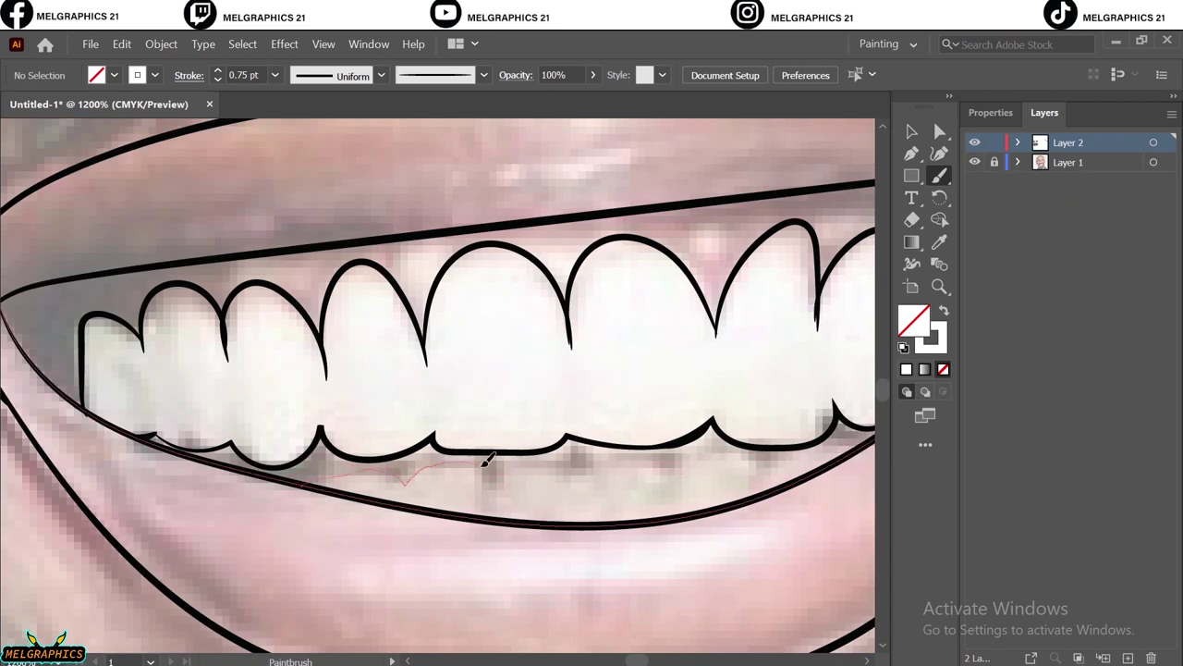
left_click_drag(580, 476, 577, 471)
left_click_drag(719, 443, 813, 441)
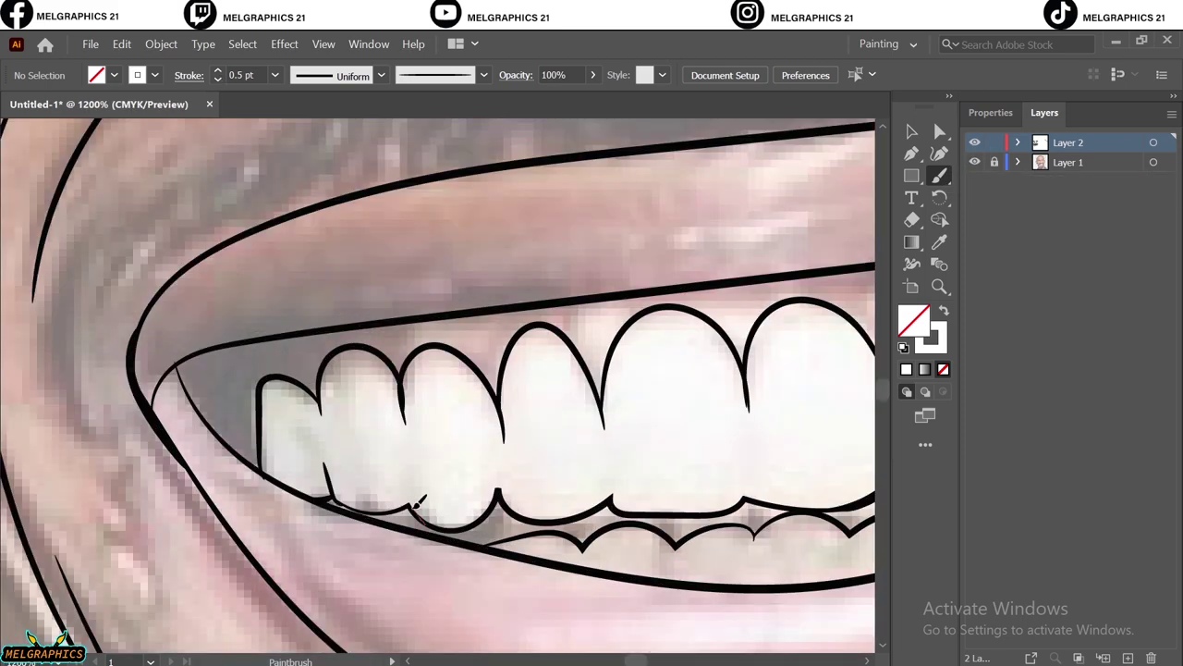
scroll(613, 481, "right", 5)
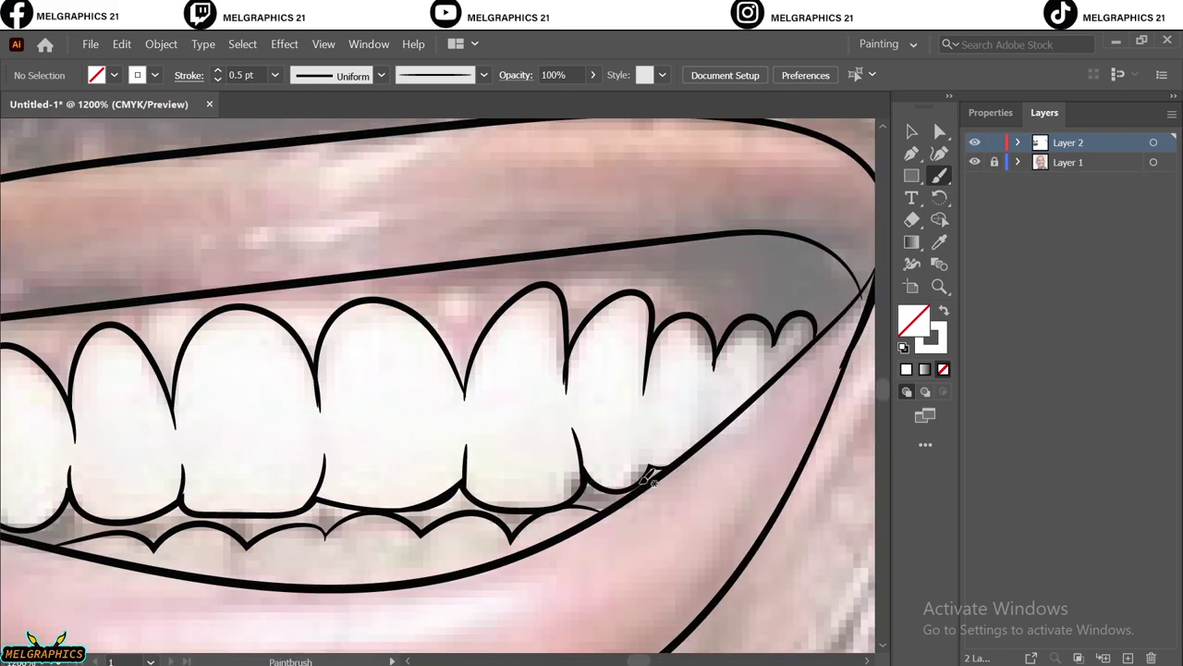
scroll(647, 476, "down", 3)
scroll(504, 530, "up", 3)
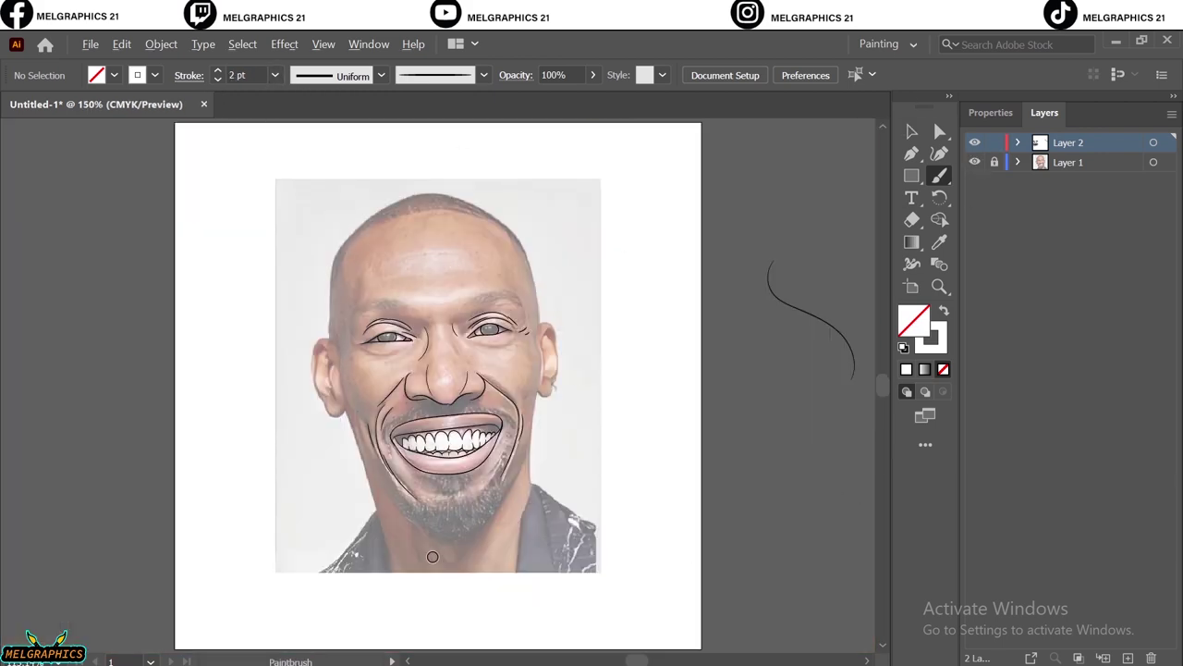
Step: Zoom in and trace the left and right jaw lines and the left side of the neck
key("ctrl+plus")
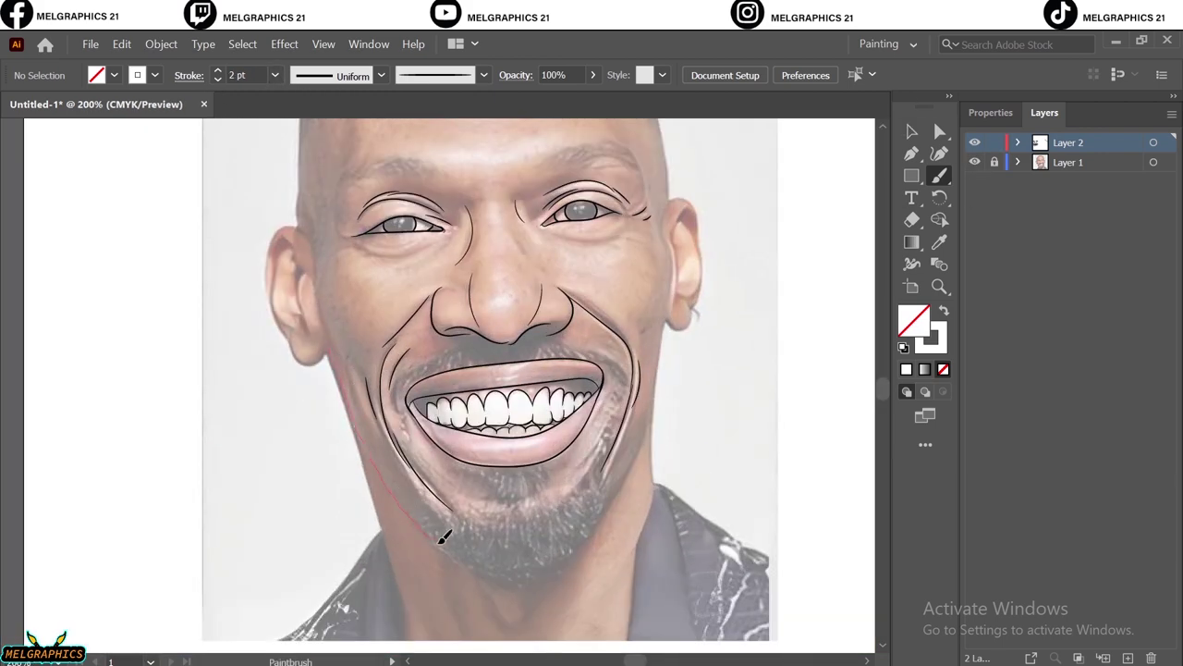
left_click_drag(444, 536, 499, 566)
left_click_drag(669, 309, 576, 536)
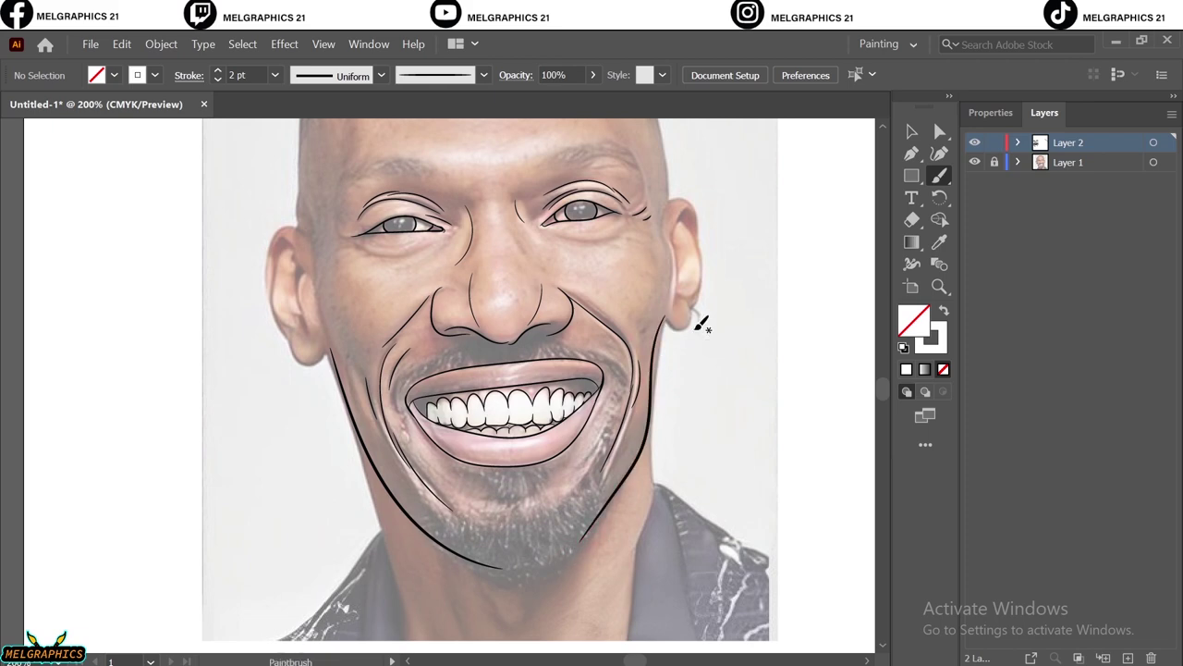
key("ctrl+plus")
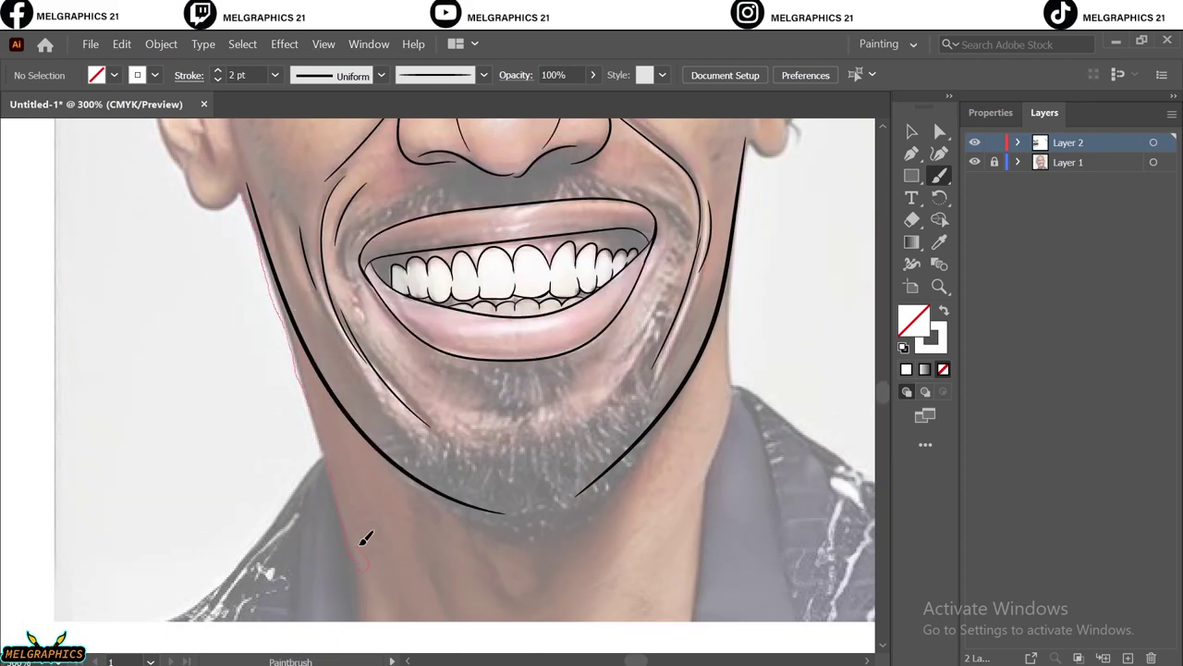
left_click_drag(366, 539, 363, 546)
Step: Draw the wavy beard edge along the neck with a hooked end at the left jaw
mouse_move(745, 265)
left_mouse_down()
mouse_move(720, 483)
mouse_move(735, 446)
mouse_move(862, 375)
left_mouse_up()
scroll(647, 536, "up", 1)
left_click_drag(760, 461, 661, 508)
left_click_drag(571, 518, 673, 534)
scroll(555, 499, "left", 2)
left_click_drag(475, 470, 523, 482)
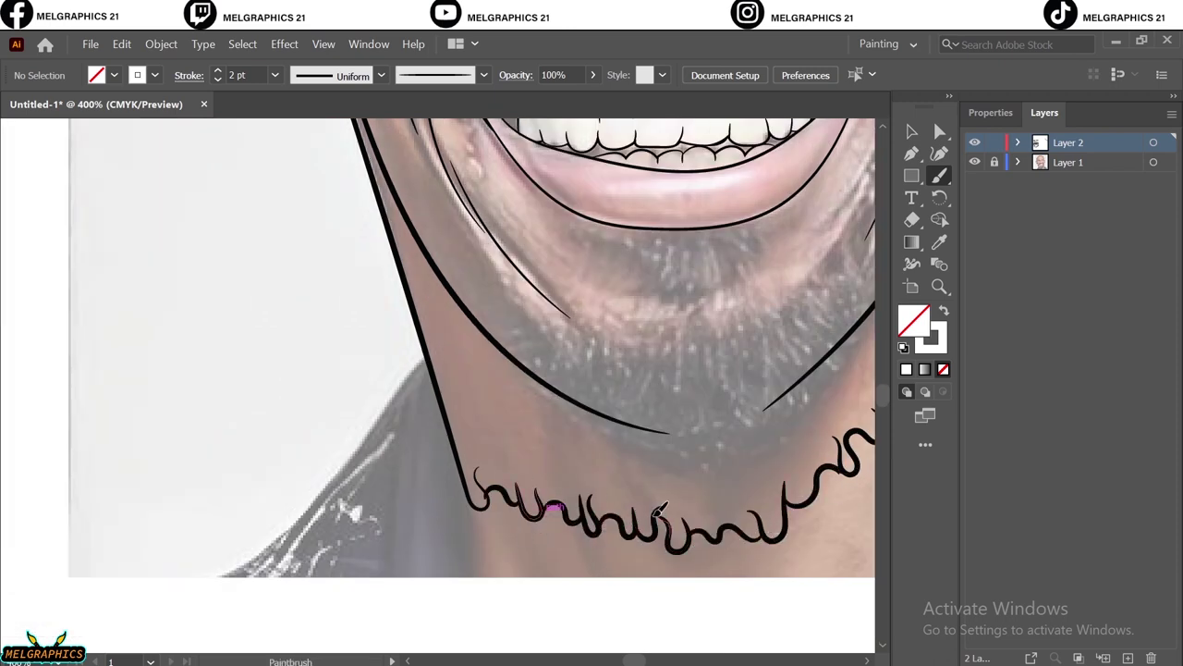
key("ctrl+0")
scroll(436, 576, "up", 6)
Step: Add more wavy strokes along the neckline edge
left_click_drag(212, 555, 312, 560)
scroll(311, 560, "down", 1)
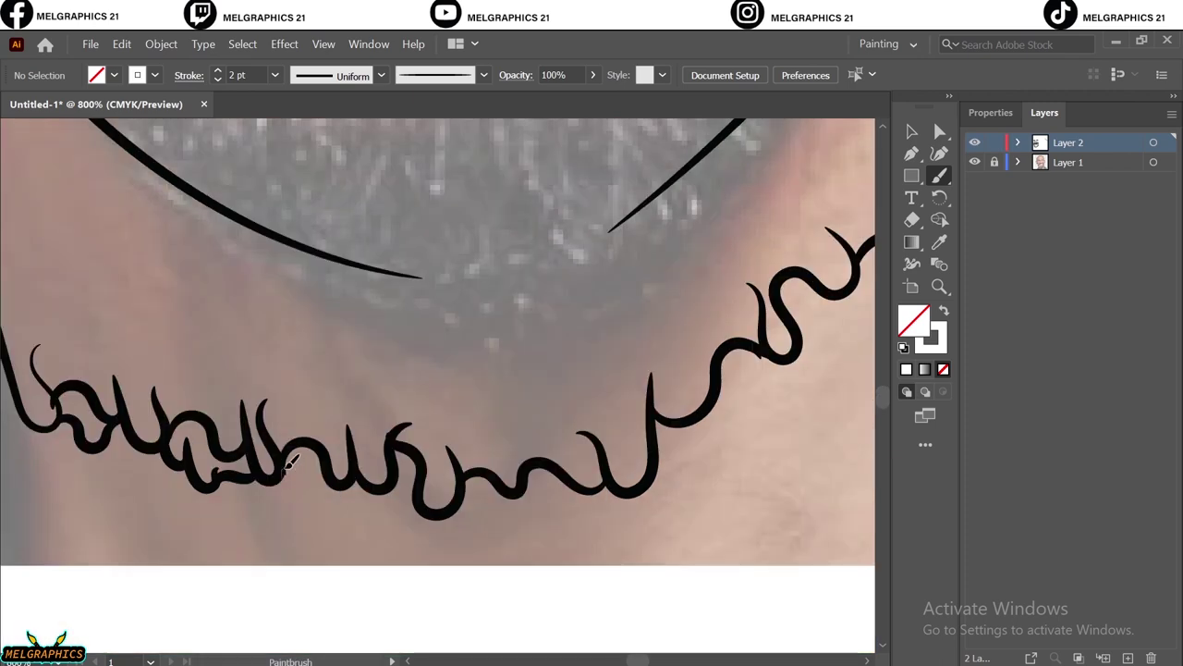
scroll(289, 462, "right", 4)
left_click_drag(266, 504, 444, 499)
scroll(443, 500, "right", 5)
scroll(243, 574, "up", 3)
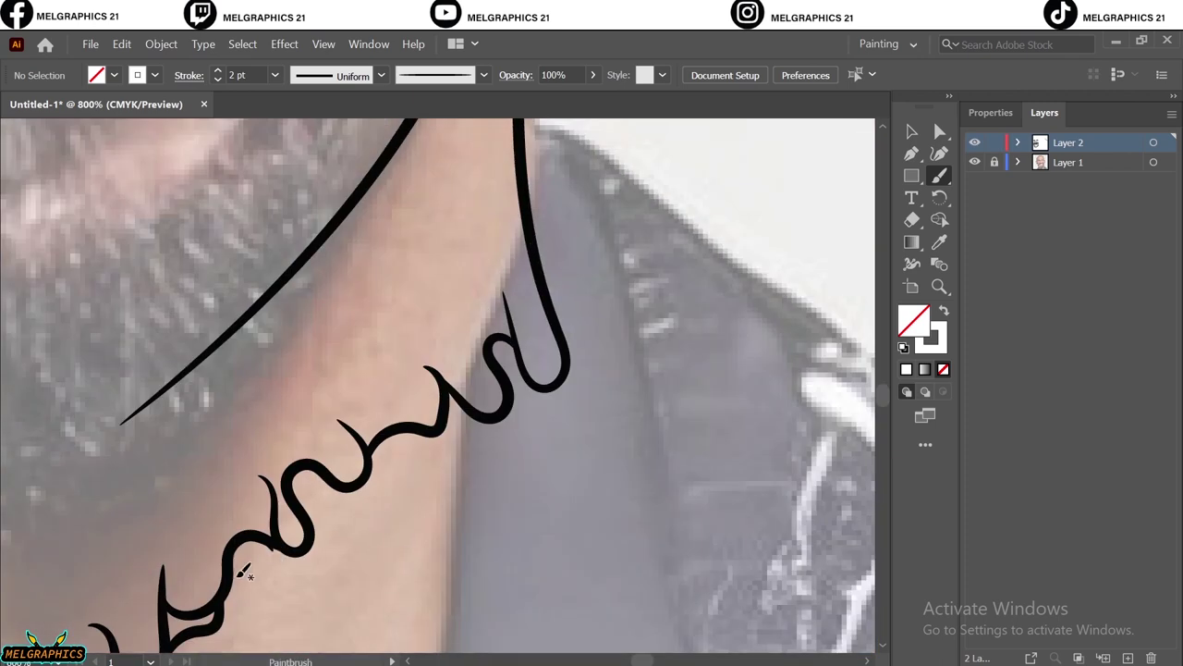
scroll(291, 555, "up", 2)
left_click_drag(343, 546, 420, 532)
Step: Outline the earlobe and the top of the right ear
key("ctrl+0")
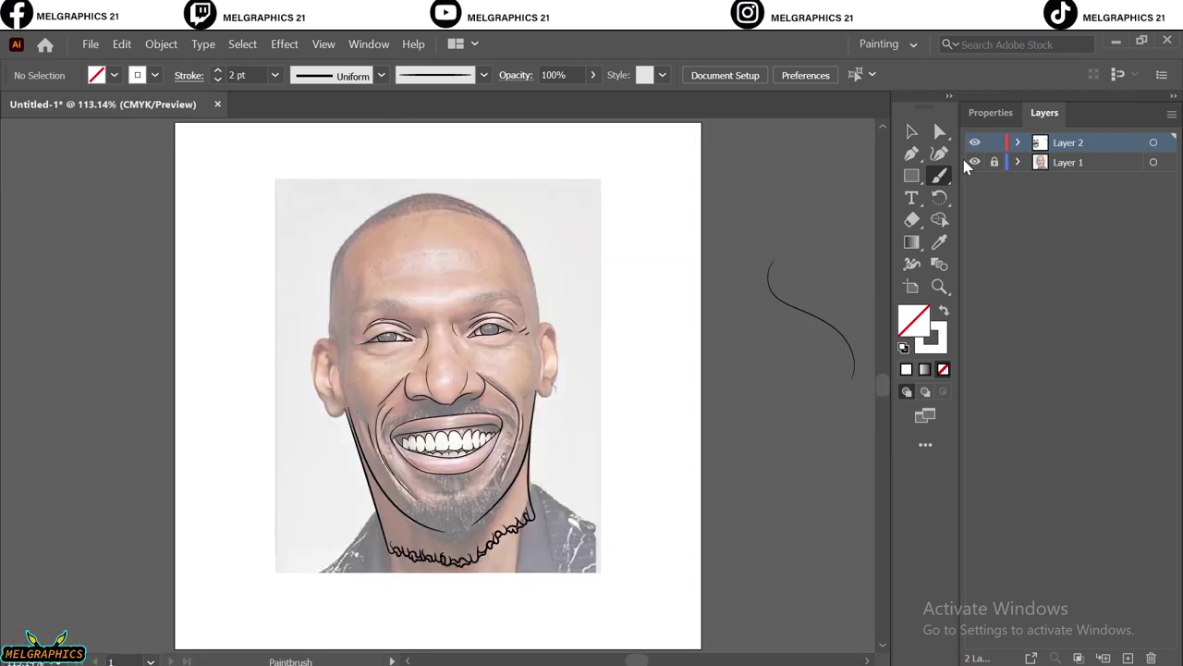
scroll(672, 499, "up", 5)
scroll(305, 490, "down", 2)
scroll(306, 490, "up", 4)
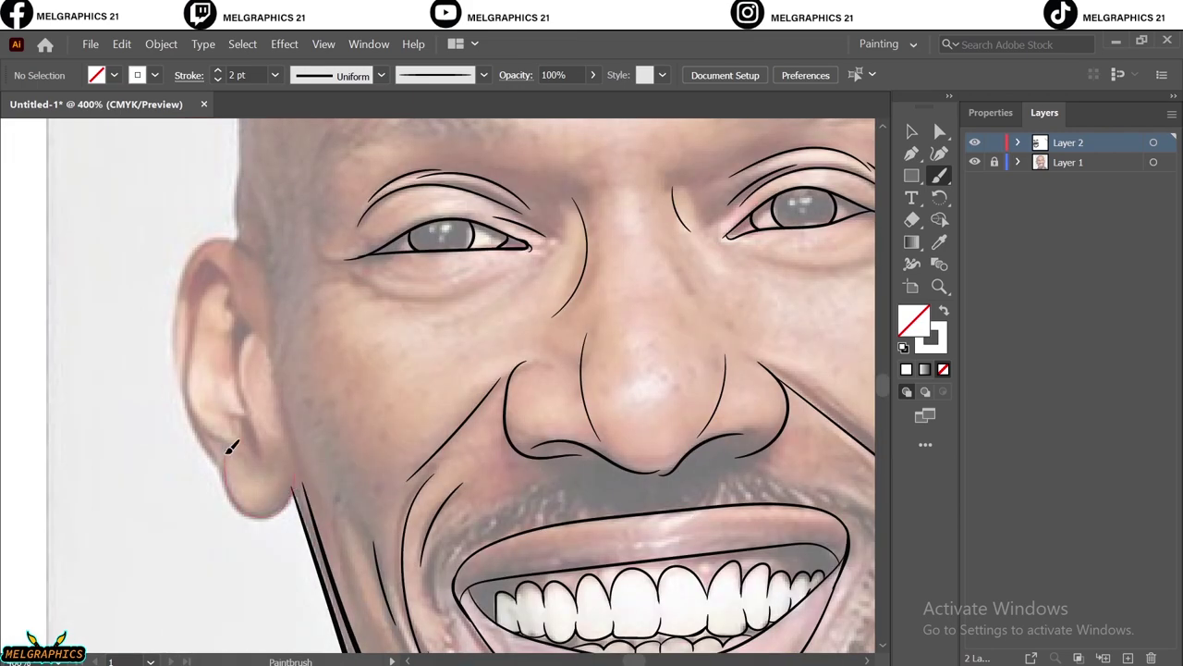
left_click_drag(231, 448, 305, 536)
left_click_drag(368, 565, 301, 555)
scroll(629, 555, "right", 5)
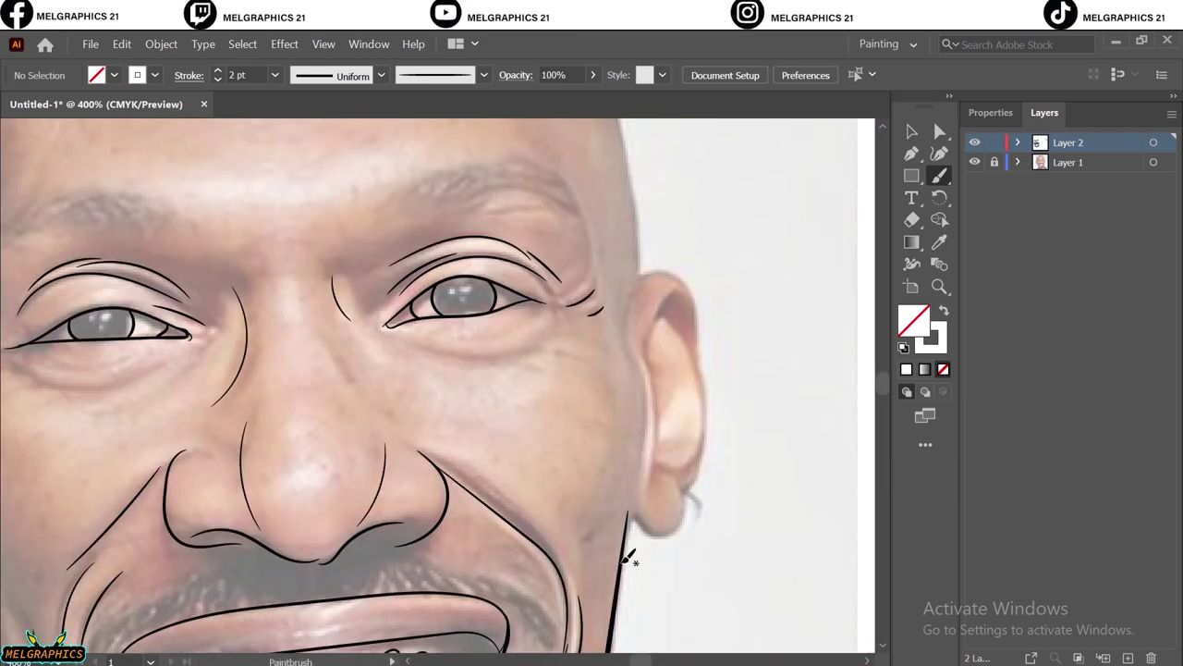
scroll(647, 554, "up", 2)
scroll(681, 562, "up", 3)
left_click_drag(709, 638, 638, 514)
key("ctrl+0")
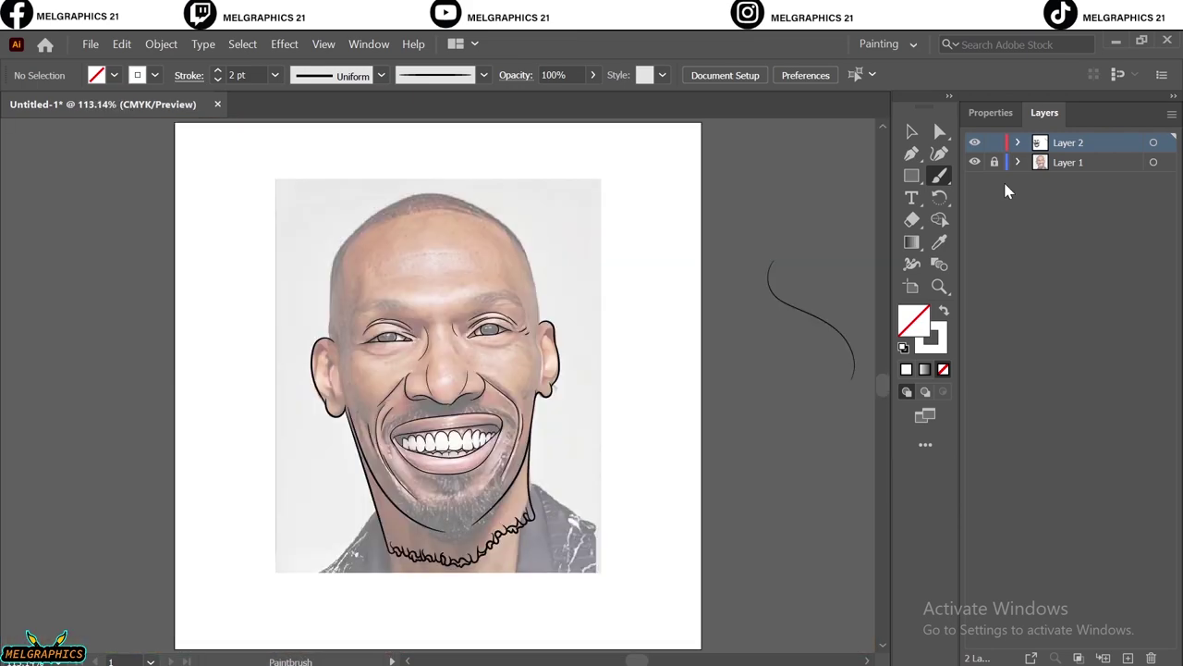
Step: Toggle the reference photo, then outline the bald head from the left side over the crown
left_click(974, 162)
scroll(431, 290, "up", 3)
scroll(315, 484, "up", 2)
left_click_drag(314, 485, 443, 197)
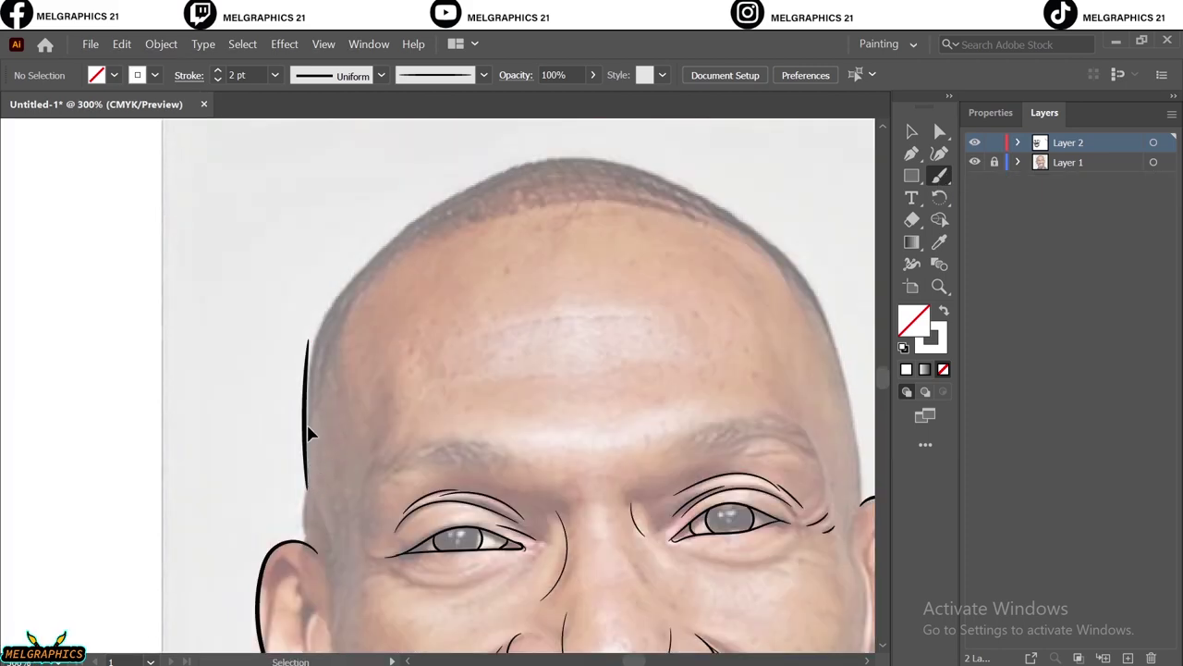
left_click_drag(784, 248, 819, 288)
left_click_drag(782, 245, 588, 245)
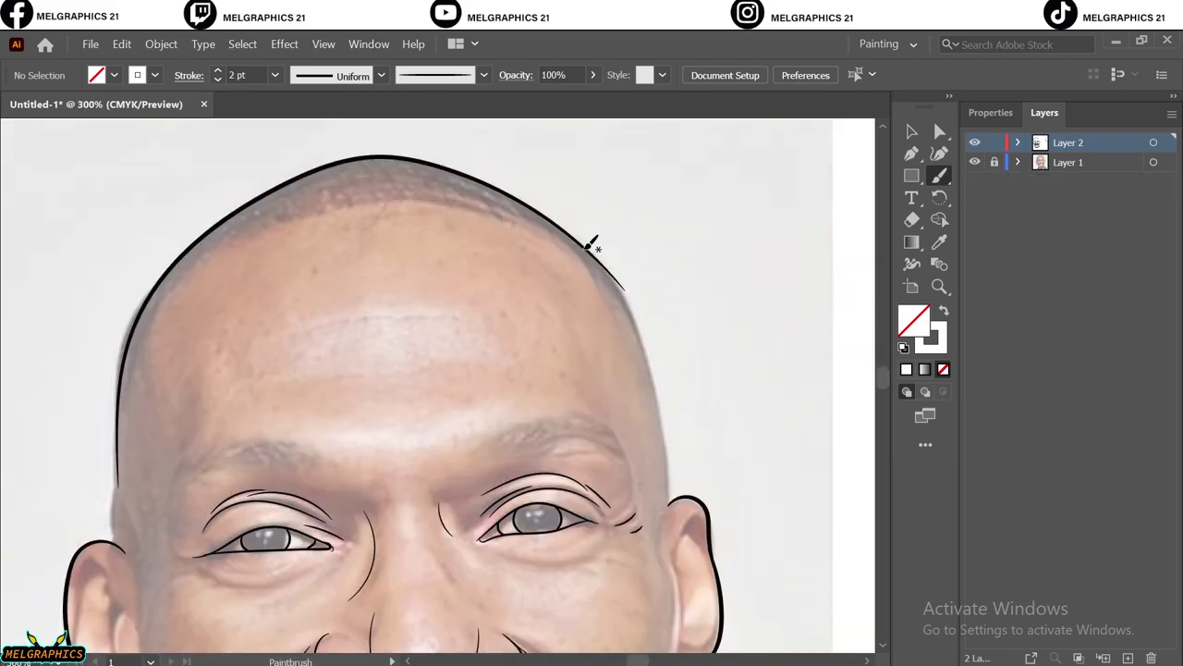
left_click_drag(670, 419, 673, 427)
scroll(674, 272, "up", 5)
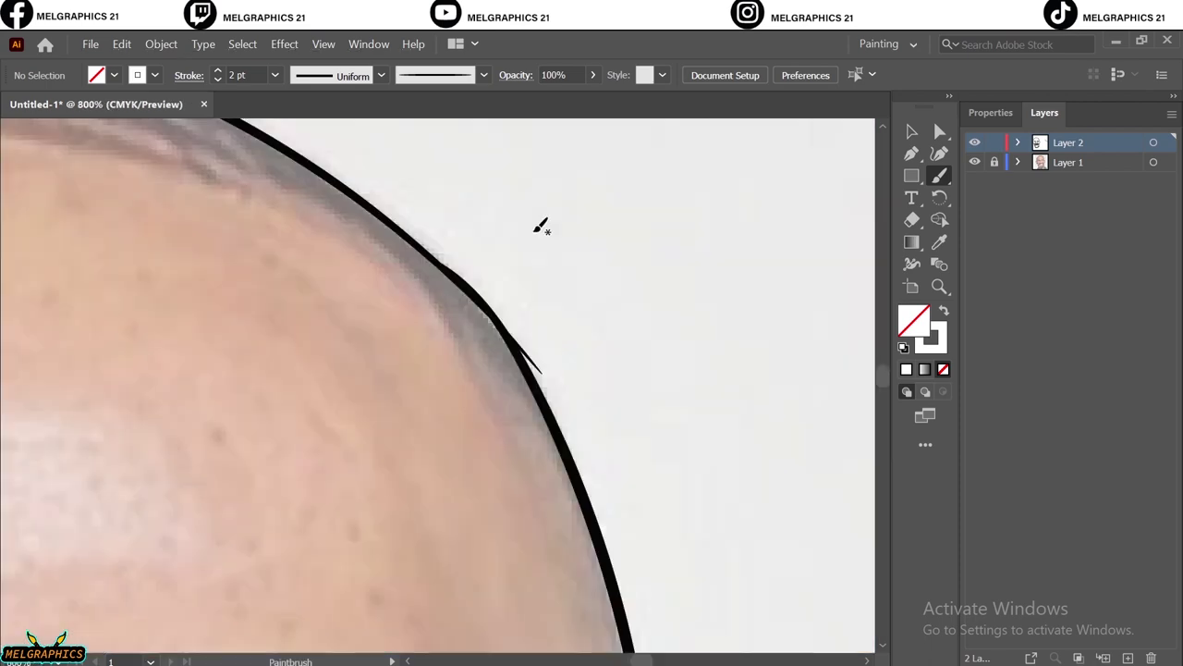
Step: Expand the appearance of the head stroke into a filled outline
key("v")
left_click(161, 44)
left_click(317, 240)
left_click(552, 351)
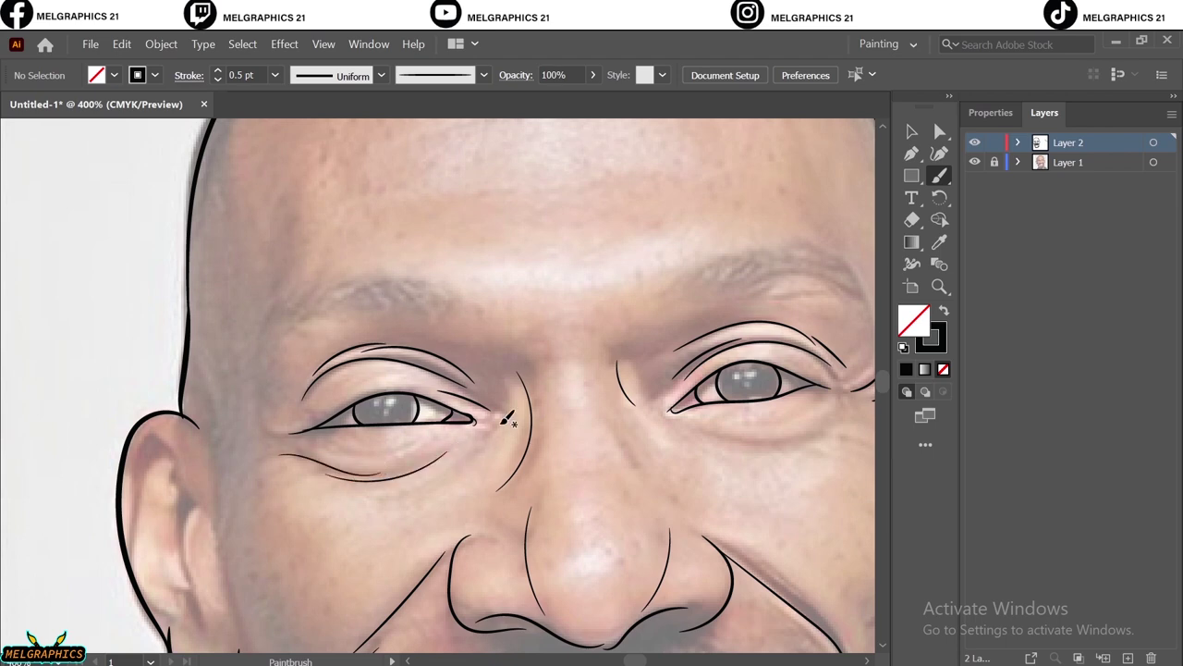
Step: Reflect a copy of the right eyebrow strokes and place it over the left brow
scroll(504, 421, "right", 5)
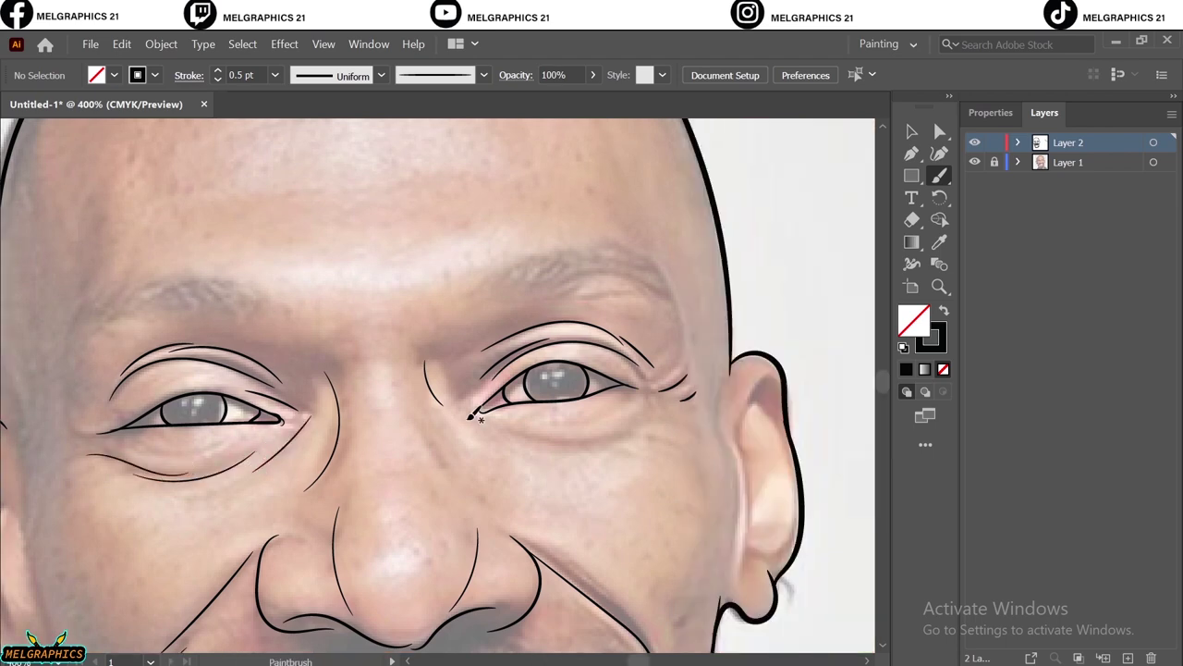
scroll(172, 388, "up", 5)
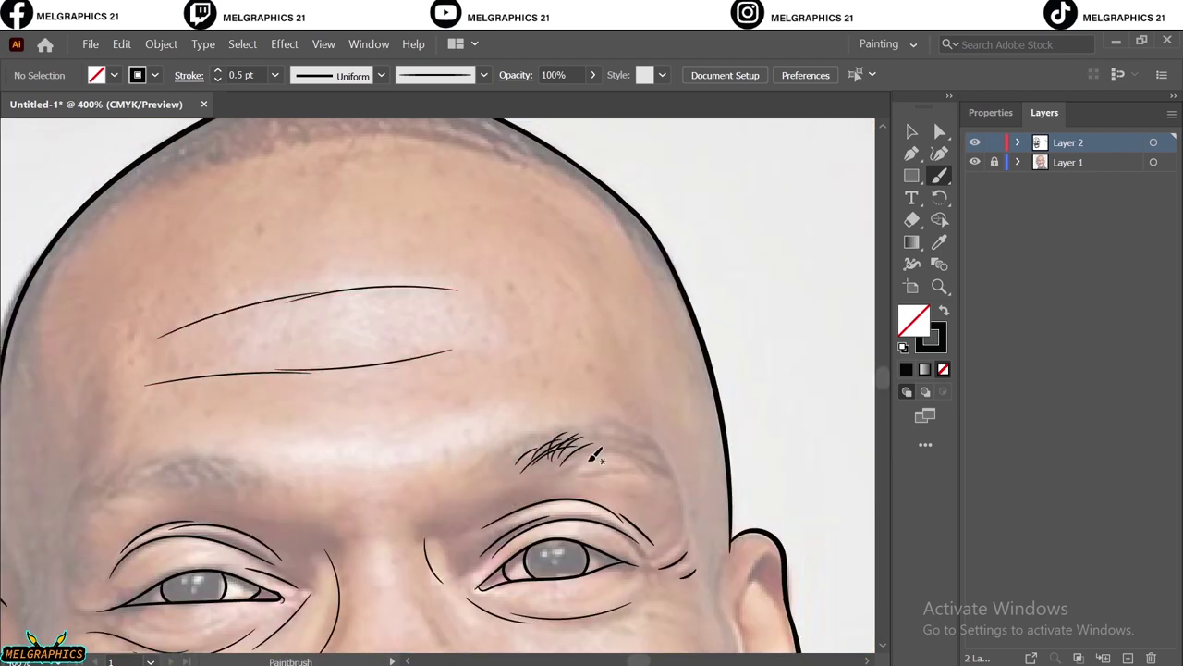
scroll(653, 444, "up", 1)
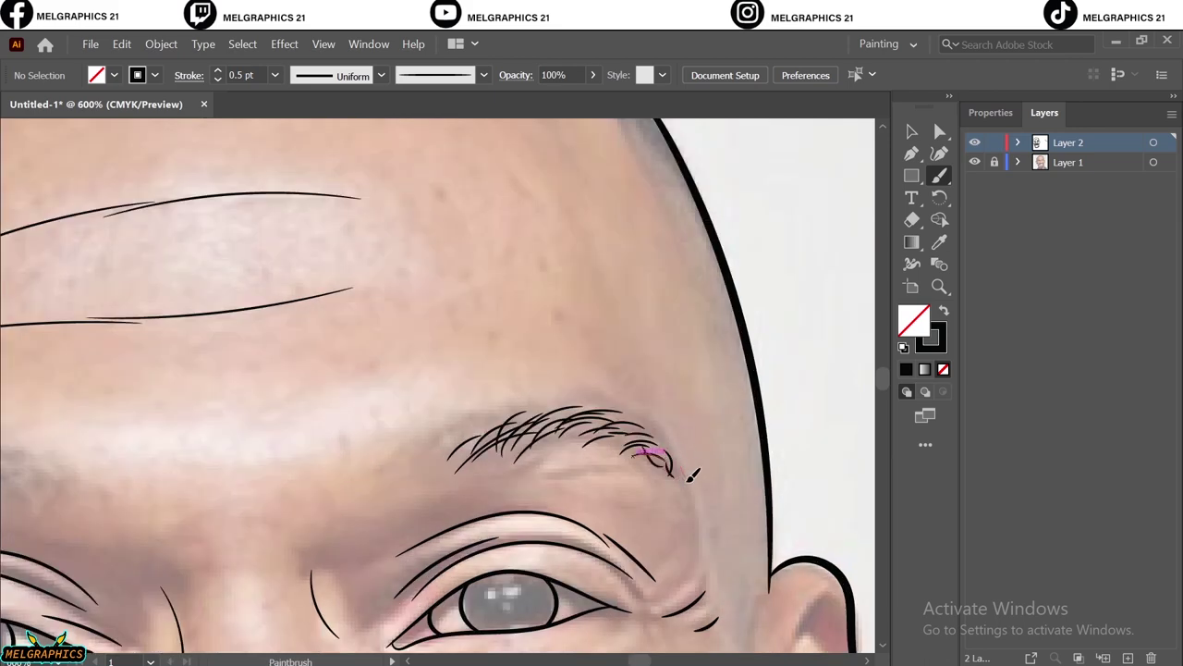
scroll(606, 427, "left", 4)
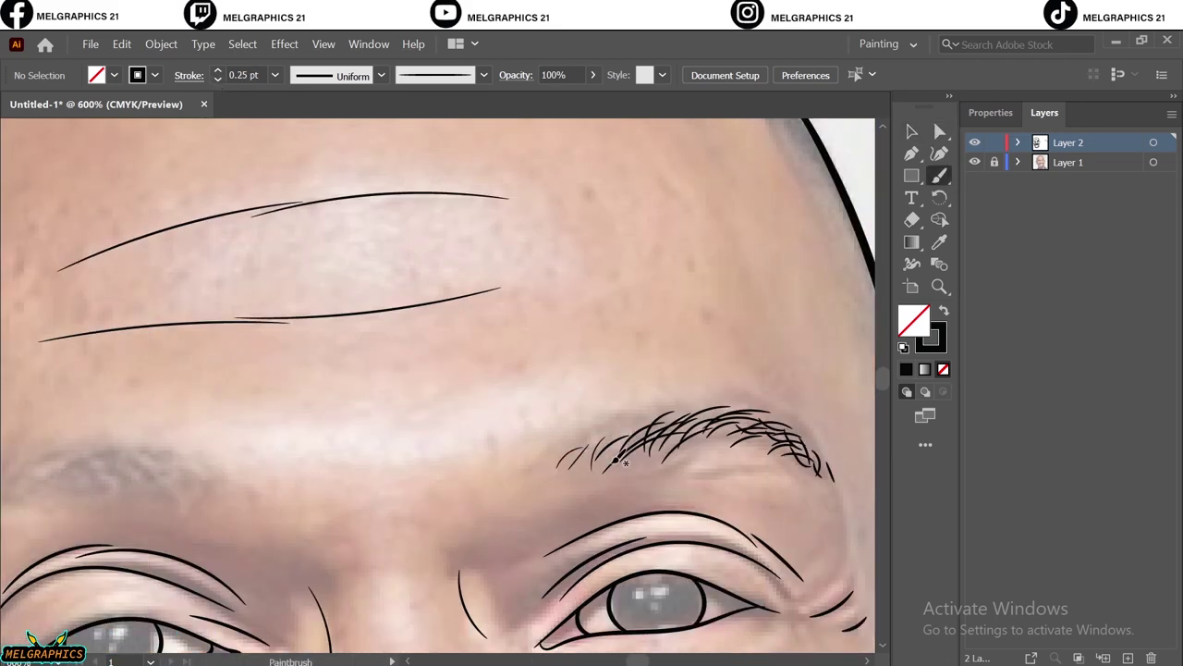
left_click(912, 131)
left_click(703, 434)
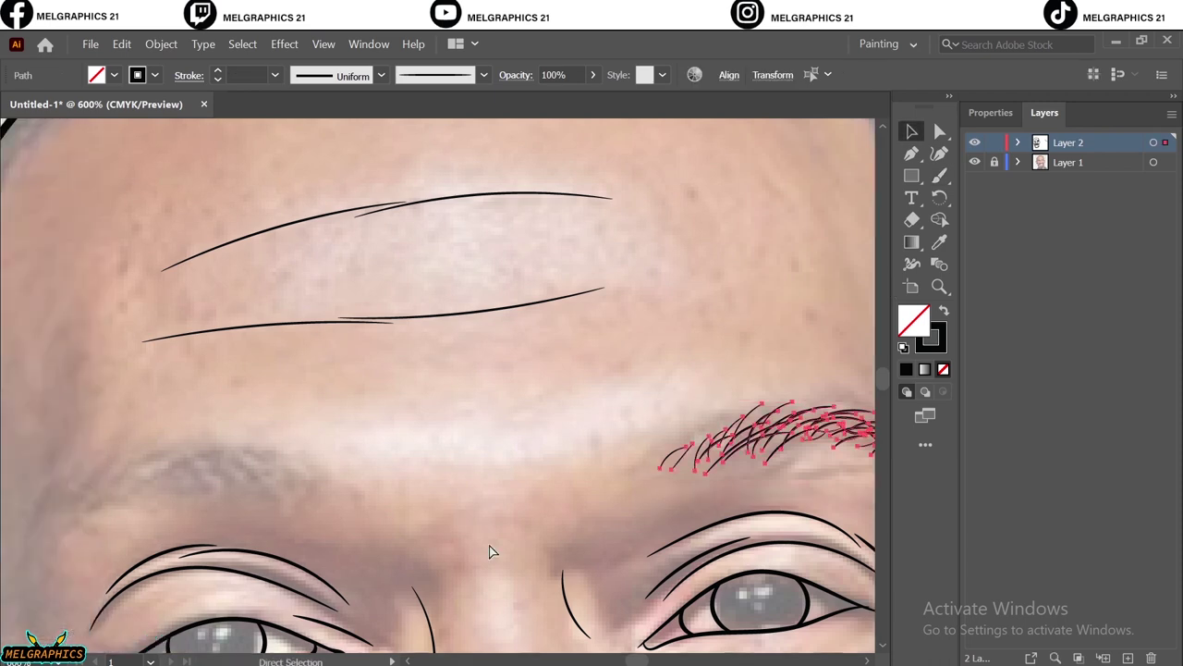
right_click(589, 399)
left_click(832, 471)
left_click_drag(740, 453, 222, 471)
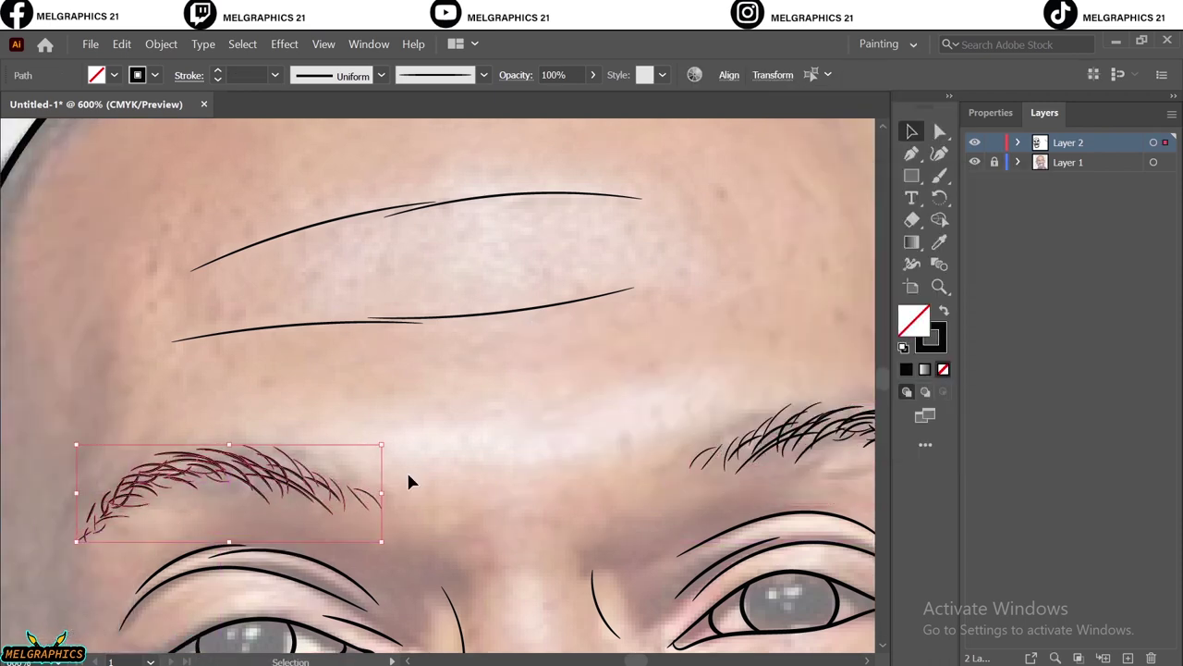
left_click(410, 481)
key("ctrl+0")
Step: With the Pen tool, trace the beard edge along the left jaw and up the right jaw
key("p")
scroll(525, 465, "up", 5)
mouse_move(197, 377)
left_mouse_down()
mouse_move(367, 525)
mouse_move(515, 560)
mouse_move(602, 518)
mouse_move(692, 421)
mouse_move(726, 356)
left_mouse_up()
scroll(691, 420, "down", 2)
scroll(787, 350, "up", 1)
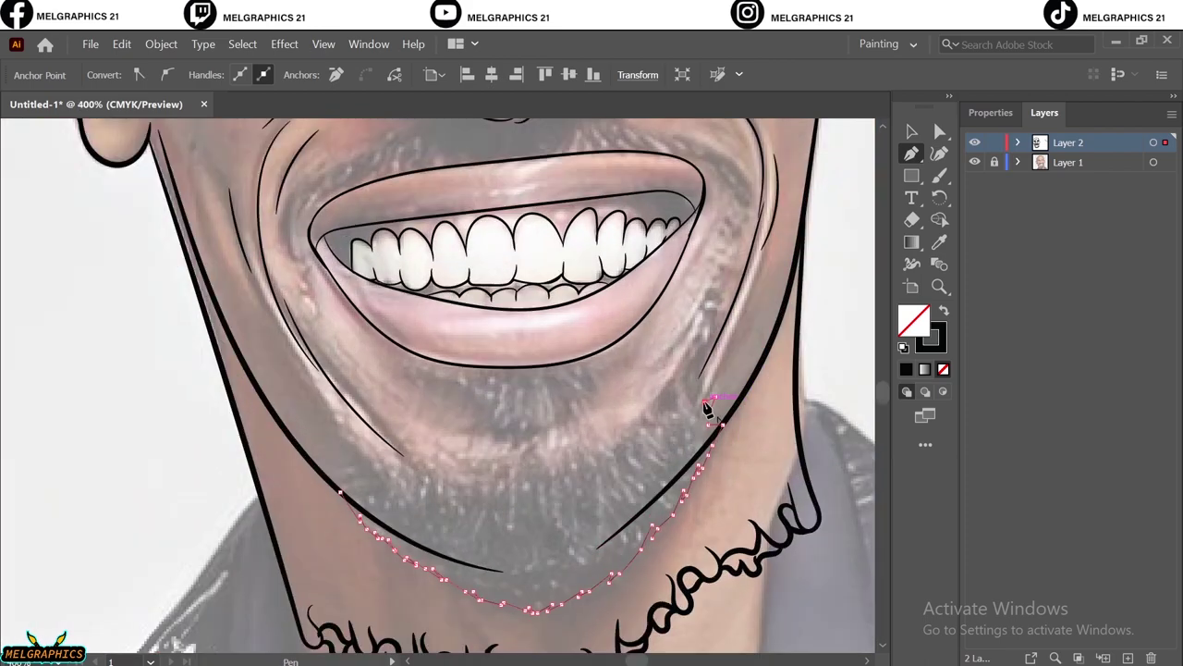
left_click_drag(709, 410, 731, 257)
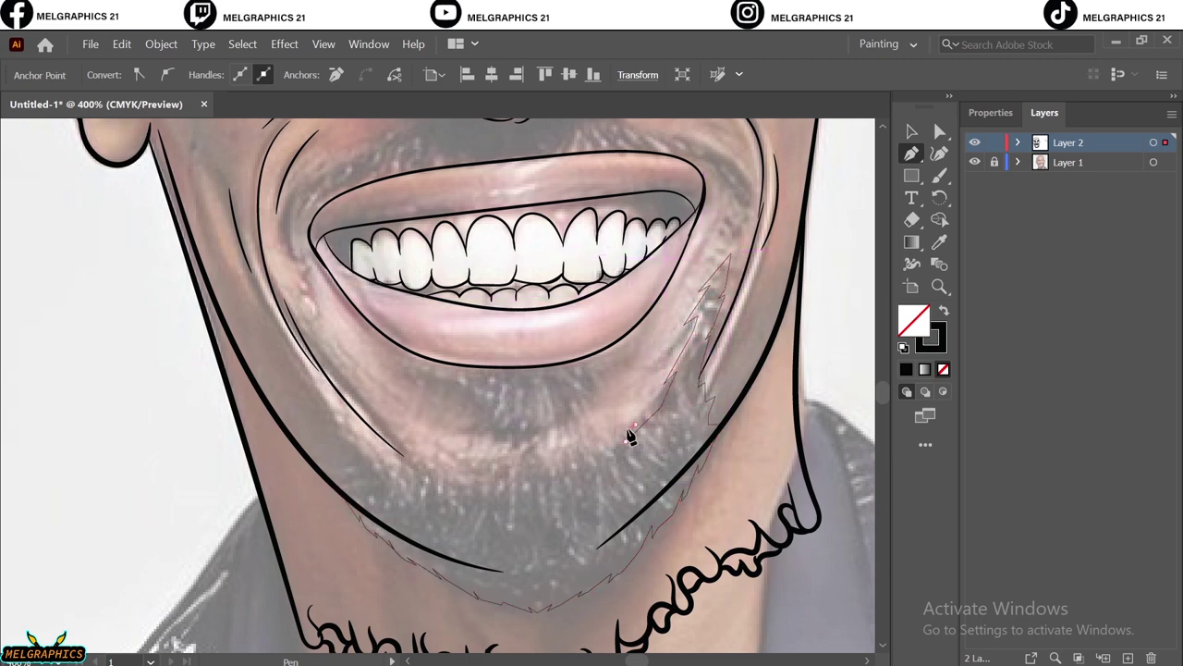
Step: Close the jagged beard outline under the lip and fill it solid black
mouse_move(632, 436)
left_mouse_down()
mouse_move(520, 452)
mouse_move(475, 475)
mouse_move(378, 449)
mouse_move(352, 396)
mouse_move(339, 475)
left_mouse_up()
mouse_move(407, 365)
left_mouse_down()
mouse_move(510, 444)
mouse_move(604, 397)
mouse_move(619, 357)
mouse_move(560, 363)
left_mouse_up()
scroll(552, 368, "up", 3)
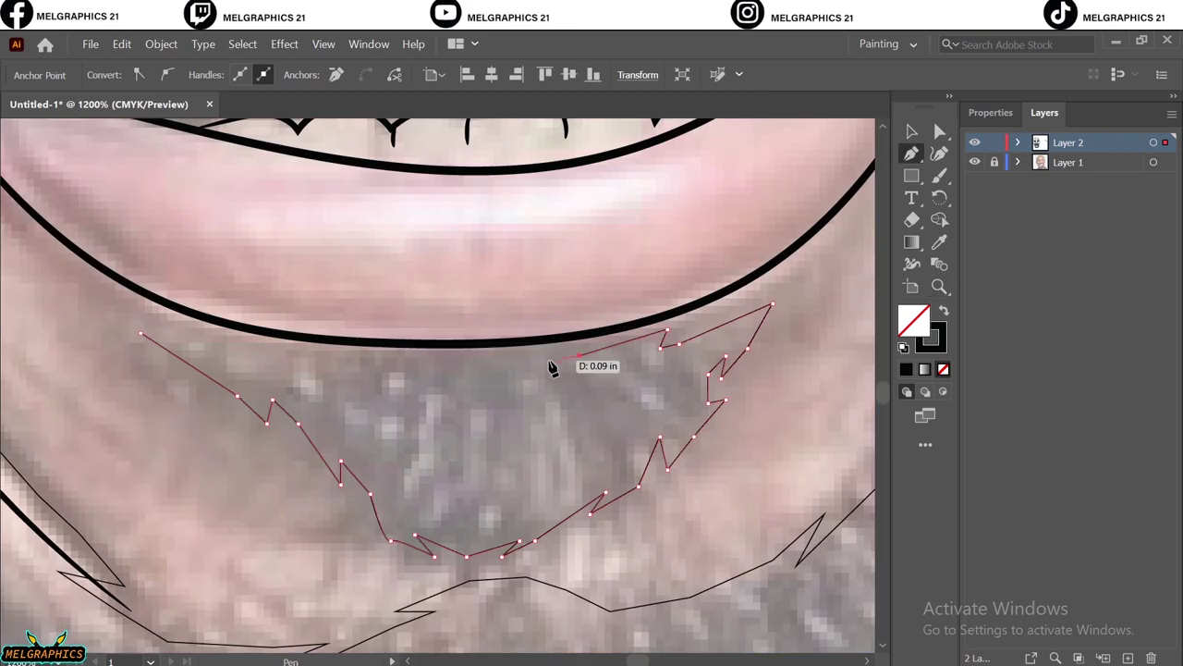
left_click(141, 333)
key("ctrl+0")
key("v")
key("ctrl+shift+a")
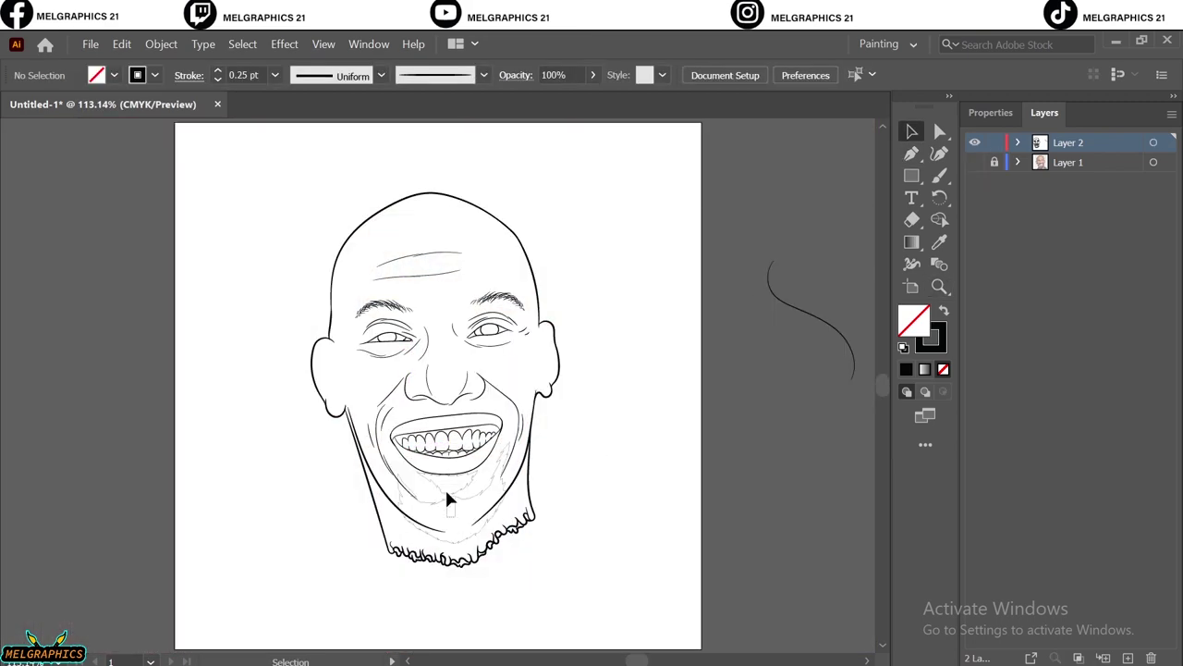
left_click(448, 501)
double_click(915, 322)
left_click(983, 203)
left_click(974, 162)
Step: Start the mustache with zigzag Pen points from the left mouth corner along the upper lip
key("p")
scroll(197, 430, "up", 3)
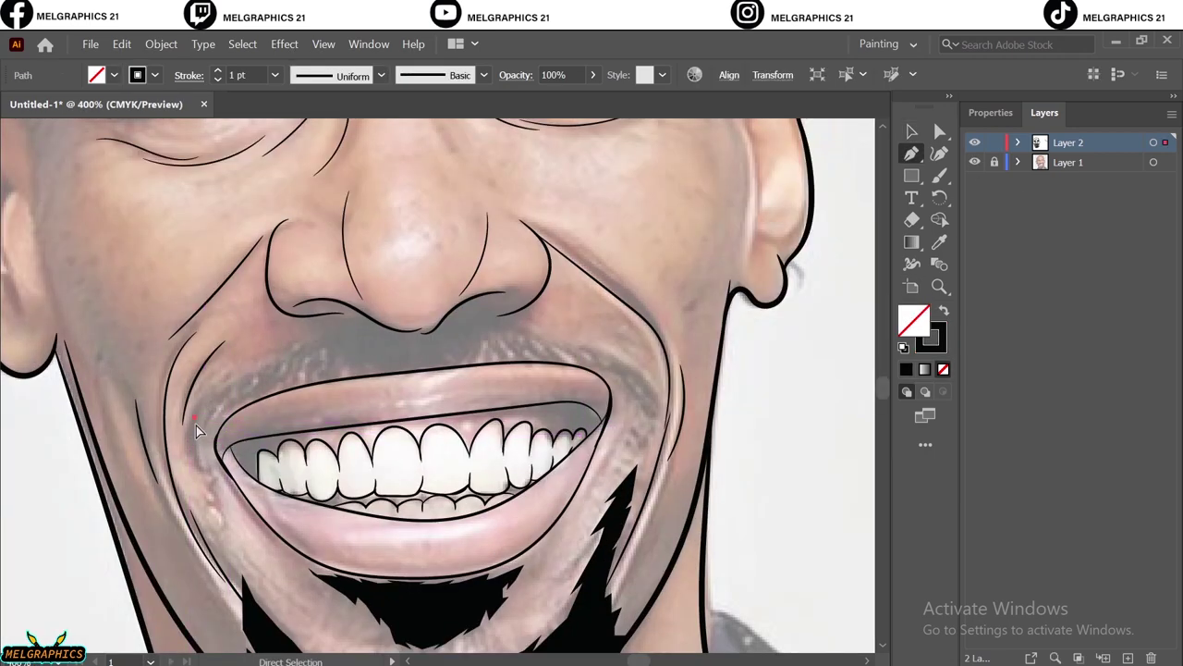
left_click(198, 397)
left_click(237, 409)
scroll(238, 409, "up", 3)
left_click_drag(310, 377, 384, 340)
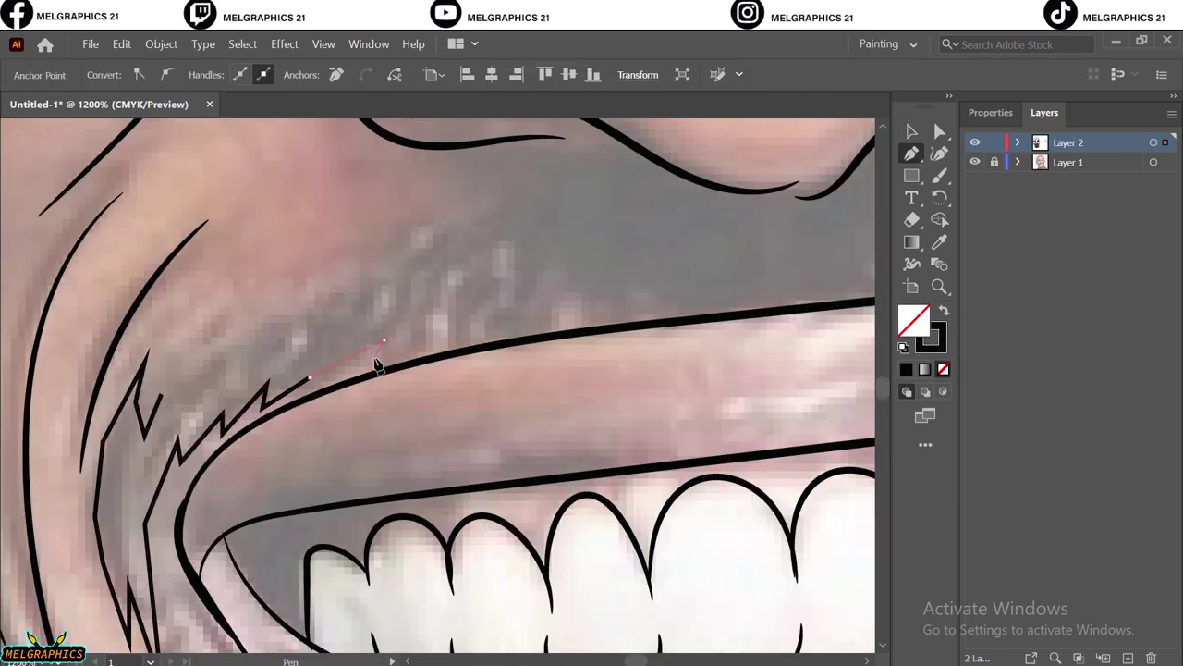
left_click(434, 344)
left_click(518, 329)
left_click(601, 319)
scroll(648, 323, "down", 1)
left_click(673, 294)
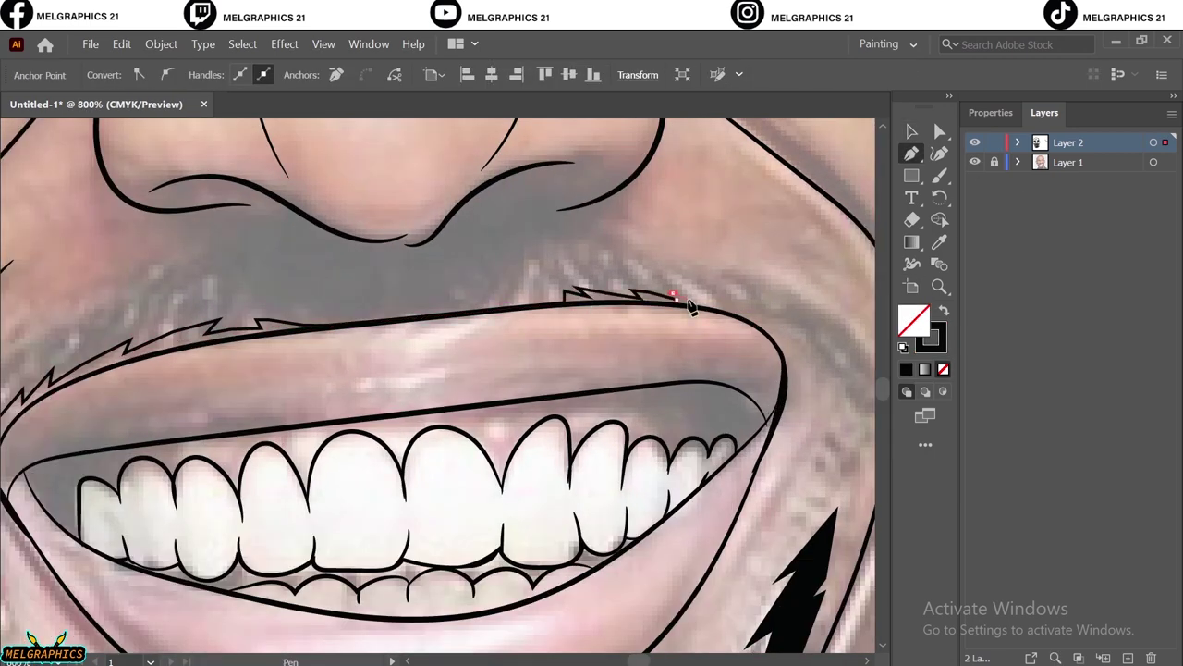
left_click(804, 333)
Step: Carry the mustache outline around the right mouth corner and back upward
scroll(835, 373, "right", 2)
left_click(789, 415)
left_click(776, 453)
left_click(721, 287)
left_click(513, 237)
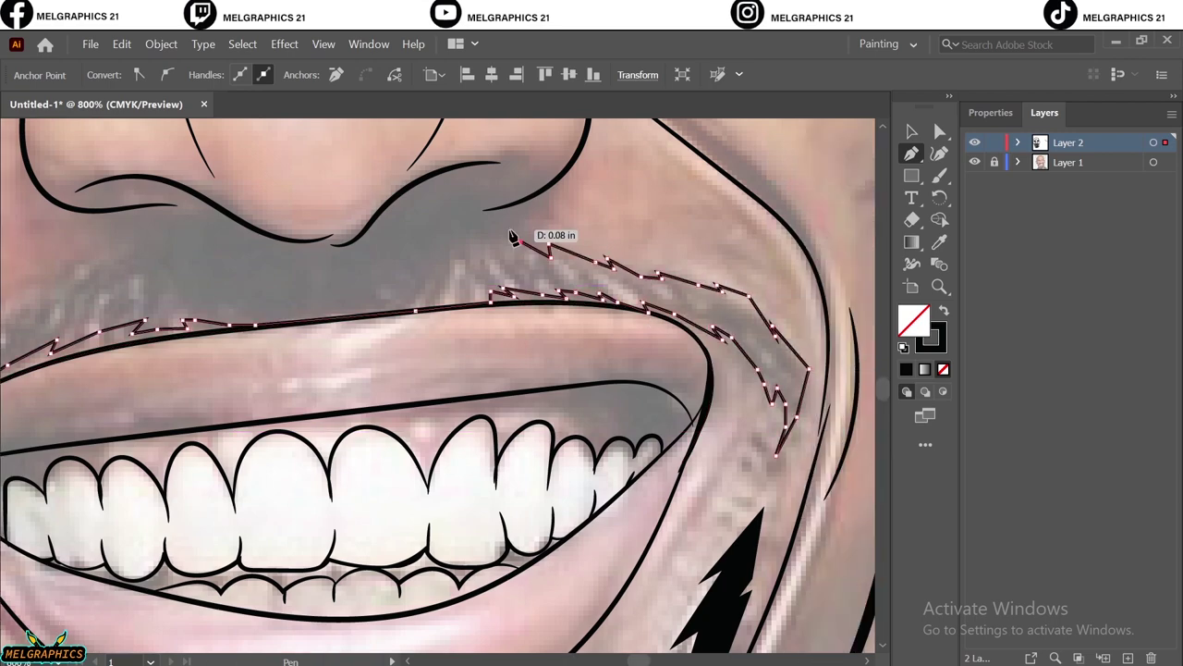
scroll(513, 236, "up", 5)
left_click(483, 387)
Step: Run the mustache edge under the nostrils, close the outline and fill it black
left_click(439, 418)
left_click(374, 418)
left_click(321, 387)
scroll(283, 416, "left", 3)
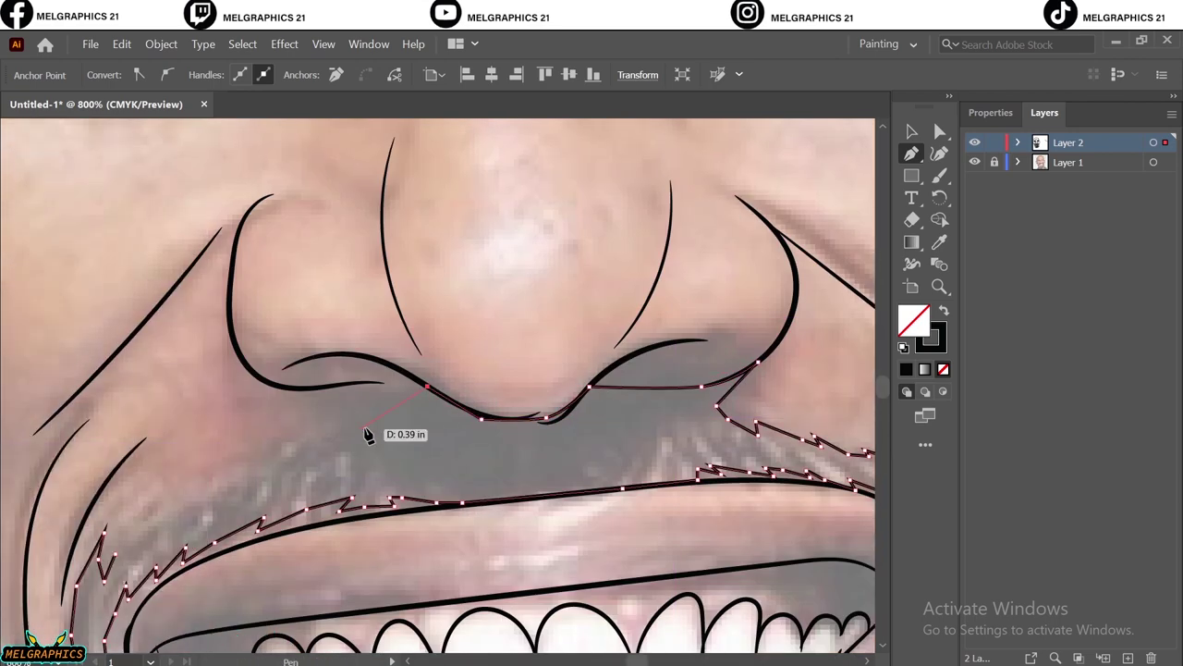
left_click(367, 435)
left_click(191, 518)
key("ctrl+minus")
key("ctrl+minus")
key("shift+x")
Step: With the Pencil, draw solid black shapes over the upper eyelid corner and the iris
left_click(939, 176)
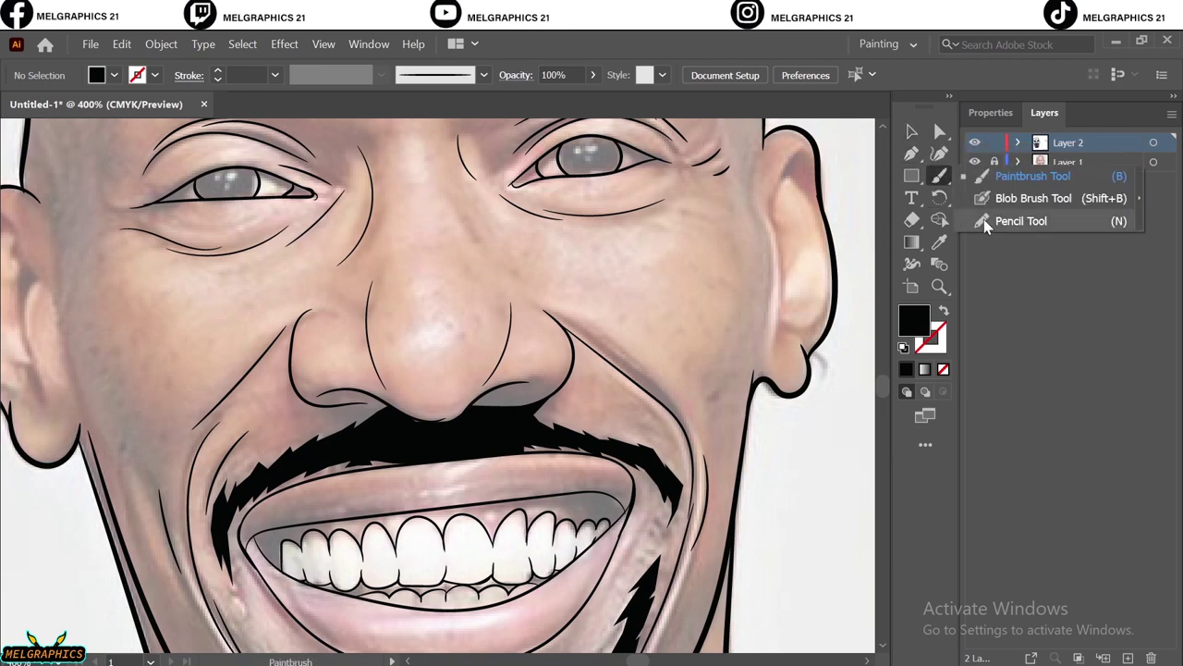
left_click(986, 221)
key("ctrl+plus")
key("ctrl+plus")
key("ctrl+plus")
scroll(360, 393, "left", 3)
scroll(360, 393, "up", 1)
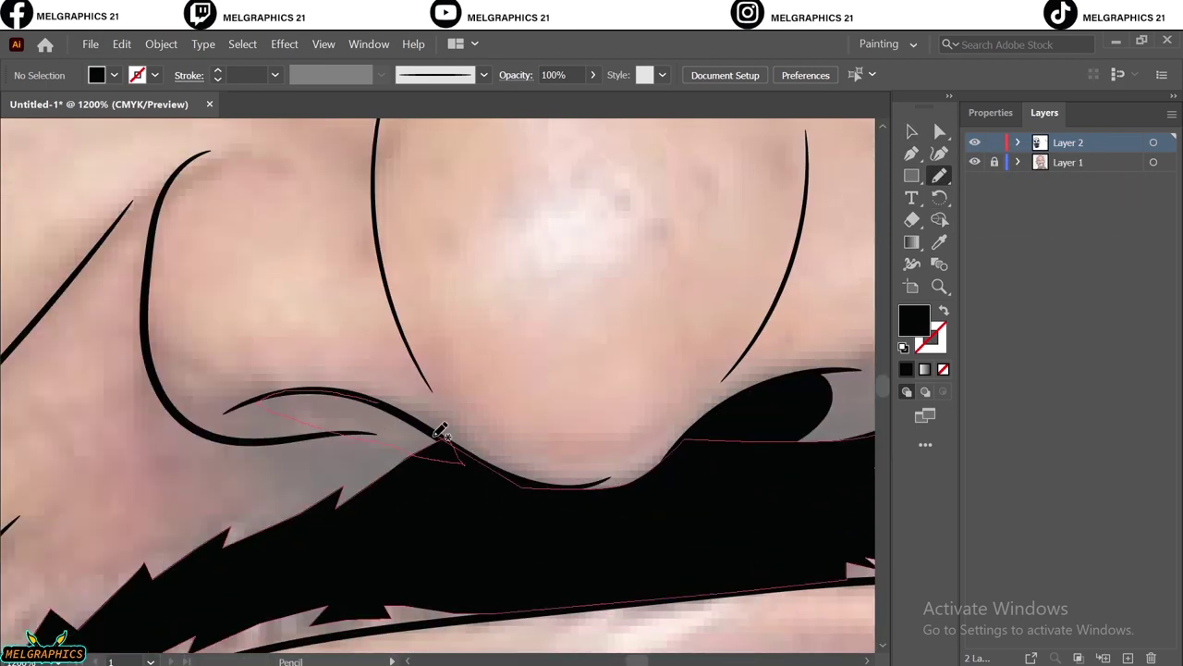
scroll(440, 431, "down", 3)
scroll(305, 139, "up", 5)
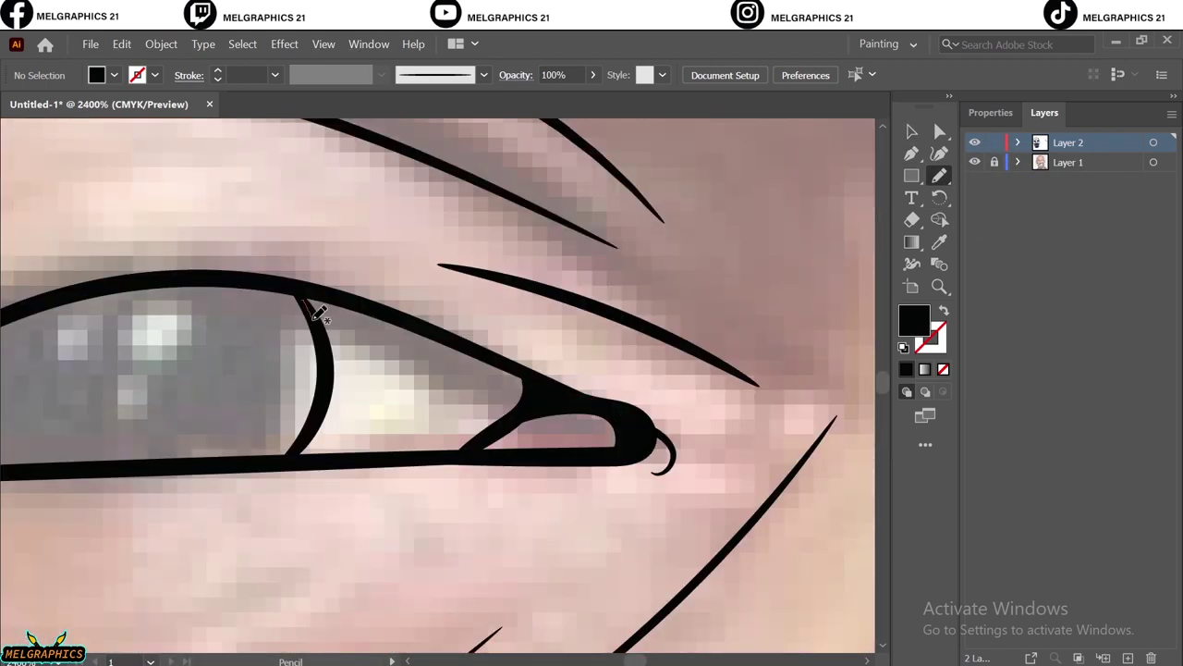
scroll(343, 383, "left", 5)
left_click_drag(192, 488, 520, 309)
left_click_drag(431, 343, 792, 388)
scroll(453, 396, "down", 5)
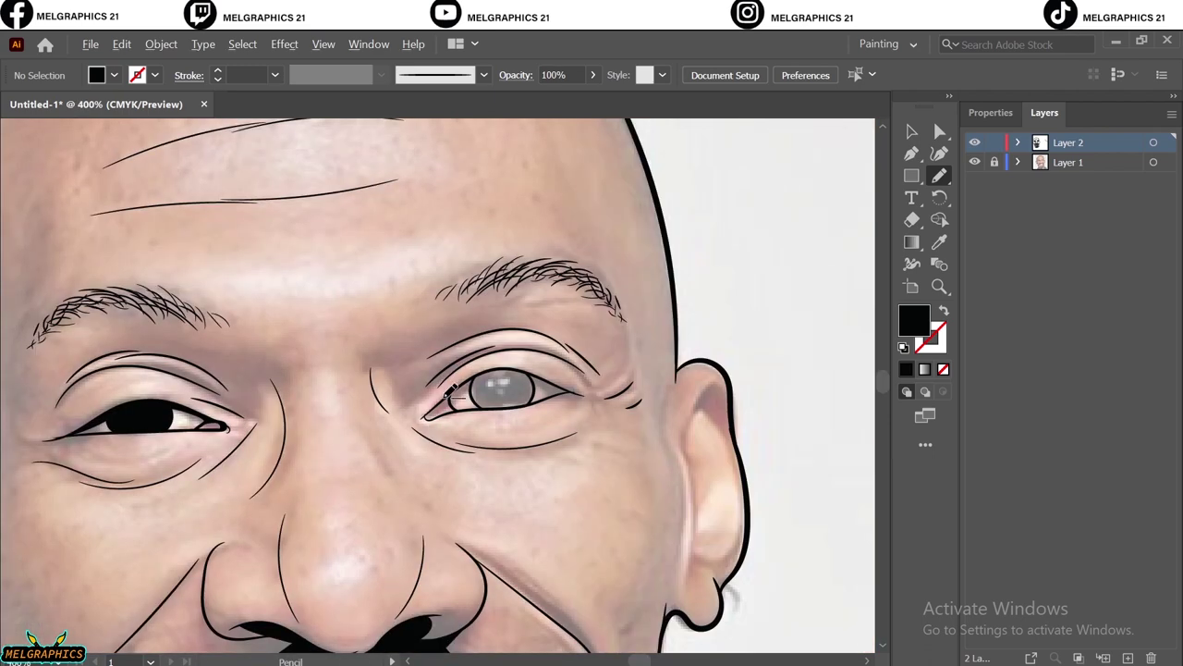
scroll(453, 396, "up", 5)
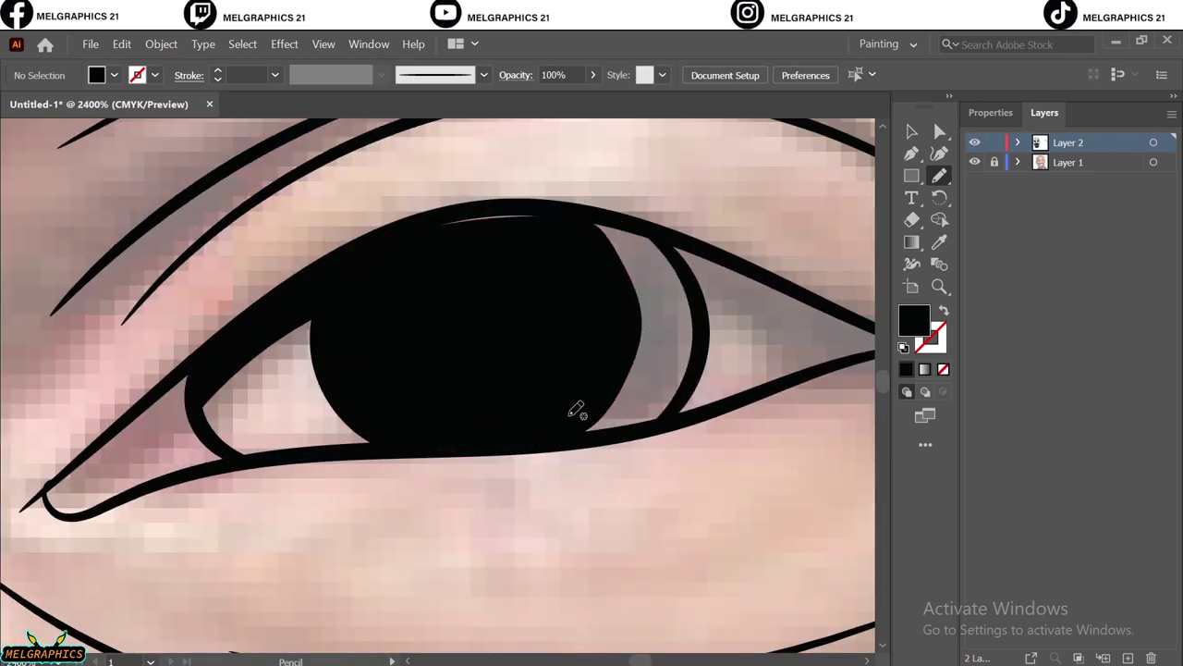
mouse_move(576, 410)
left_mouse_down()
mouse_move(542, 380)
mouse_move(569, 427)
left_mouse_up()
Step: Return to the Paintbrush with fill and stroke swapped, viewing the whole artboard
key("ctrl+0")
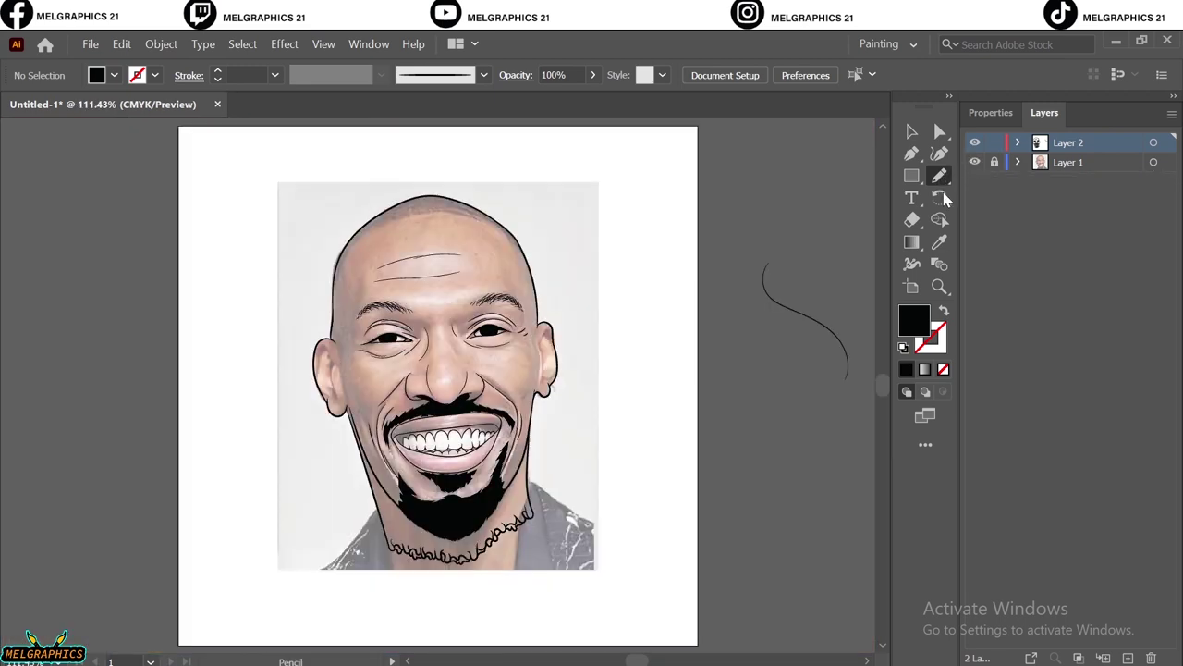
scroll(514, 328, "up", 4)
key("b")
key("shift+x")
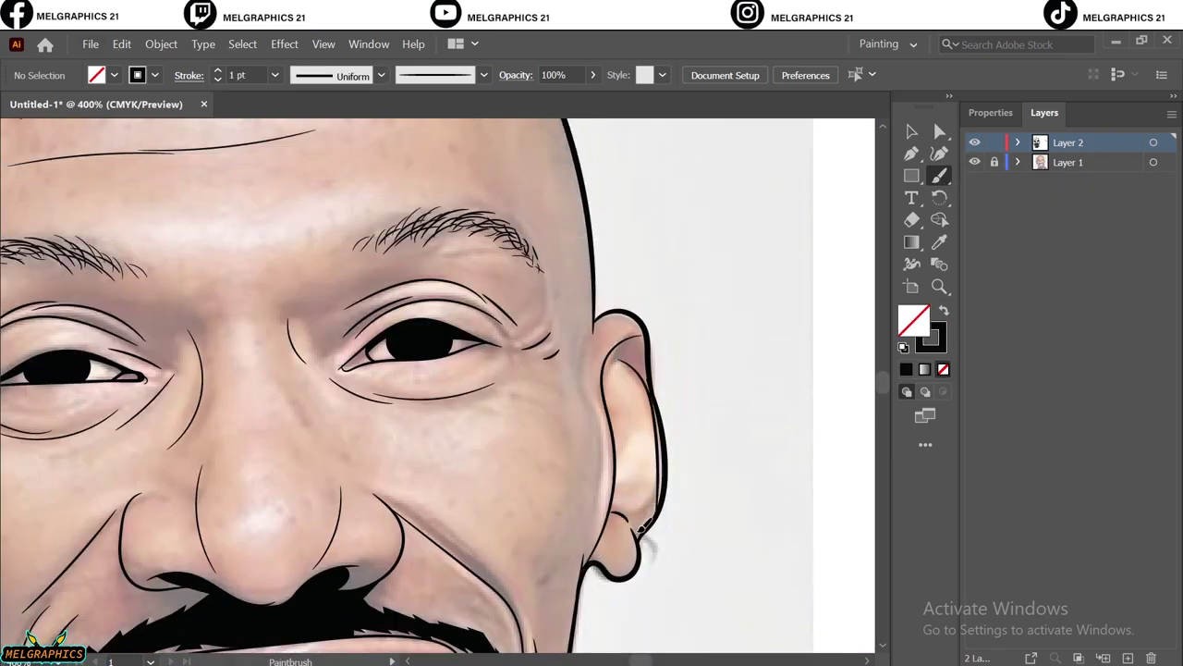
scroll(640, 527, "left", 3)
scroll(354, 499, "left", 3)
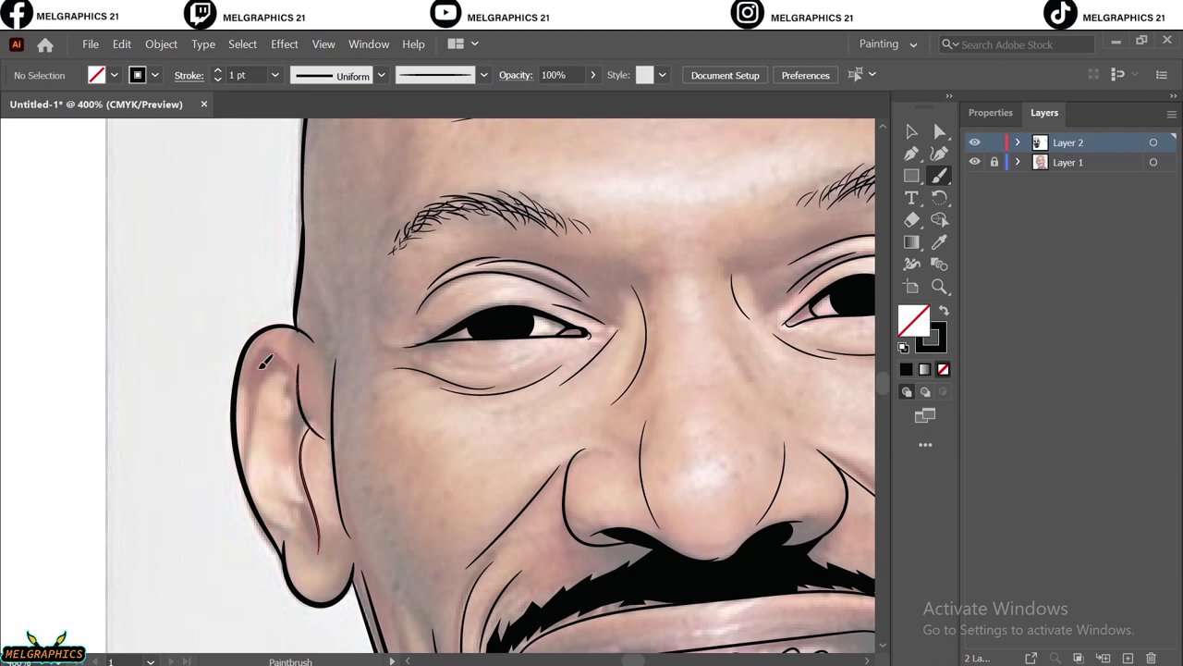
key("ctrl+0")
Step: Hide the reference photo to check the line art, then show it again
left_click(975, 162)
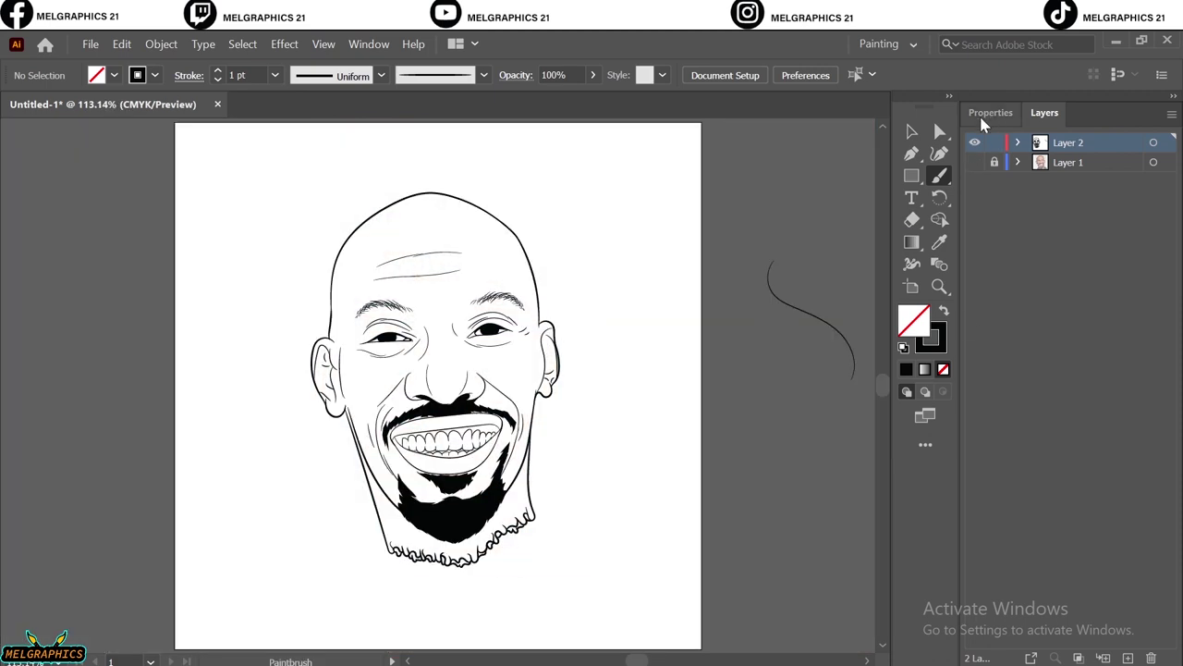
left_click(274, 75)
left_click(300, 116)
left_click(974, 161)
Step: Move around the beard edges and redraw the wavy test stroke beside the artboard
scroll(422, 506, "up", 5)
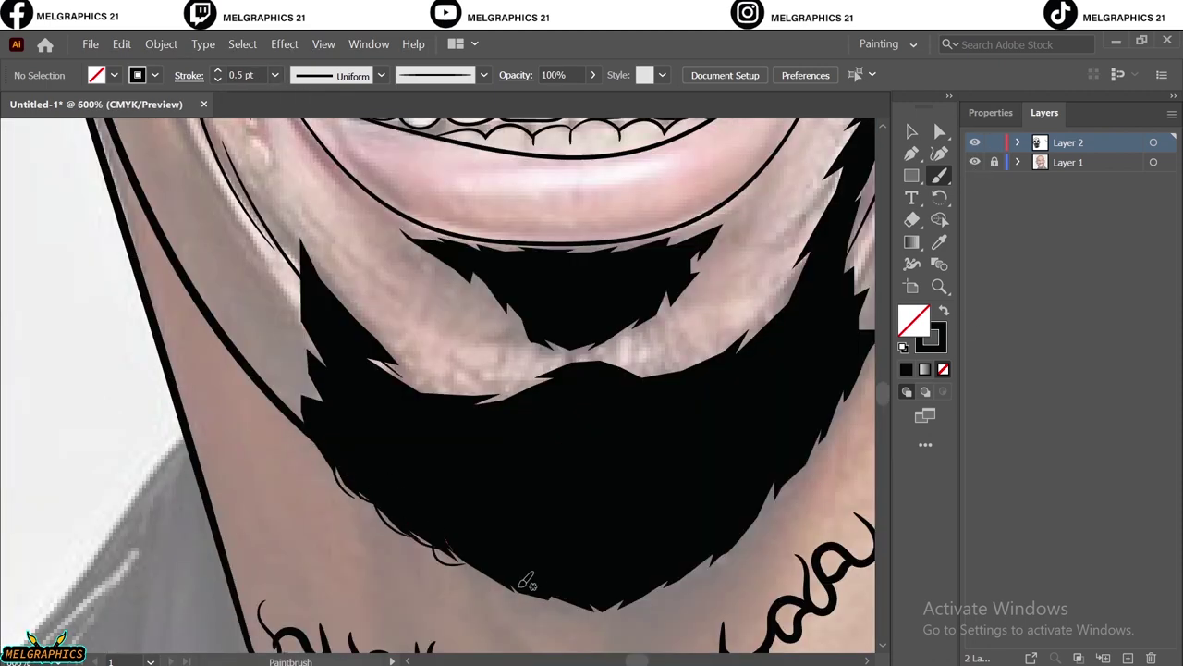
scroll(647, 560, "up", 2)
scroll(555, 545, "up", 2)
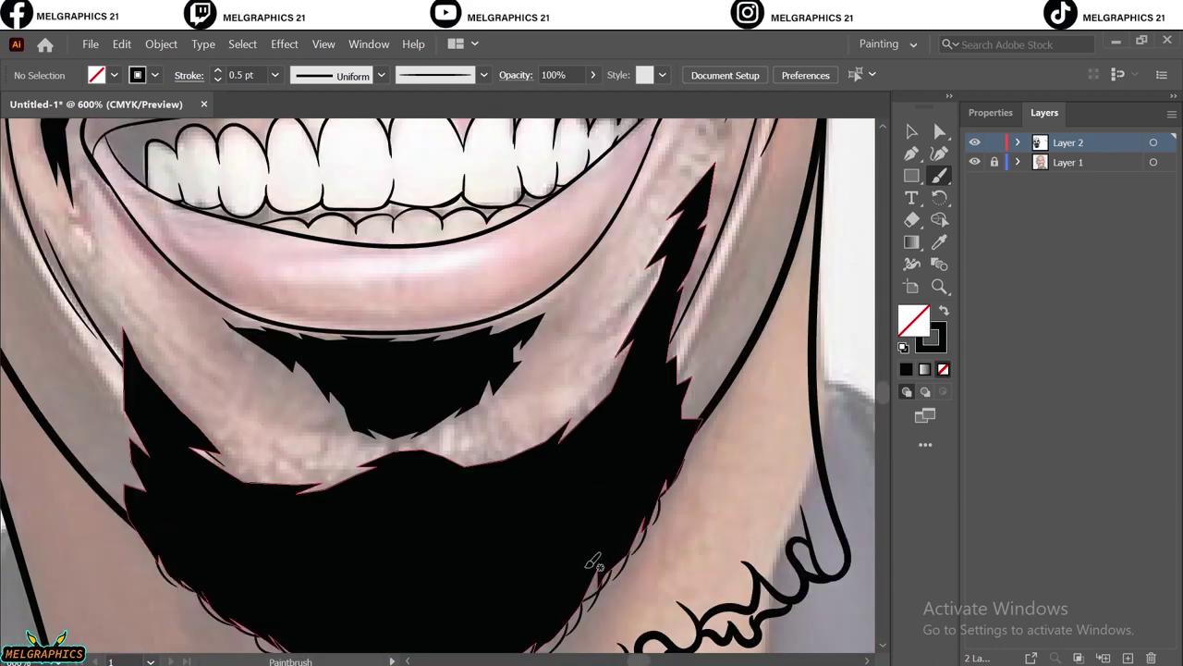
scroll(610, 555, "up", 2)
scroll(693, 518, "up", 2)
scroll(684, 435, "down", 3)
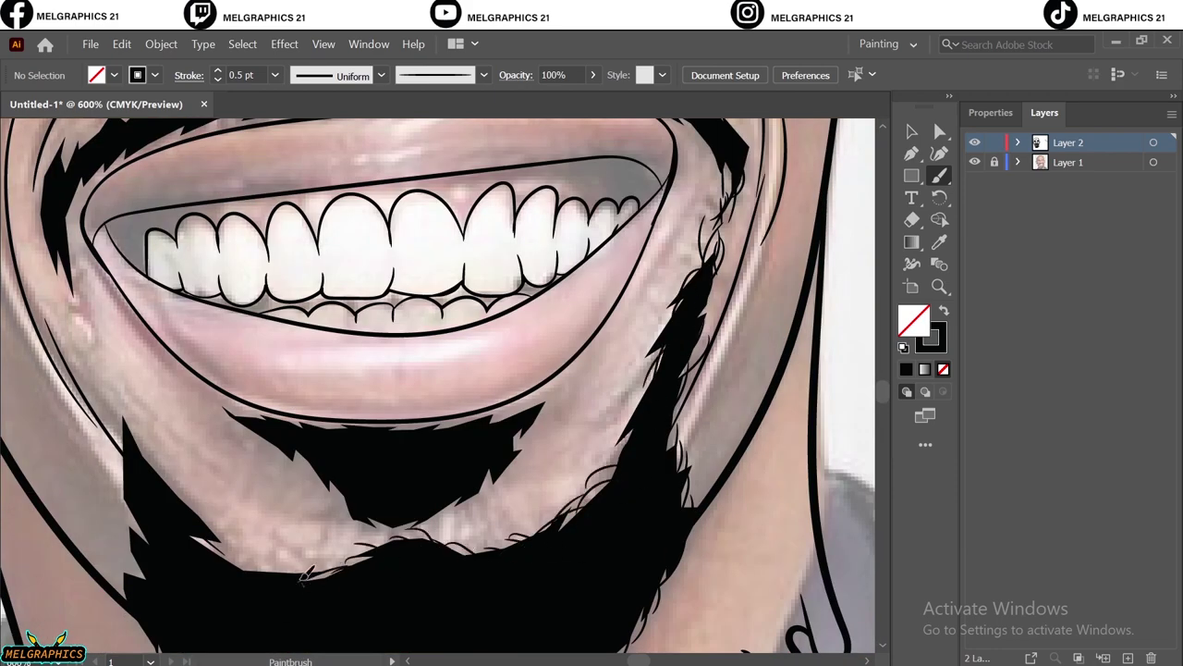
scroll(148, 592, "down", 1)
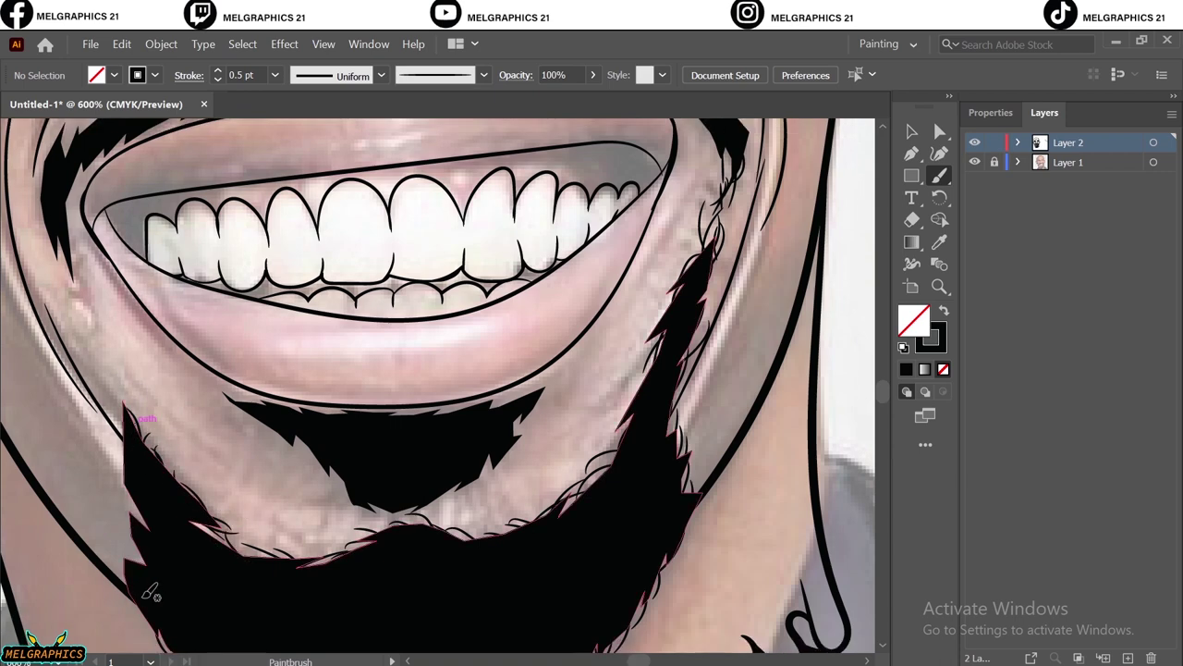
scroll(302, 513, "up", 2)
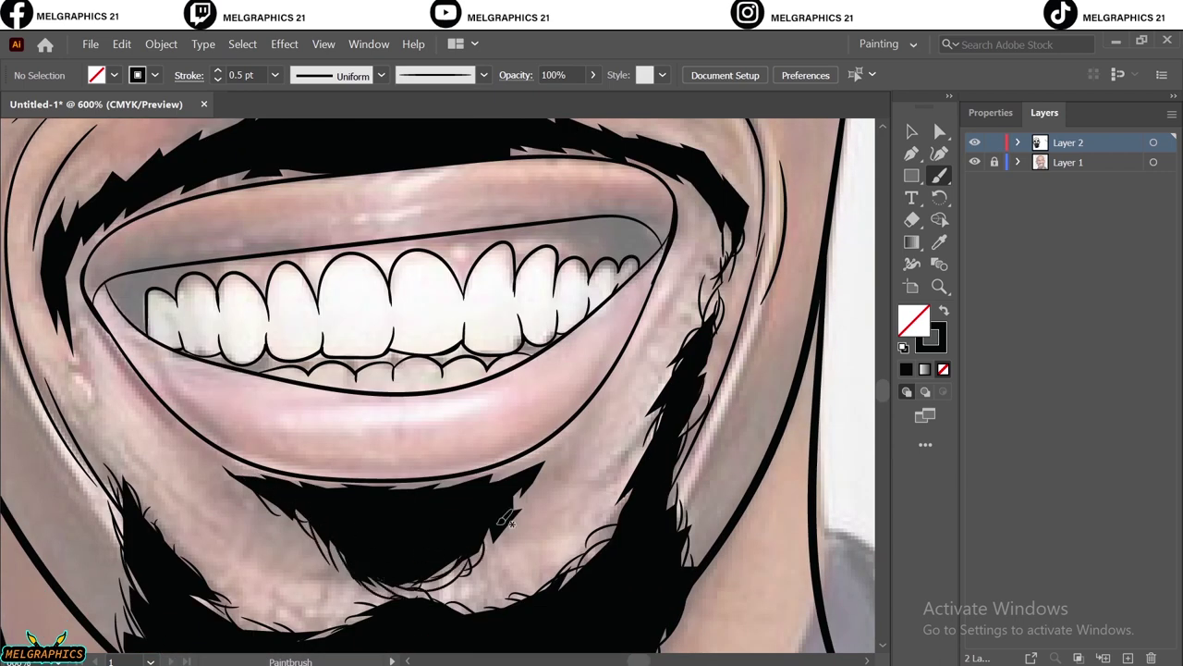
scroll(534, 155, "left", 2)
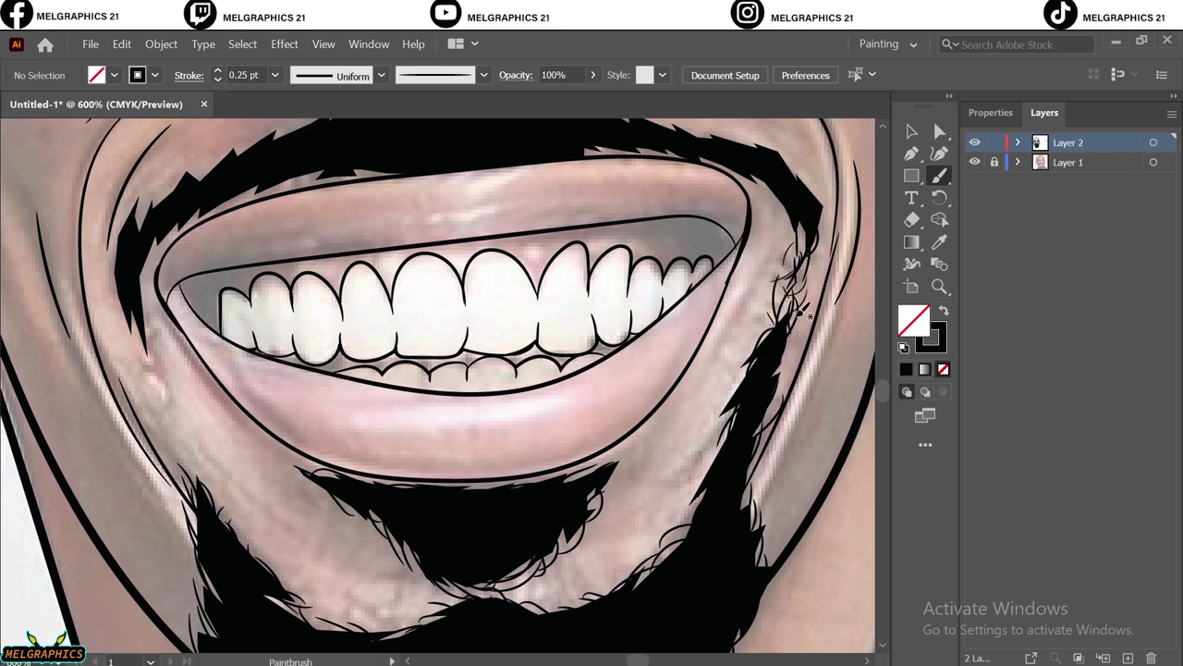
scroll(238, 120, "up", 5)
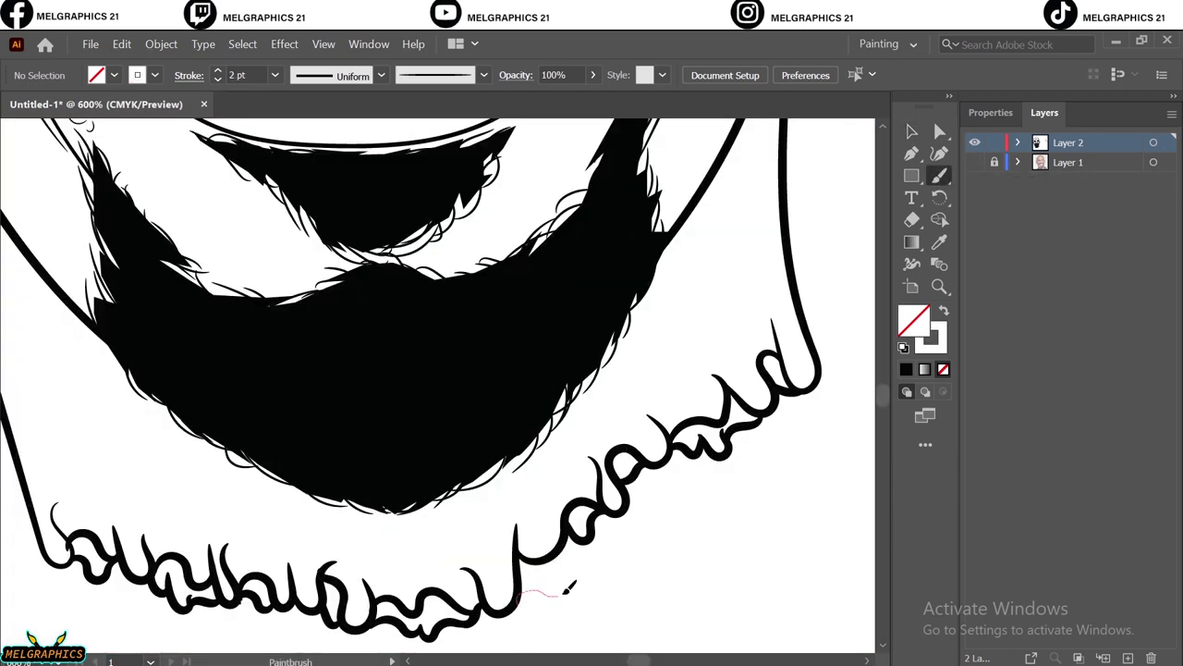
mouse_move(566, 590)
left_mouse_down()
mouse_move(596, 529)
mouse_move(634, 500)
mouse_move(746, 462)
left_mouse_up()
Step: Delete the wavy test stroke, then select all artwork and expand the brush strokes into shapes
left_click(768, 411, "ctrl")
key("Delete")
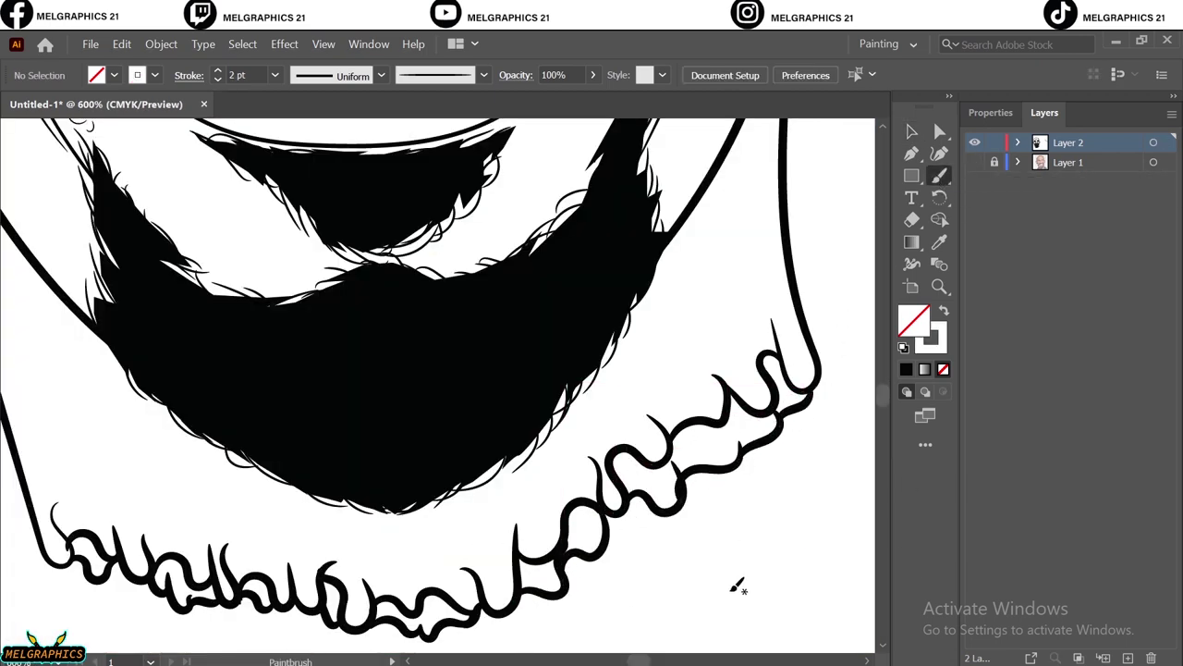
key("ctrl+0")
scroll(342, 266, "down", 1)
left_click_drag(241, 137, 681, 575)
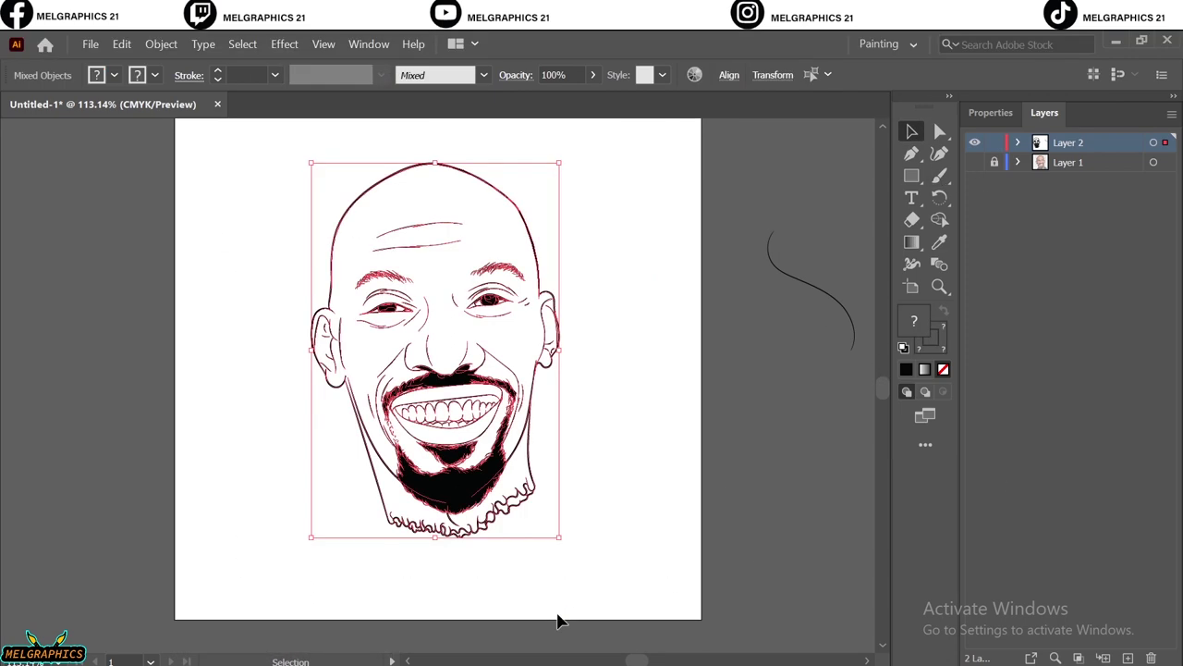
left_click(161, 43)
left_click(333, 241)
key("ctrl+shift+a")
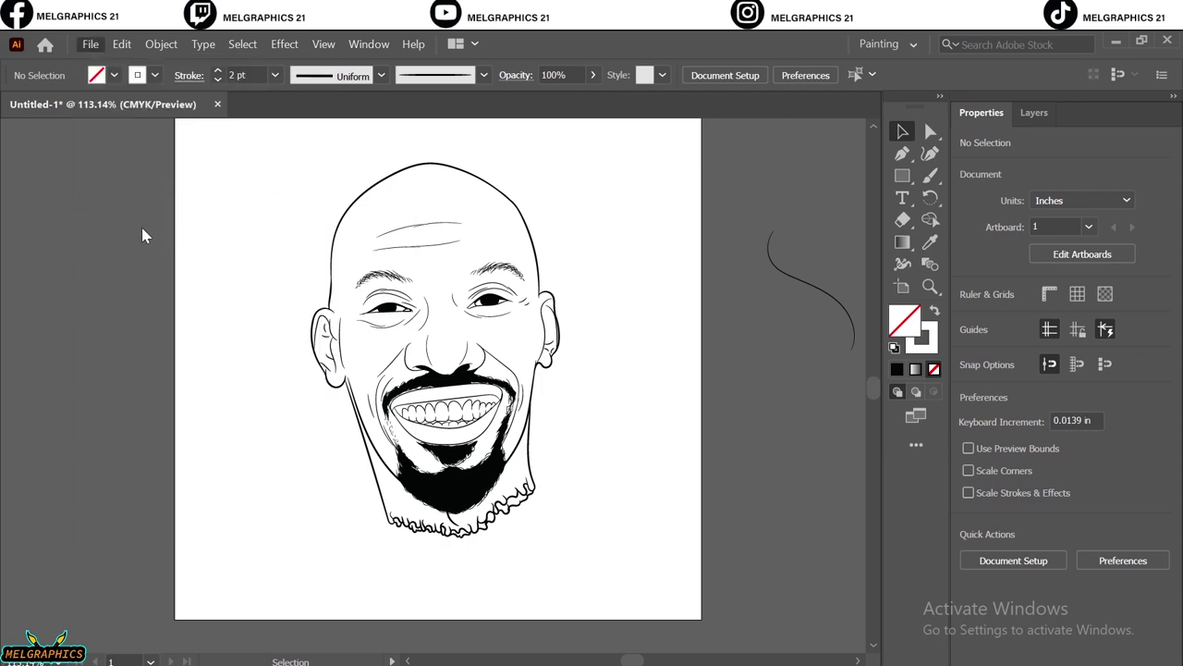
Step: Save the drawing as charlie.pdf and add a new layer in the Layers panel
key("ctrl+s")
left_click(425, 539)
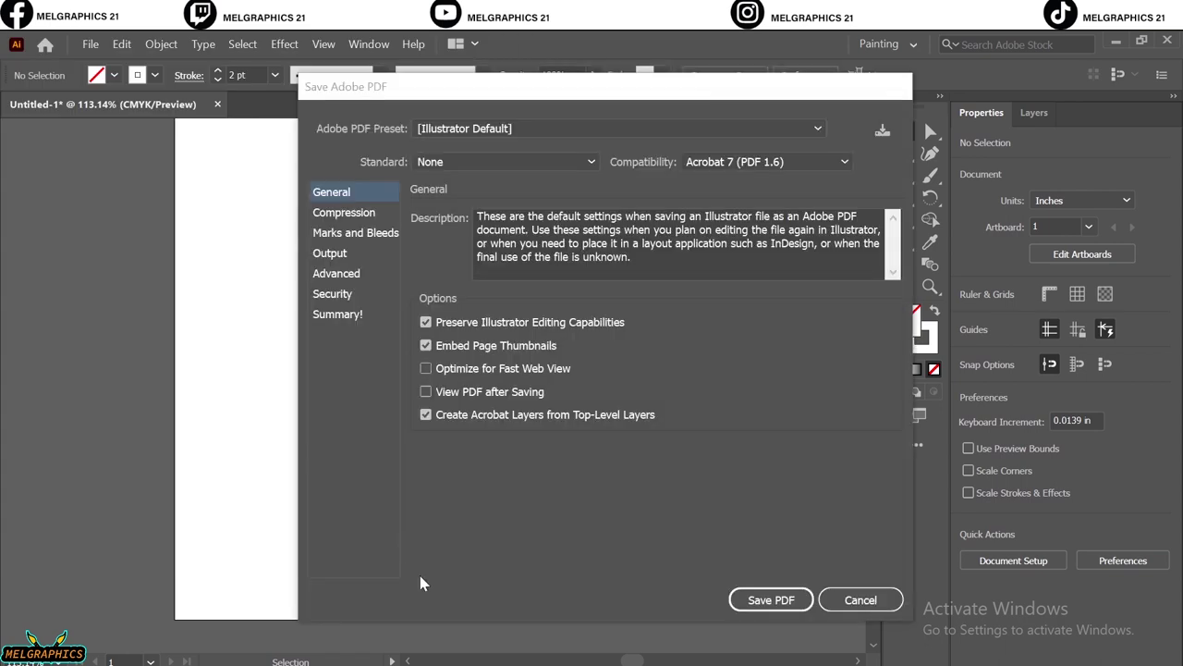
left_click(756, 600)
scroll(754, 510, "up", 2)
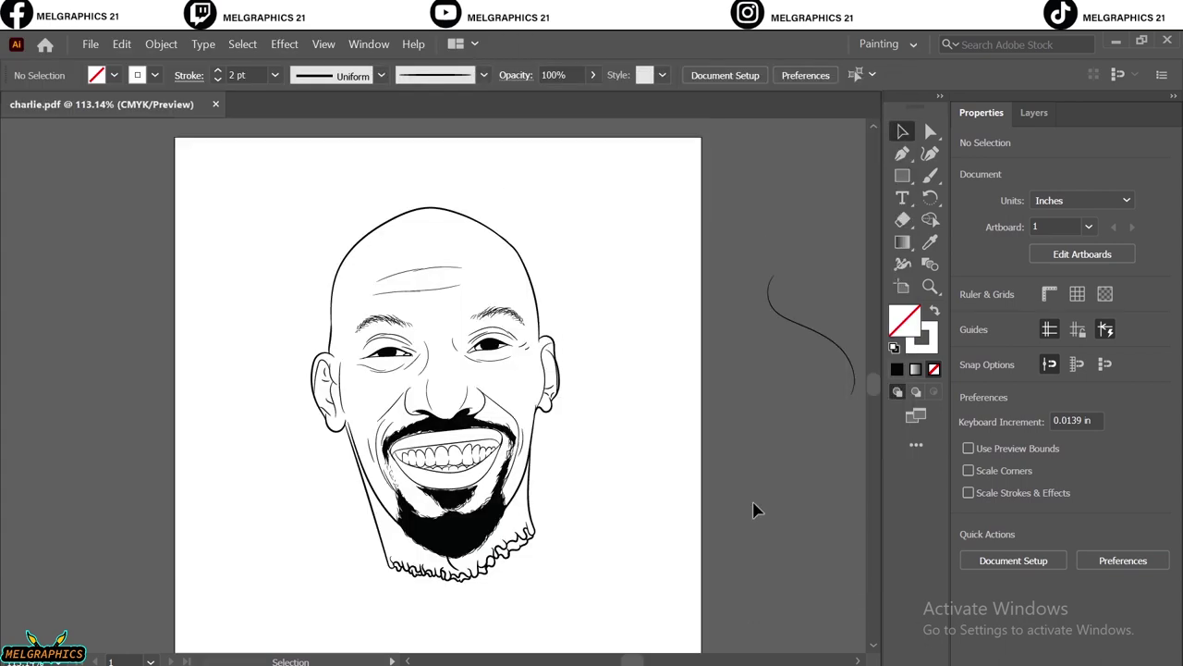
key("F7")
key("ctrl+l")
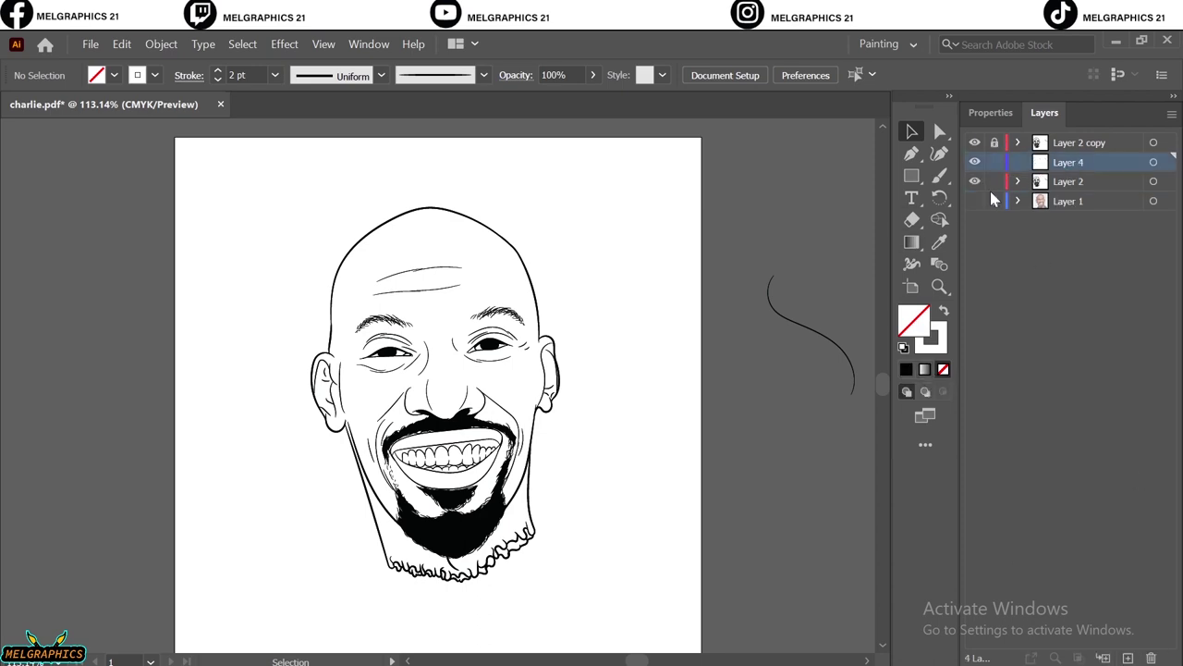
Step: Draw an orange-red DD5B33 rectangle over the face and send it behind the line art
left_click(994, 201)
key("ctrl+z")
key("shift+x")
left_click(888, 421)
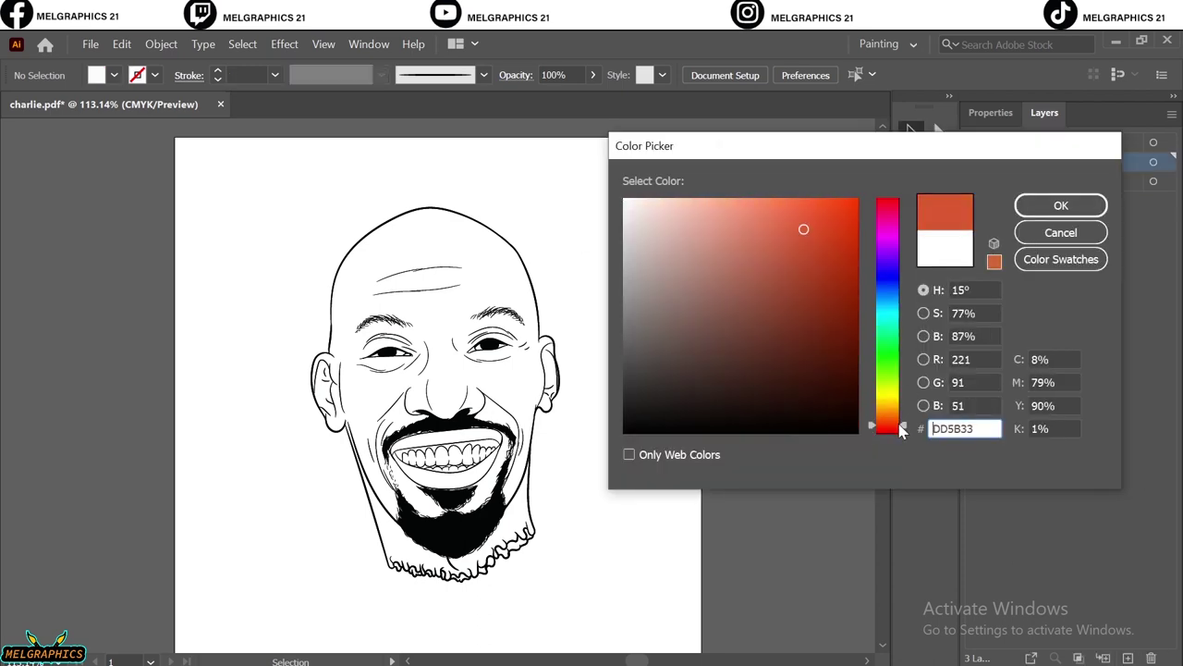
left_click(1061, 204)
left_click_drag(265, 190, 621, 597)
right_click(566, 434)
left_click(797, 408)
Step: Nudge the rectangle's yellow with Adjust Color Balance, then select a chin path
left_click(121, 44)
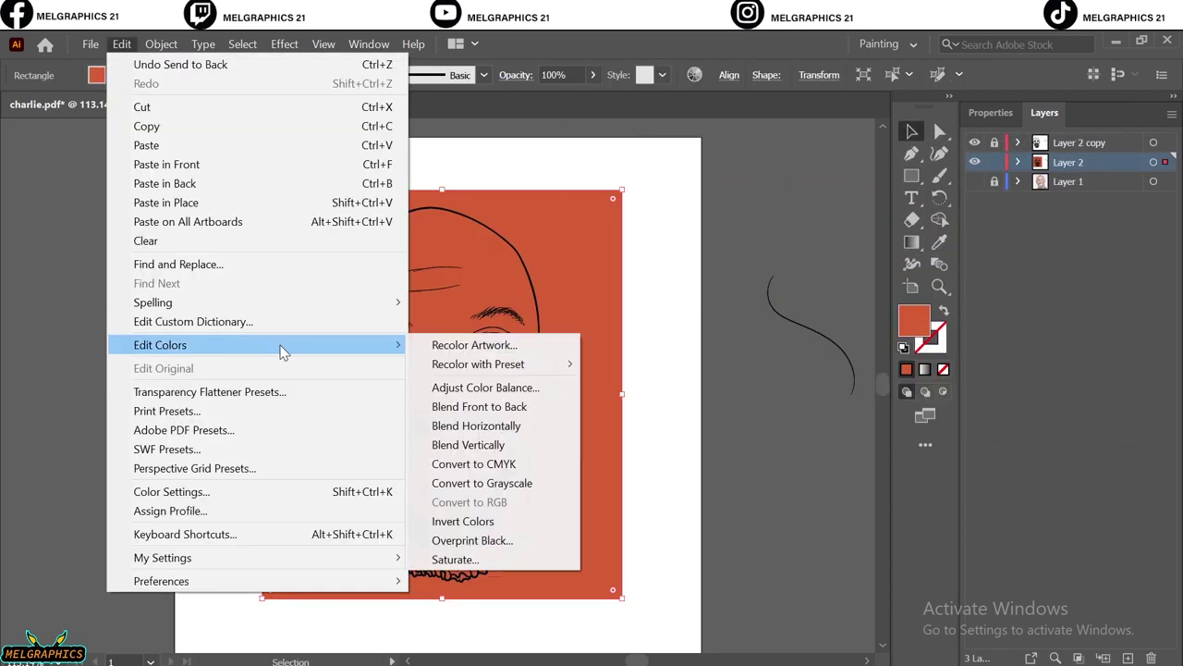
left_click(416, 386)
left_click_drag(826, 339, 822, 342)
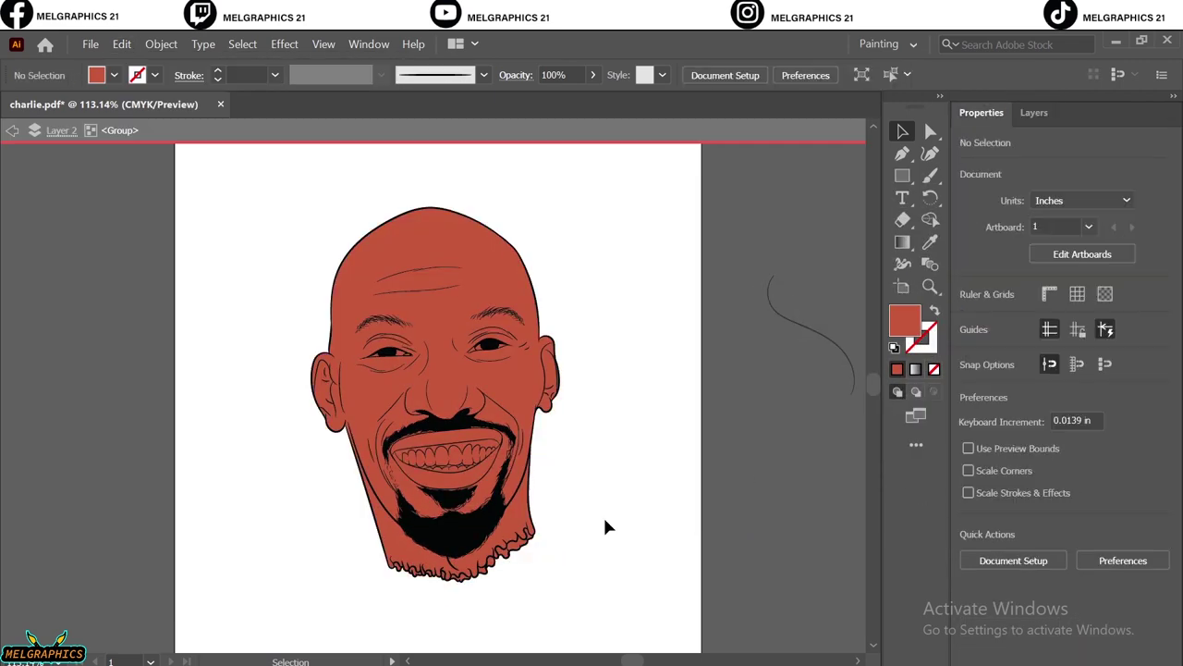
left_click(442, 566)
Step: Fill the eye-corner shape with a dark maroon
key("ctrl+=")
key("ctrl+=")
key("ctrl+=")
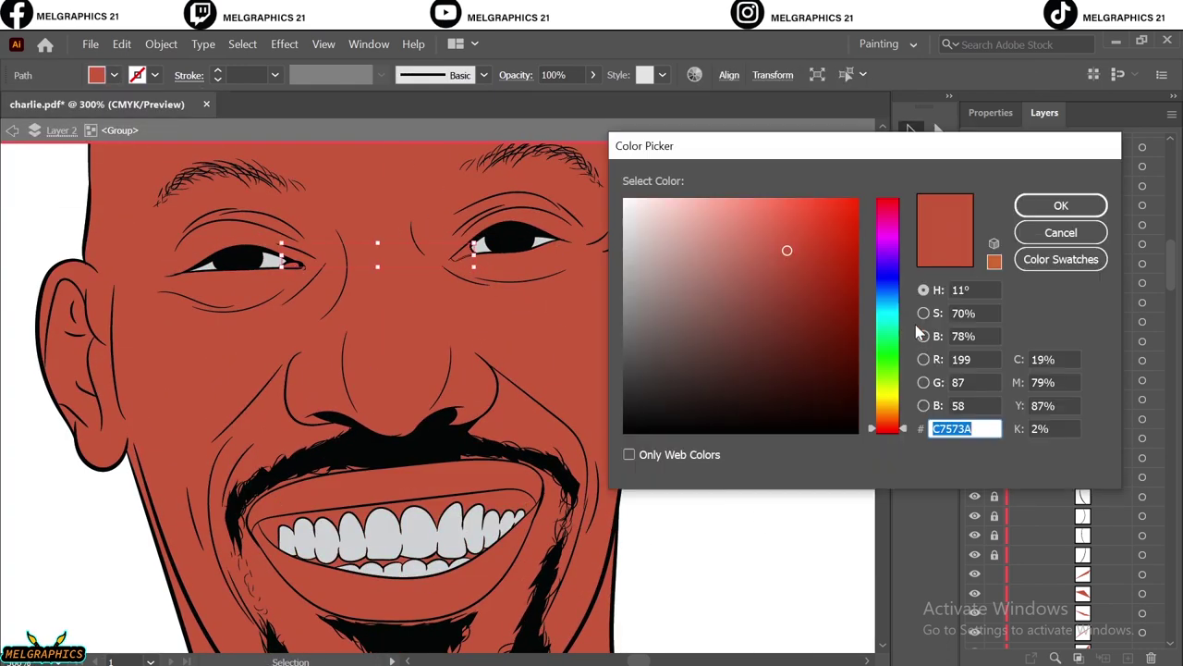
left_click(887, 224)
left_click(844, 222)
key("Return")
left_click(737, 488)
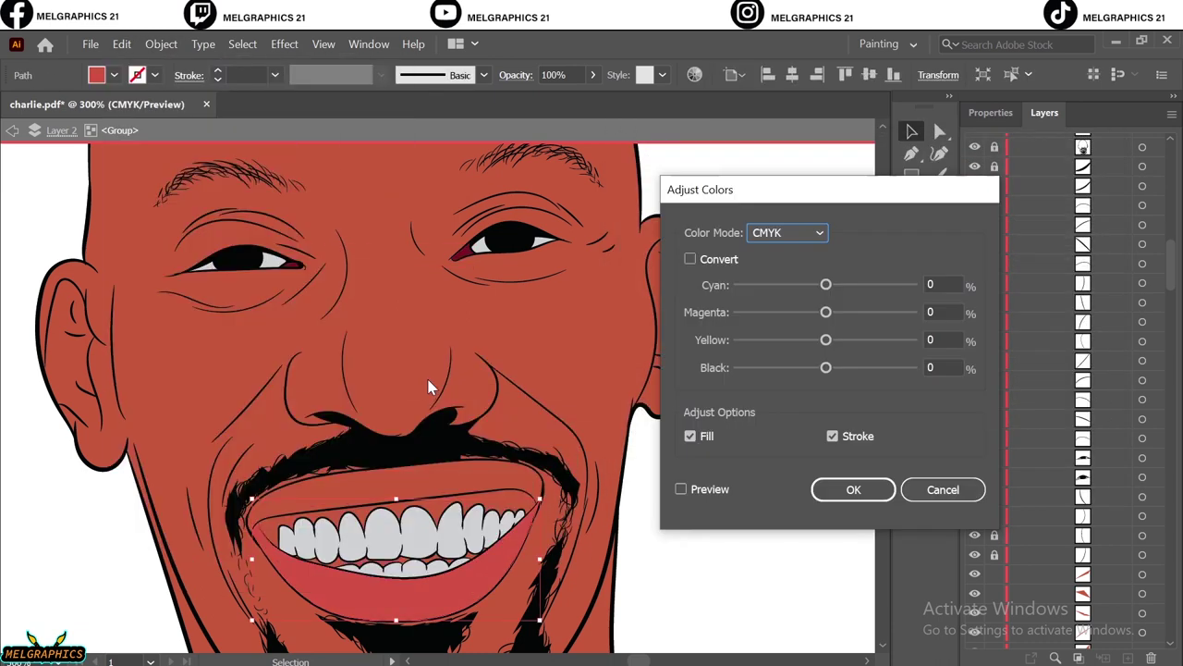
Step: Darken the lips toward a brownish maroon using Adjust Color Balance
left_click(681, 488)
left_click_drag(826, 311, 833, 343)
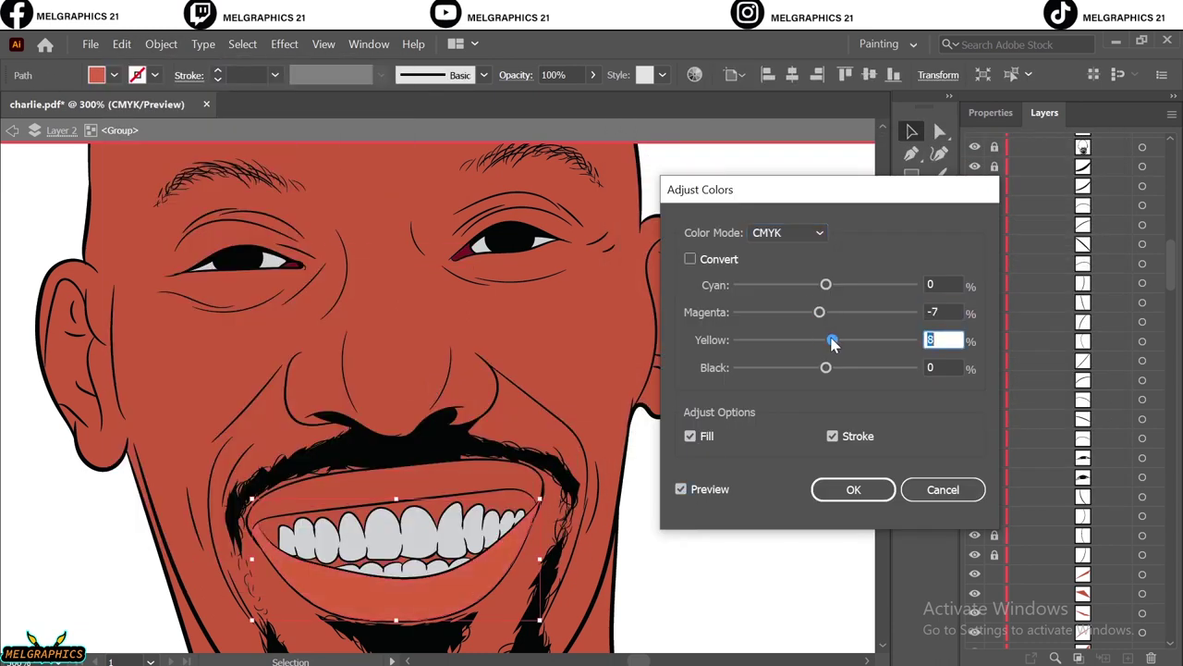
left_click_drag(835, 287, 839, 285)
left_click_drag(819, 311, 840, 368)
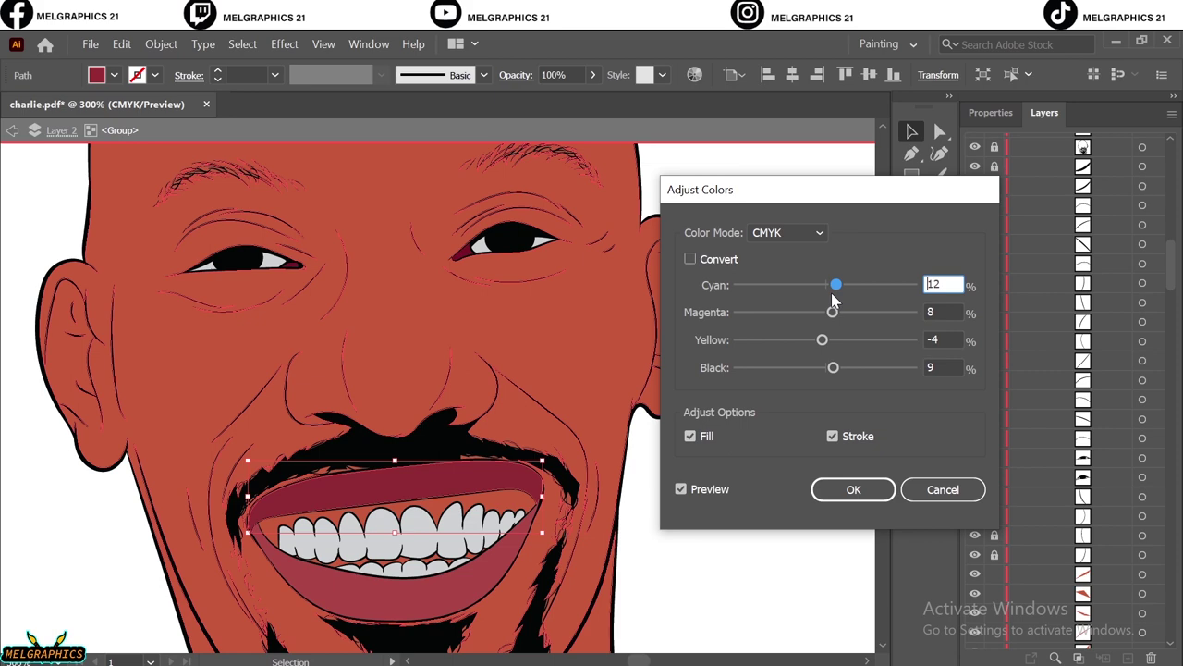
left_click_drag(836, 285, 810, 313)
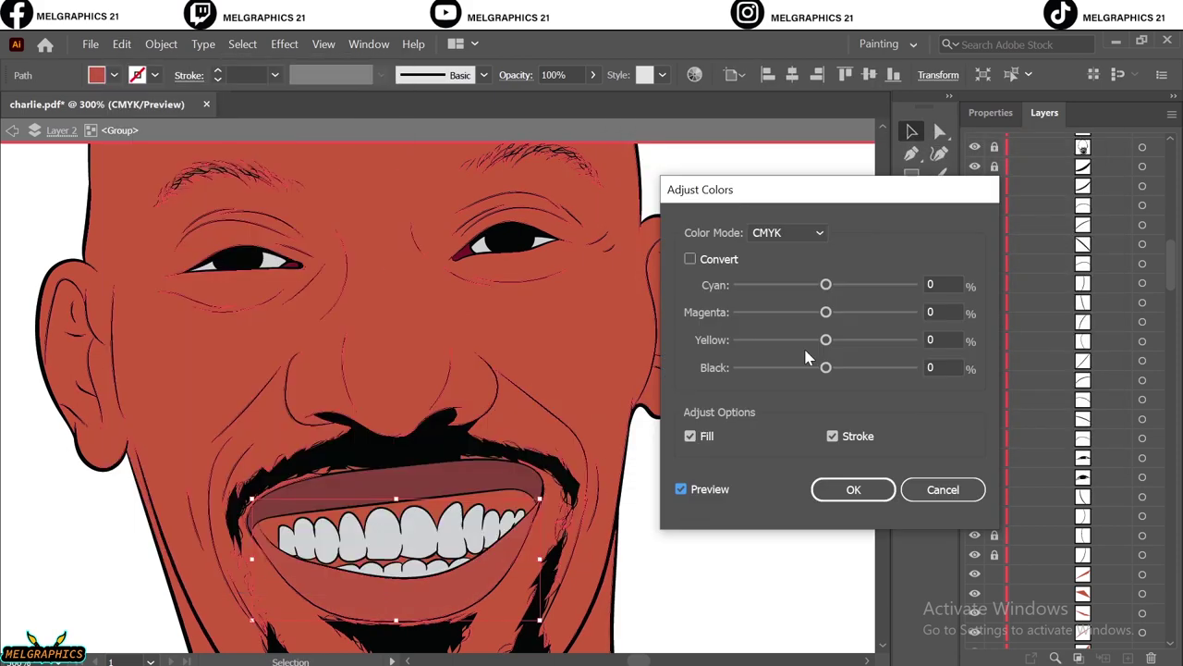
left_click_drag(825, 285, 818, 285)
left_click_drag(825, 311, 820, 341)
key("Return")
Step: Fill the mouth interior with muted mauve 7F4D4C and select the dark shape between the teeth
double_click(911, 324)
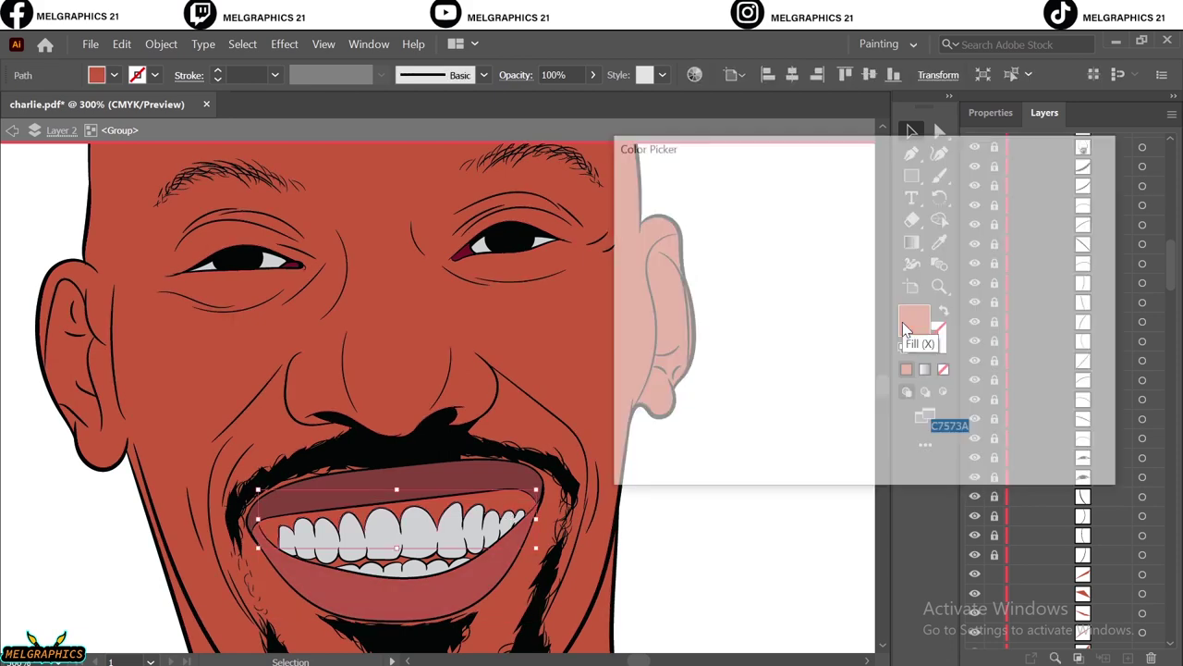
left_click(718, 314)
key("Return")
left_click(431, 573)
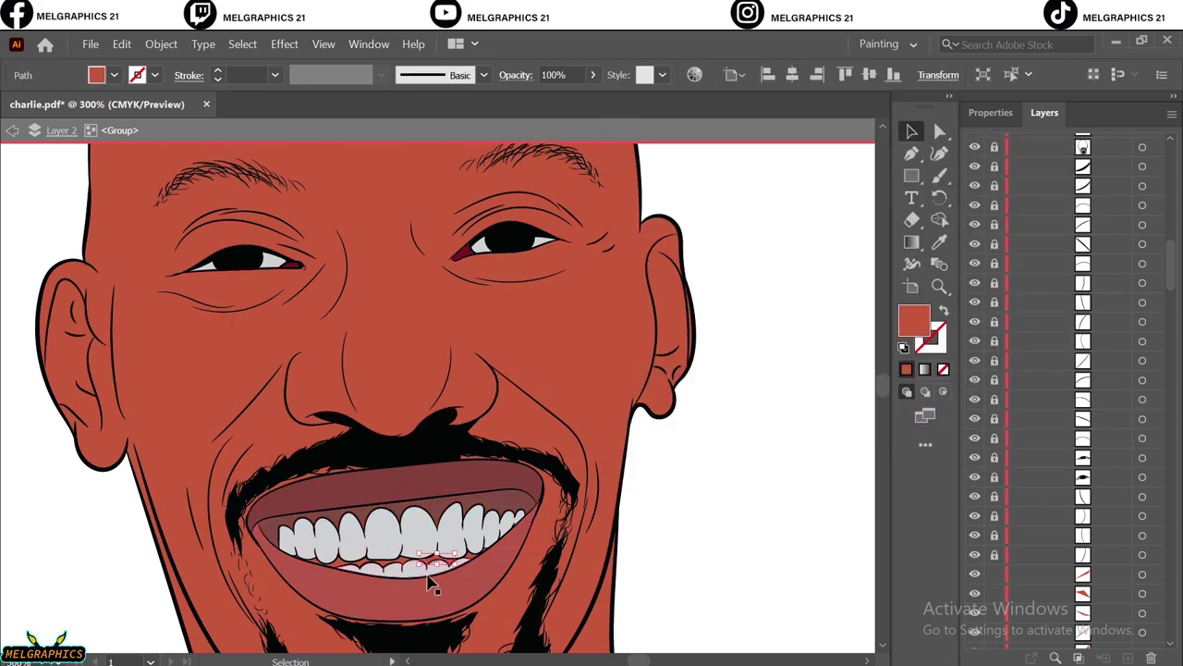
key("ctrl+equal")
key("ctrl+equal")
key("ctrl+equal")
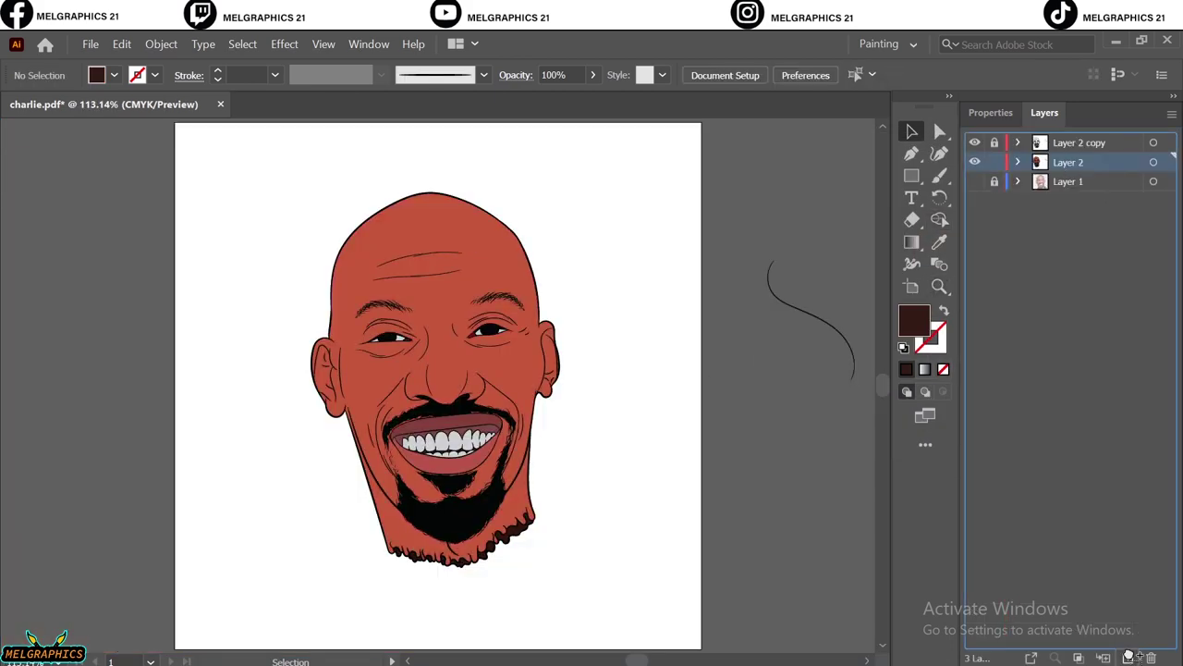
Step: Set the fill colour to a very dark red
double_click(911, 319)
left_click(782, 346)
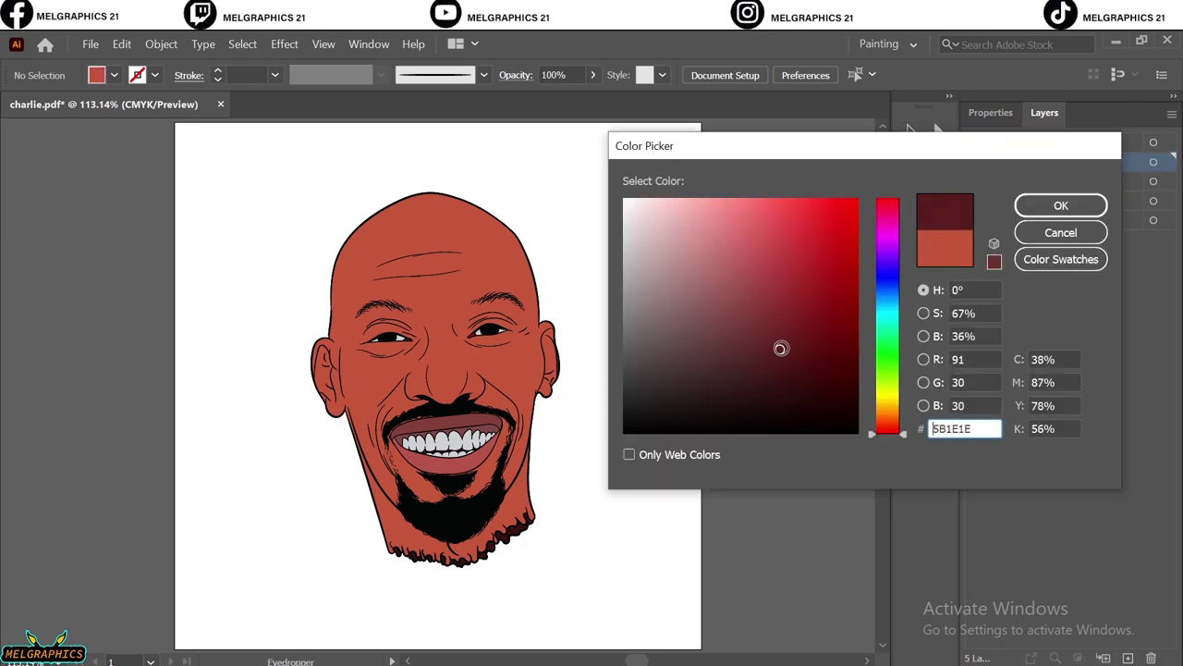
key("Return")
left_click(975, 221)
Step: Trace a dark red shadow outline from the forehead edge up across the crown
left_click(975, 182)
key("p")
scroll(323, 404, "up", 3)
left_click(332, 486)
left_click_drag(367, 453, 379, 383)
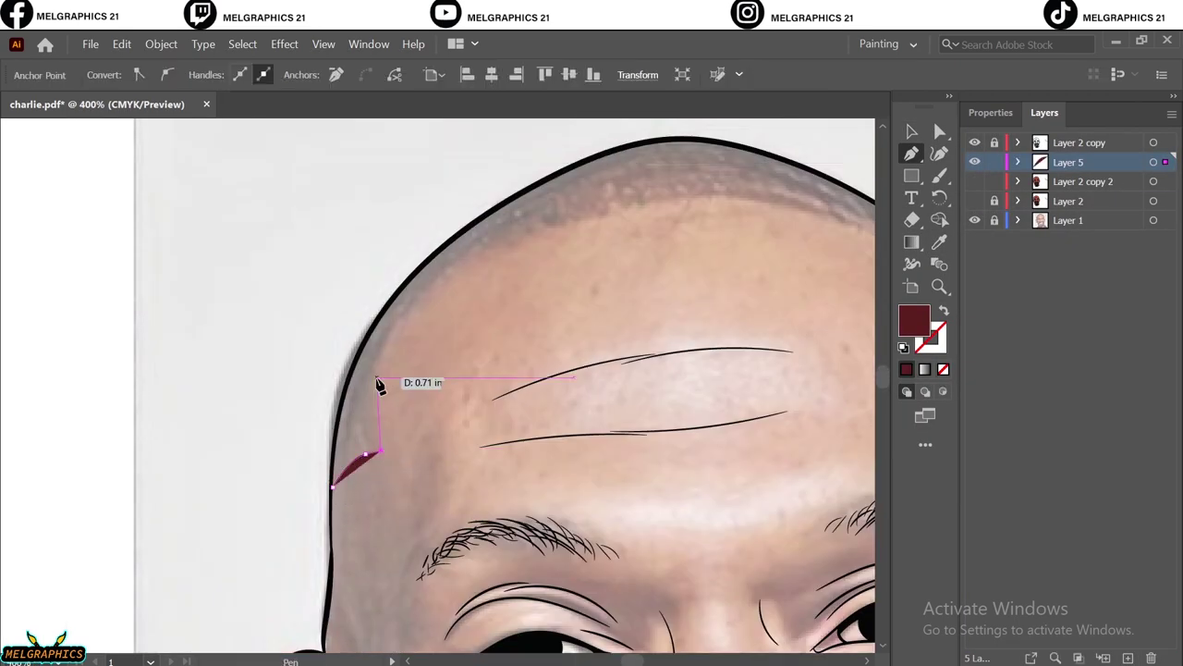
left_click(372, 381)
left_click(389, 328)
scroll(687, 238, "right", 5)
left_click(338, 231)
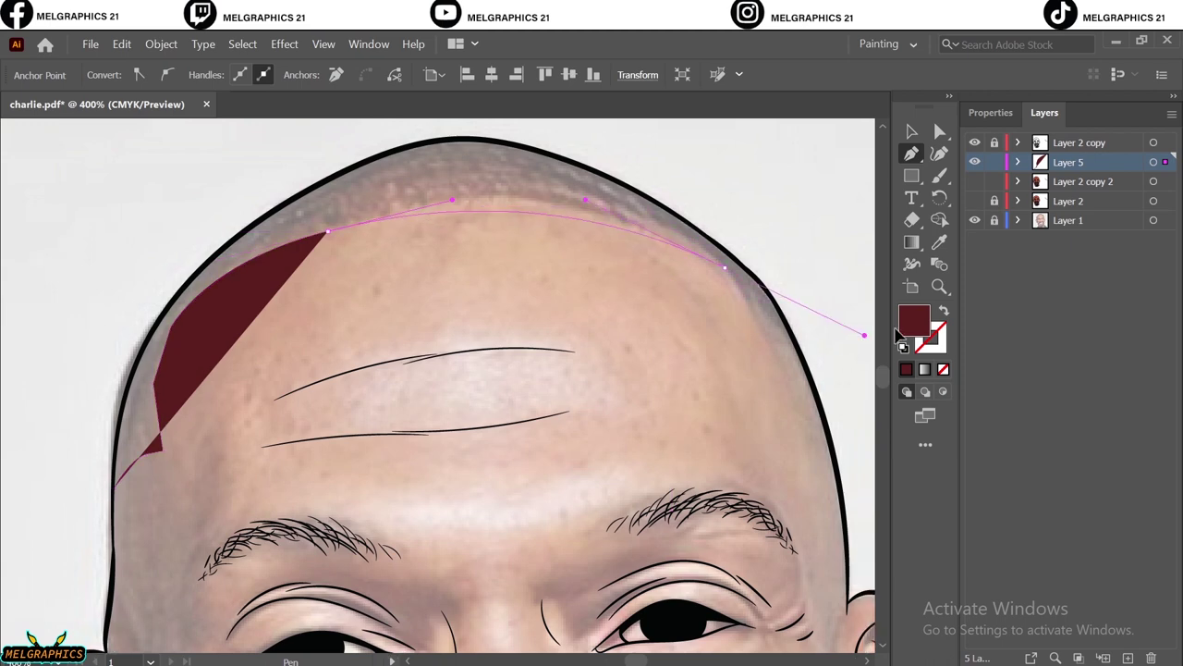
left_click(464, 199)
left_click_drag(663, 269, 691, 326)
Step: Continue the crown shadow down both sides of the head and close it with dark red fill
key("shift+x")
left_click(708, 345)
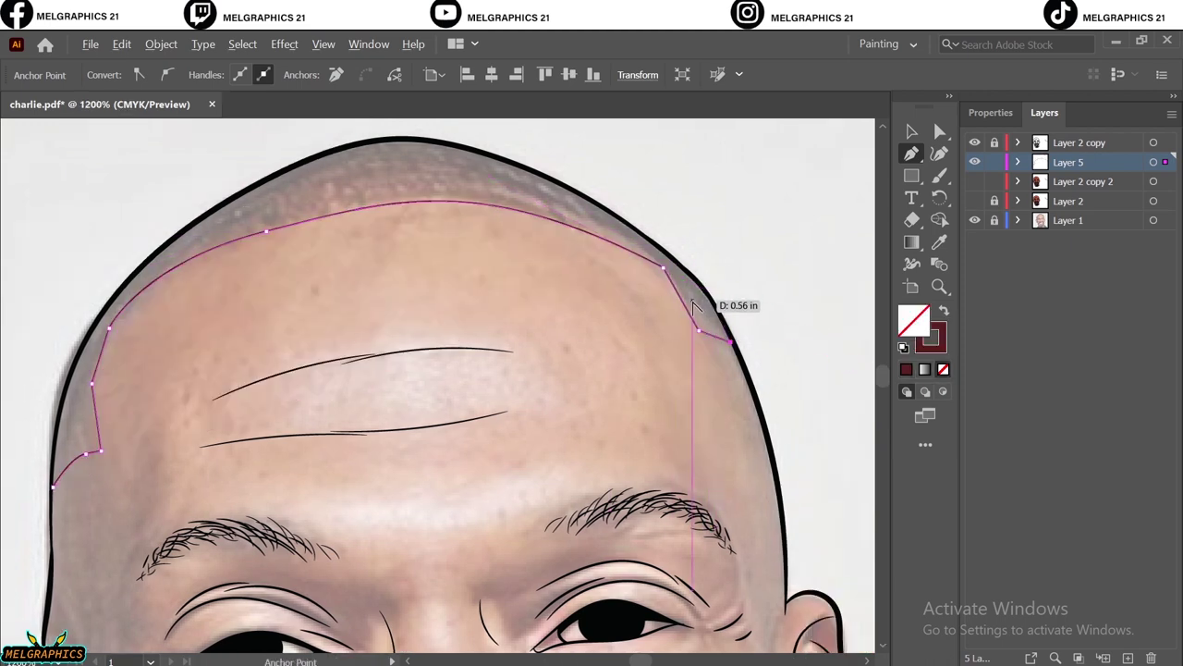
scroll(717, 296, "up", 3)
scroll(179, 203, "left", 5)
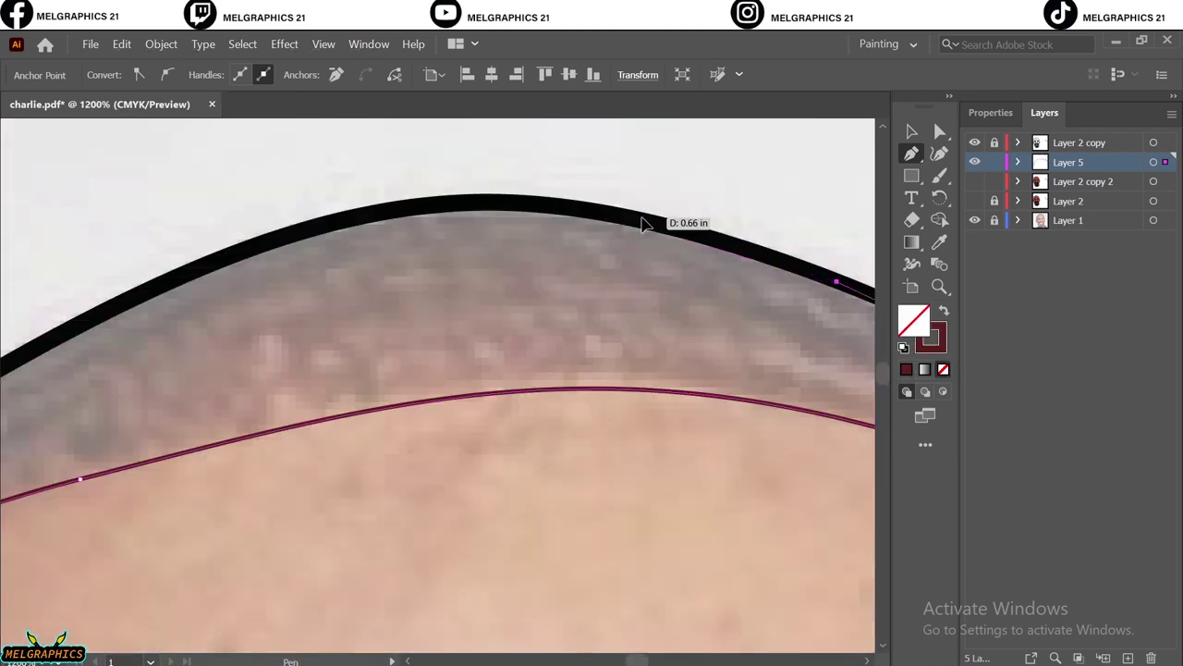
left_click(99, 322)
scroll(100, 322, "down", 2)
scroll(185, 305, "left", 5)
scroll(137, 460, "left", 5)
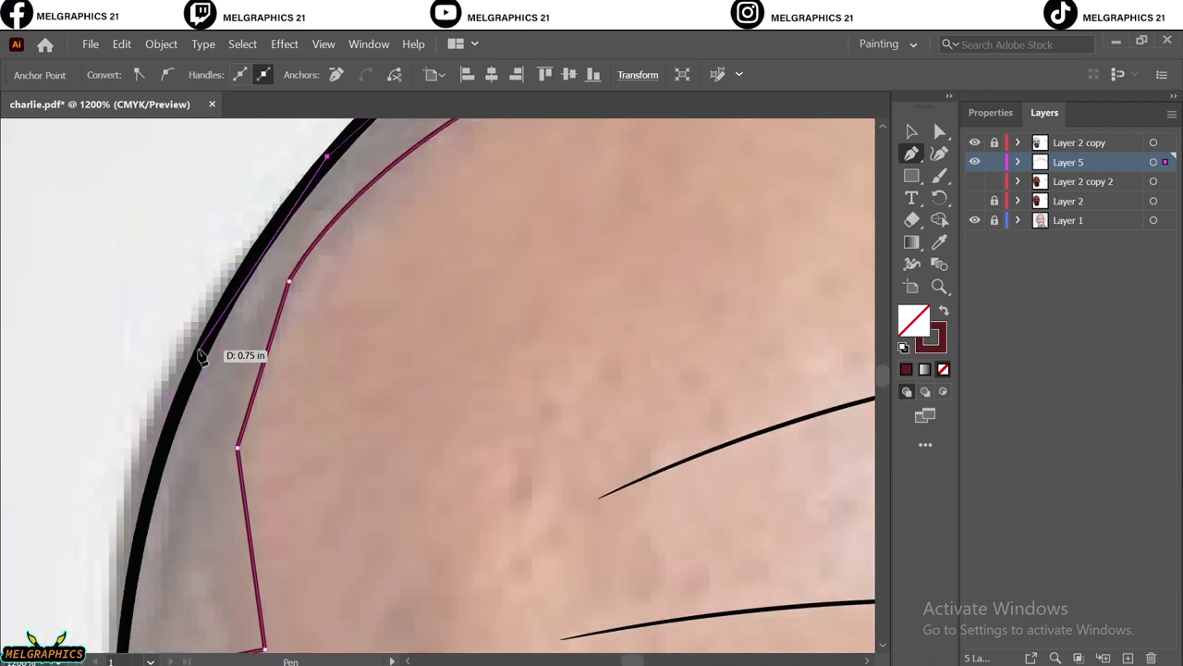
left_click(197, 347)
scroll(197, 347, "down", 3)
left_click(118, 570)
key("shift+x")
Step: Outline a shading shape along the left temple
key("ctrl+0")
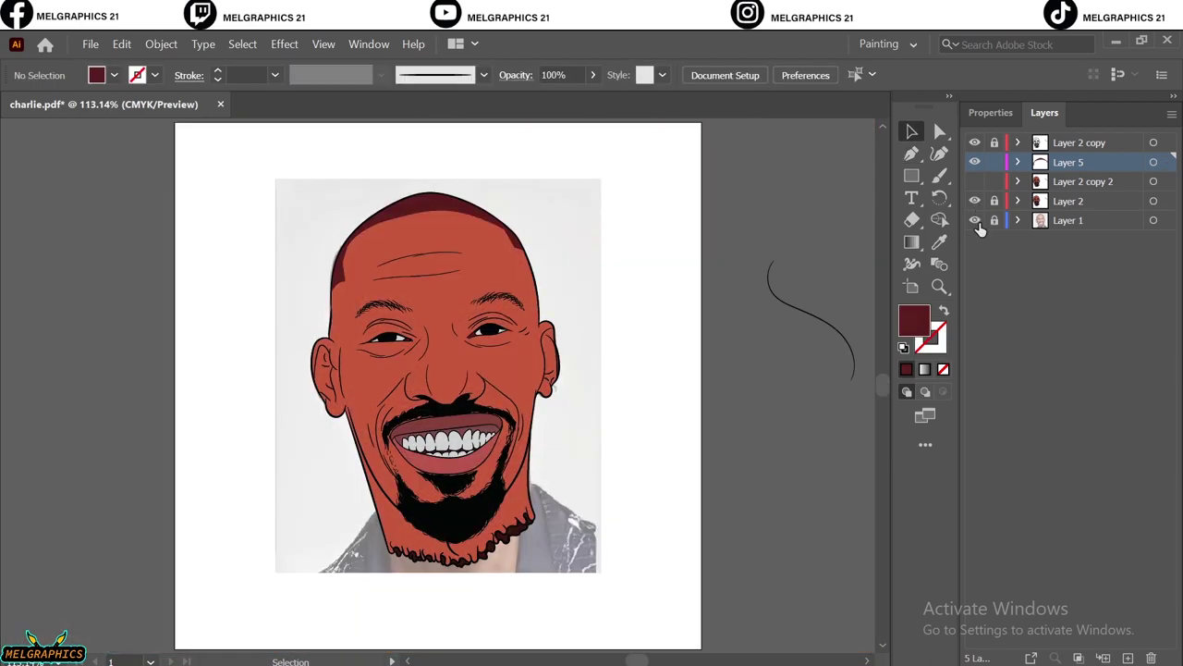
scroll(342, 472, "up", 4)
scroll(342, 472, "up", 2)
left_click(340, 337)
left_click(384, 173)
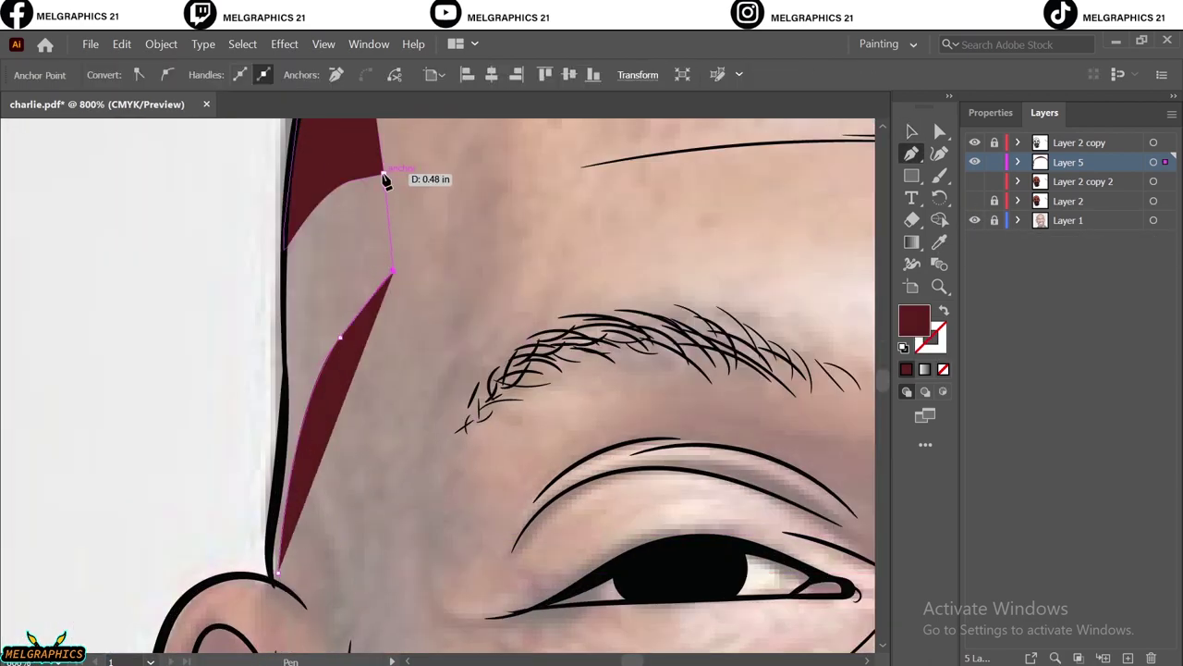
left_click(329, 150)
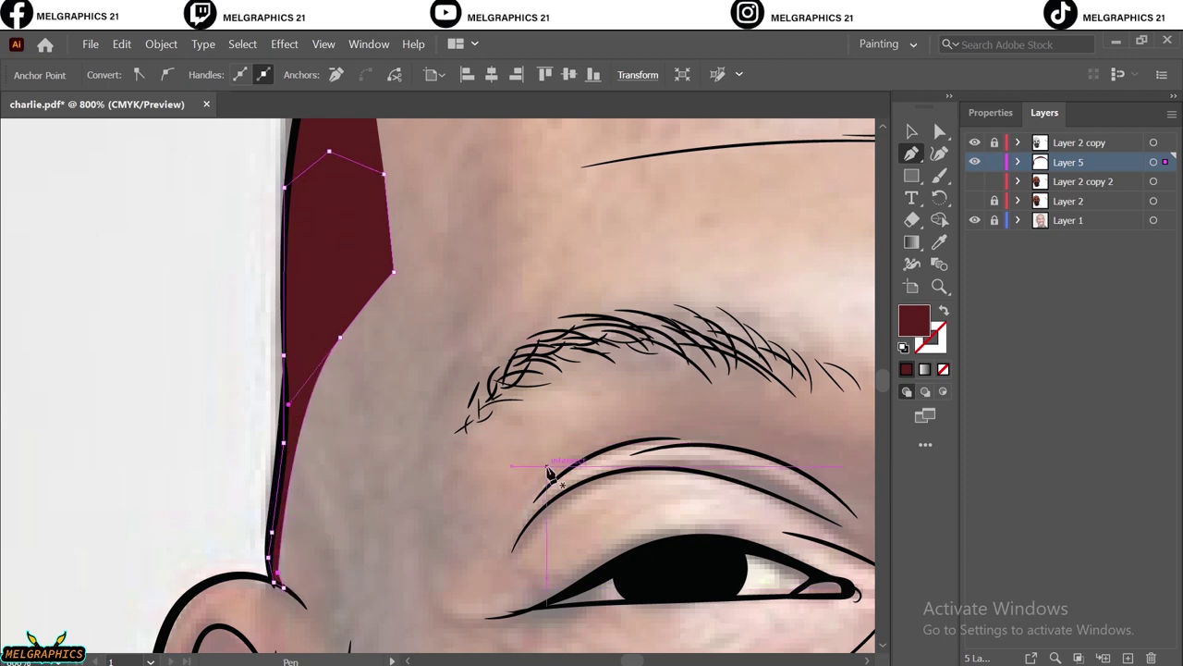
scroll(549, 473, "down", 3)
Step: Give the temple shape a 90° red-to-dark-red linear gradient with its midpoint near 68%
left_click(975, 201)
left_click(97, 74)
double_click(911, 241)
left_click(782, 346)
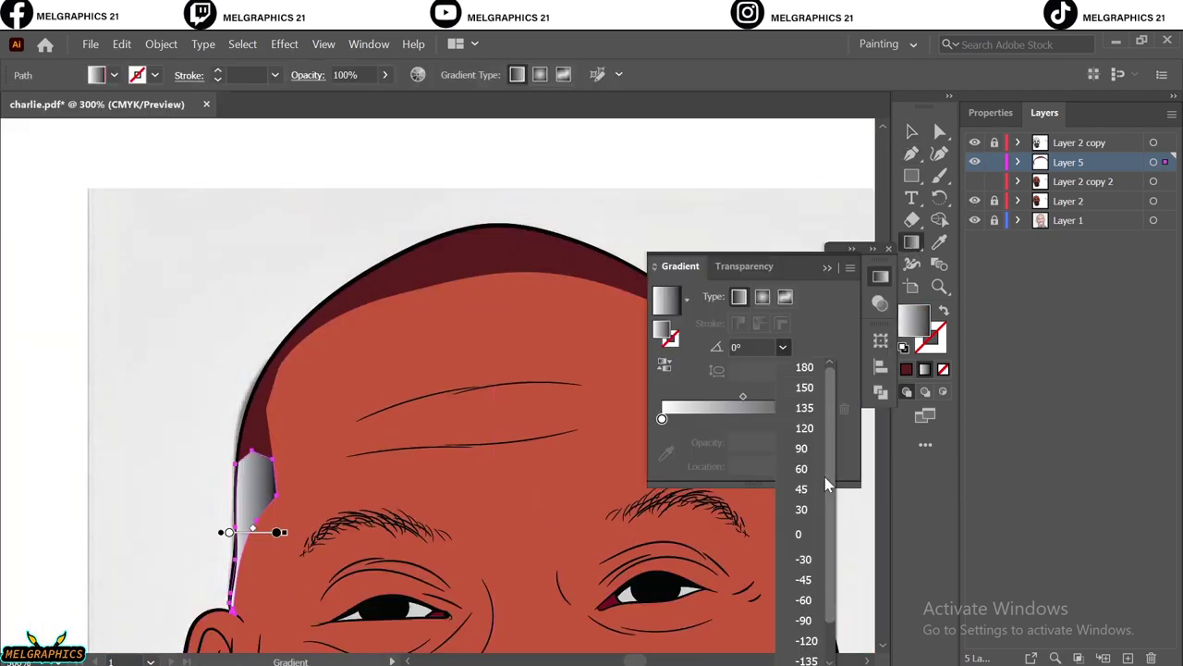
left_click(801, 449)
double_click(824, 419)
double_click(661, 419)
left_click_drag(742, 397, 773, 398)
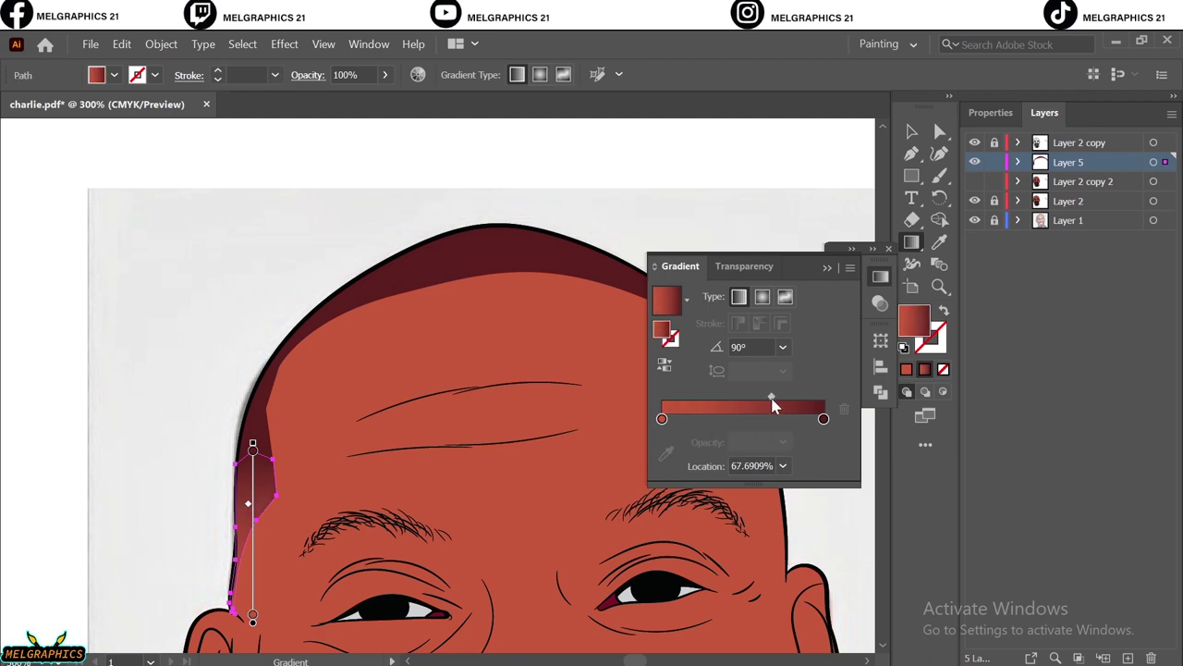
left_click(753, 212)
key("ctrl+0")
Step: Begin a shading path curving along the top of the head outline
key("p")
left_click(974, 201)
scroll(252, 251, "up", 5)
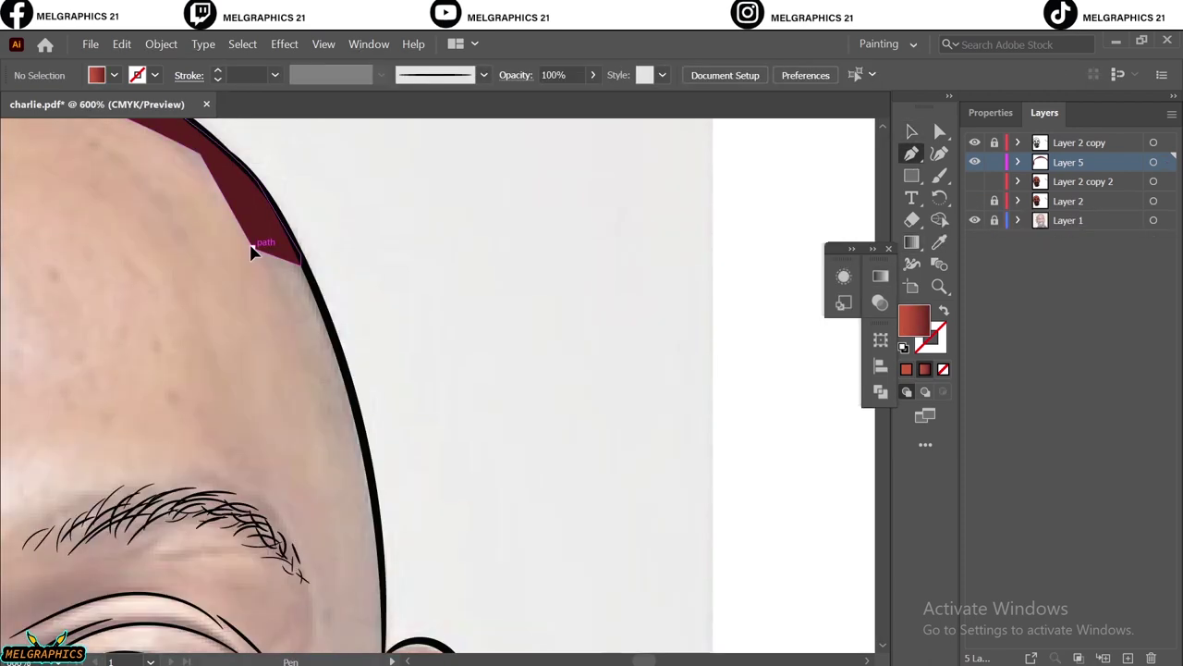
left_click(253, 250)
left_click_drag(380, 554, 390, 621)
key("shift+x")
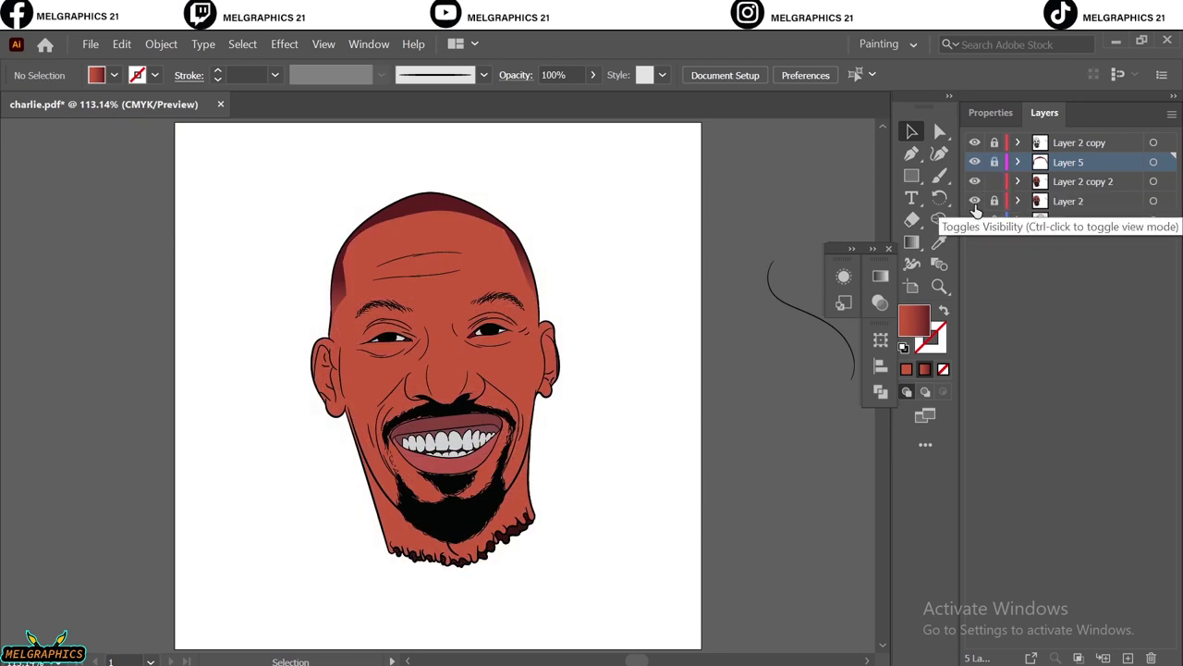
Step: Hide the red skin layer and select the anchor points along the upper lip
key("a")
left_click(974, 182)
left_click_drag(316, 277, 393, 309)
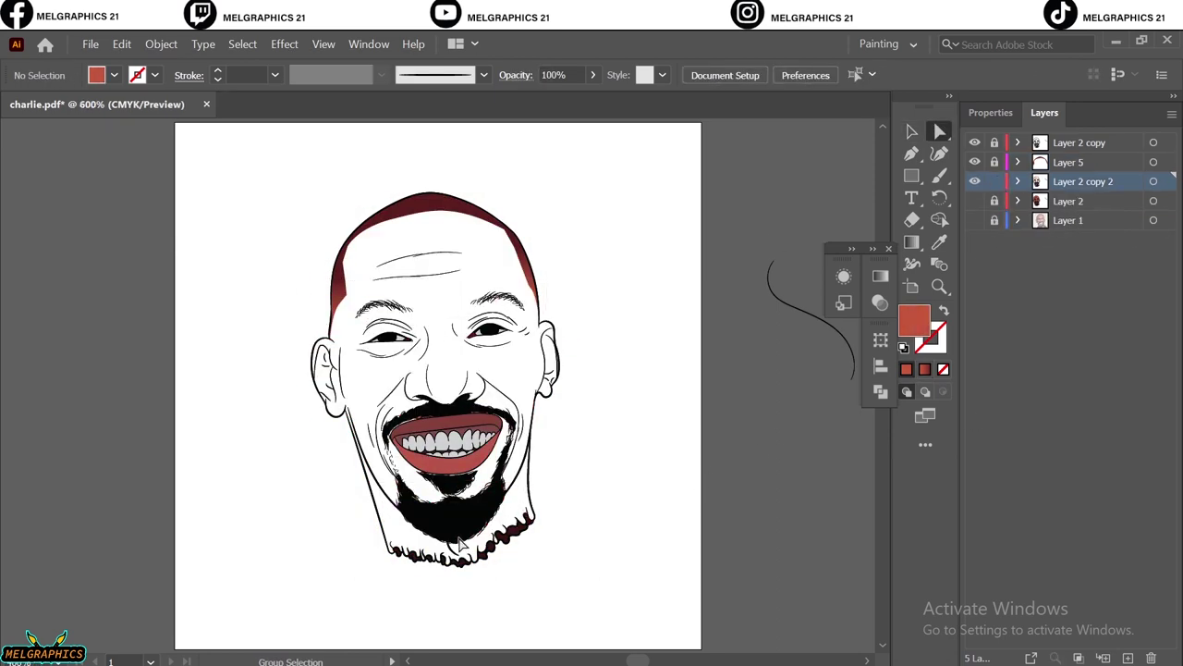
scroll(460, 545, "up", 5, "alt")
scroll(681, 370, "up", 5)
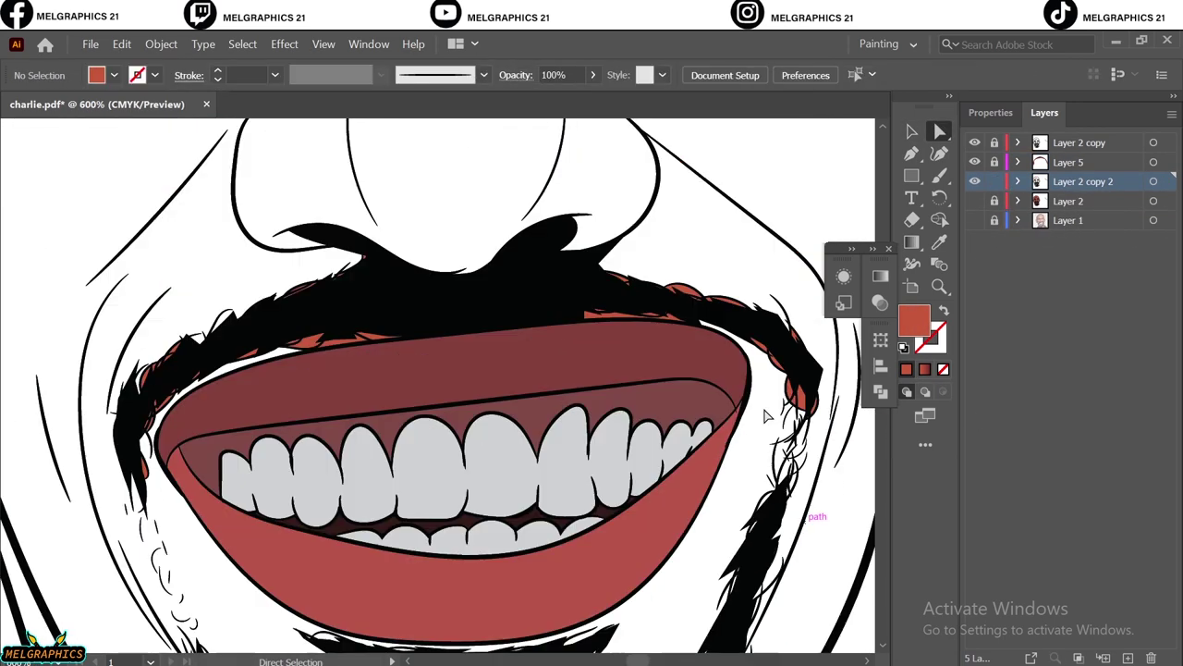
scroll(765, 416, "up", 2)
left_click_drag(164, 364, 393, 403)
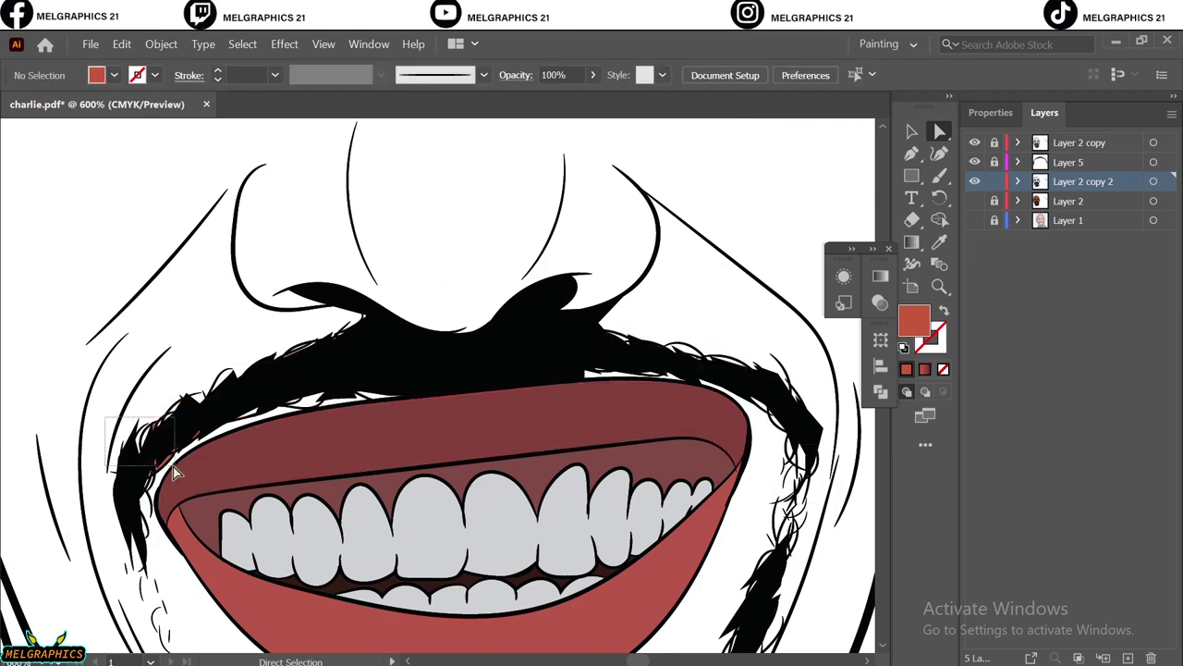
Step: Show the red skin layer again and add a new layer for the shadows
key("ctrl+0")
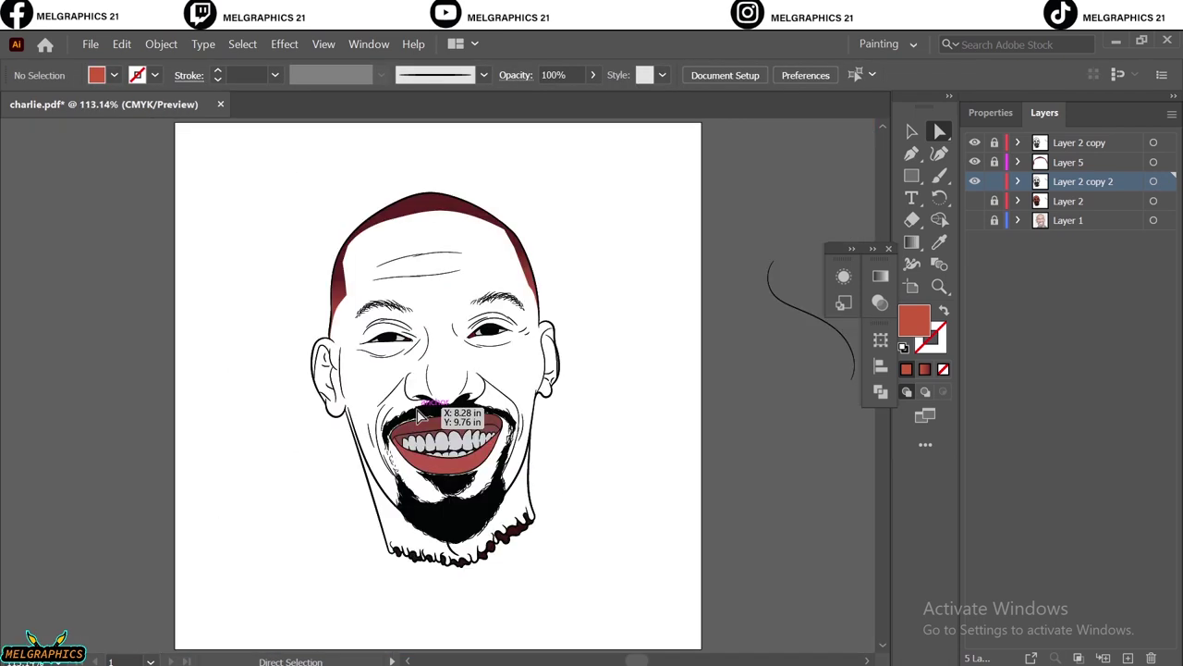
left_click(974, 201)
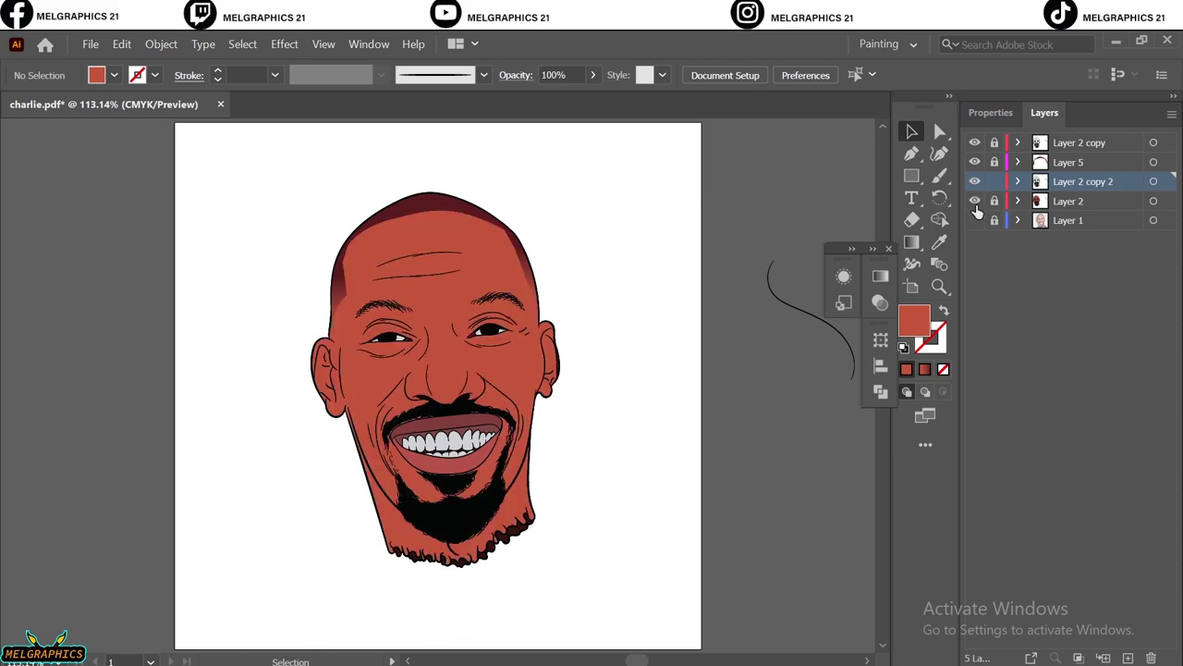
left_click(1127, 657)
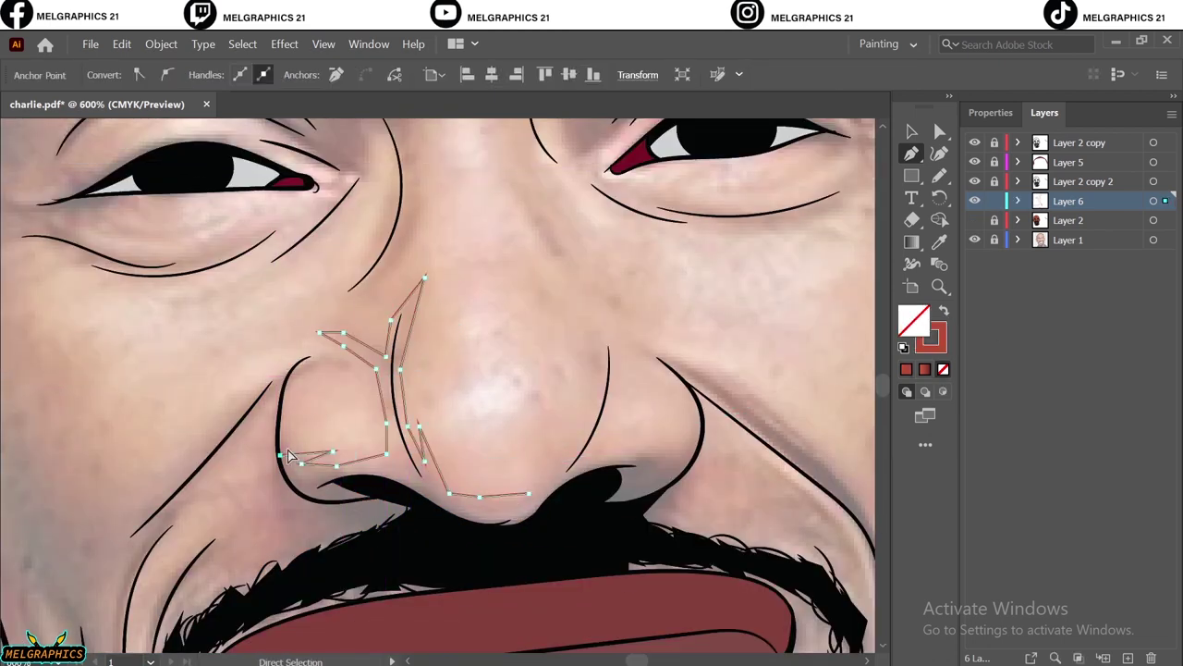
Step: Trace a shadow beside the nose down toward the jaw and around the nose bottom
left_click(281, 368)
left_click(194, 451)
left_click(123, 538)
left_click(103, 580)
left_click(128, 548)
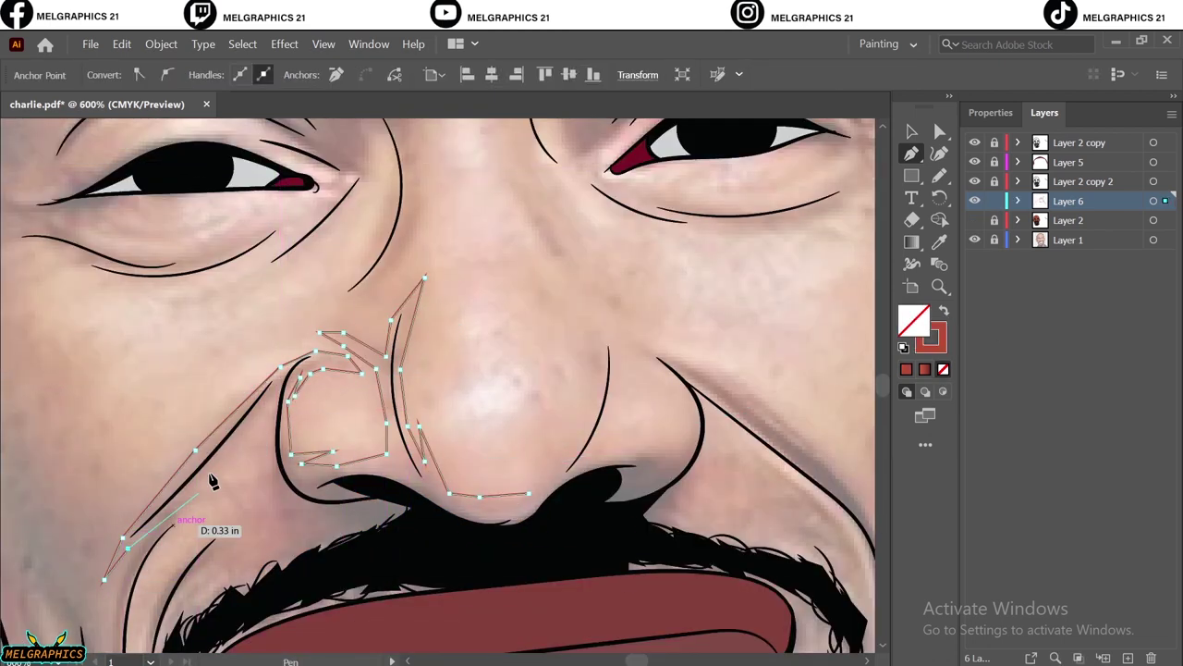
left_click_drag(372, 529, 692, 475)
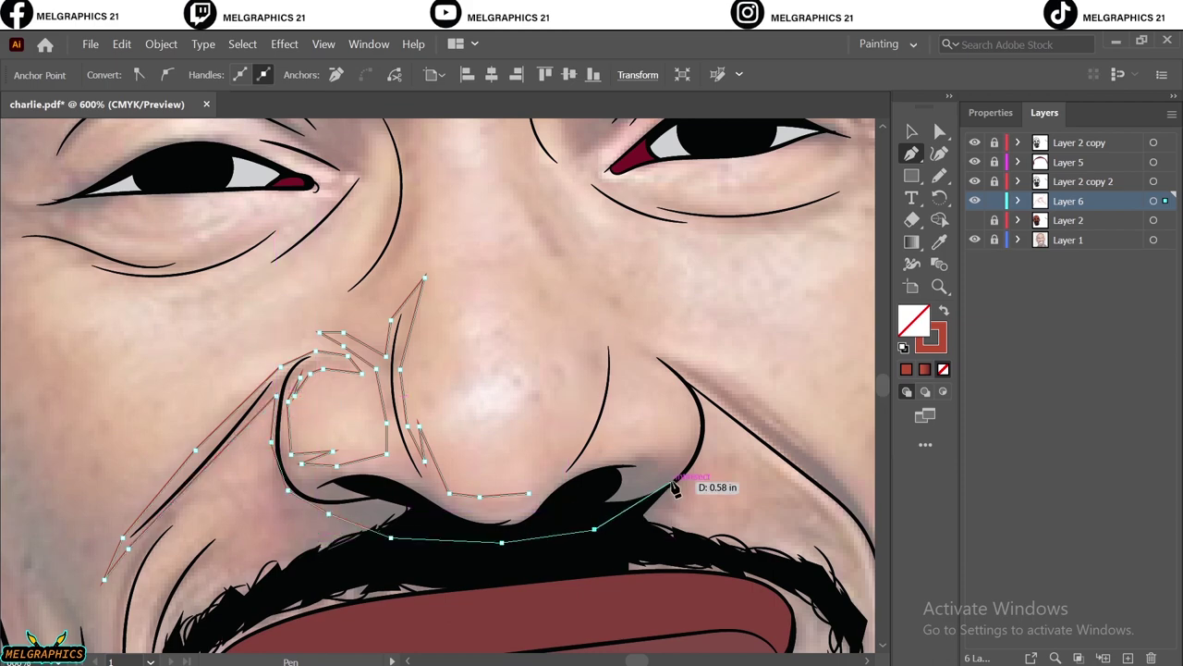
left_click(621, 331)
Step: Trace a curved shadow path along the right nostril
left_click(696, 427)
left_click_drag(581, 468, 621, 455)
left_click_drag(599, 319, 604, 368)
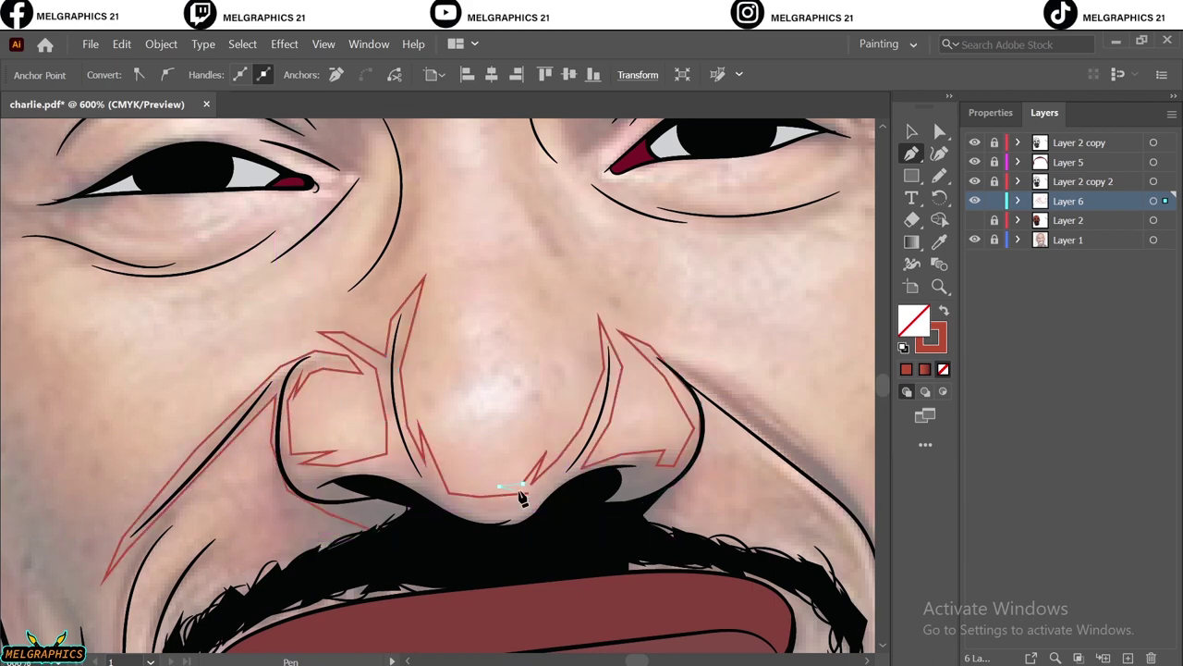
scroll(520, 497, "down", 5)
scroll(103, 403, "down", 2)
scroll(171, 434, "up", 2)
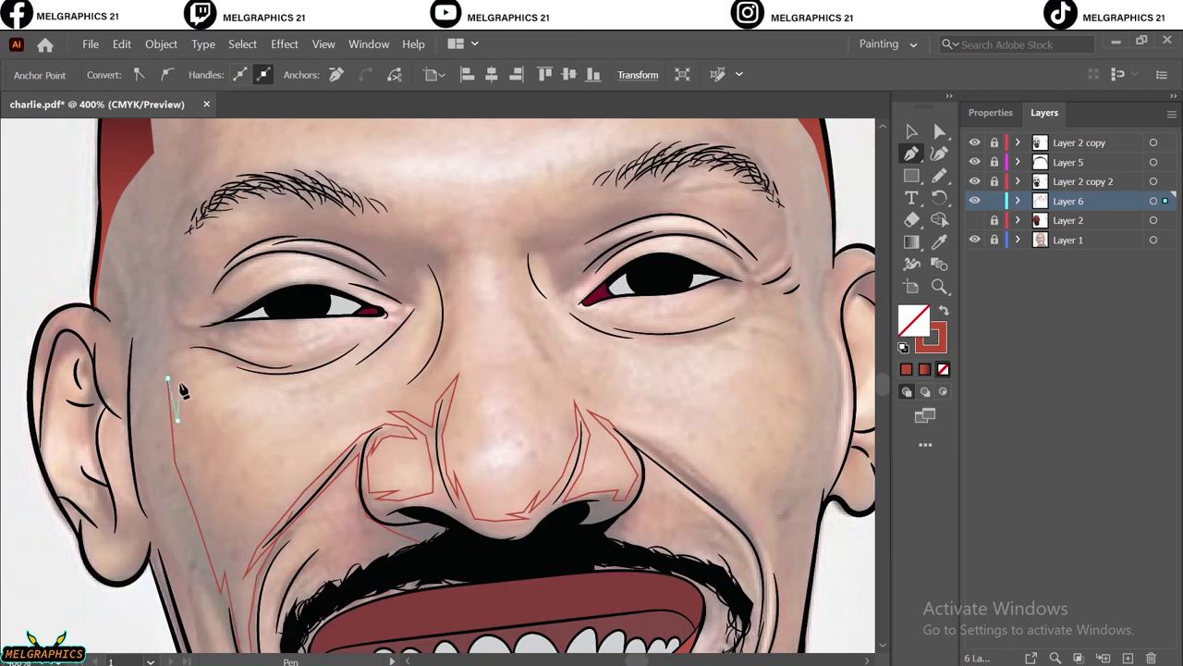
Step: Outline the under-eye shadow beside the nose up to the brow
left_click(356, 363)
left_click(422, 274)
left_click(435, 324)
left_click(425, 353)
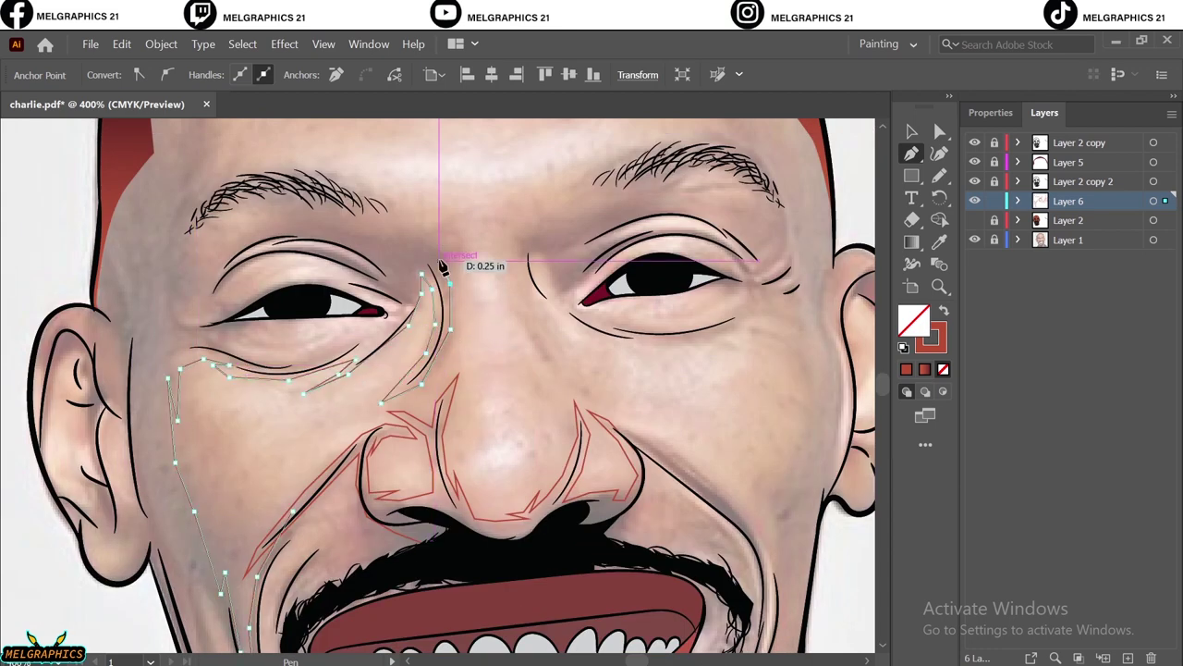
left_click(419, 237)
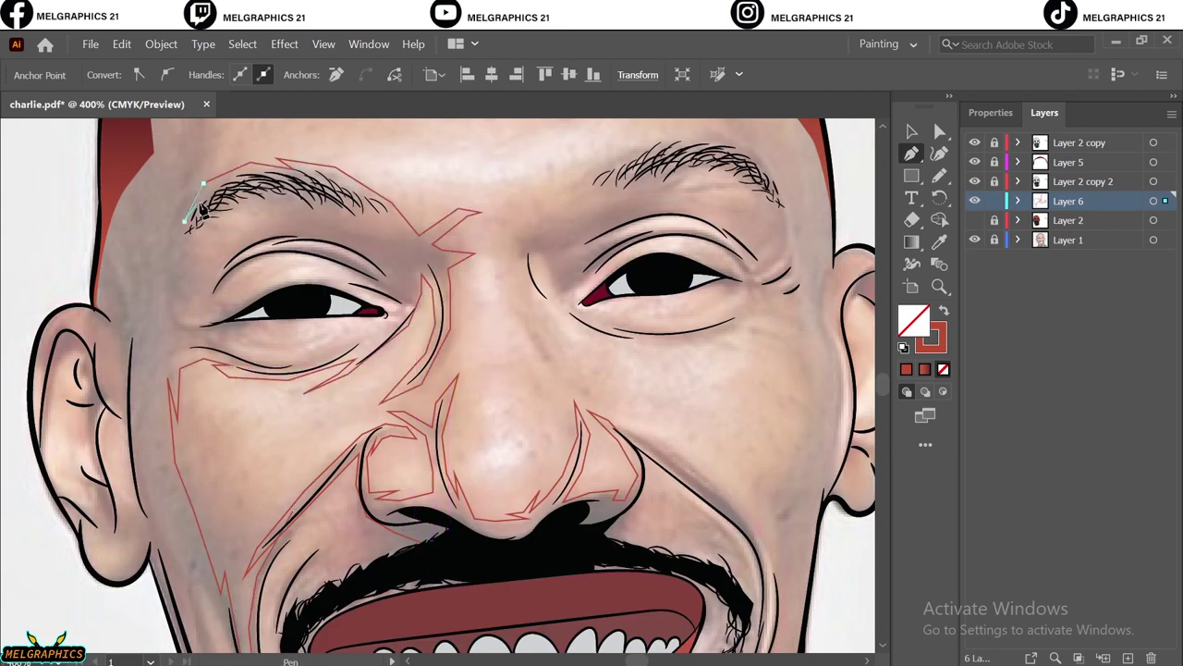
Step: Complete the long jaw shadow path near the head's edge
left_click(108, 183)
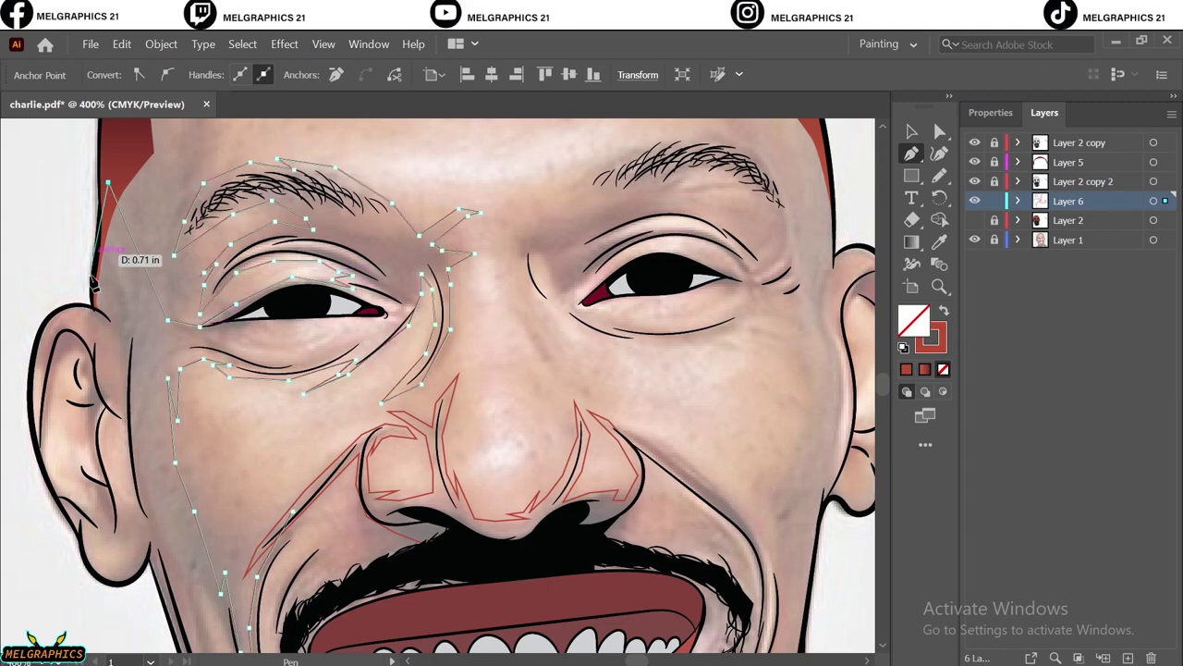
scroll(240, 545, "down", 3)
scroll(245, 527, "down", 2)
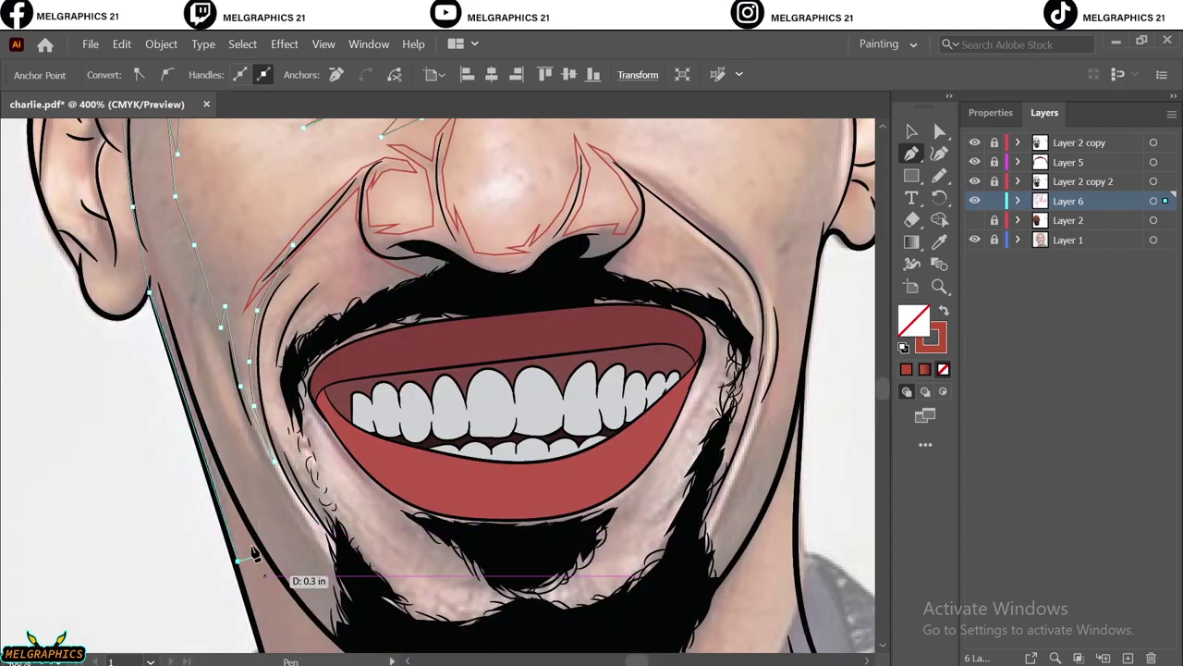
scroll(360, 592, "up", 2)
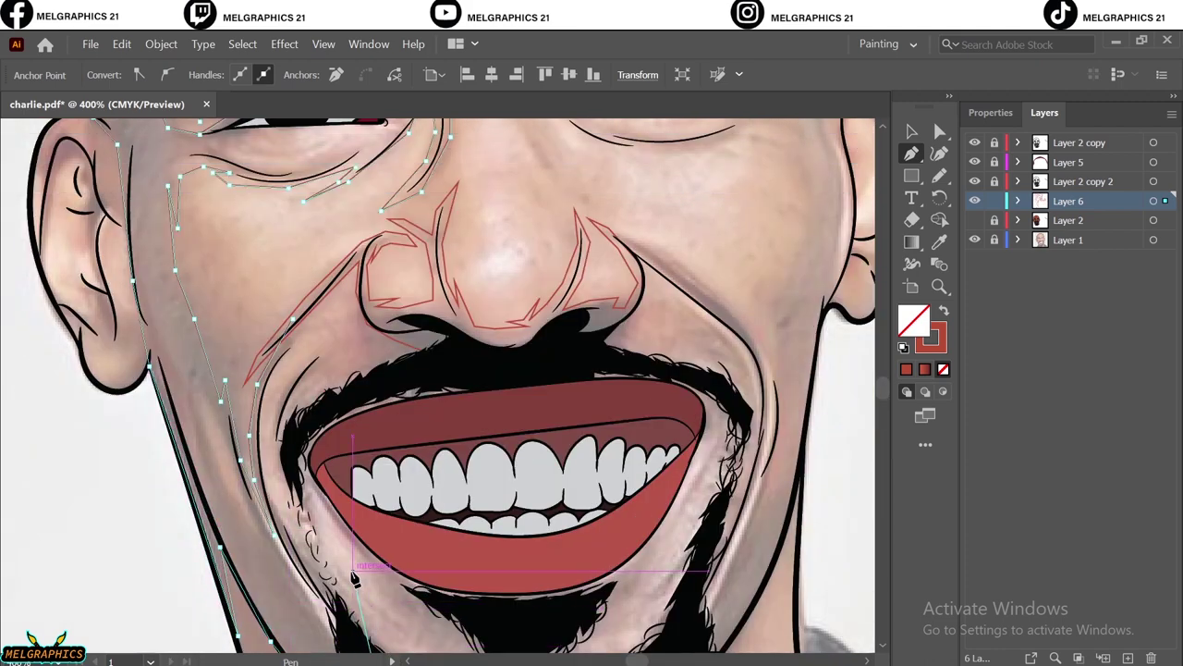
left_click(306, 508)
Step: Start a shadow path by the mouth corner, then zoom out to the whole face
left_click(327, 497)
left_click(326, 447)
left_click(372, 338)
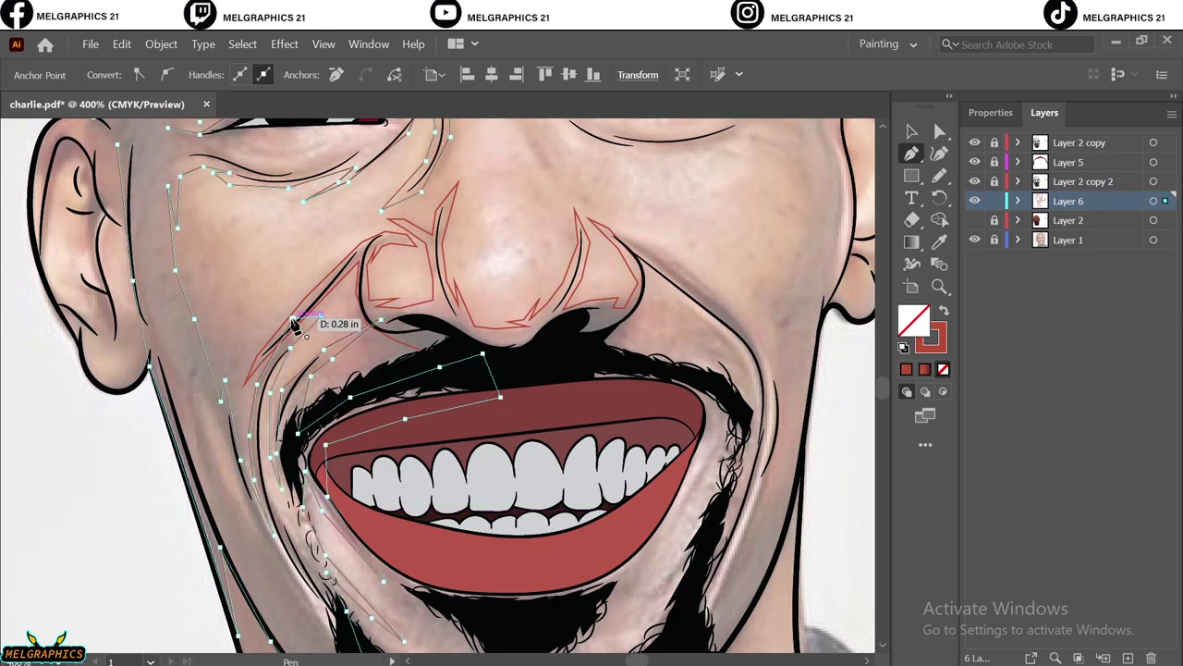
key("ctrl+0")
key("ctrl+plus")
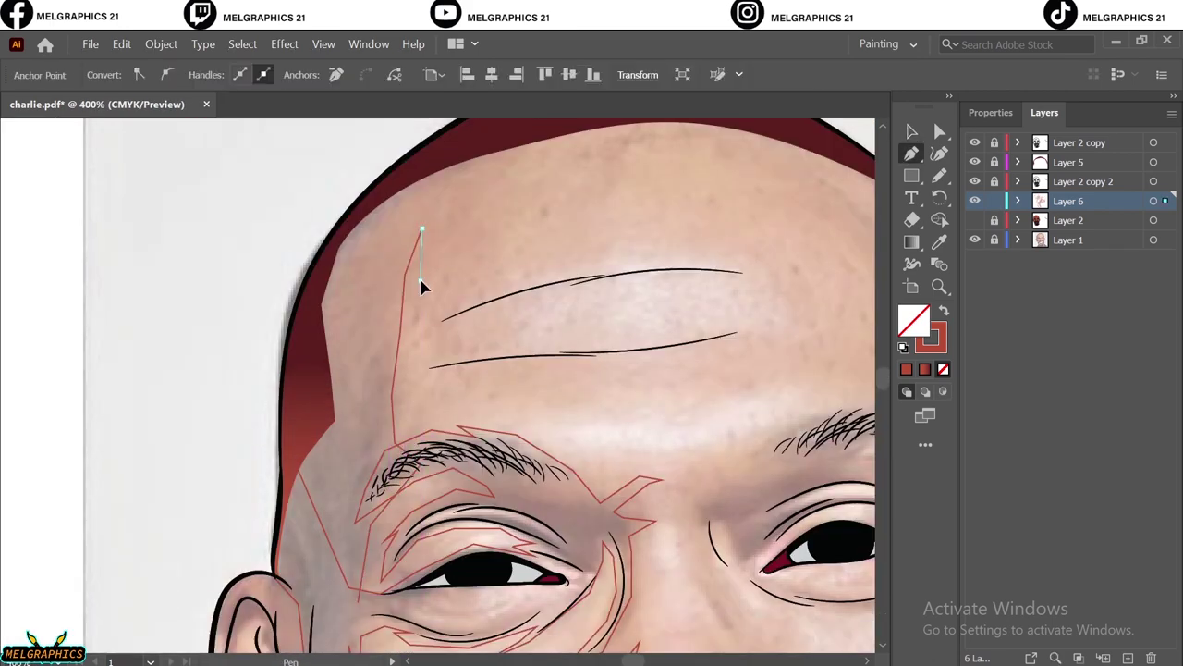
scroll(474, 188, "up", 1)
key("ctrl+0")
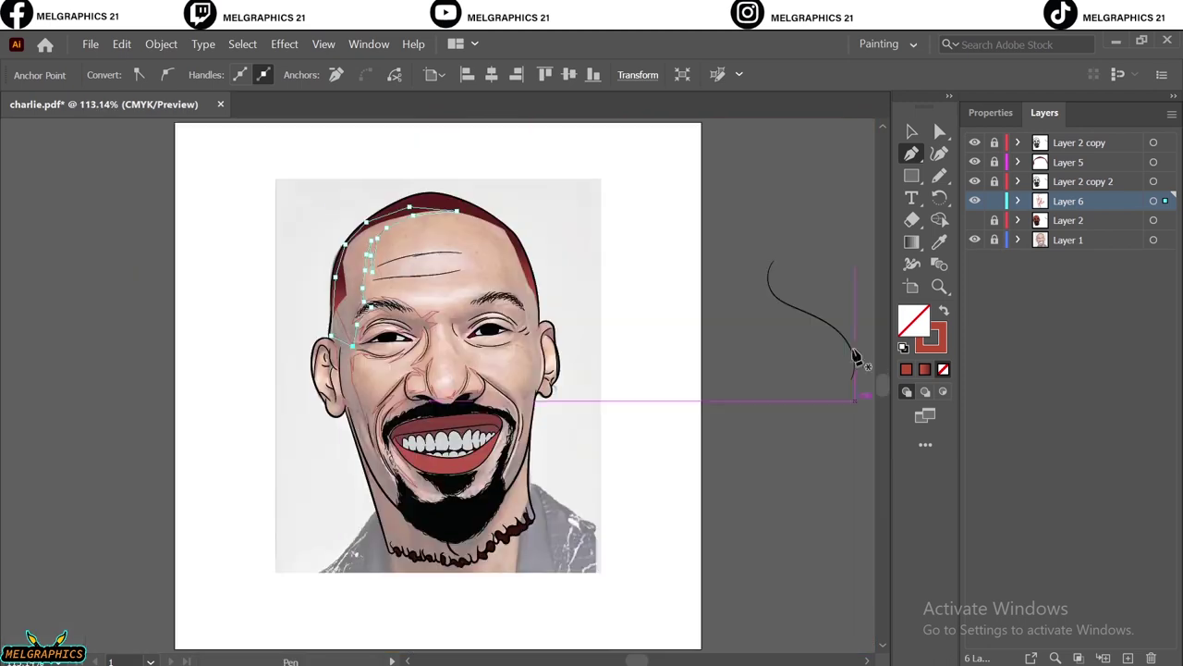
Step: Fill the traced shadows red, then outline a shadow shape inside the ear
left_click_drag(575, 537, 577, 534)
key("p")
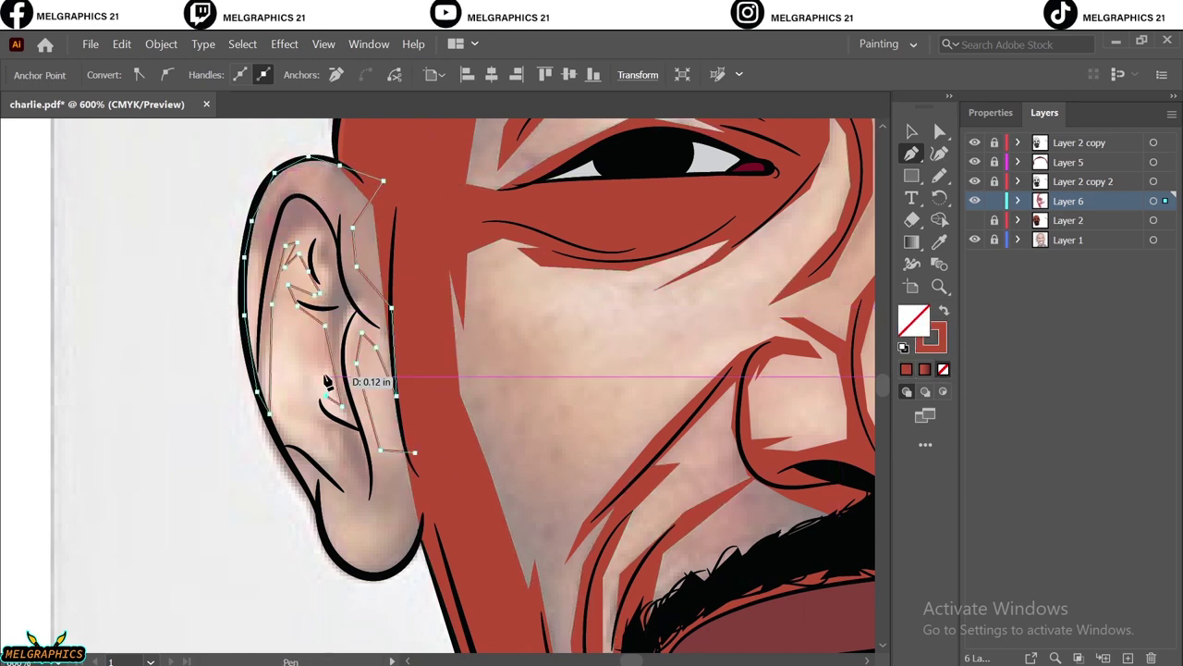
left_click(318, 373)
left_click(314, 348)
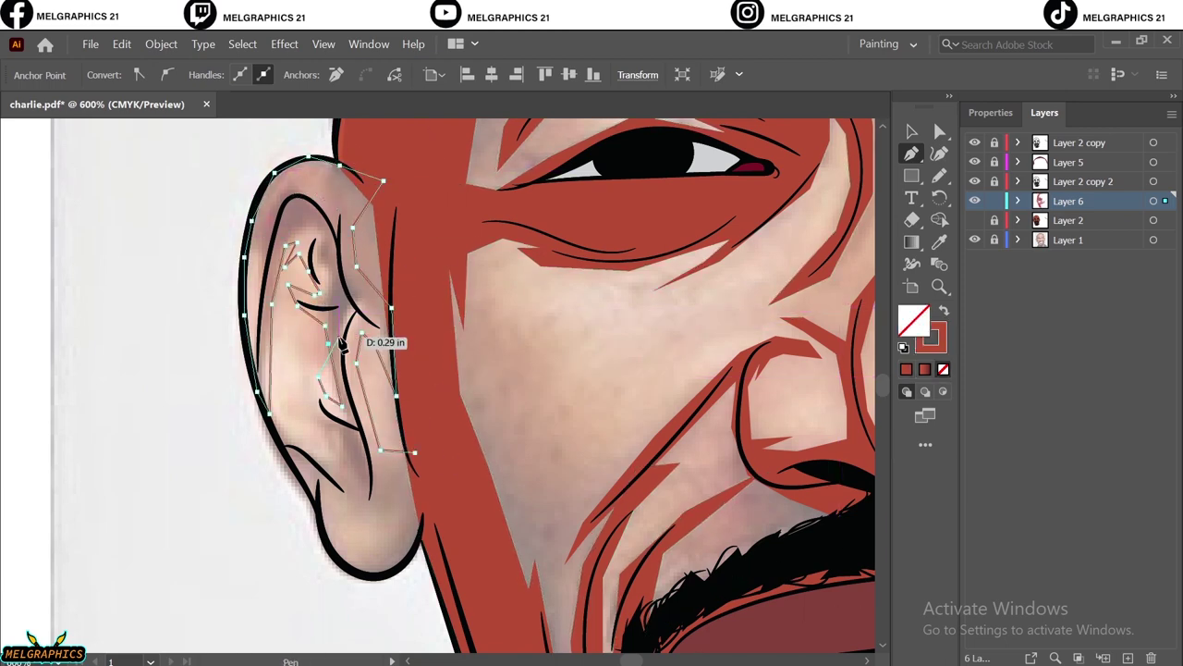
left_click(275, 388)
left_click(297, 419)
left_click(341, 443)
left_click_drag(368, 575, 389, 574)
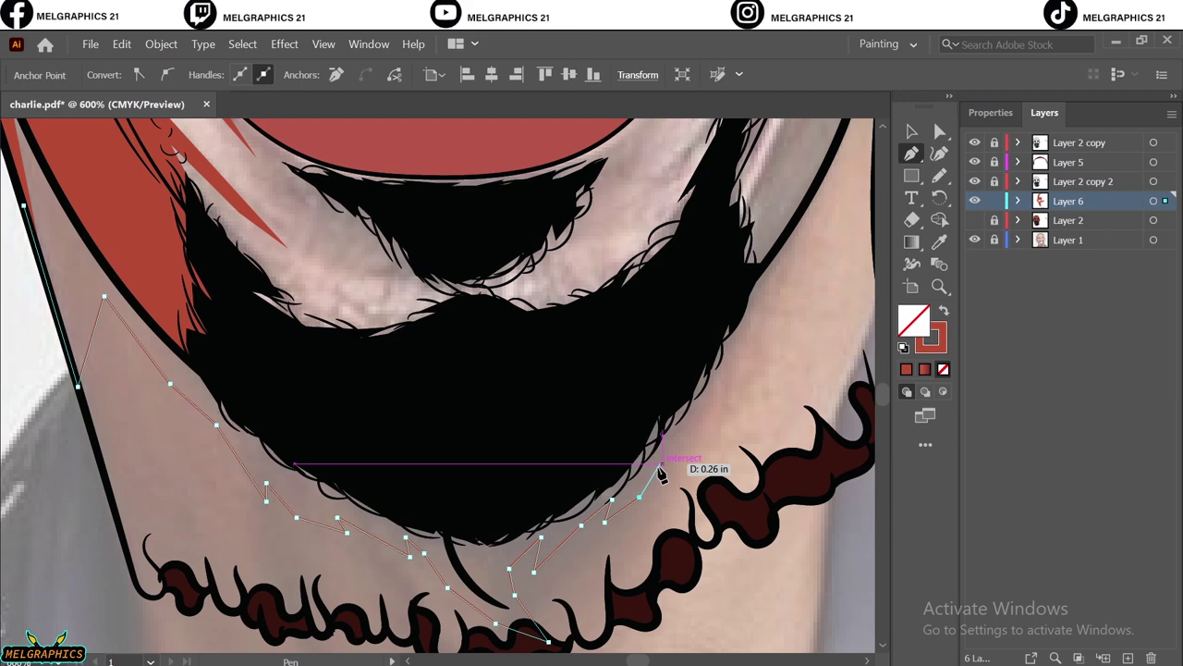
Step: Add shadow anchors along the right side of the beard
left_click(660, 471)
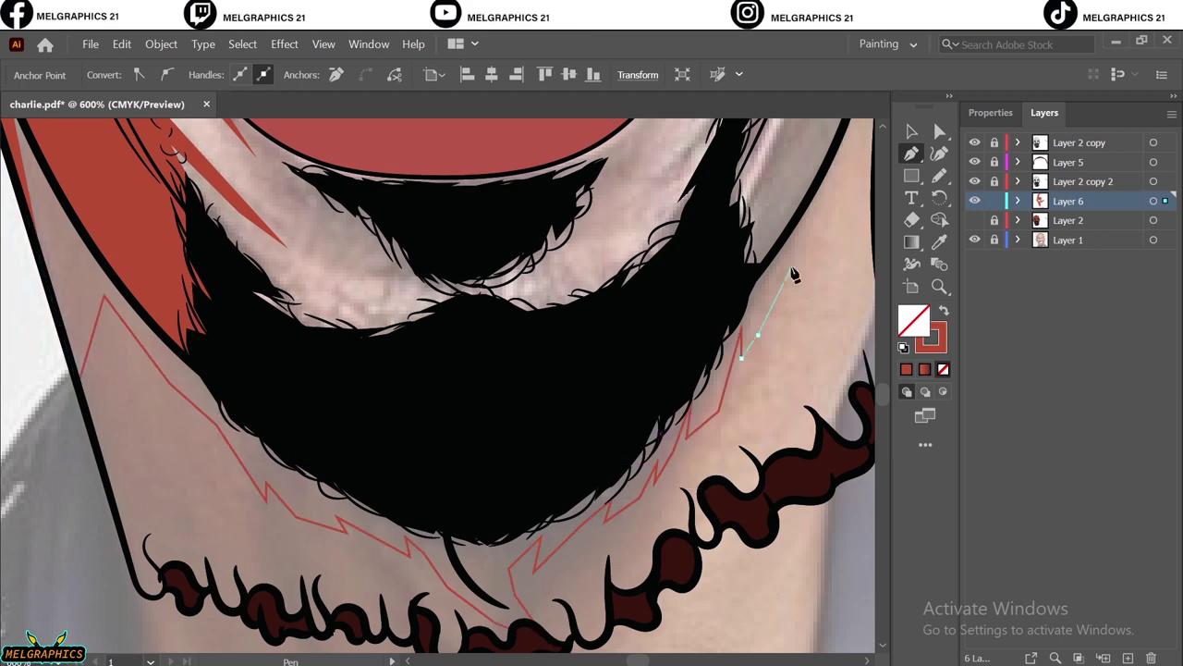
left_click(792, 272)
scroll(792, 272, "up", 5)
scroll(782, 289, "left", 1)
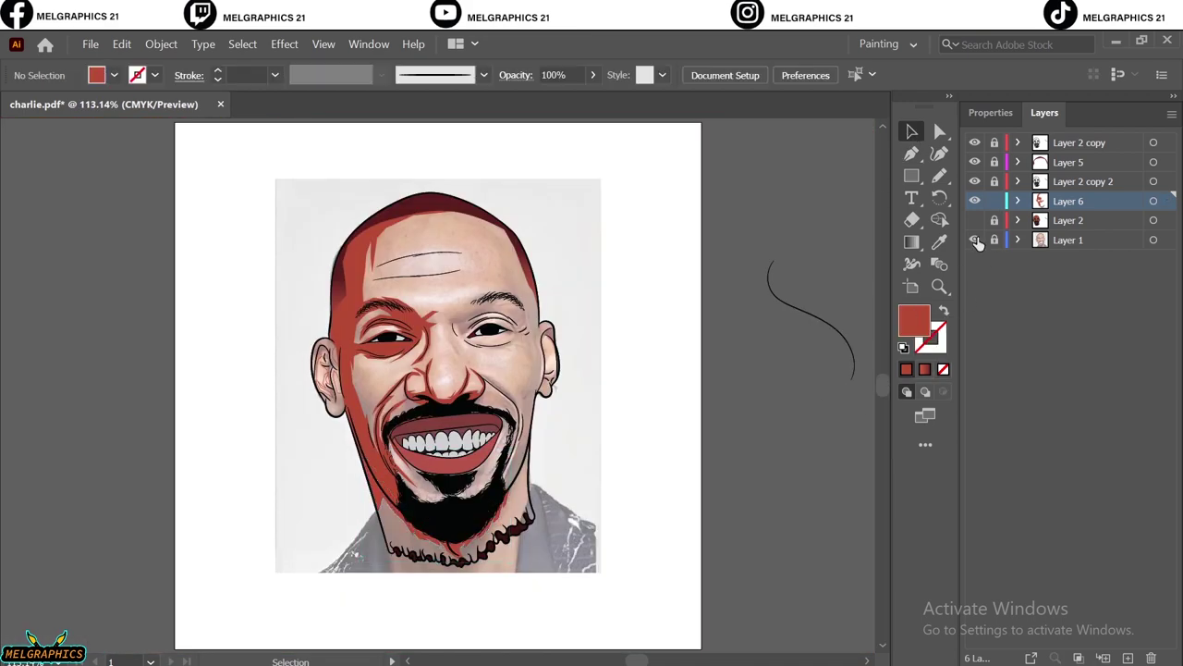
Step: Switch to red fill and draw a curved shadow shape under the lower lip
key("shift+x")
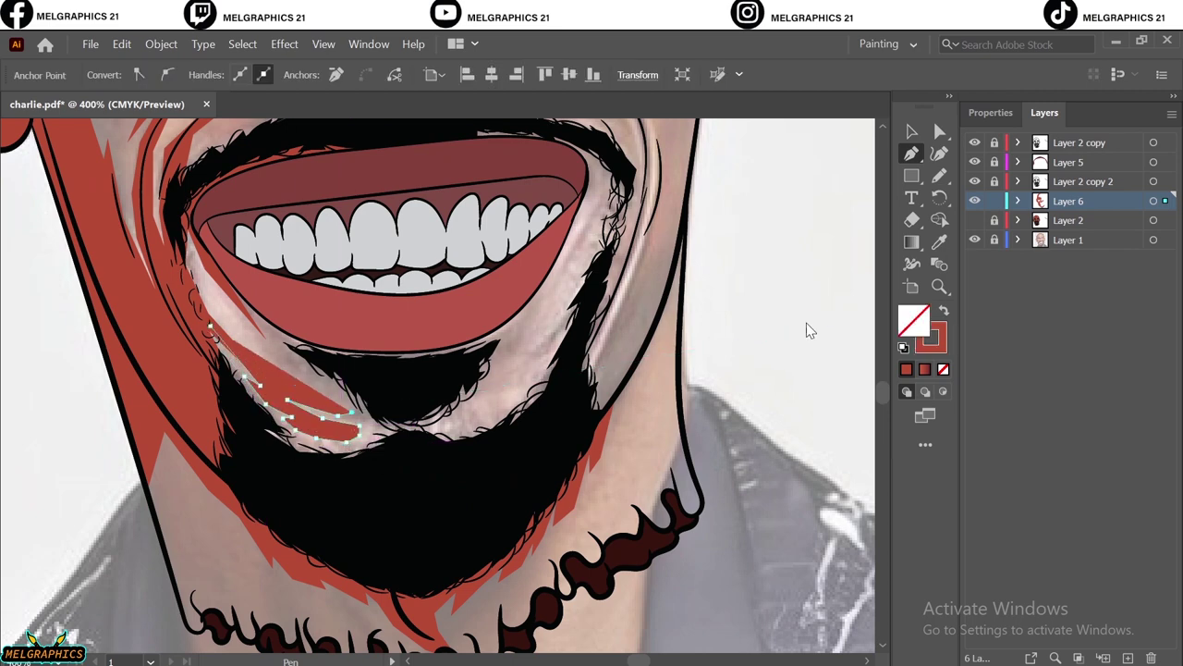
left_click(360, 427)
left_click(336, 389)
left_click_drag(312, 367, 277, 347)
Step: Outline a closed shadow between the lip and beard and start one near the mouth
left_click(538, 373)
left_click(509, 391)
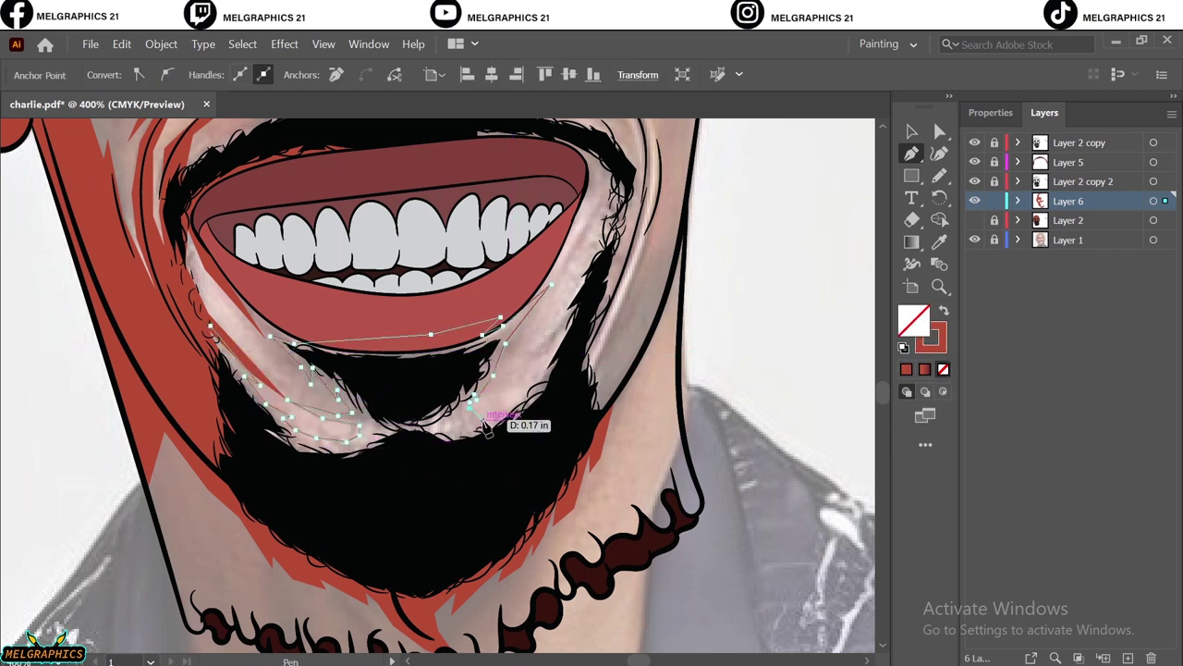
left_click(474, 411)
left_click(561, 326)
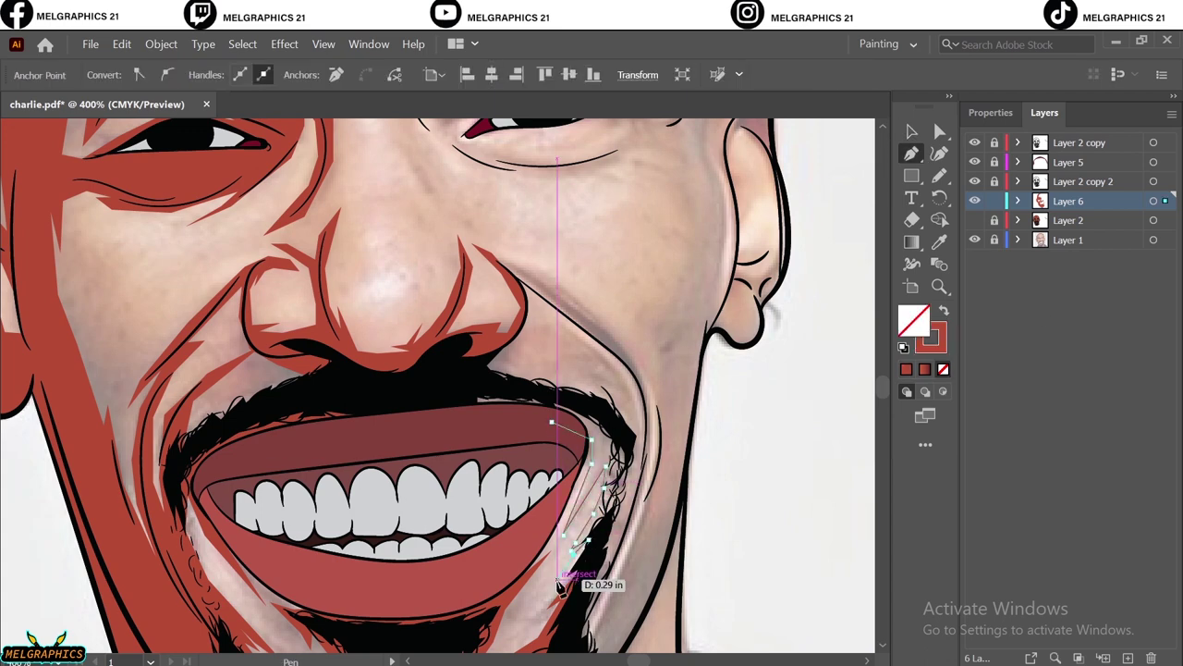
left_click(560, 584)
scroll(573, 601, "down", 2)
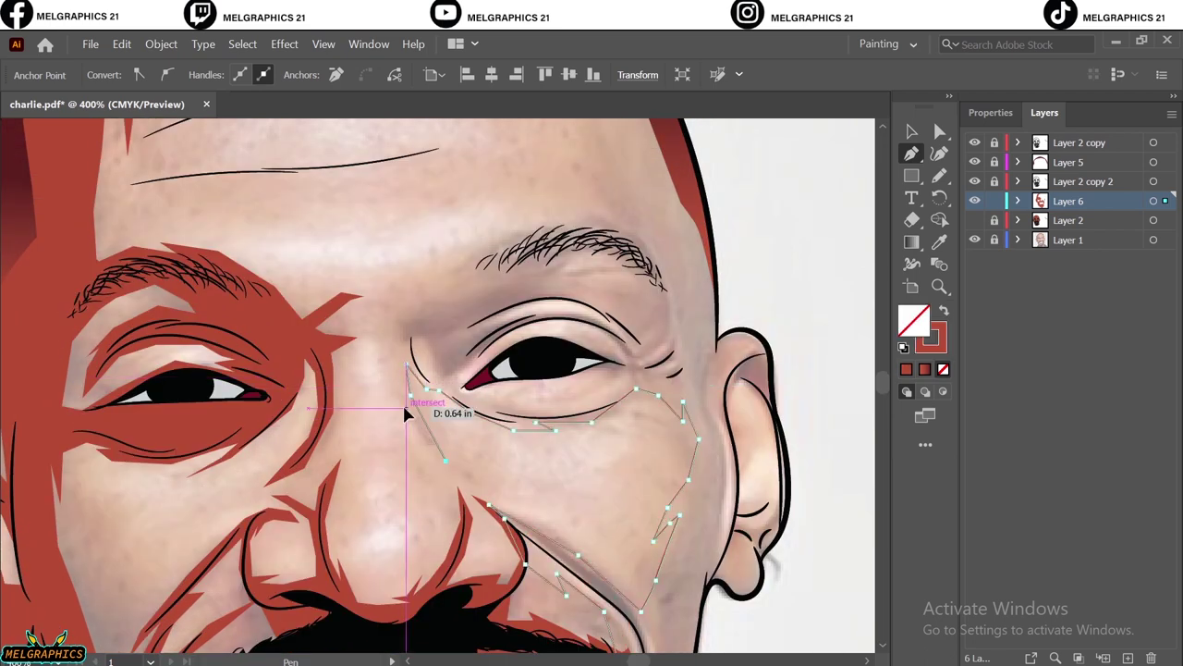
Step: Trace a shading outline from beside the nose over the brow, temple and around the right eye
left_click(395, 378)
left_click(381, 334)
left_click(398, 297)
left_click(440, 259)
left_click(563, 212)
left_click(675, 301)
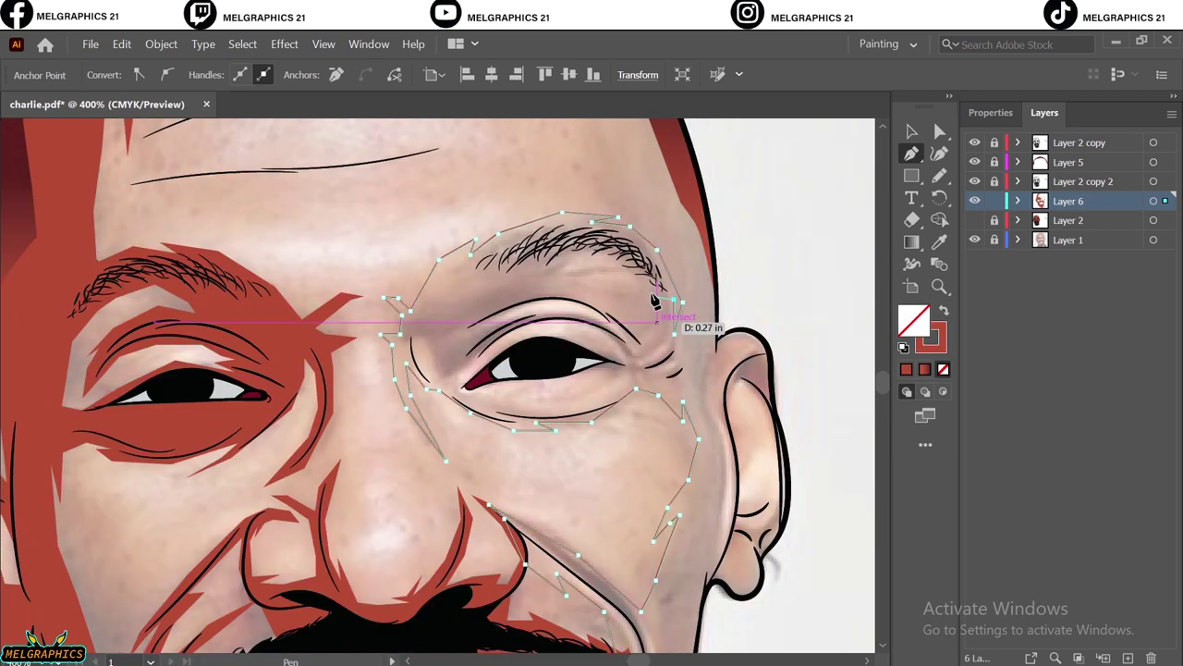
left_click(583, 287)
left_click(660, 331)
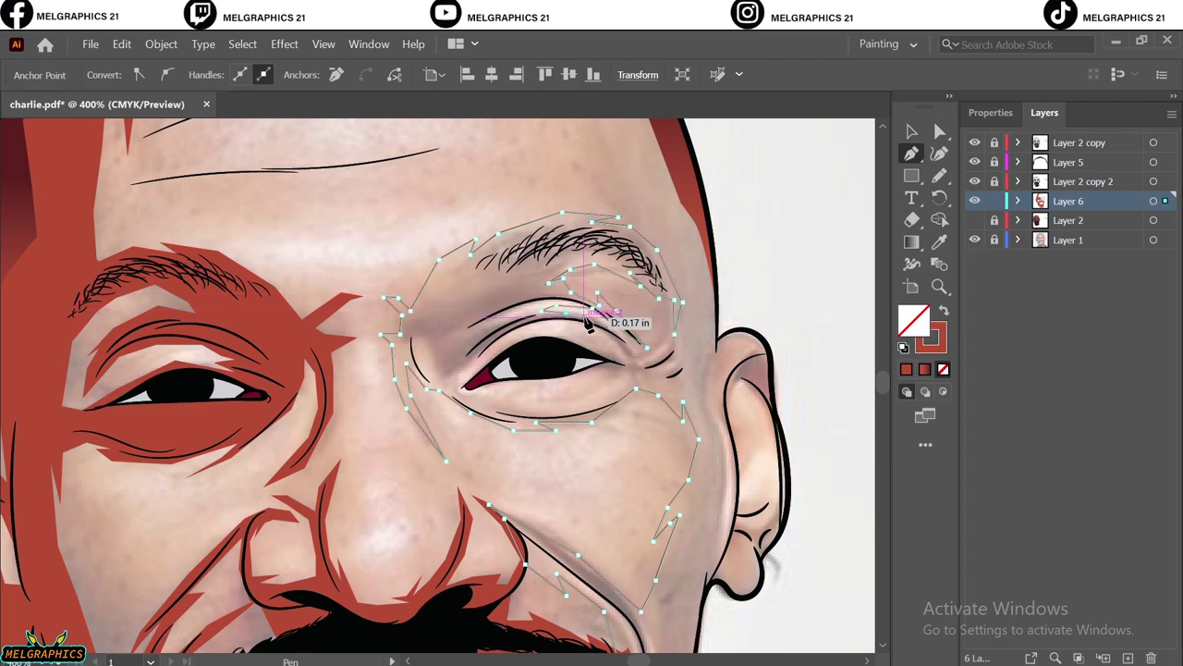
left_click(613, 317)
left_click(664, 344)
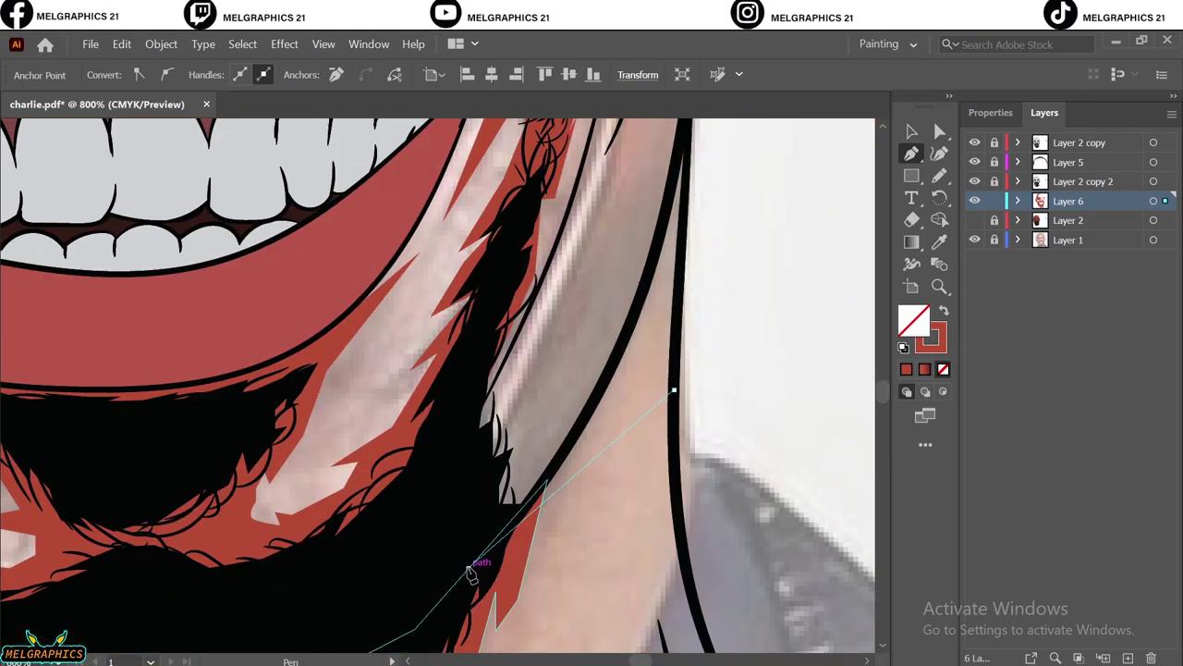
Step: Outline shading along the ear and across the forehead, closing the path and fitting the artboard
scroll(732, 502, "up", 5)
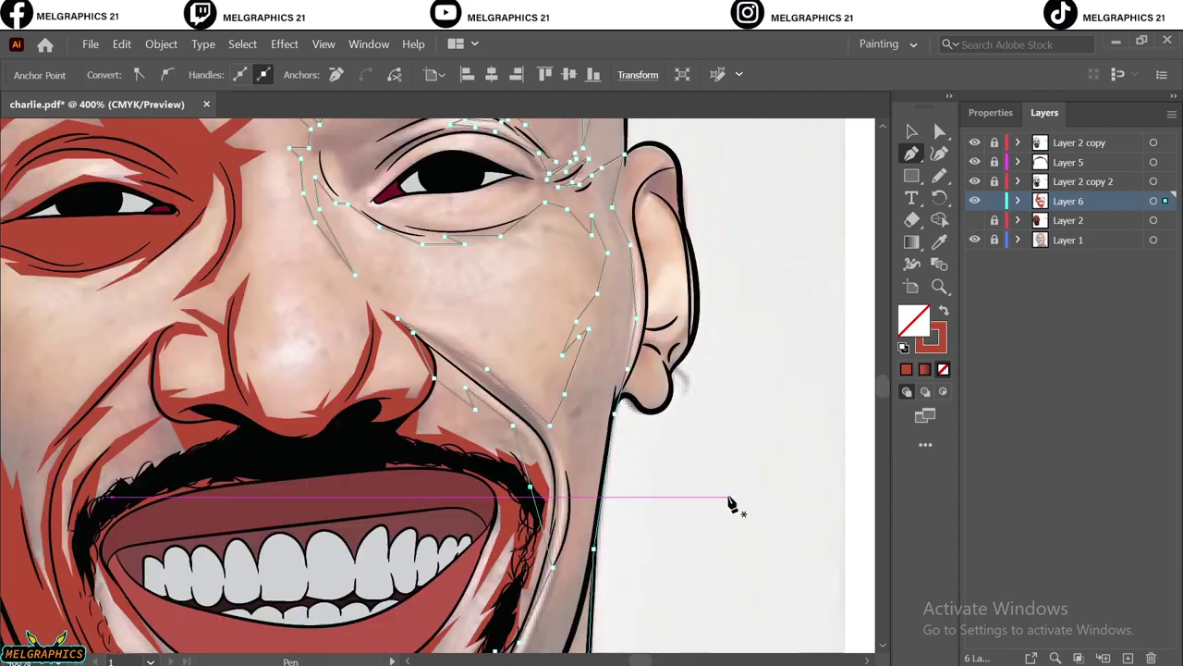
left_click(627, 371)
left_click_drag(625, 451, 627, 486)
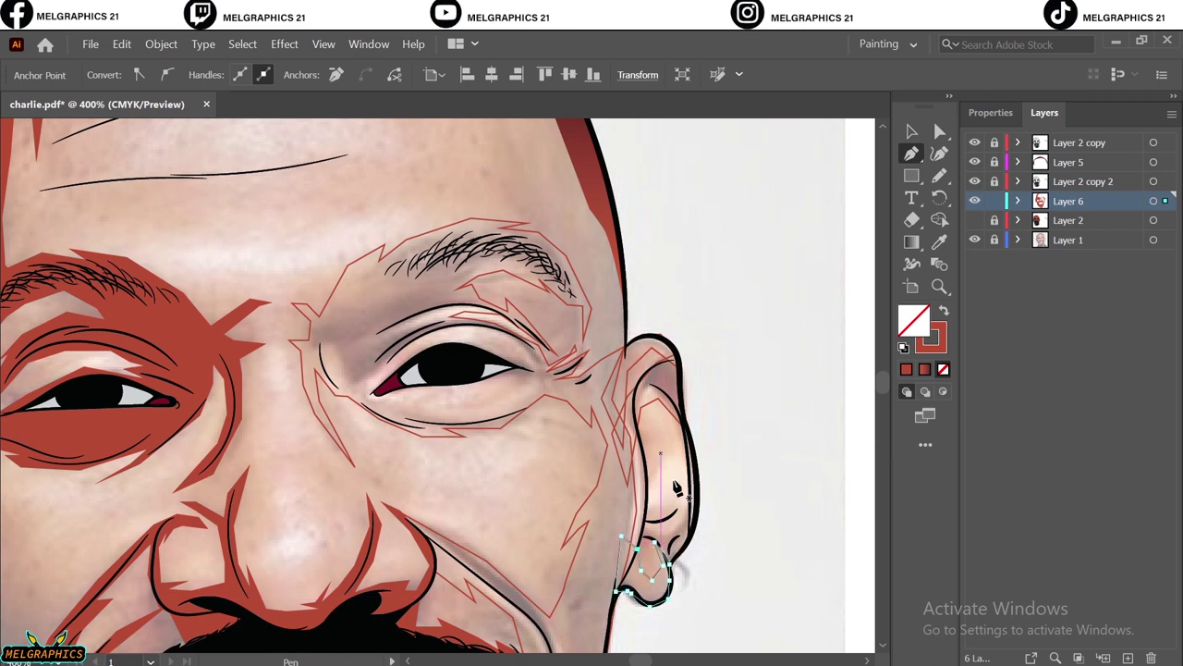
scroll(676, 490, "up", 1)
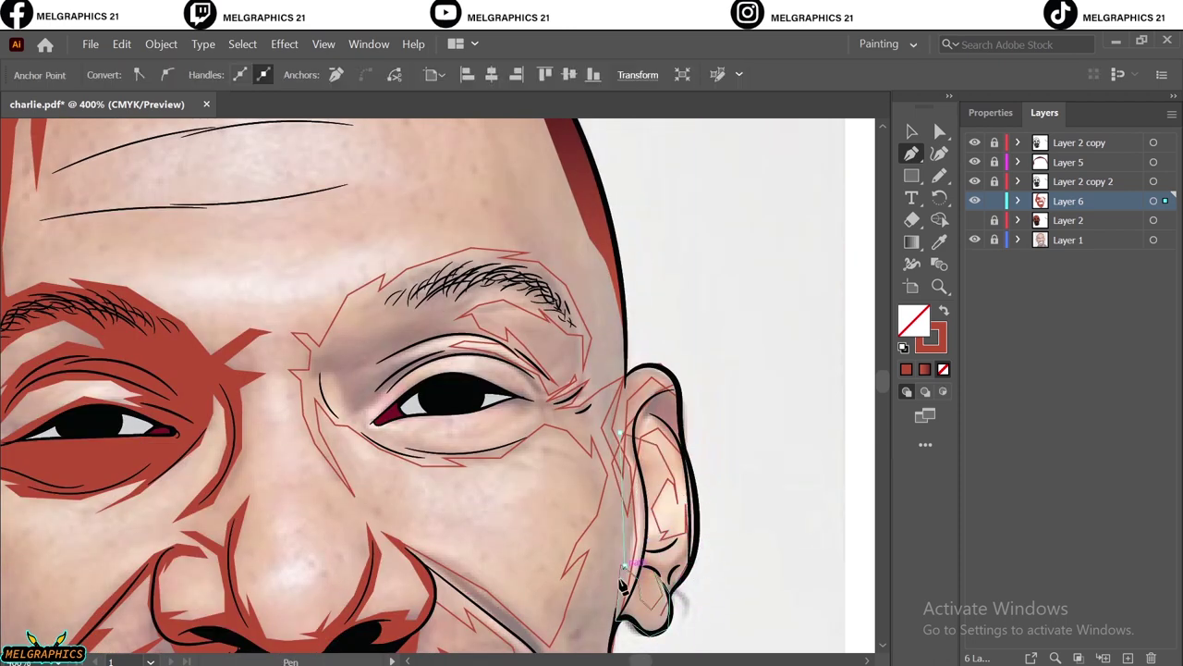
scroll(622, 586, "up", 2)
scroll(595, 502, "up", 4)
left_click(514, 374)
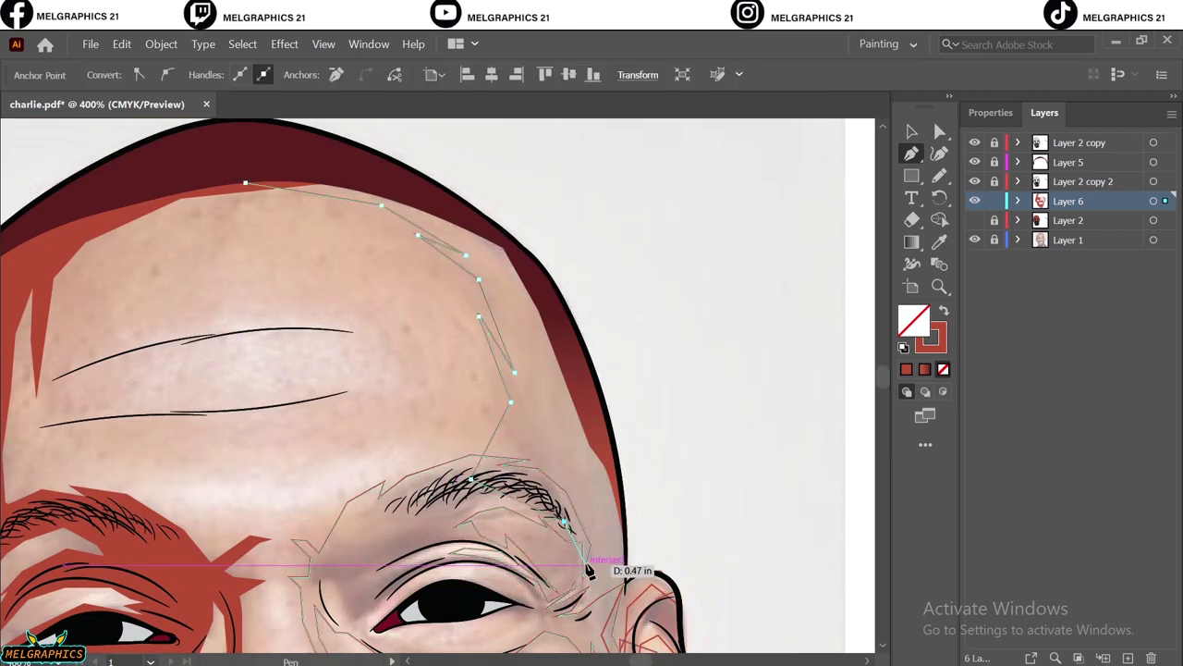
left_click(245, 182)
key("v")
key("ctrl+0")
Step: Lock the finished shading layer, start Layer 7 with a darker red, and show the reference photo
left_click(974, 220)
left_click(975, 239)
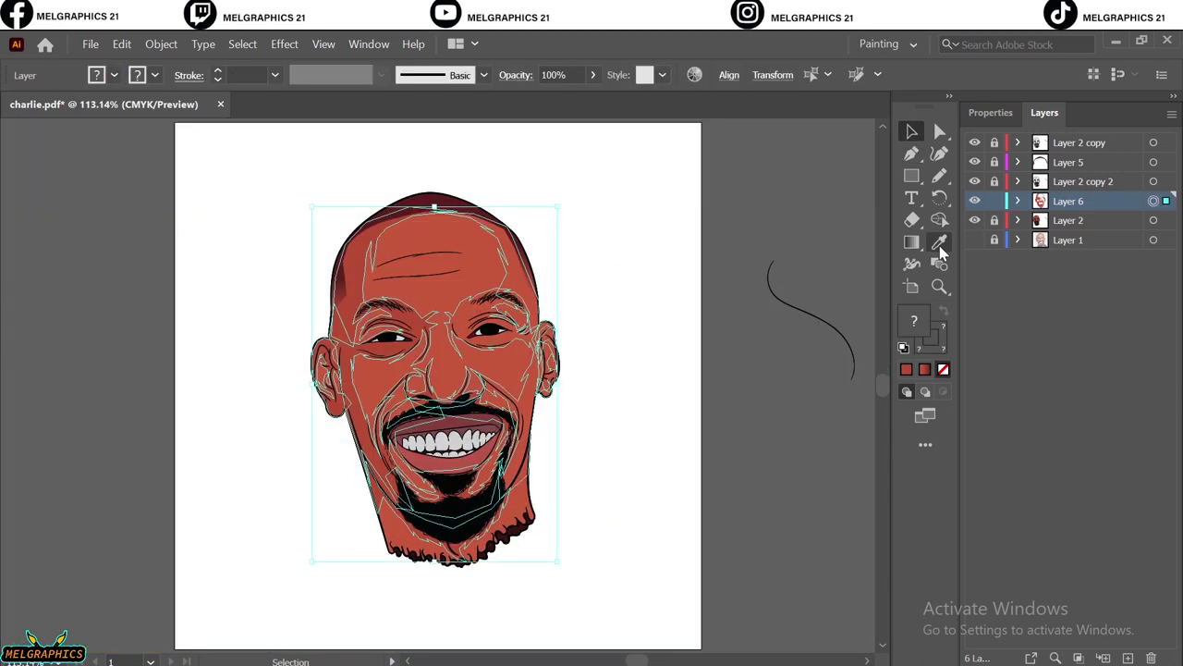
left_click(999, 205)
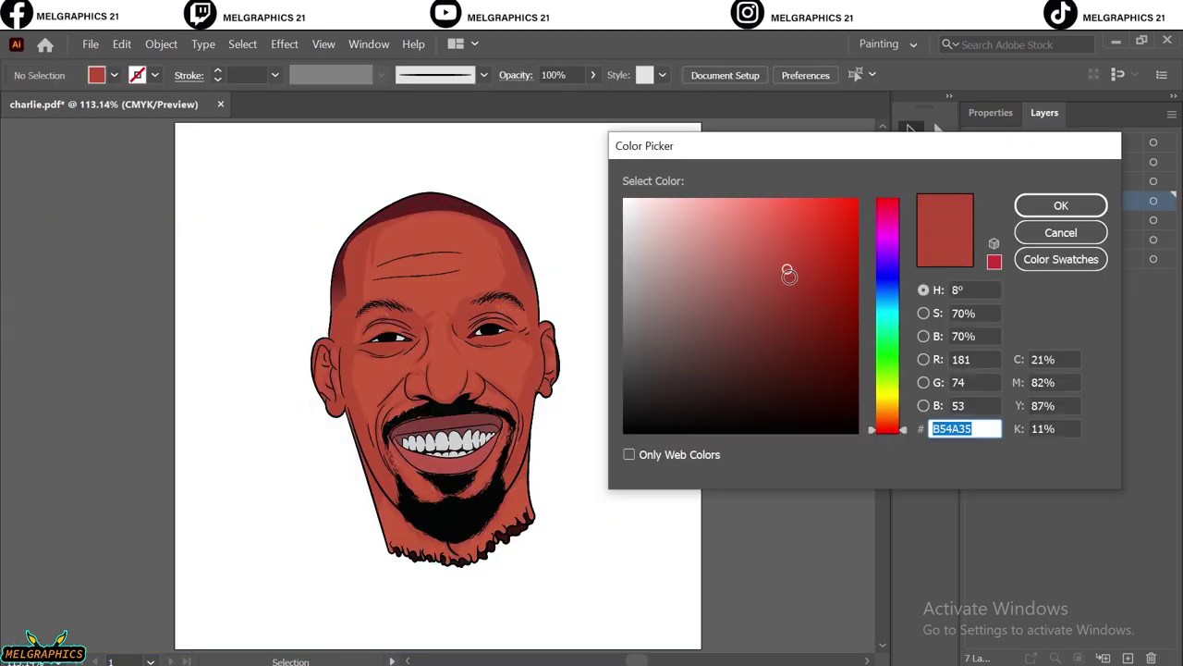
key("n")
scroll(524, 293, "up", 5)
left_click(974, 239)
left_click(974, 259)
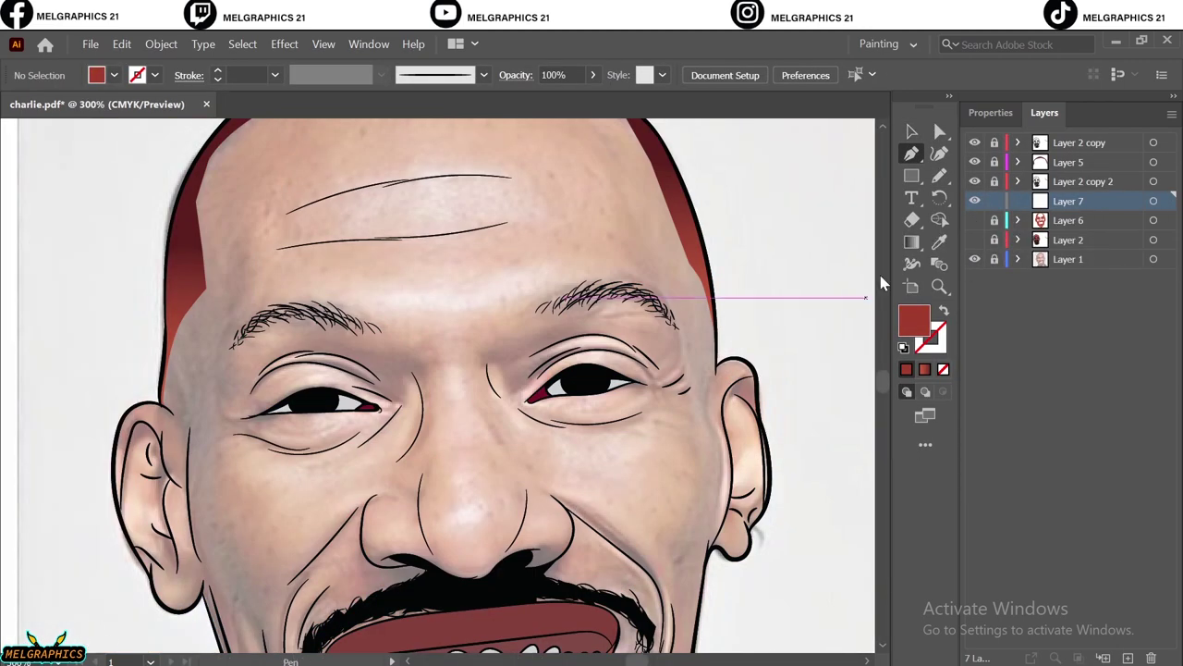
Step: Draw a solid darker red shadow shape over the left temple
key("p")
left_click_drag(214, 358, 192, 276)
key("shift+x")
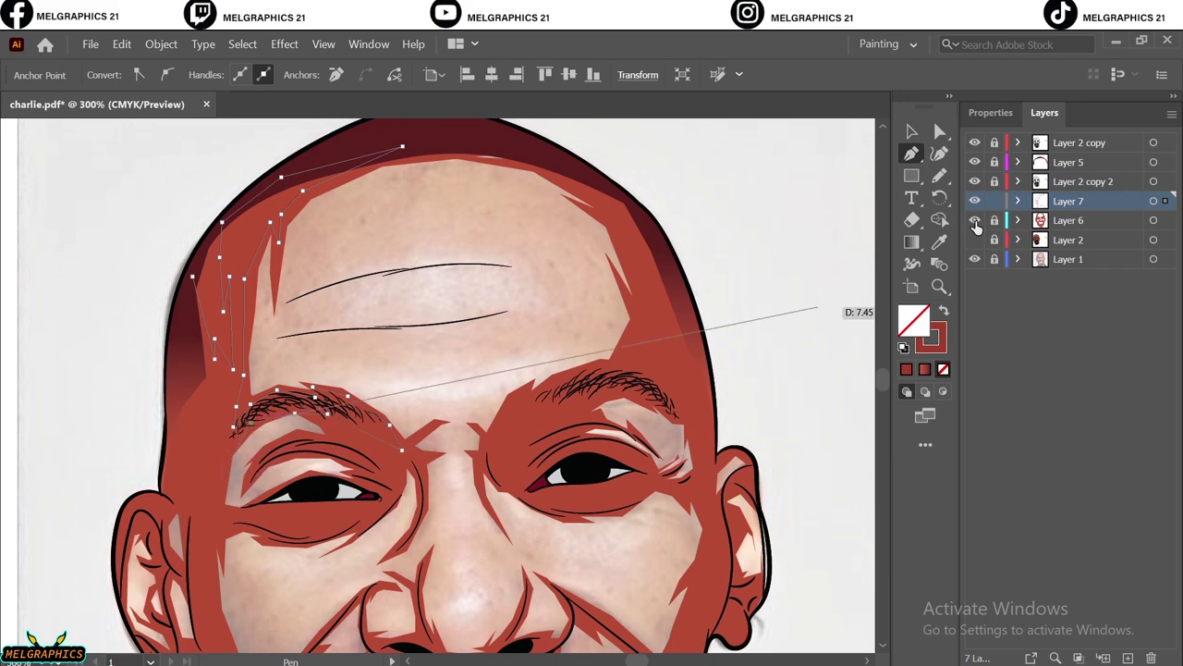
left_click_drag(199, 410, 181, 346)
left_click(225, 370)
key("shift+x")
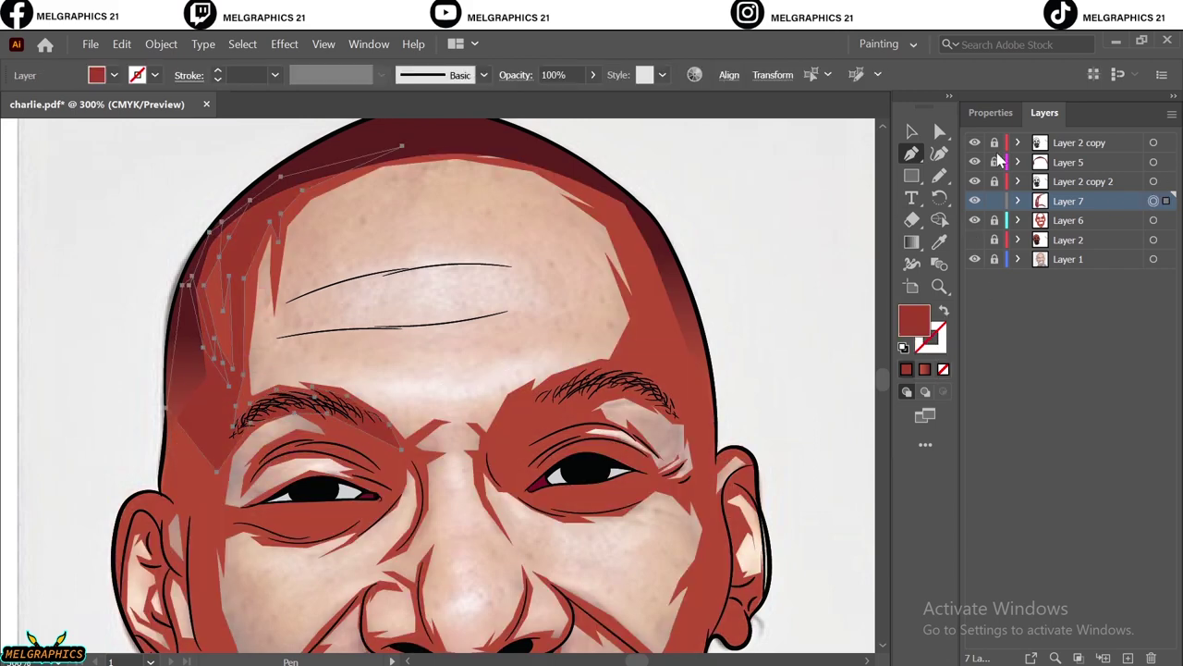
key("v")
key("ctrl+shift+a")
Step: Trace a red-filled shadow shape above the left eye
key("p")
key("shift+x")
scroll(233, 499, "left", 3)
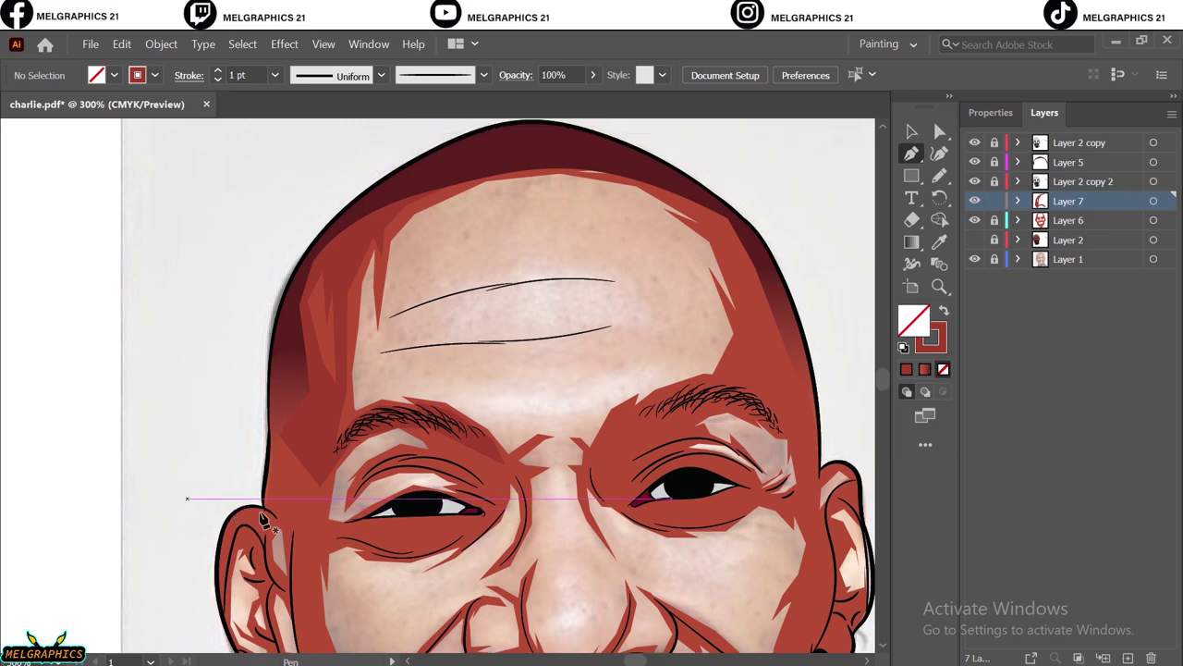
scroll(234, 502, "up", 3)
left_click(476, 391)
scroll(362, 368, "up", 3)
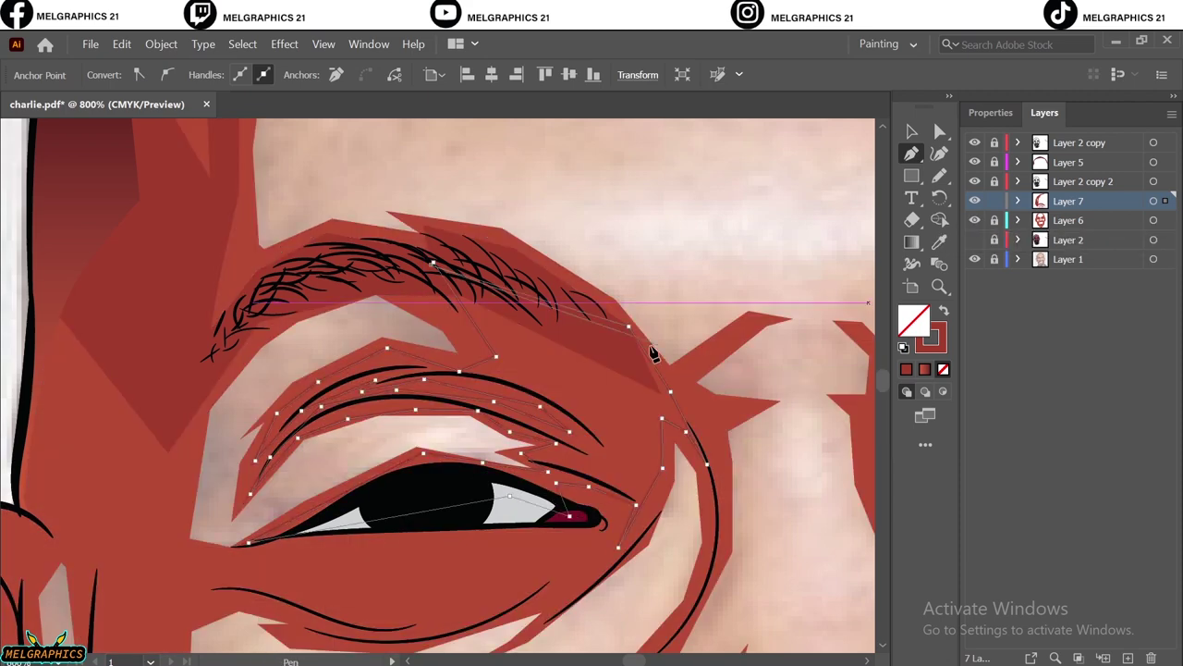
key("shift+x")
scroll(119, 555, "down", 2)
scroll(120, 555, "left", 3)
Step: Outline a shadow polygon beside the left ear
left_click(222, 405)
left_click(284, 465)
left_click(297, 604)
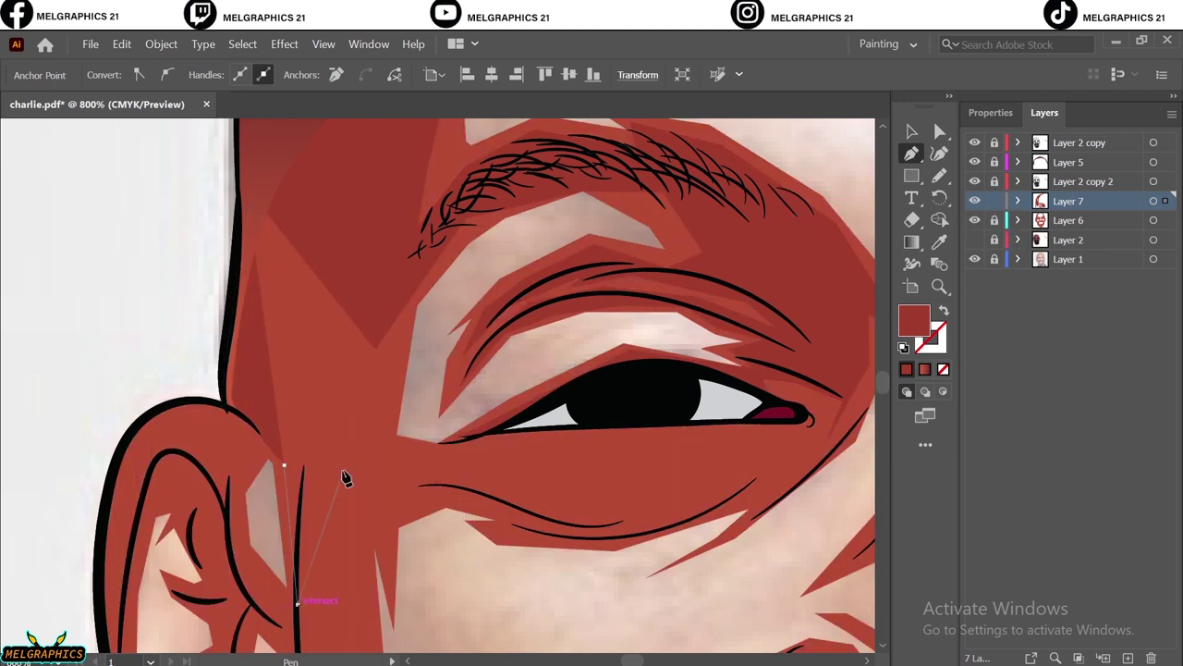
left_click(433, 267)
left_click(249, 208)
scroll(610, 404, "down", 2)
scroll(610, 404, "right", 2)
Step: Trace the shadow along the lower eyelid and cheek crease
left_click(296, 275)
left_click(305, 385)
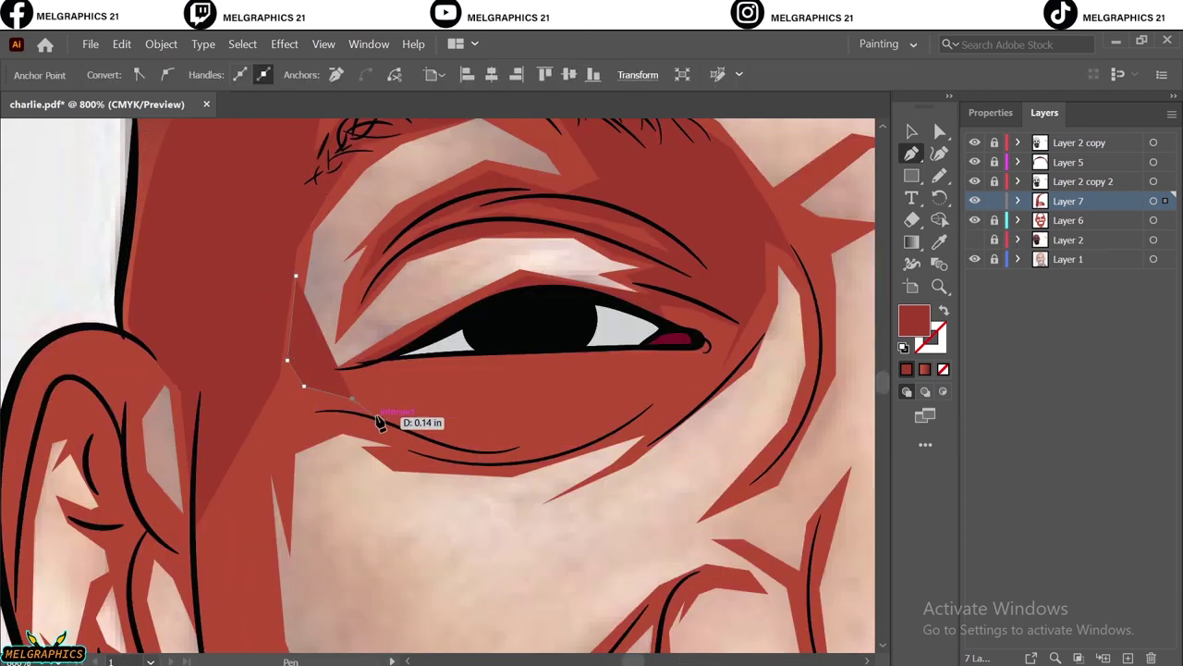
left_click(443, 435)
left_click(679, 377)
left_click(535, 459)
Step: Carry the cheek shadow down the face edge, close it, and deselect
left_click(393, 462)
left_click(336, 421)
left_click(287, 435)
left_click(272, 560)
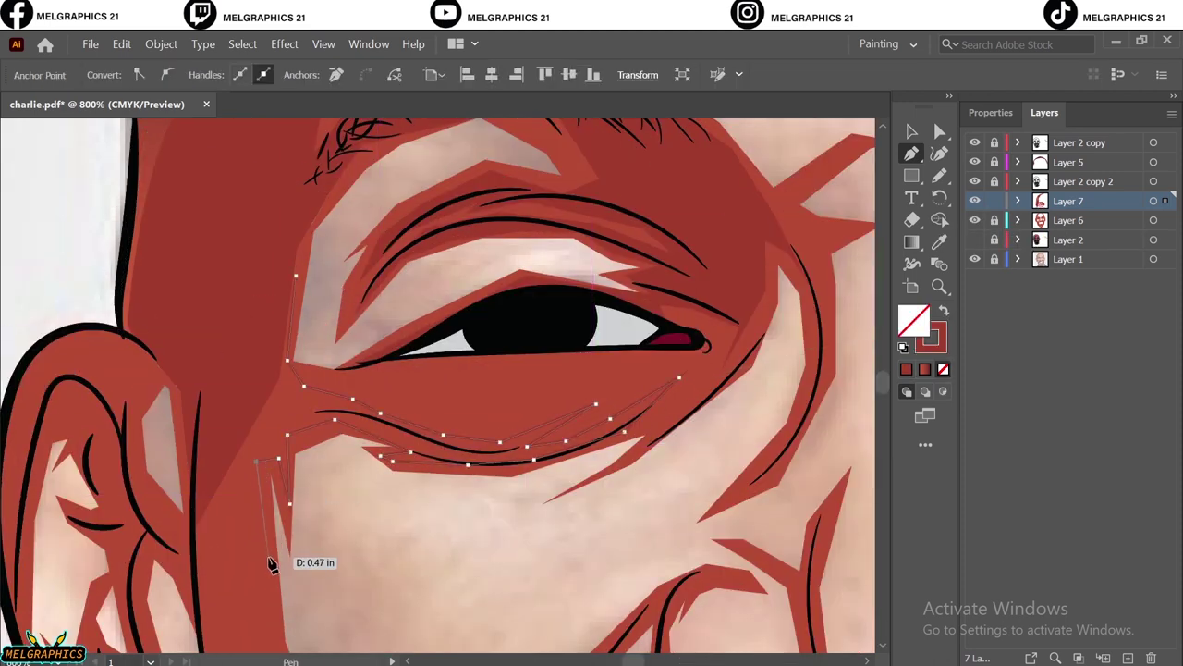
scroll(272, 560, "down", 8)
scroll(222, 491, "up", 8)
left_click(257, 249)
key("v")
key("ctrl+shift+a")
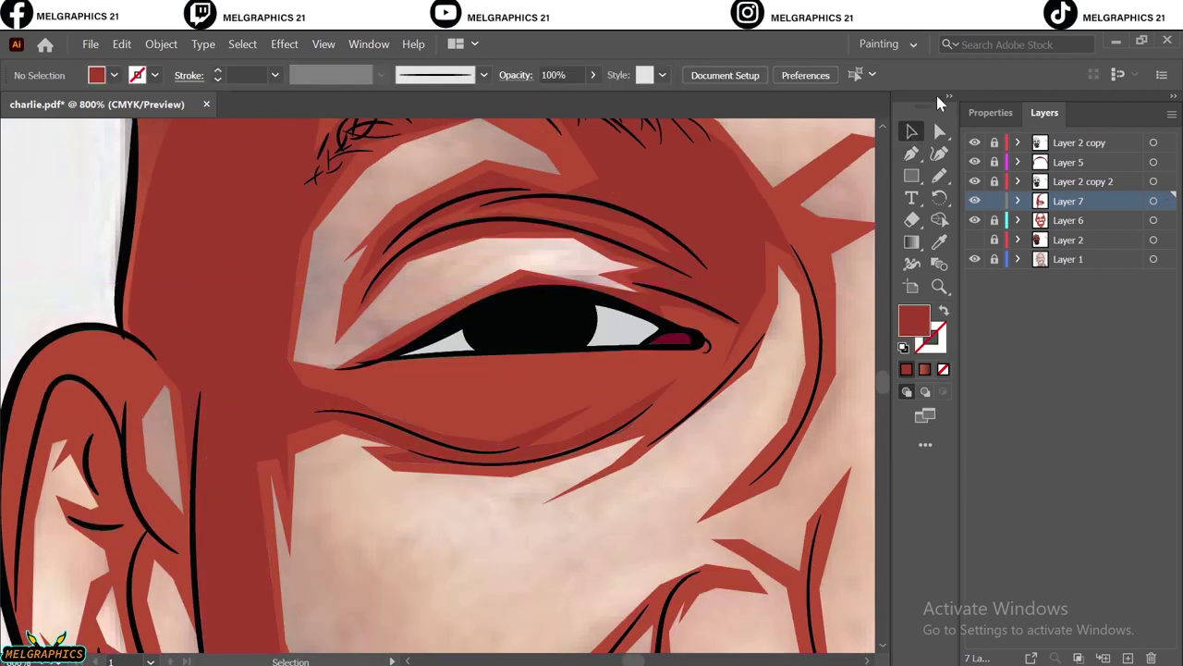
key("ctrl+0")
Step: Change the face shadow fill to B64B34 and adjust colours across Layer 7's shapes
left_click(379, 268)
double_click(914, 319)
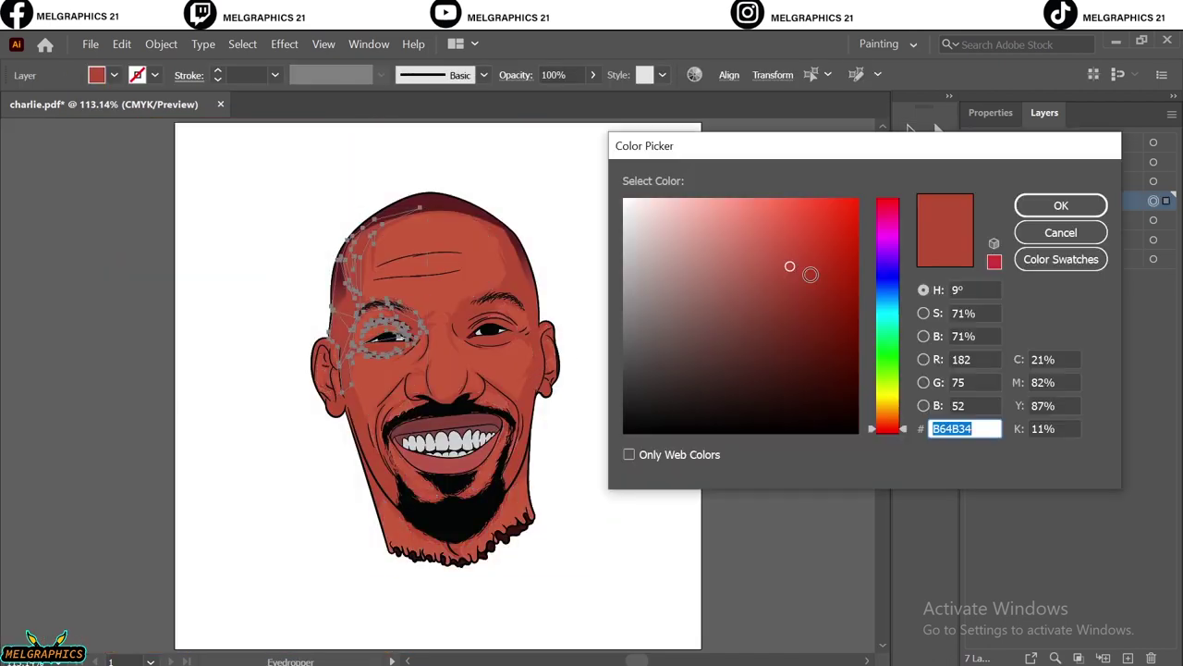
left_click(792, 275)
left_click(1060, 204)
left_click(751, 415)
left_click(1153, 201)
left_click(121, 43)
left_click(481, 370)
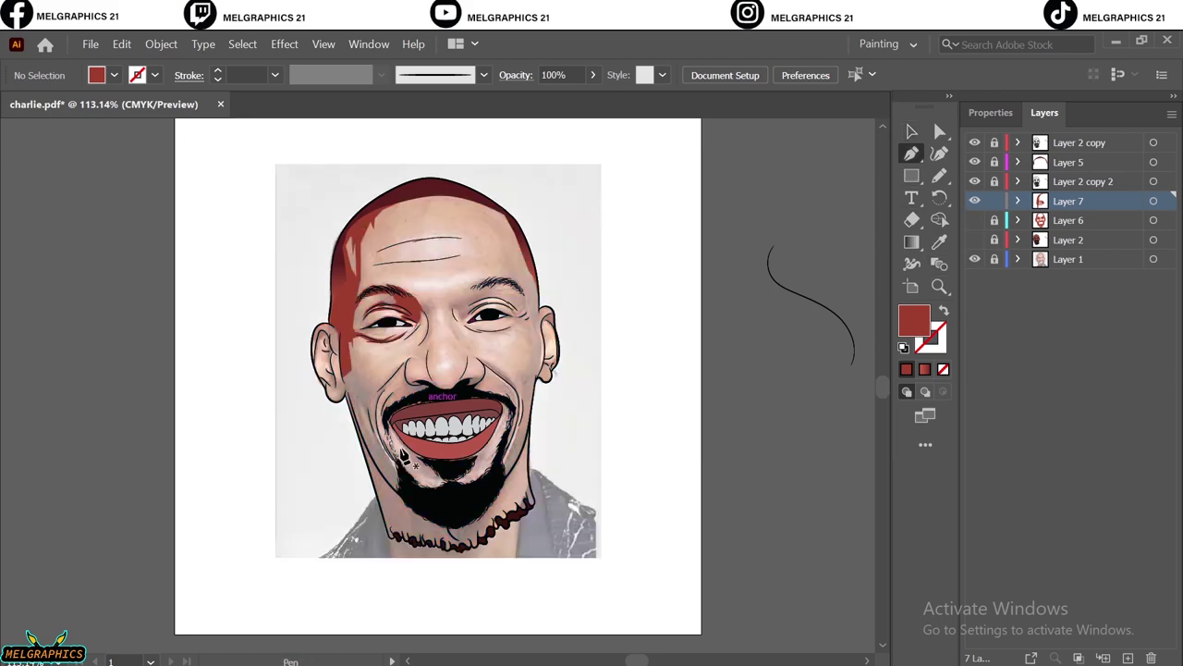
Step: Draw a solid red shadow strip along the left jaw below the ear
scroll(404, 460, "up", 5)
left_click(975, 239)
left_click(975, 239)
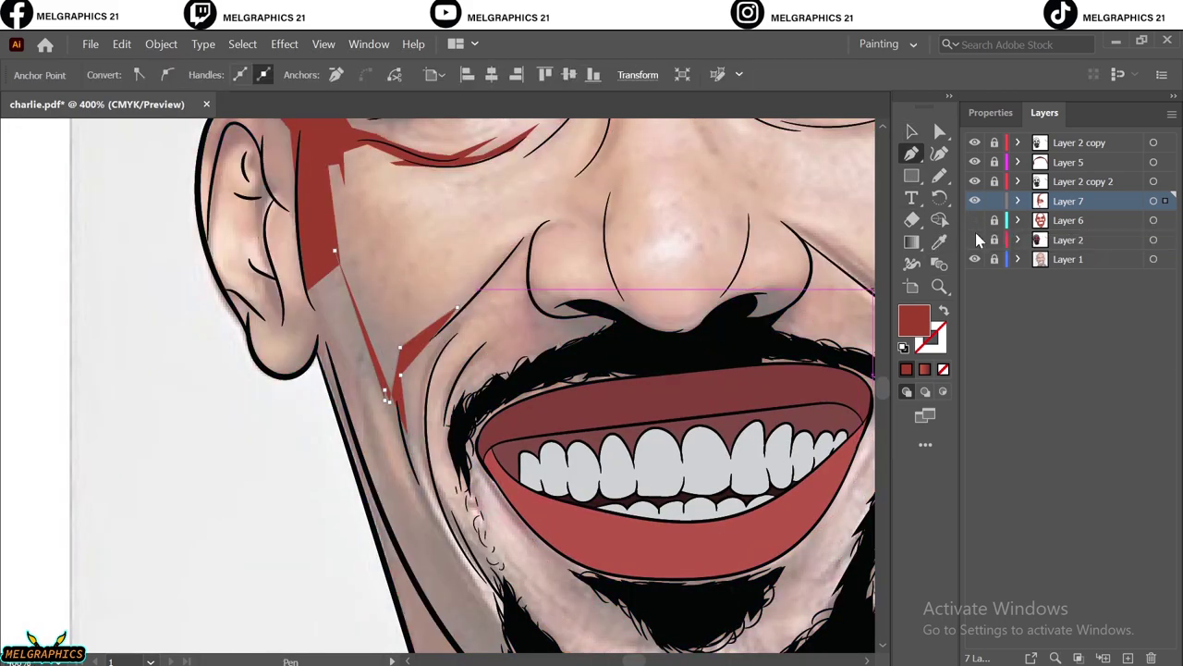
scroll(511, 627, "down", 3)
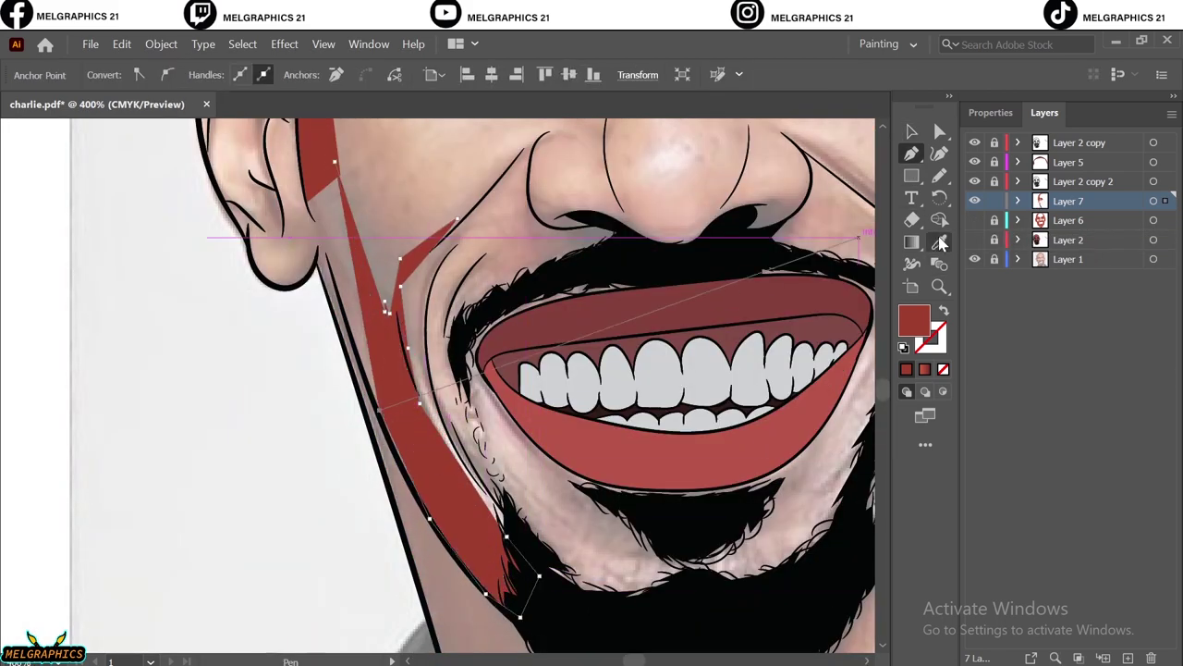
left_click(393, 453)
key("shift+x")
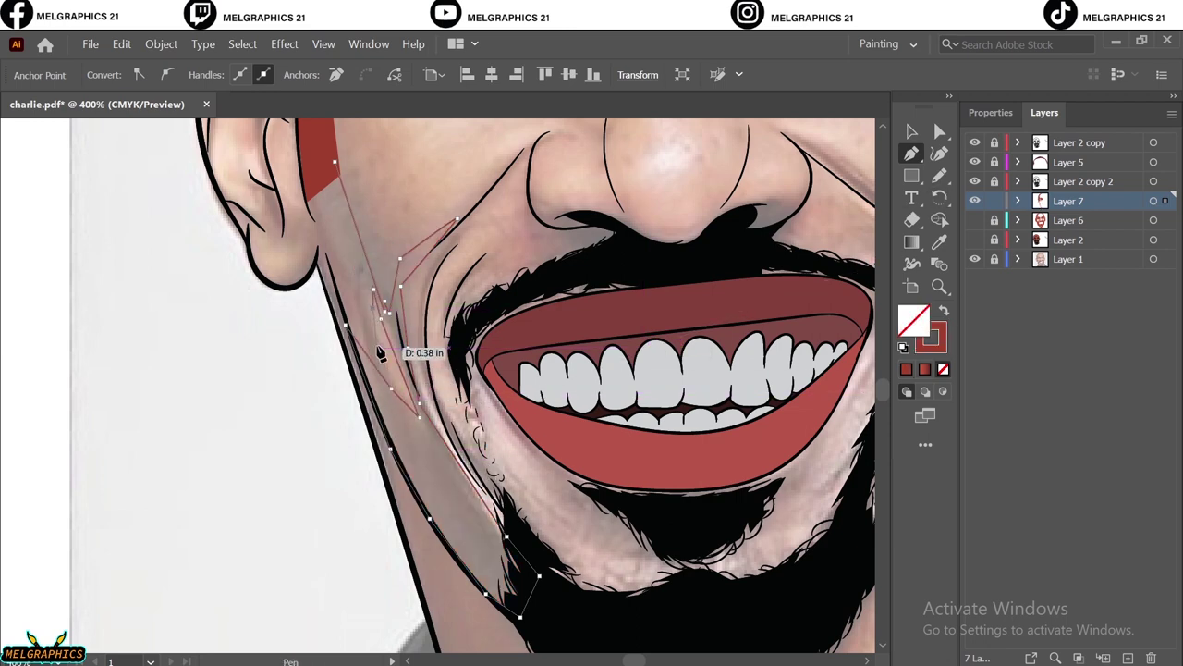
left_click(943, 314)
key("v")
left_click(698, 472)
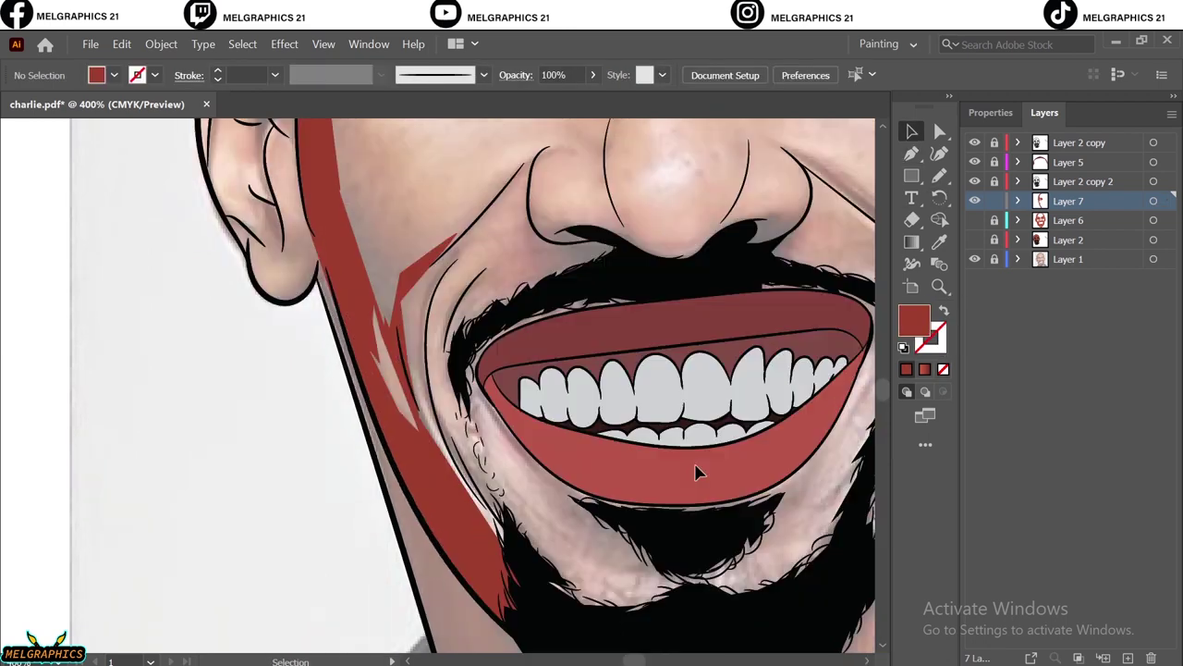
Step: Add a small shadow along the jaw curve and show the flat red face layer
left_click(405, 480)
scroll(449, 490, "up", 4)
left_click(229, 540)
left_click(61, 525)
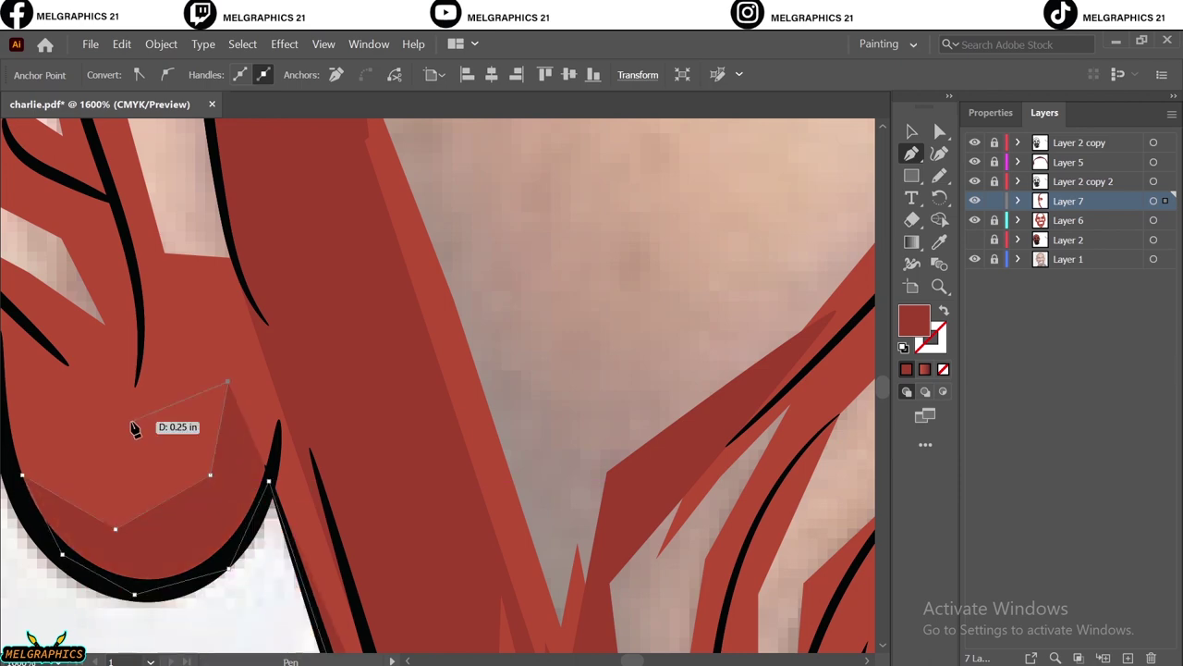
left_click(259, 178)
key("v")
key("ctrl+0")
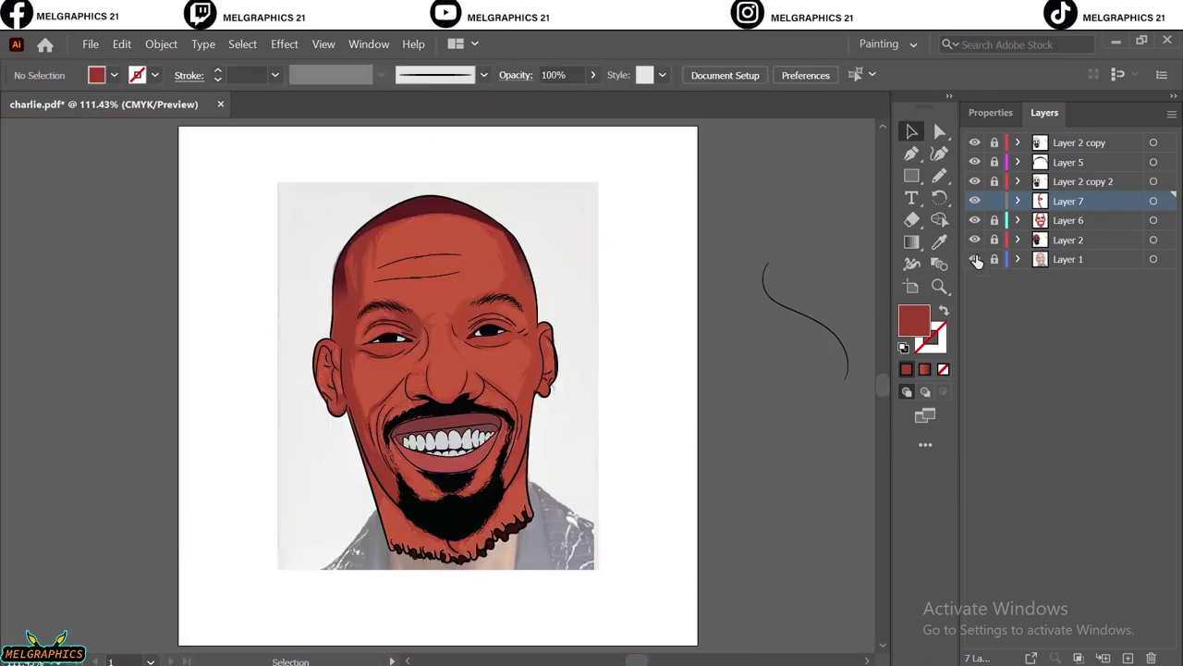
left_click(975, 239)
scroll(324, 370, "up", 5)
Step: Trace a shadow along the left ear up to its top
key("p")
left_click(436, 575)
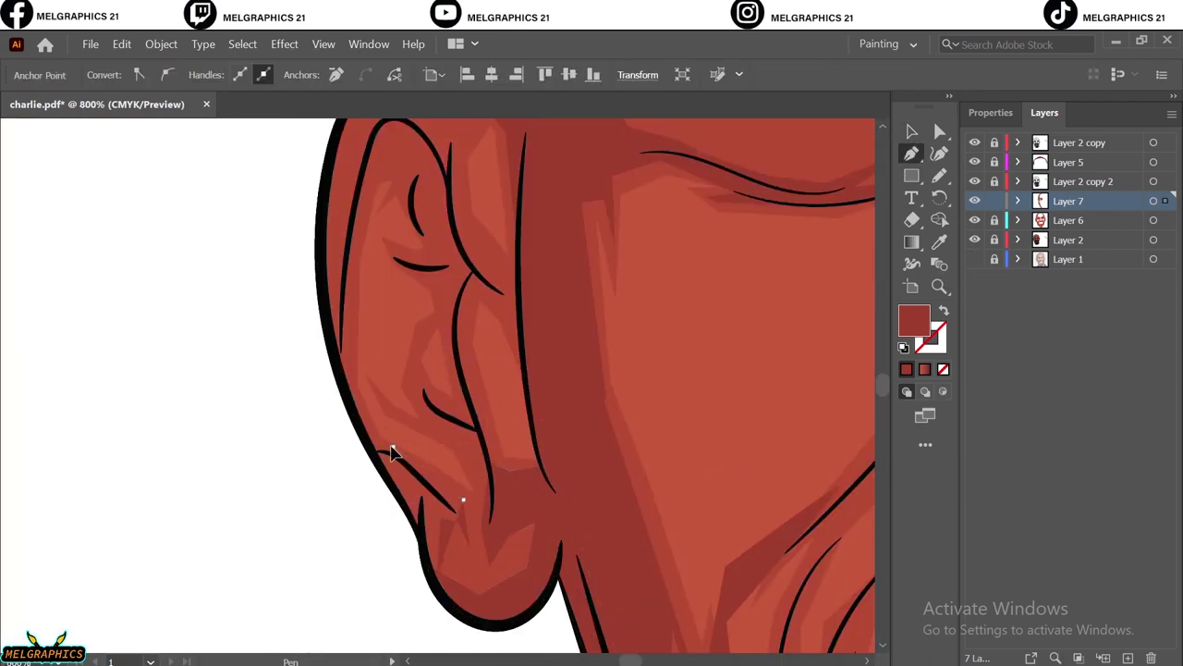
left_click(393, 446)
left_click_drag(399, 166, 397, 195)
scroll(449, 172, "up", 4)
left_click(404, 229)
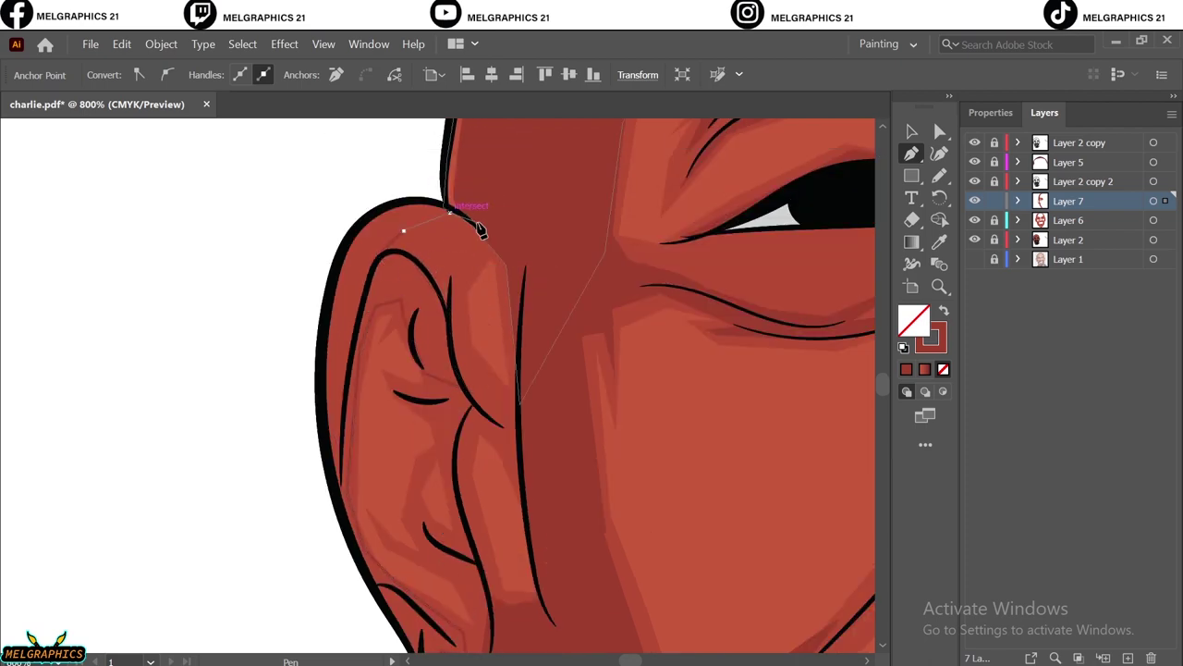
scroll(356, 347, "down", 6)
Step: Add a curved fold shadow inside the ear toward the lower ear
left_click(943, 313)
scroll(398, 333, "up", 3)
left_click_drag(432, 298, 398, 333)
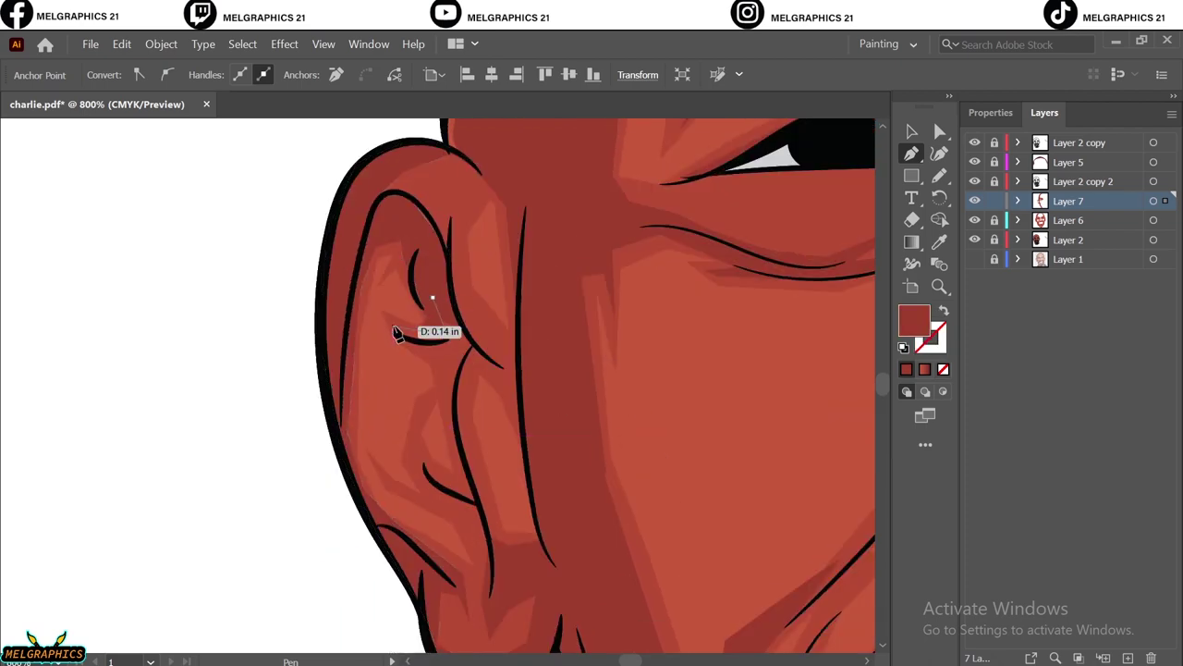
left_click(416, 440)
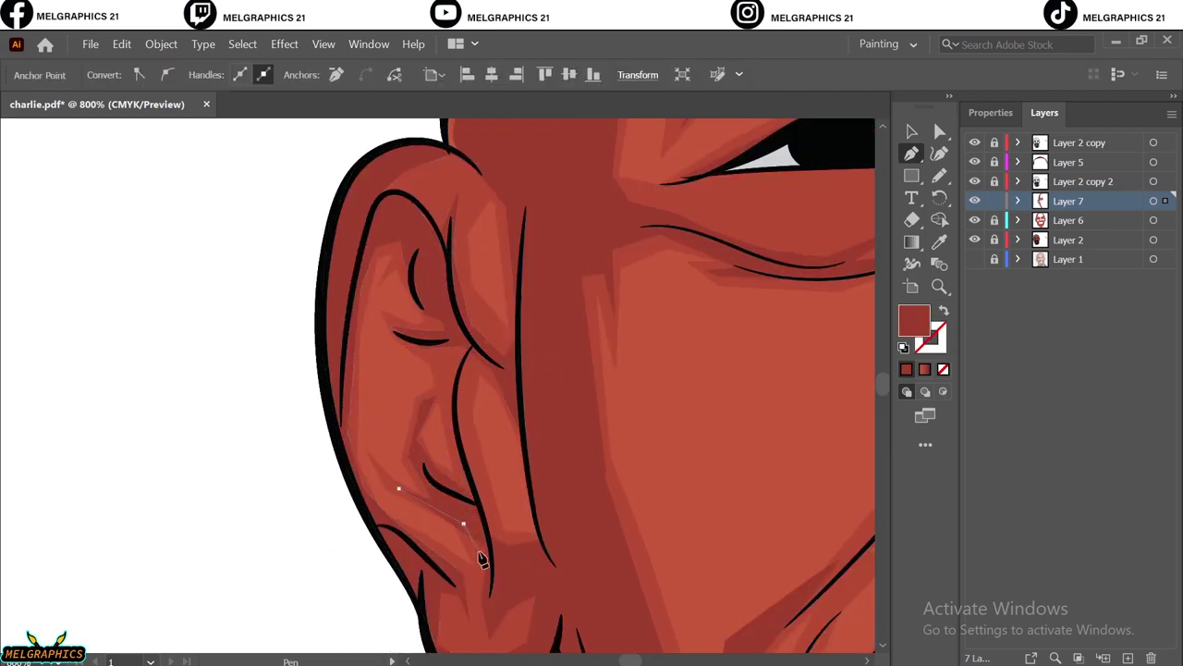
key("ctrl+0")
left_click(748, 281, "ctrl")
scroll(275, 450, "up", 2)
scroll(275, 450, "up", 2)
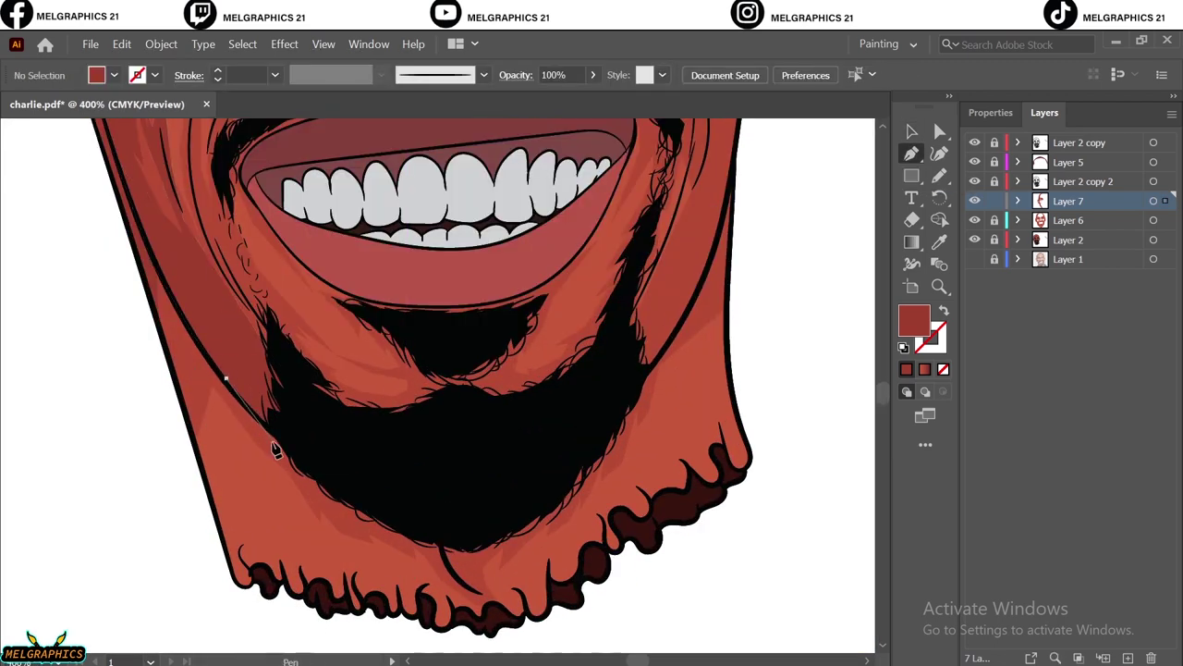
Step: Trace a red-filled shadow along the beard's lower edge
left_click(274, 442)
left_click(298, 475)
left_click(308, 500)
left_click(335, 514)
left_click(358, 531)
left_click_drag(406, 538, 416, 555)
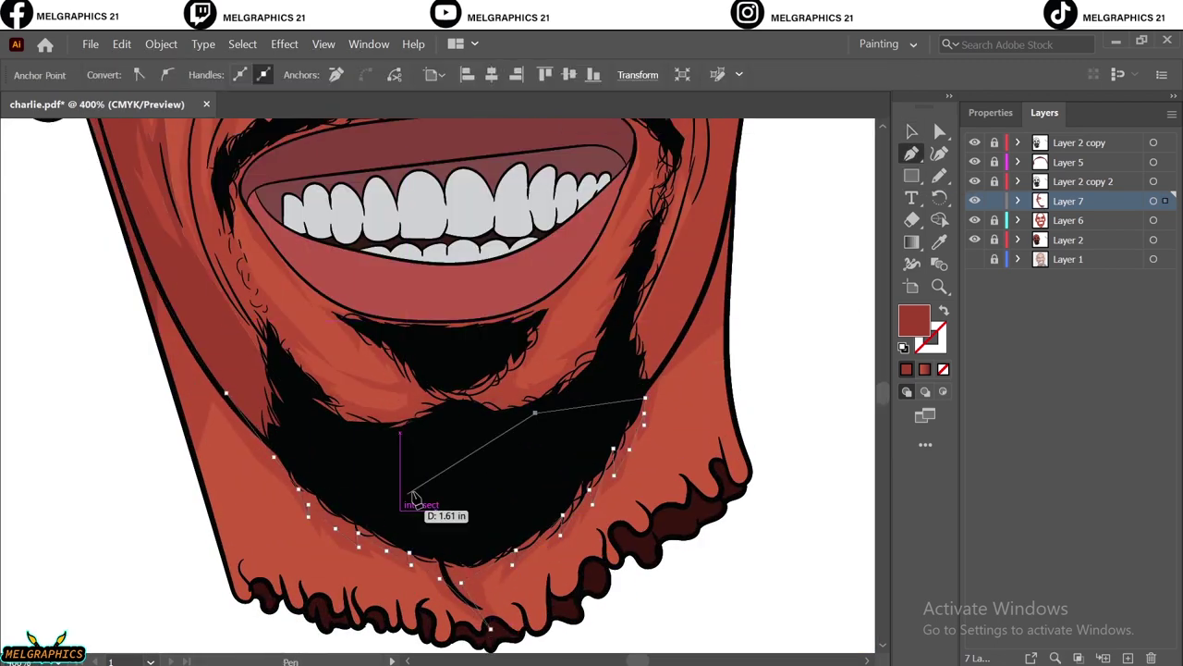
scroll(503, 490, "up", 3)
key("shift+x")
scroll(462, 370, "up", 2)
key("shift+x")
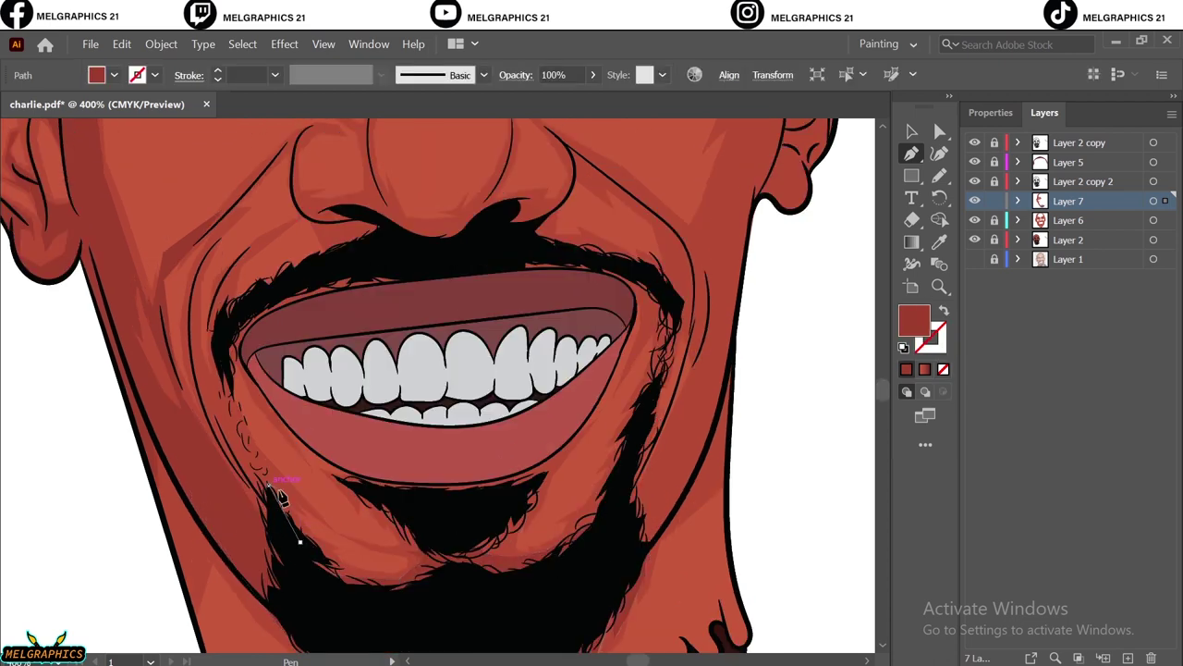
Step: Trace a shadow up the left cheek line beside the beard
left_click(225, 396)
left_click(207, 358)
left_click(192, 305)
left_click(206, 270)
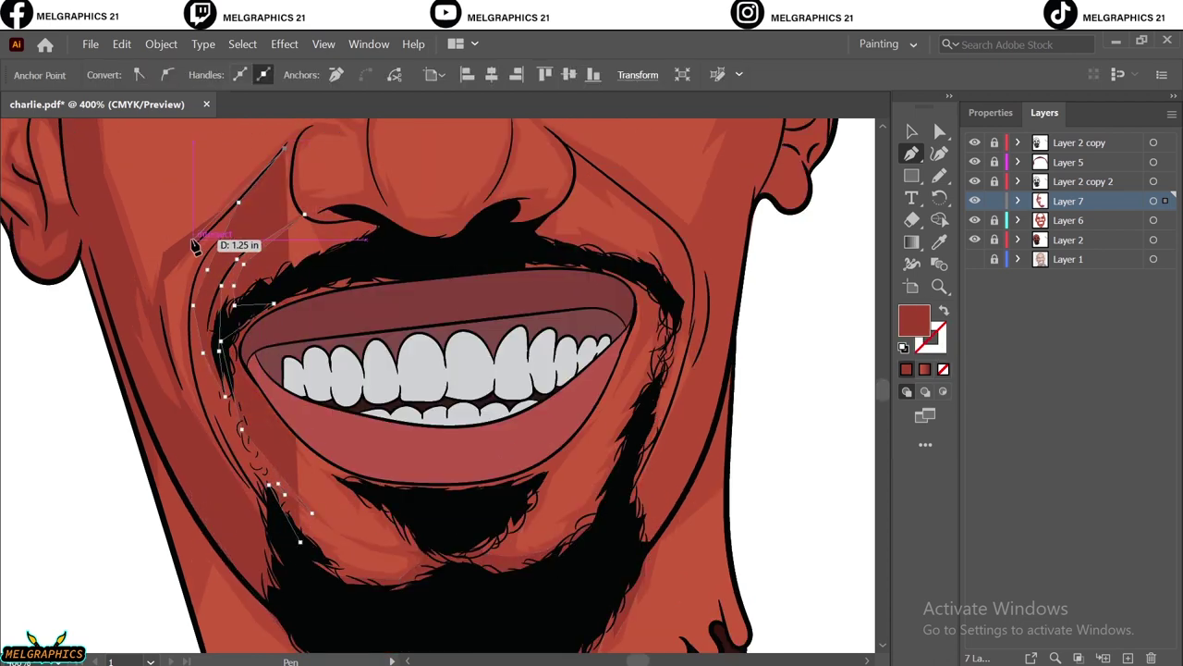
left_click_drag(239, 201, 220, 236)
key("shift+x")
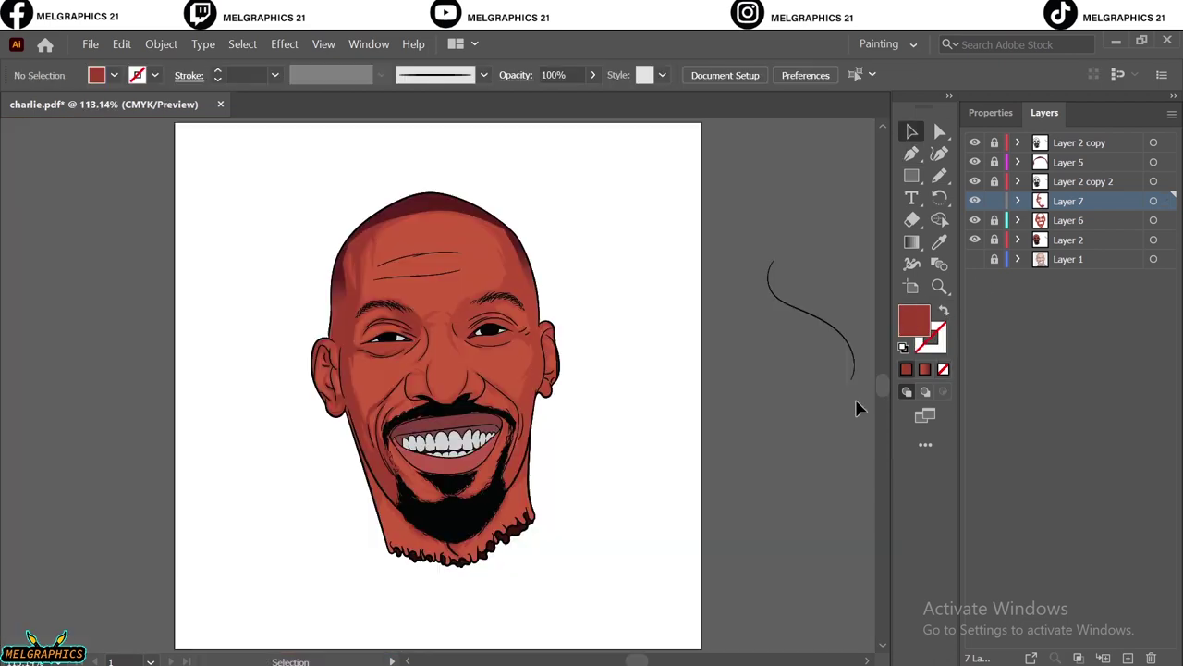
Step: Hide the skin layer and trace a shadow shape around the nose
left_click(974, 239)
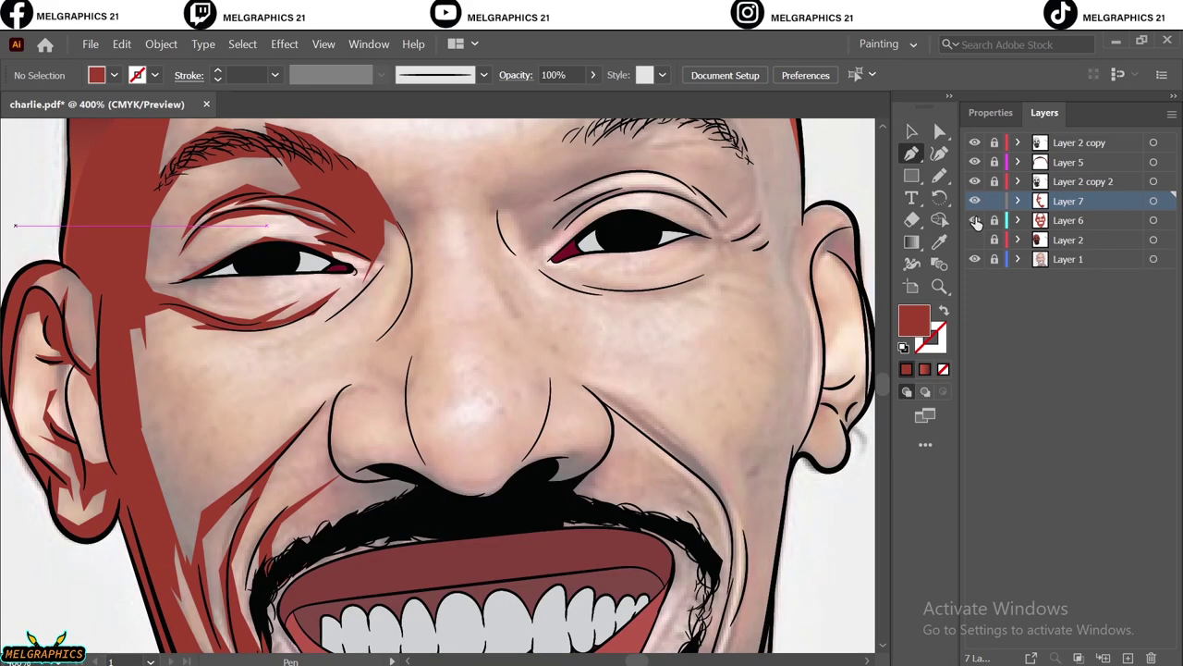
left_click_drag(294, 442, 305, 469)
left_click(355, 534)
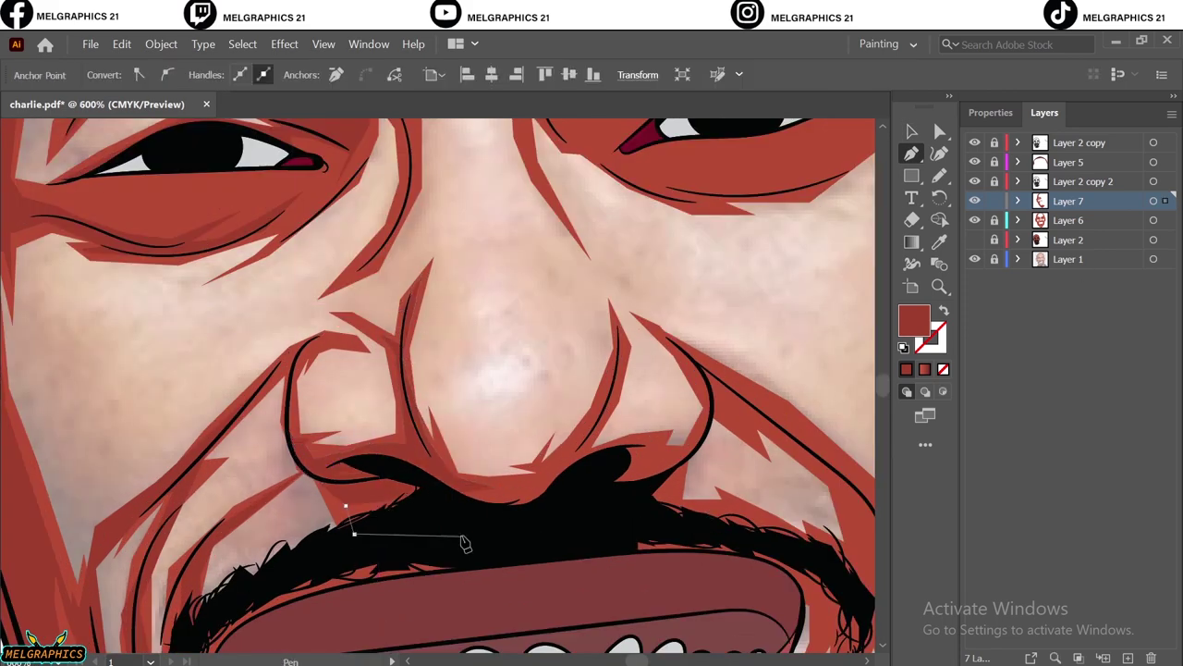
left_click(462, 537)
left_click(552, 523)
left_click(619, 501)
left_click(679, 469)
left_click_drag(700, 366, 667, 344)
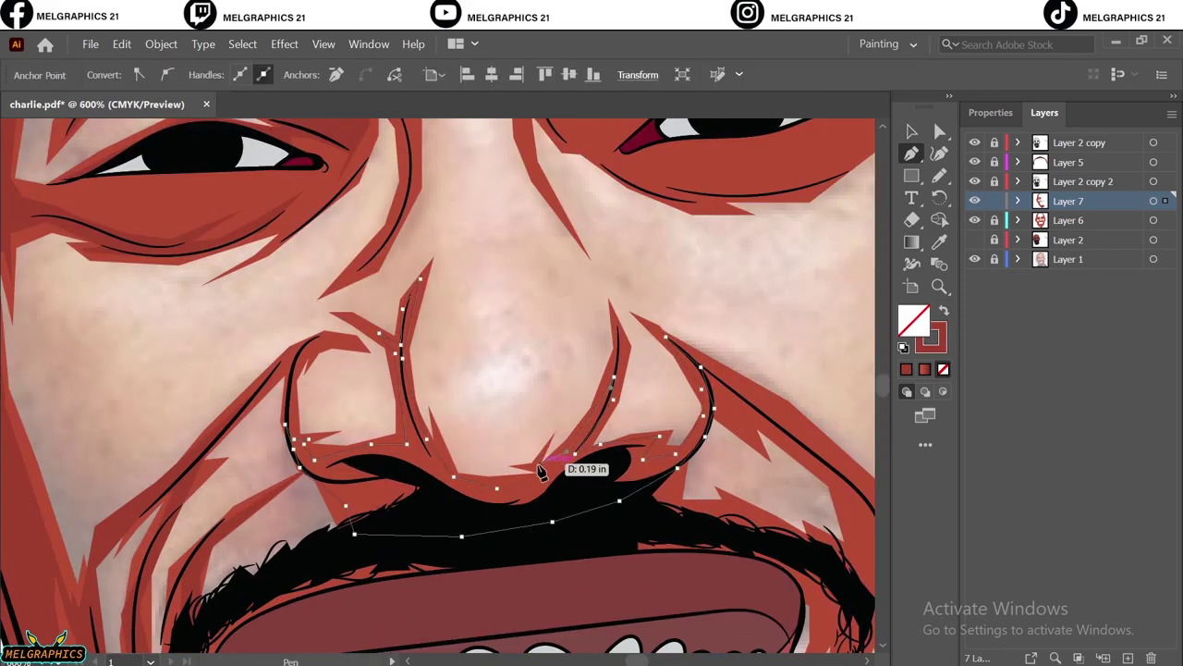
left_click(485, 479)
Step: Trace a shadow along the mustache edge down to the mouth corner and beard
mouse_move(813, 517)
left_mouse_down()
mouse_move(536, 315)
mouse_move(571, 347)
left_mouse_up()
left_click(407, 245)
left_click(389, 290)
left_click(512, 329)
left_click_drag(535, 440, 514, 381)
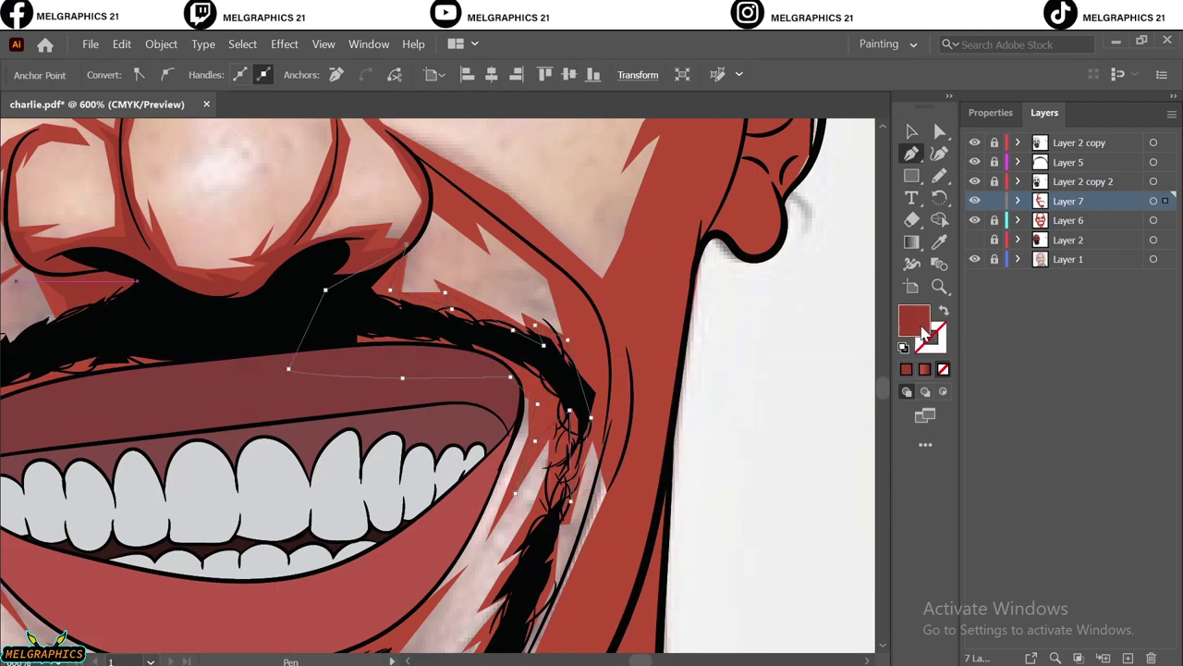
scroll(439, 388, "down", 5)
left_click(344, 442)
left_click(314, 390)
left_click(197, 390)
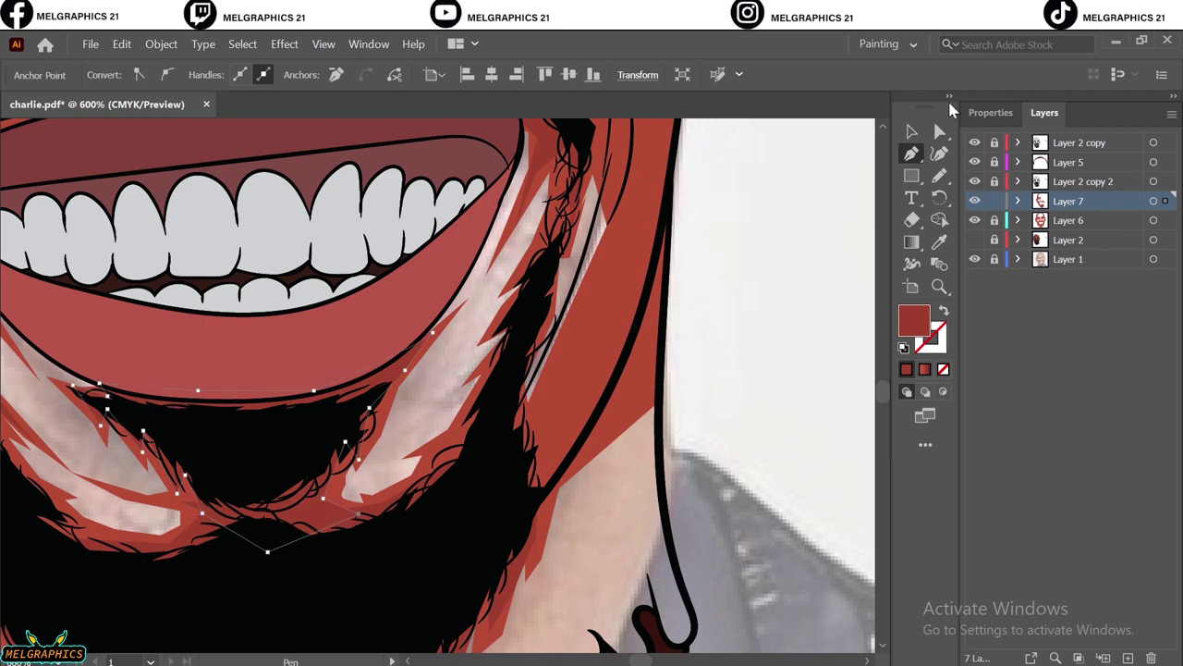
Step: Finish the path and show the skin and red shading layers again
key("v")
key("ctrl+shift+a")
key("ctrl+0")
left_click(974, 239)
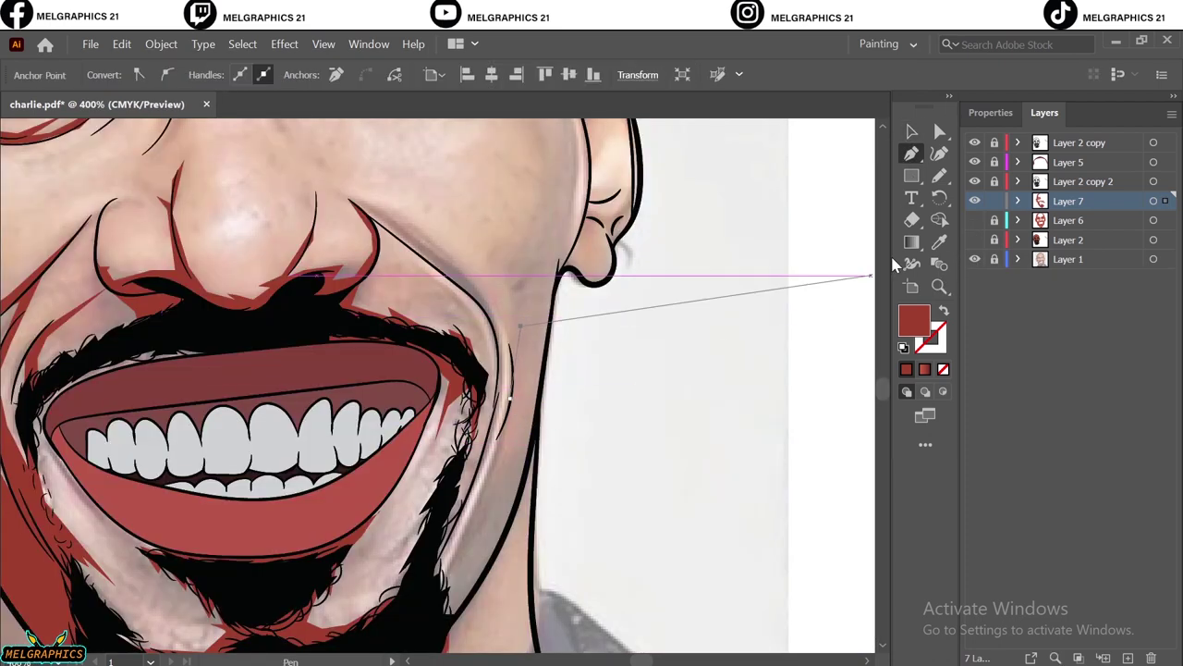
left_click(974, 220)
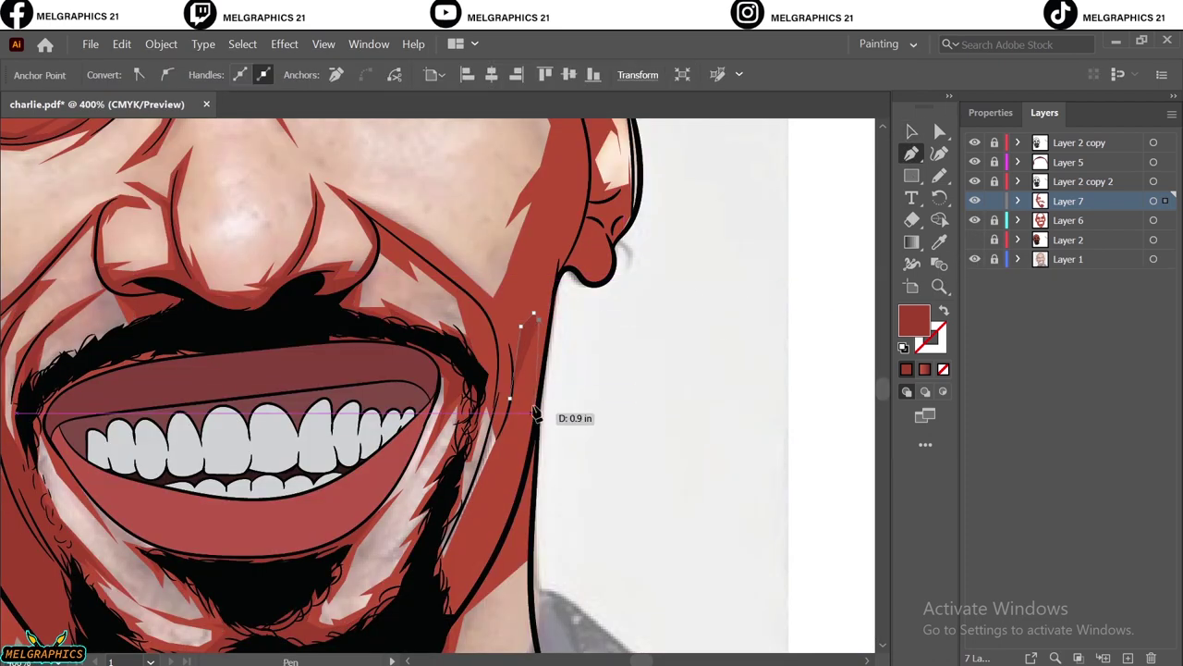
Step: Draw a red shadow shape down the right jaw line
left_click(518, 455)
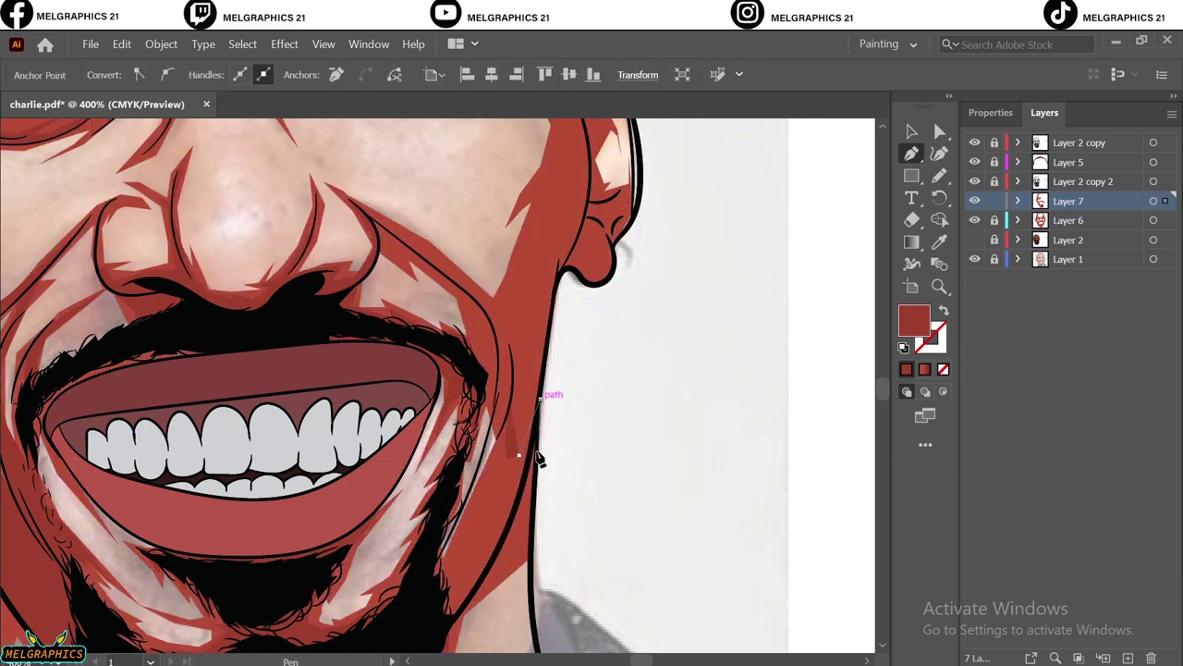
left_click(425, 592)
left_click(438, 632)
left_click(471, 388)
key("shift+x")
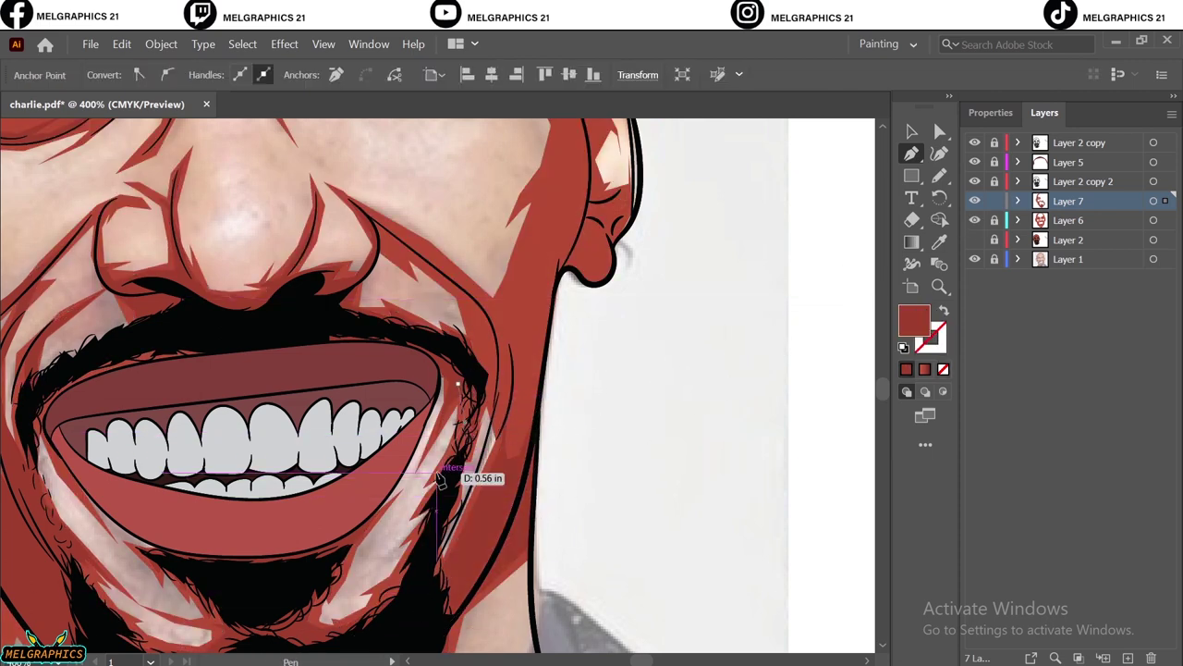
key("shift+x")
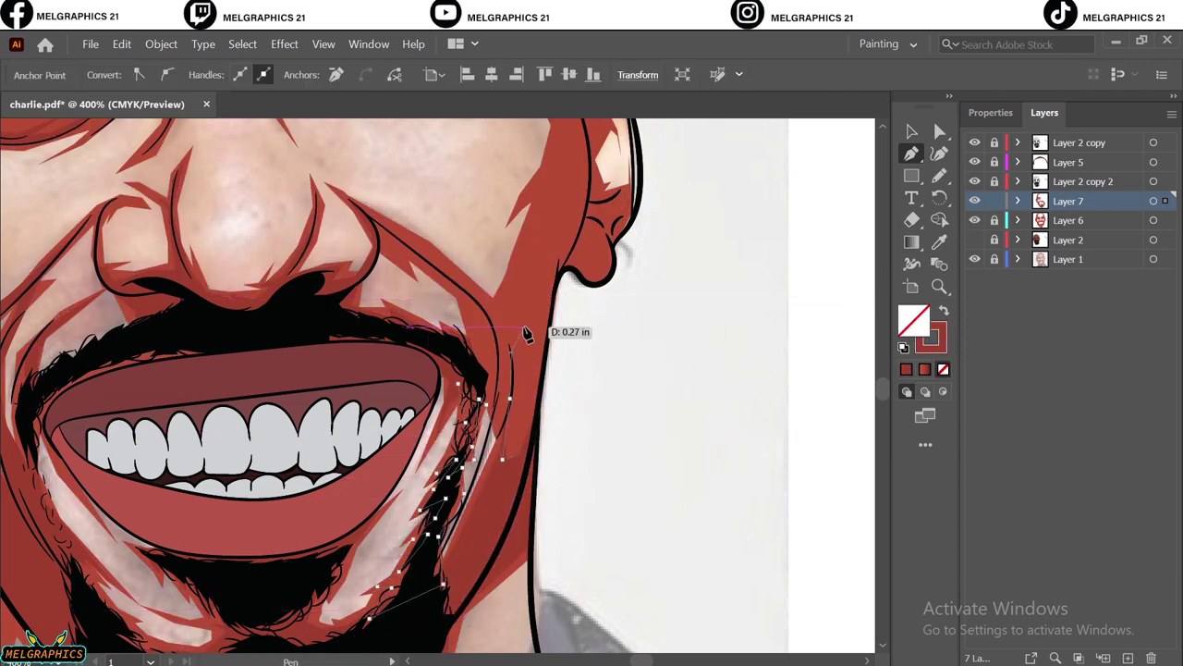
scroll(553, 333, "up", 3)
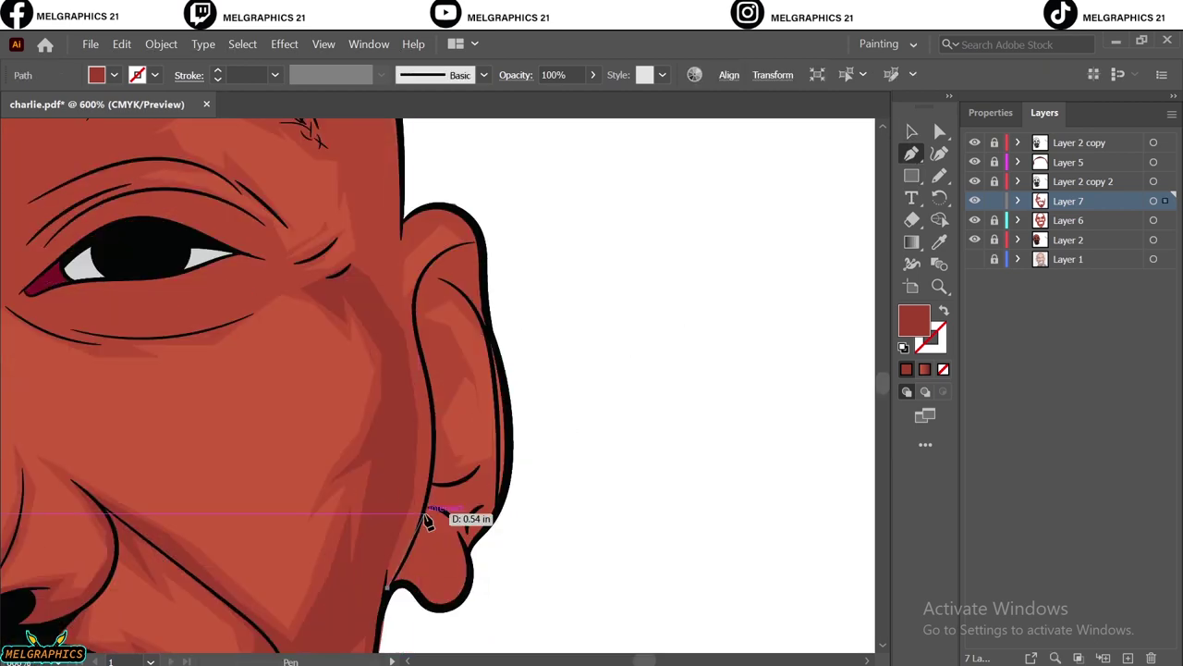
Step: Trace a red shadow shape inside the right ear
left_click(428, 508)
scroll(447, 594, "up", 1)
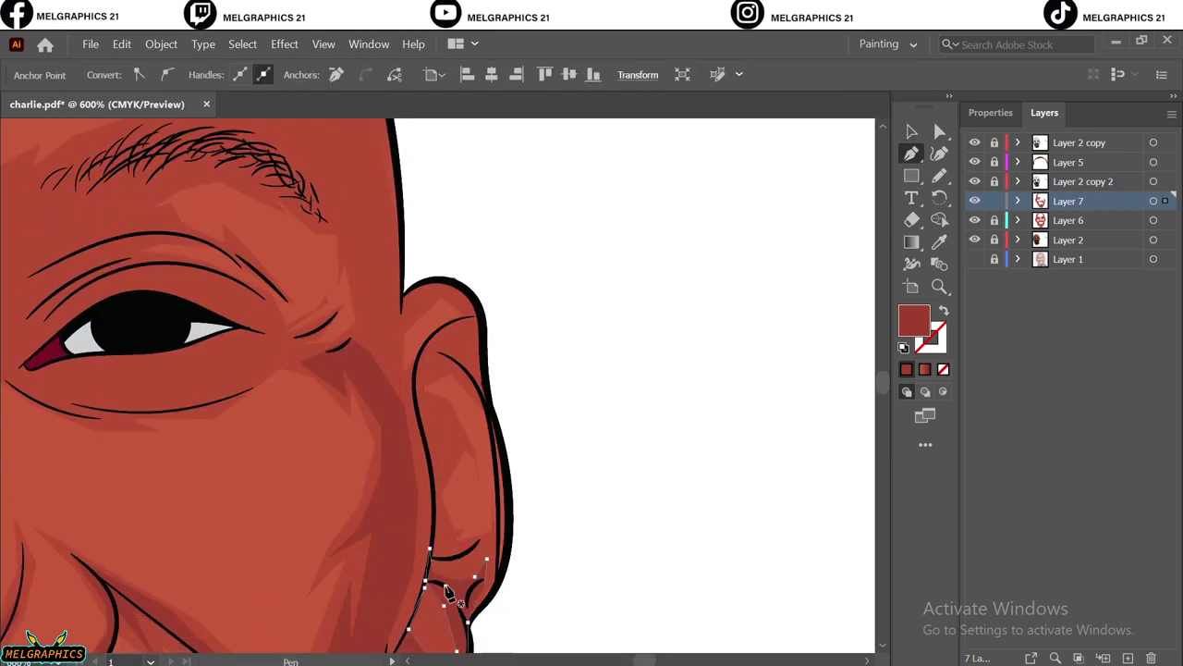
left_click(480, 309)
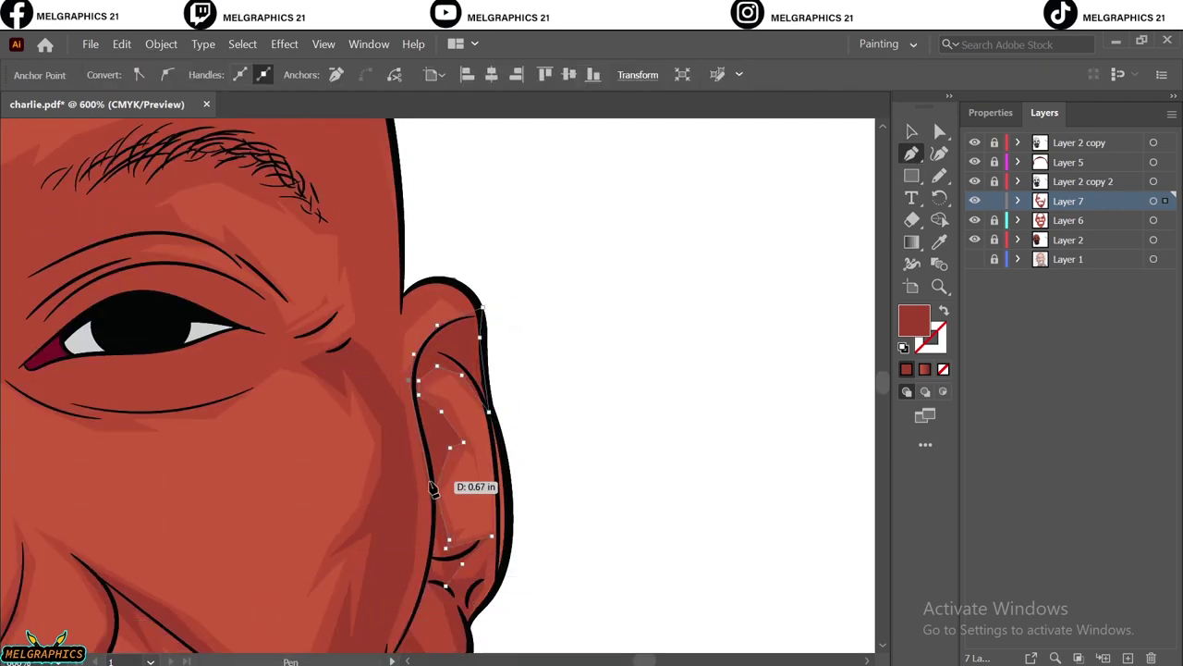
scroll(434, 591, "up", 2)
scroll(404, 476, "down", 2)
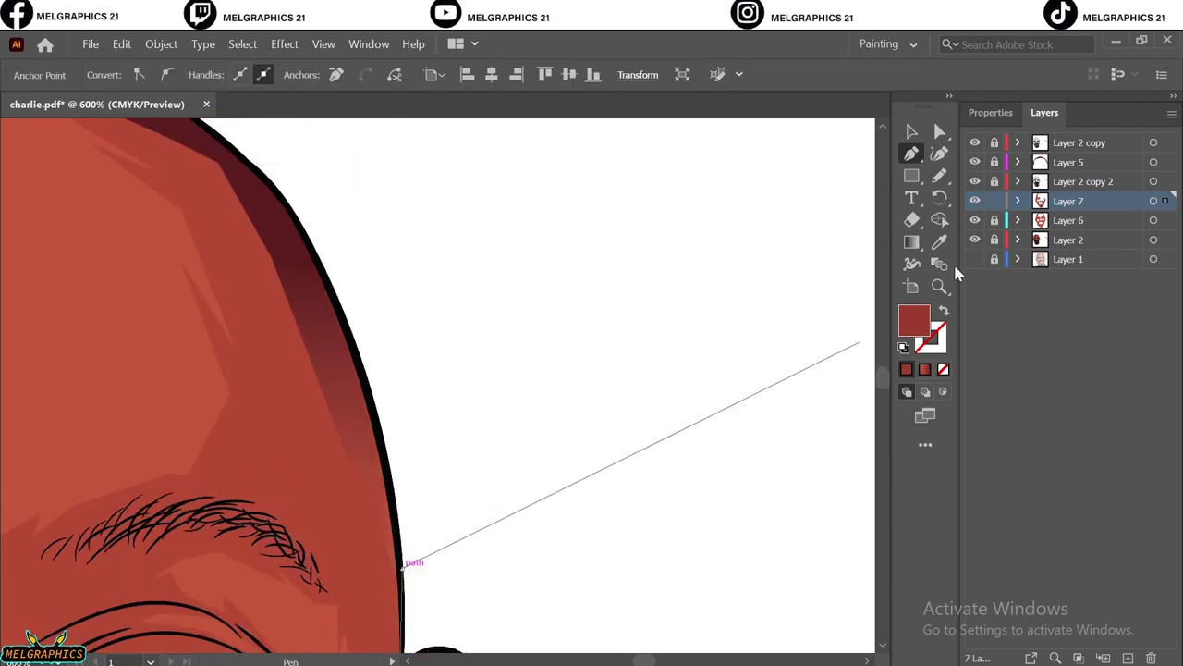
scroll(330, 343, "up", 2)
Step: Draw a shadow from the forehead edge past the eyebrow to the eye corner
left_click(285, 370)
left_click(129, 550)
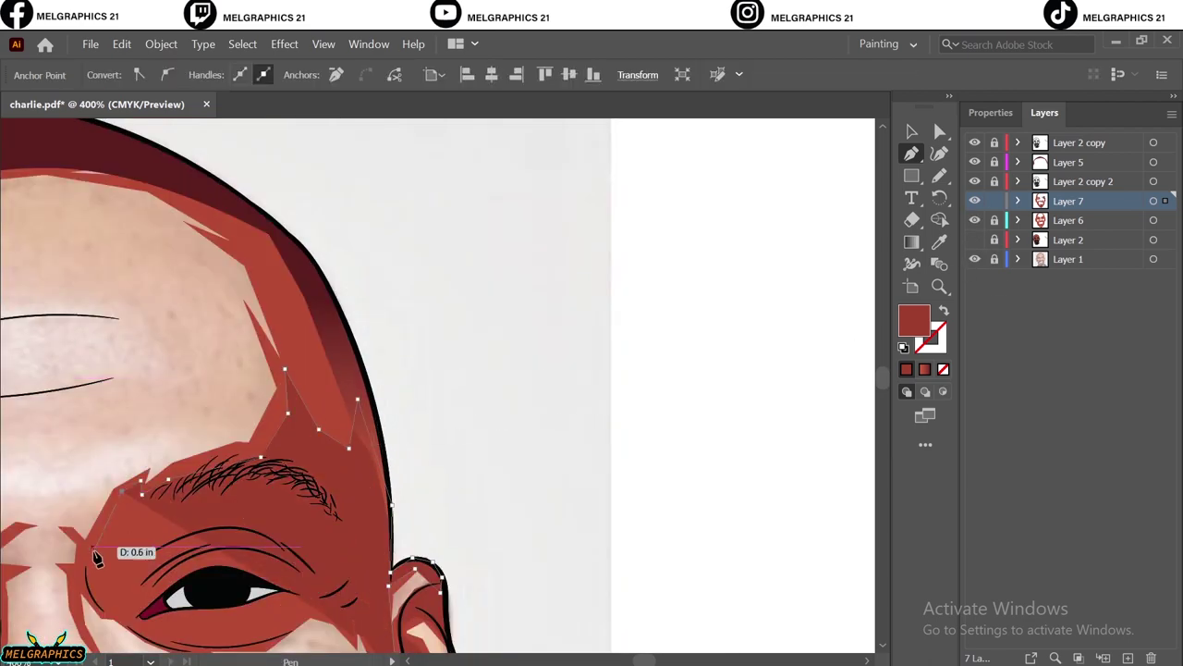
left_click(347, 567)
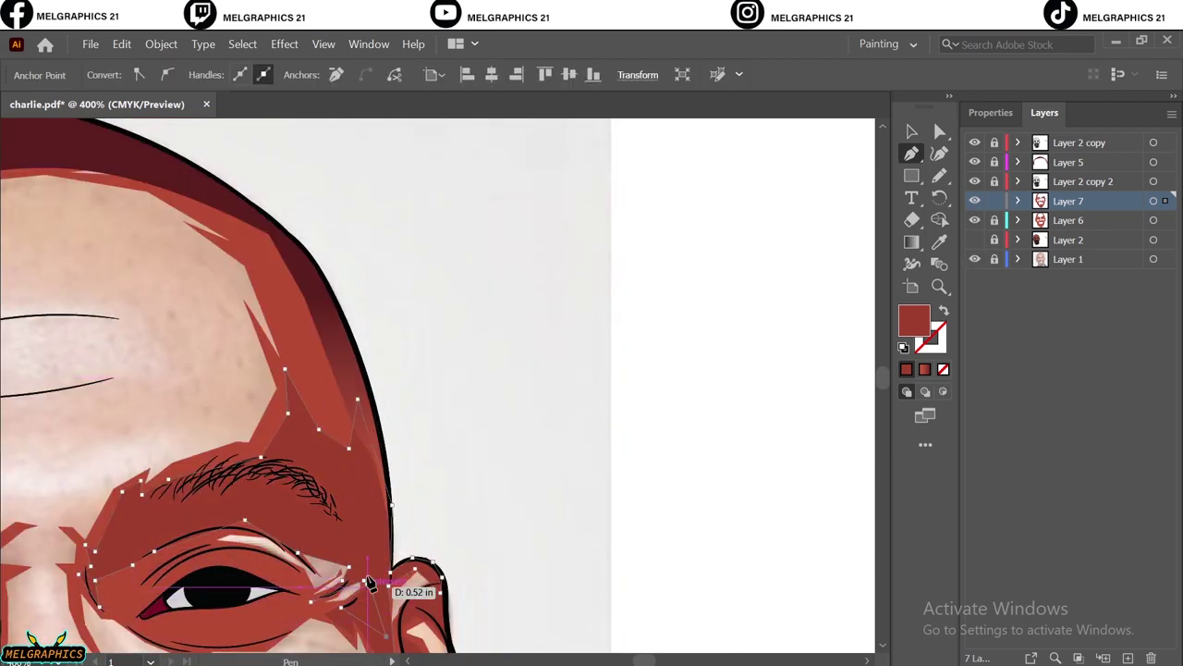
scroll(369, 583, "down", 1)
Step: Shade around the right eye with a curved lower-eyelid shadow shape
left_click(229, 444)
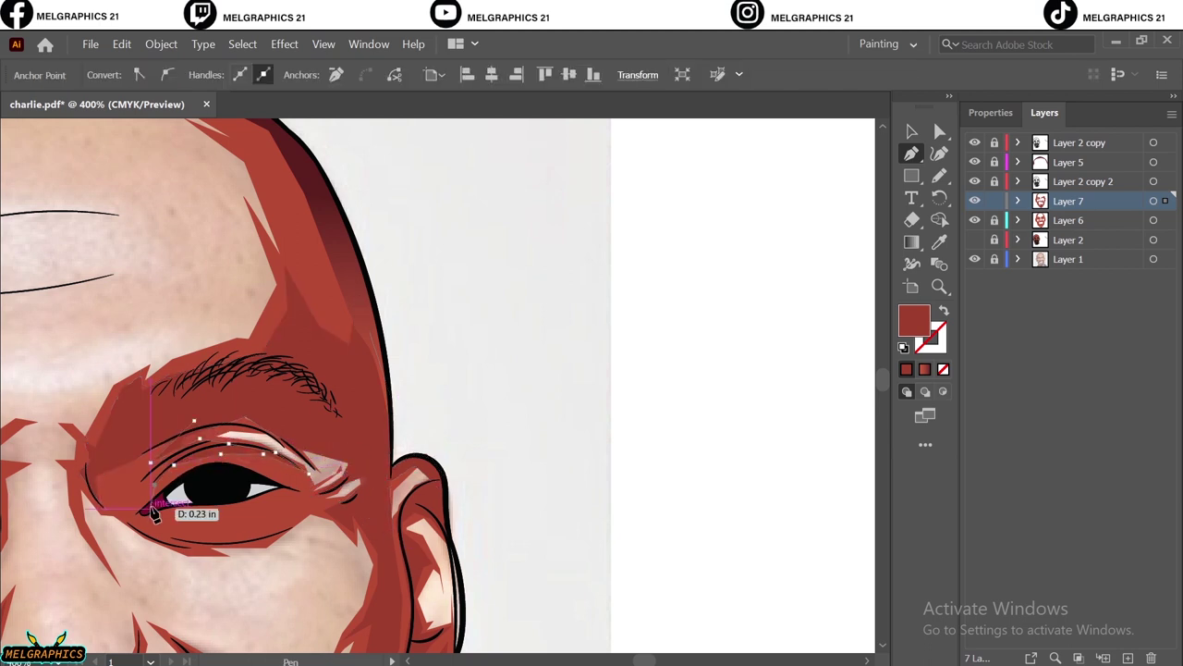
left_click(203, 544)
left_click(277, 532)
left_click(349, 507)
left_click_drag(105, 494, 282, 468)
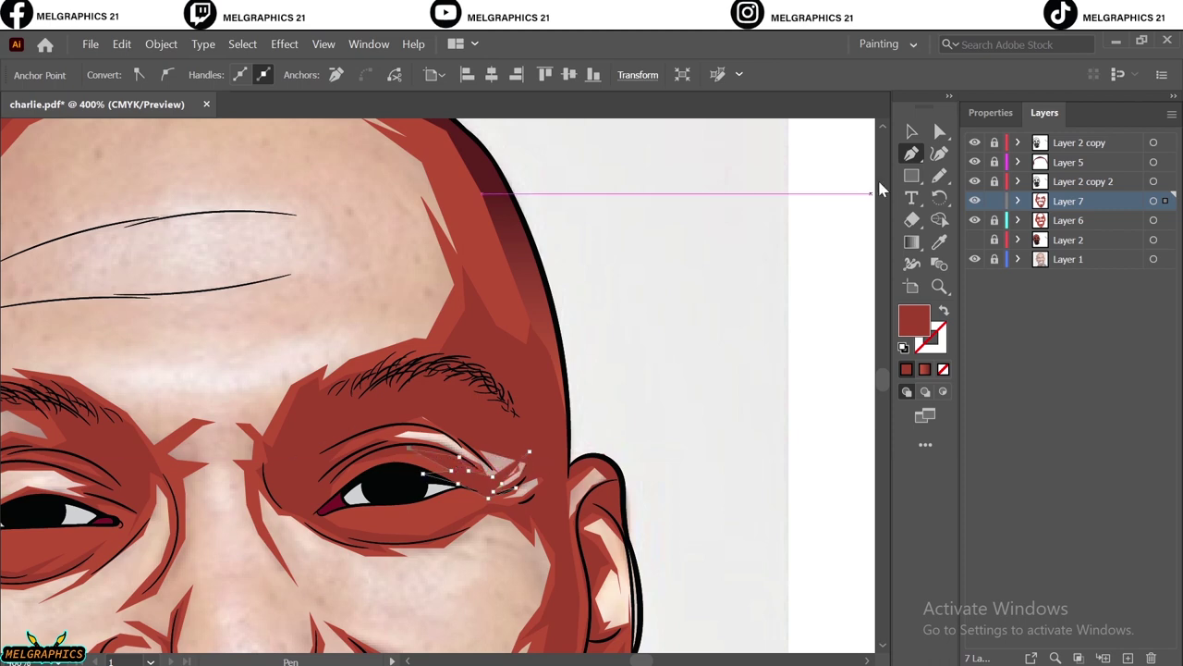
key("ctrl+0")
Step: Trace a shadow along the forehead hairline, then add new Layer 8
scroll(388, 333, "up", 5)
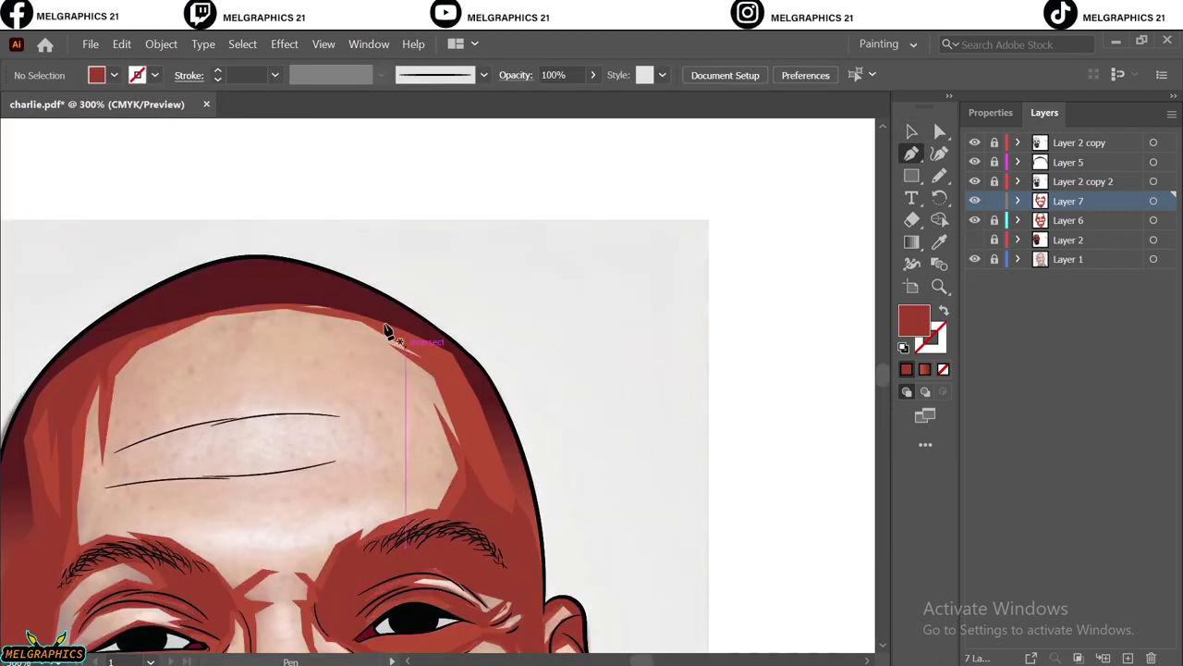
left_click(470, 444)
left_click(465, 335)
left_click(214, 293)
left_click(137, 327)
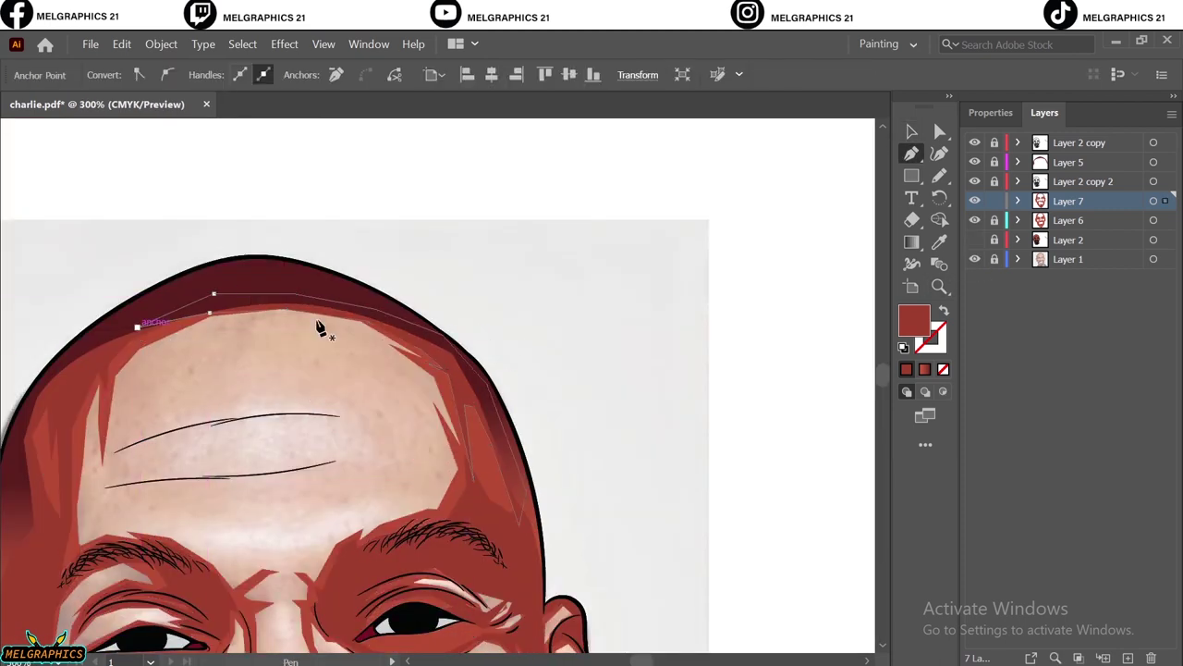
key("ctrl+shift+a")
key("ctrl+0")
left_click(1128, 657)
Step: Trace a forehead shading shape along the upper forehead wrinkles
key("i")
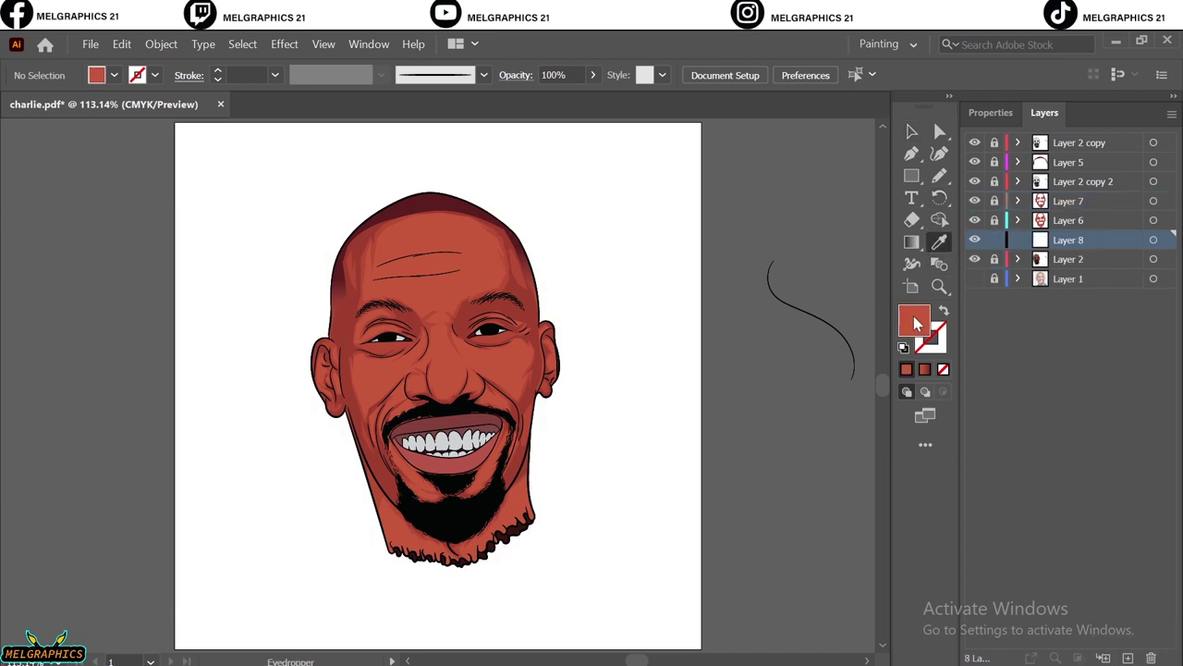
scroll(484, 278, "up", 5)
key("p")
scroll(278, 416, "up", 3)
left_click(481, 250)
left_click(403, 305)
left_click(400, 352)
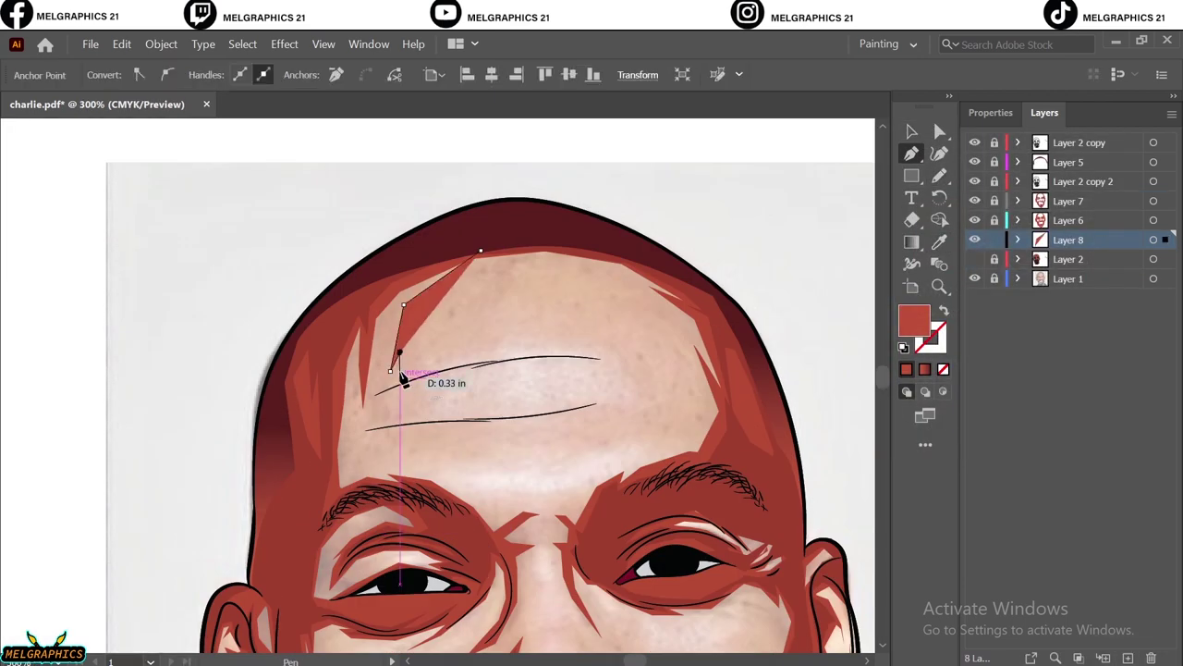
left_click(475, 350)
left_click(504, 351)
left_click(628, 361)
left_click(418, 384)
left_click(613, 397)
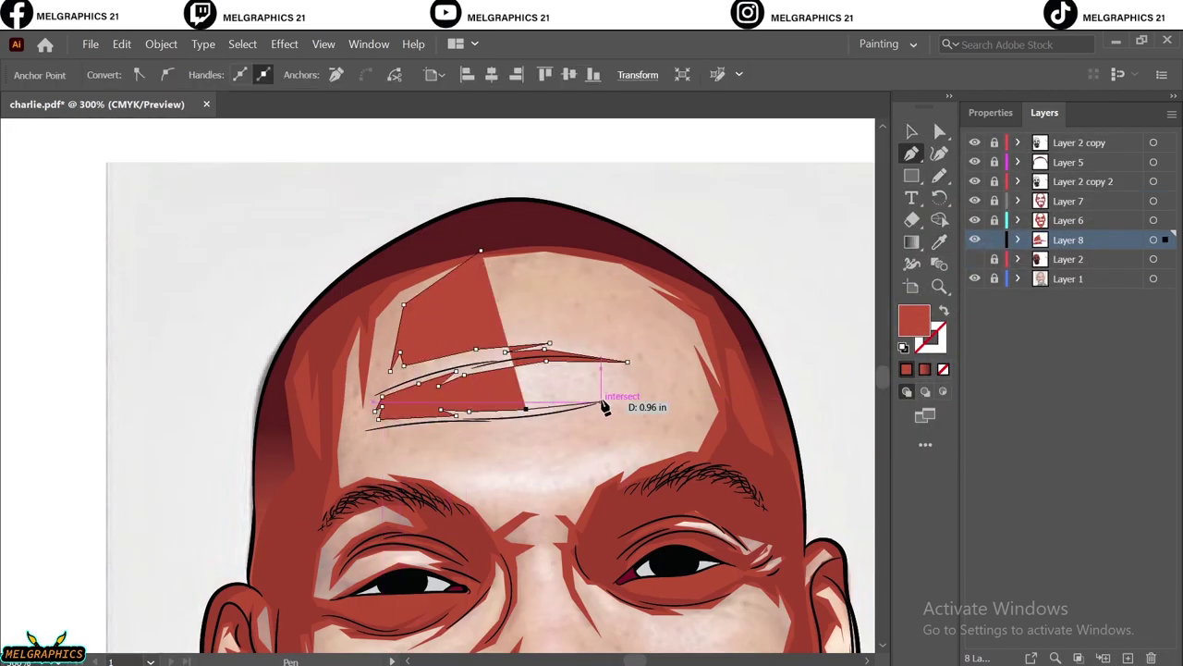
left_click(511, 421)
Step: Finish the forehead shadow around the brow bridge and close it
left_click(404, 430)
left_click(372, 459)
left_click(485, 507)
left_click(638, 458)
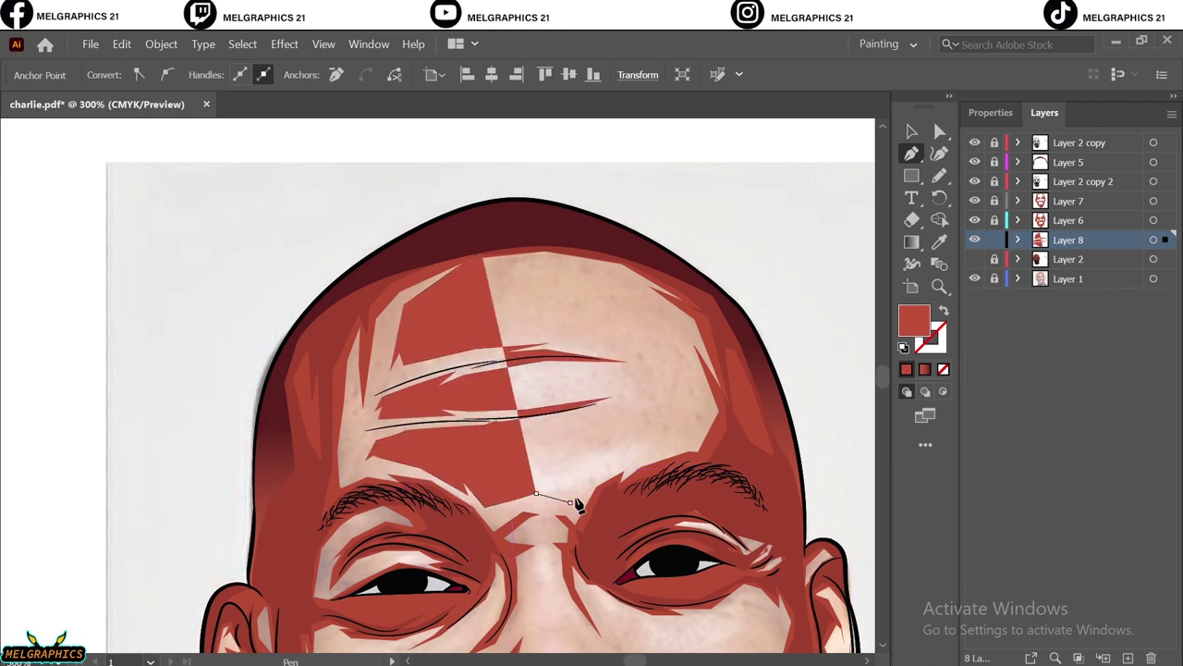
left_click(590, 546)
left_click(437, 519)
left_click(322, 394)
left_click(367, 285)
left_click(481, 251)
Step: Trace a shadow from the left cheek up and down the side of the nose
scroll(487, 256, "down", 5)
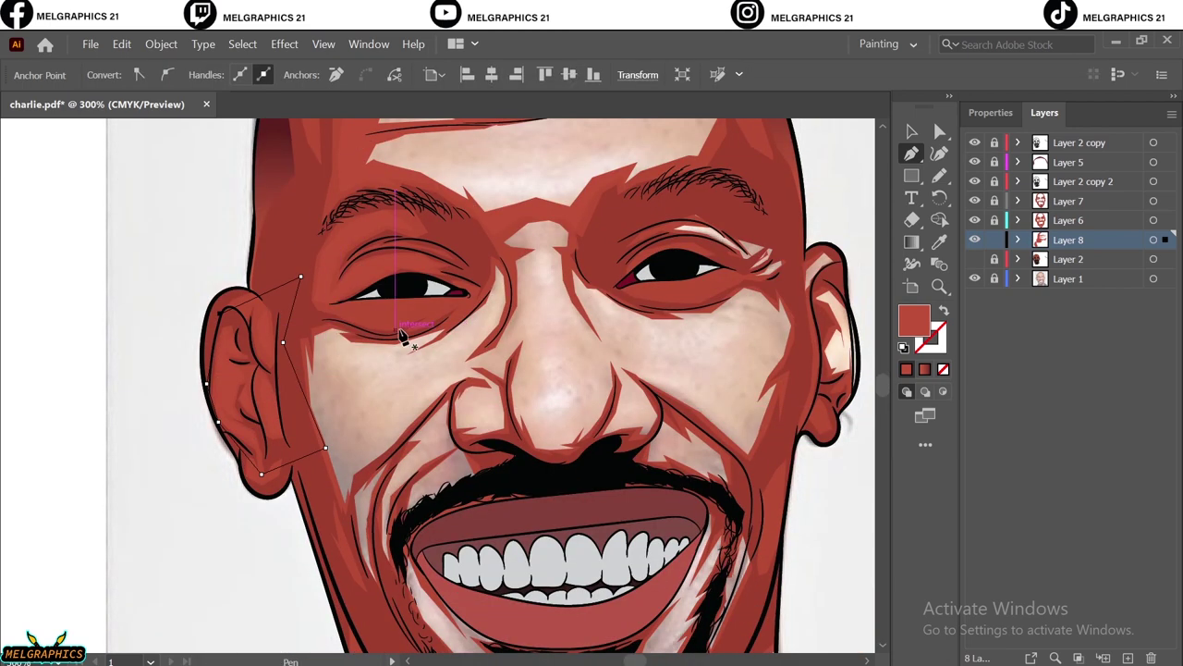
scroll(304, 343, "down", 1)
left_click(401, 411)
left_click(337, 446)
left_click(397, 469)
left_click(451, 421)
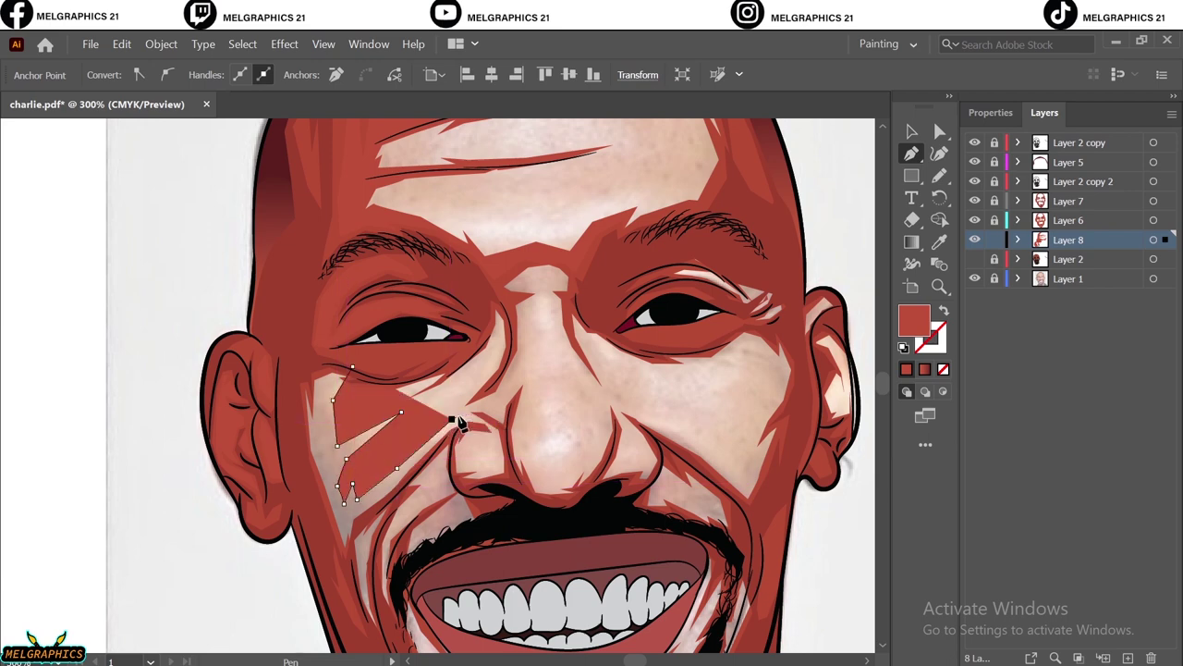
left_click(512, 382)
left_click(530, 367)
left_click(492, 396)
left_click(502, 428)
left_click(464, 437)
left_click(459, 460)
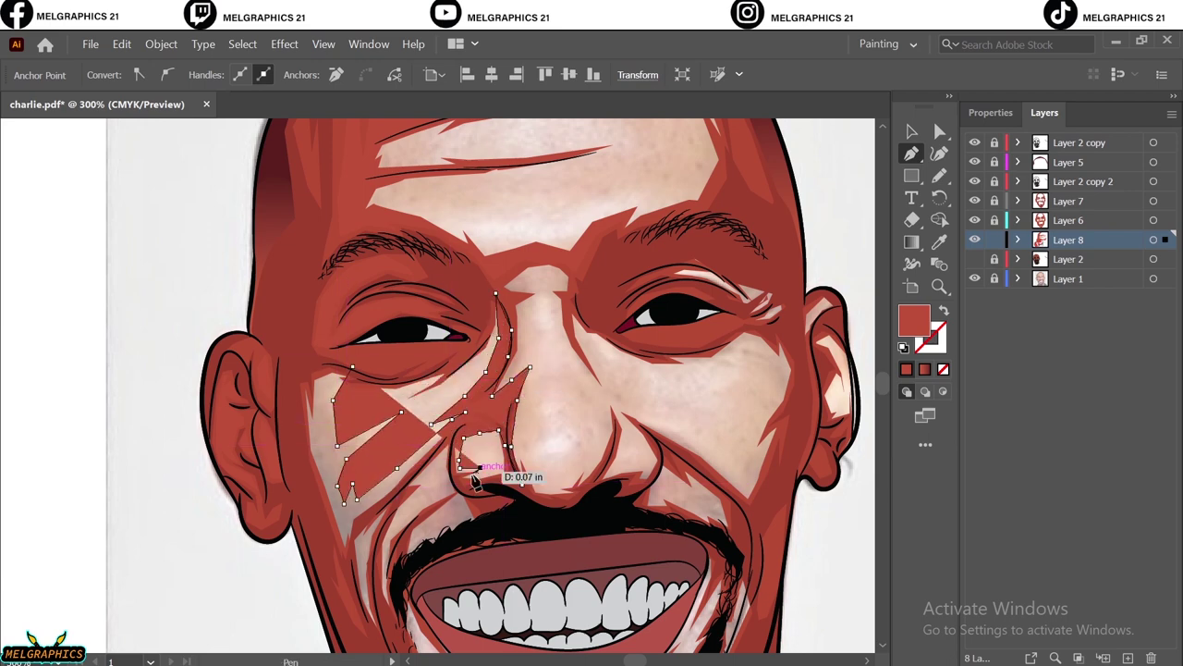
Step: Continue the shadow along the mustache edge and up the jaw
left_click(524, 499)
left_click(469, 552)
left_click(407, 638)
left_click(314, 534)
left_click(279, 416)
left_click(289, 307)
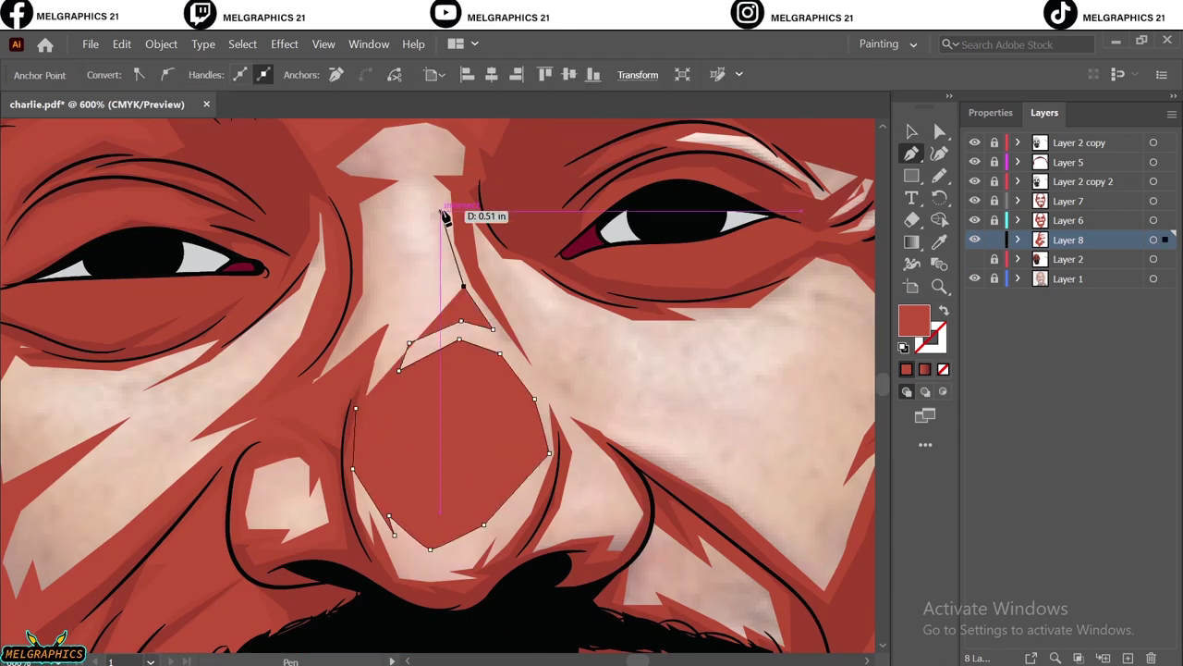
Step: Close a shadow shape around the nose bridge, across the brow and down the cheek
left_click(443, 201)
left_click(379, 201)
scroll(357, 217, "up", 2)
left_click(562, 347)
left_click(589, 481)
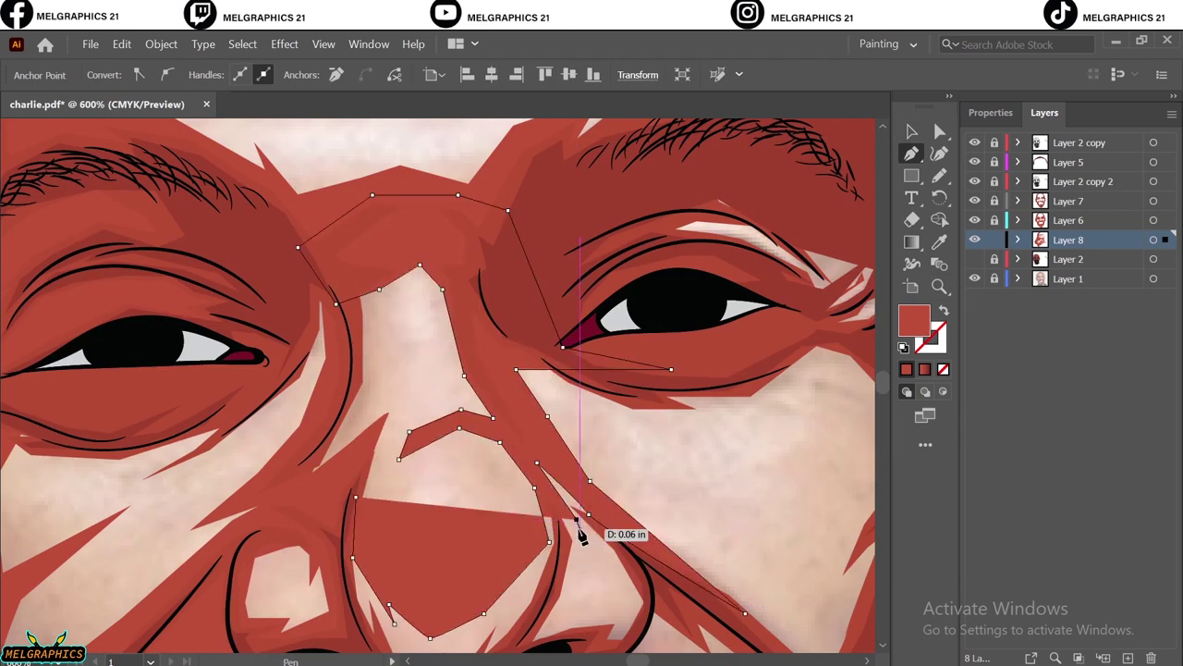
left_click(577, 520)
scroll(580, 535, "down", 2)
Step: Start further shadow shapes on the cheek, beside the eye and on the forehead
left_click(602, 422)
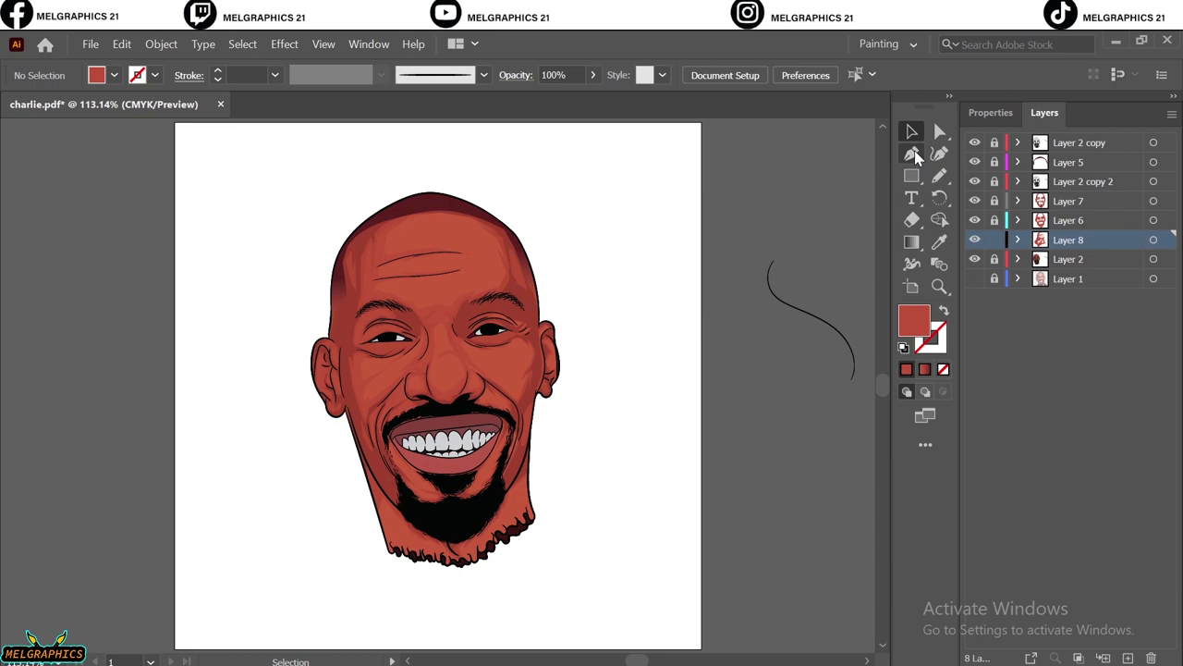
left_click(912, 154)
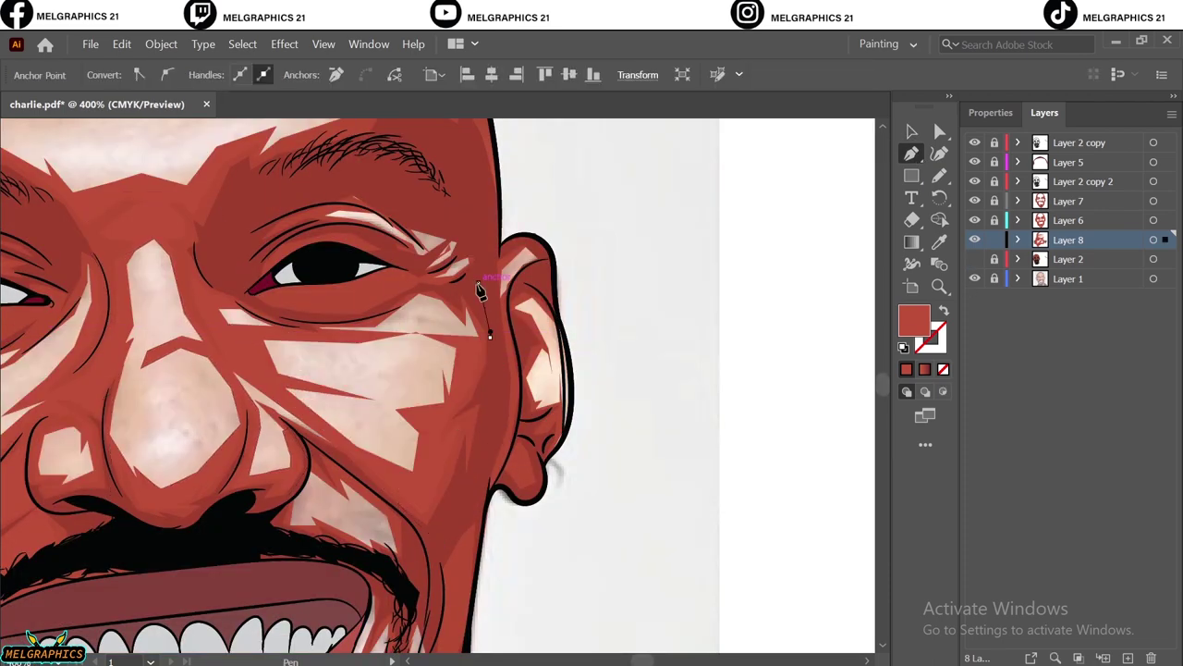
scroll(407, 416, "down", 4)
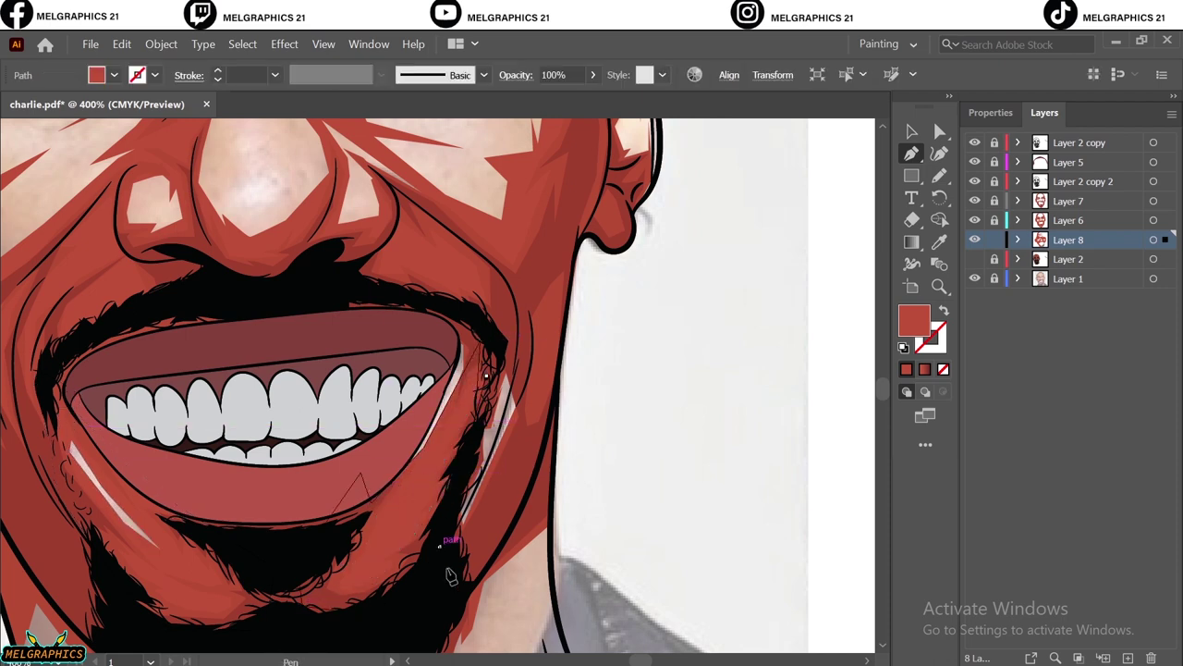
scroll(541, 342, "down", 3)
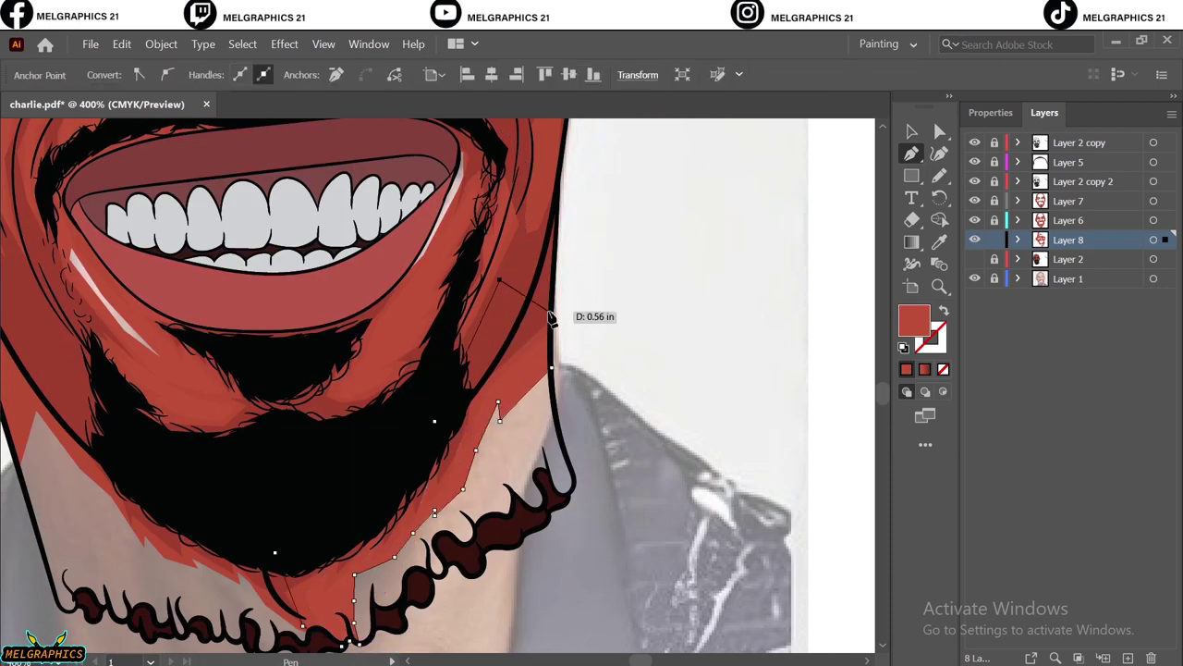
scroll(108, 508, "left", 2)
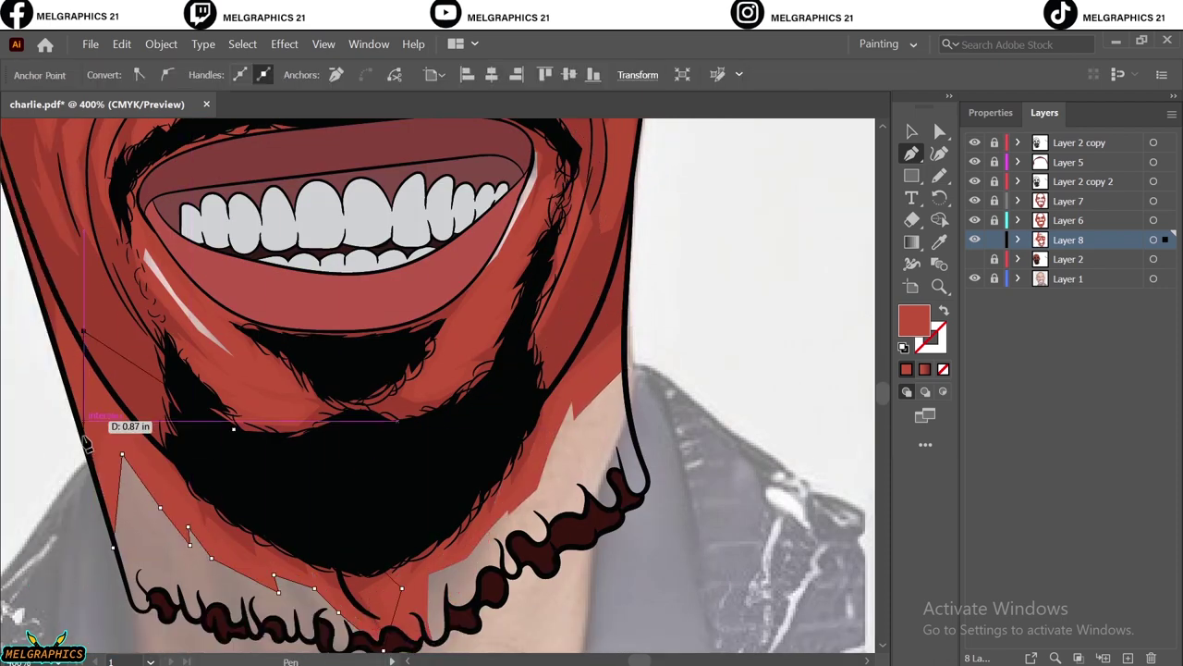
key("ctrl+0")
scroll(527, 296, "up", 4)
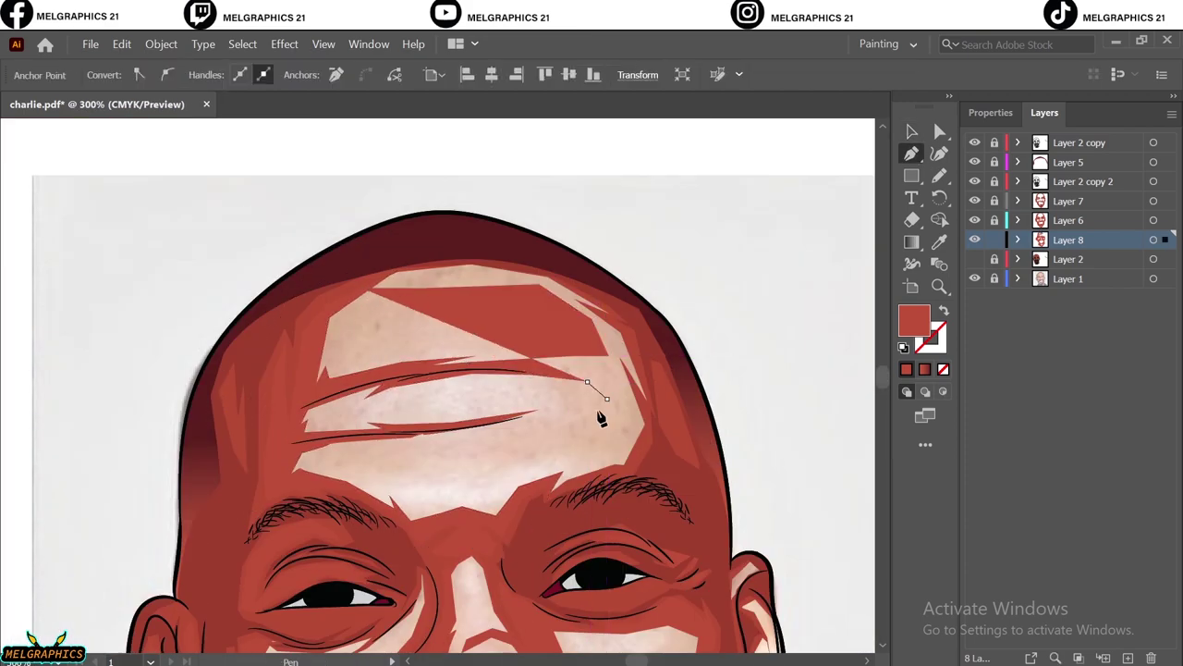
left_click(635, 297)
left_click(527, 251)
Step: Select all the shading shapes and try the fill Color Picker and Recolor options
key("Escape")
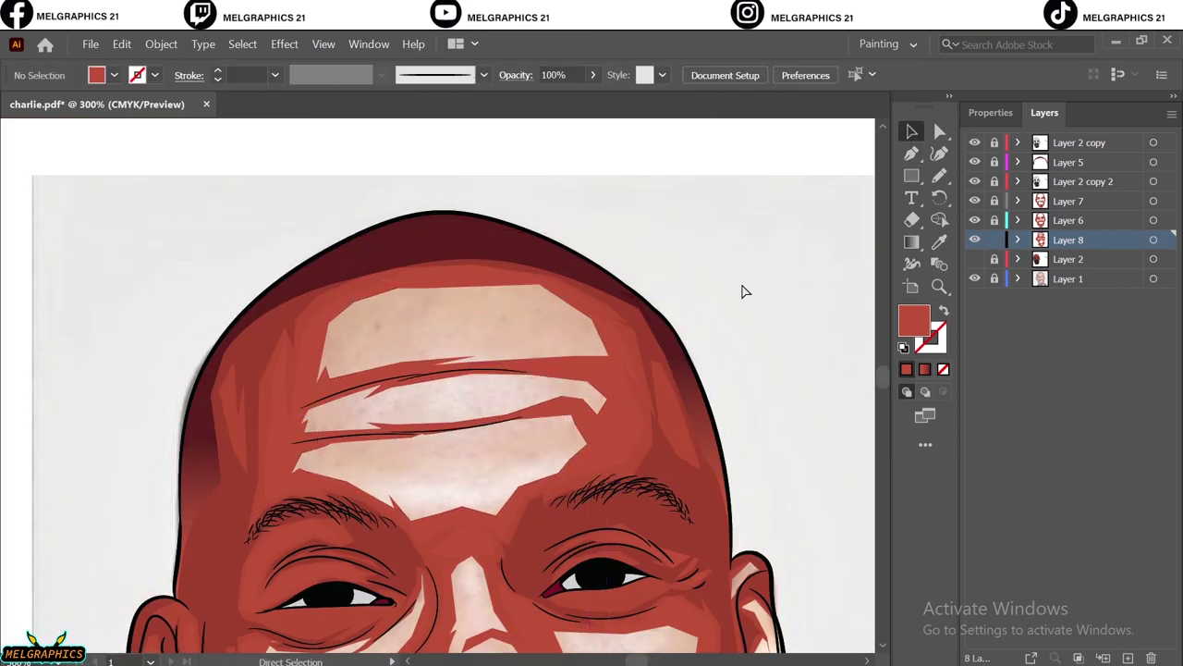
key("ctrl+0")
key("ctrl+a")
key("i")
scroll(418, 312, "up", 5)
double_click(914, 319)
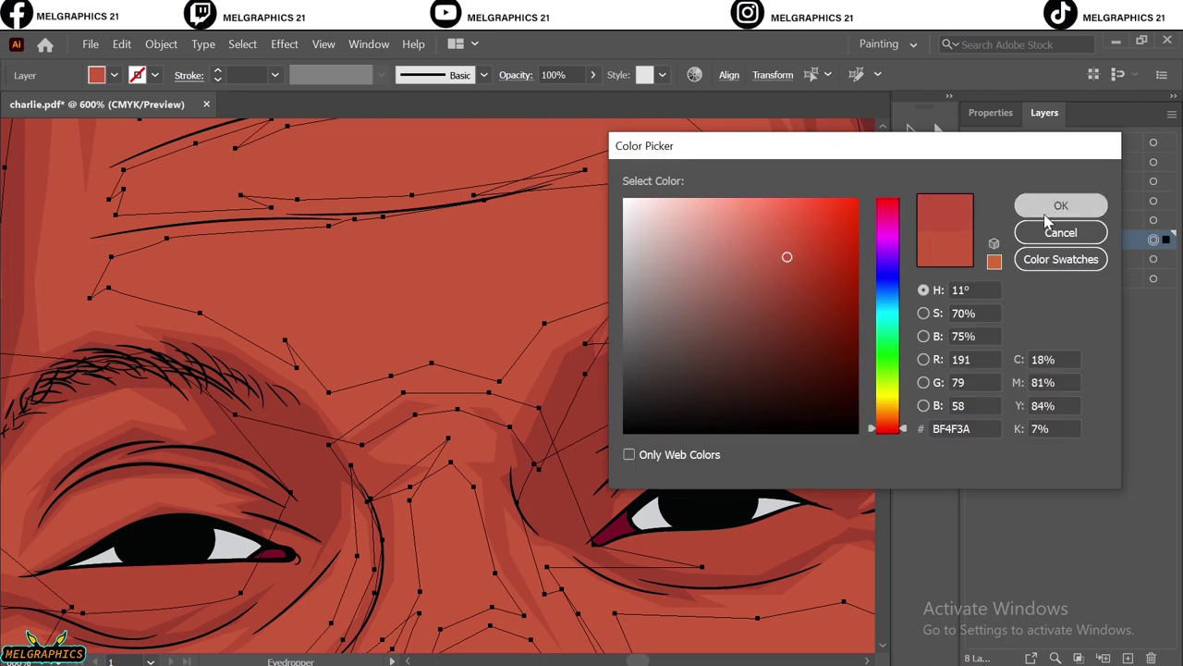
key("Escape")
left_click(121, 43)
key("Escape")
left_click(435, 269)
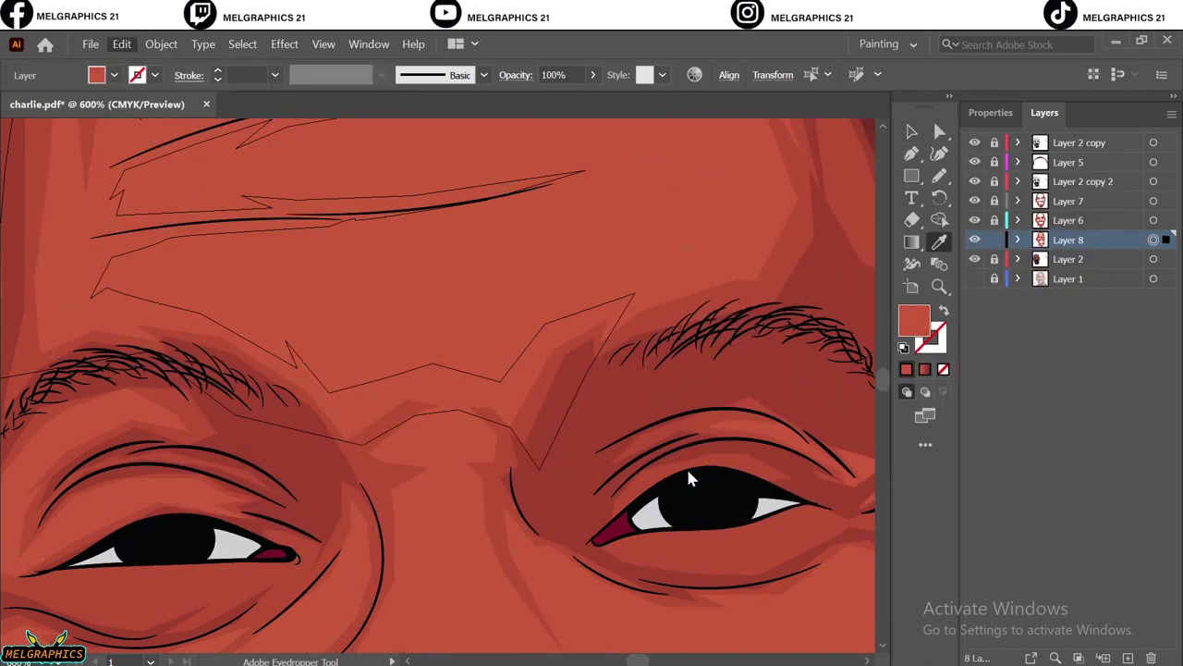
key("Escape")
Step: Apply a darker red fill to the shading, including Layer 7's shadows
double_click(914, 319)
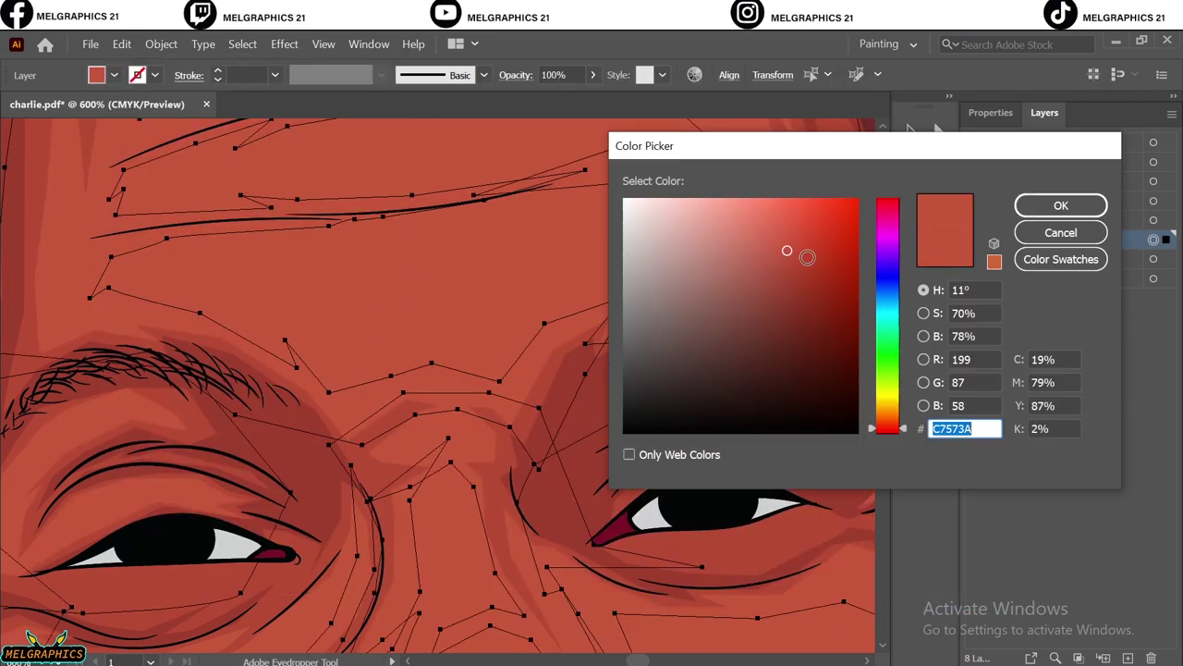
key("Escape")
key("ctrl+a")
double_click(915, 319)
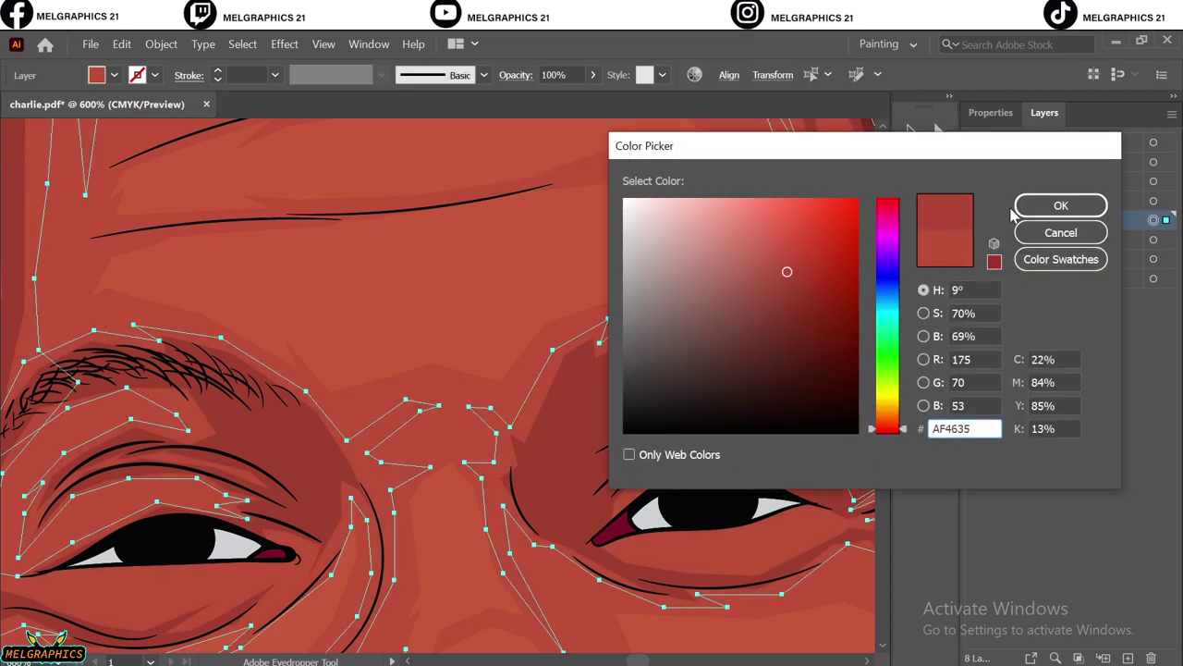
key("Escape")
left_click(872, 231, "ctrl")
double_click(914, 319)
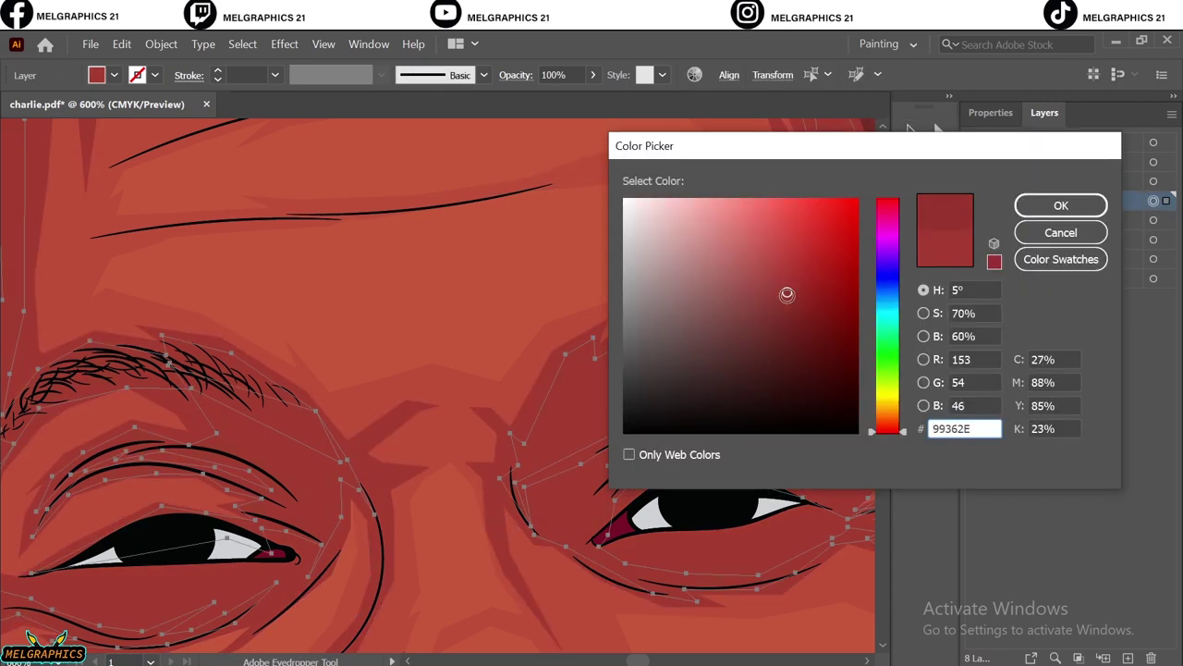
key("Escape")
key("ctrl+shift+a")
key("ctrl+0")
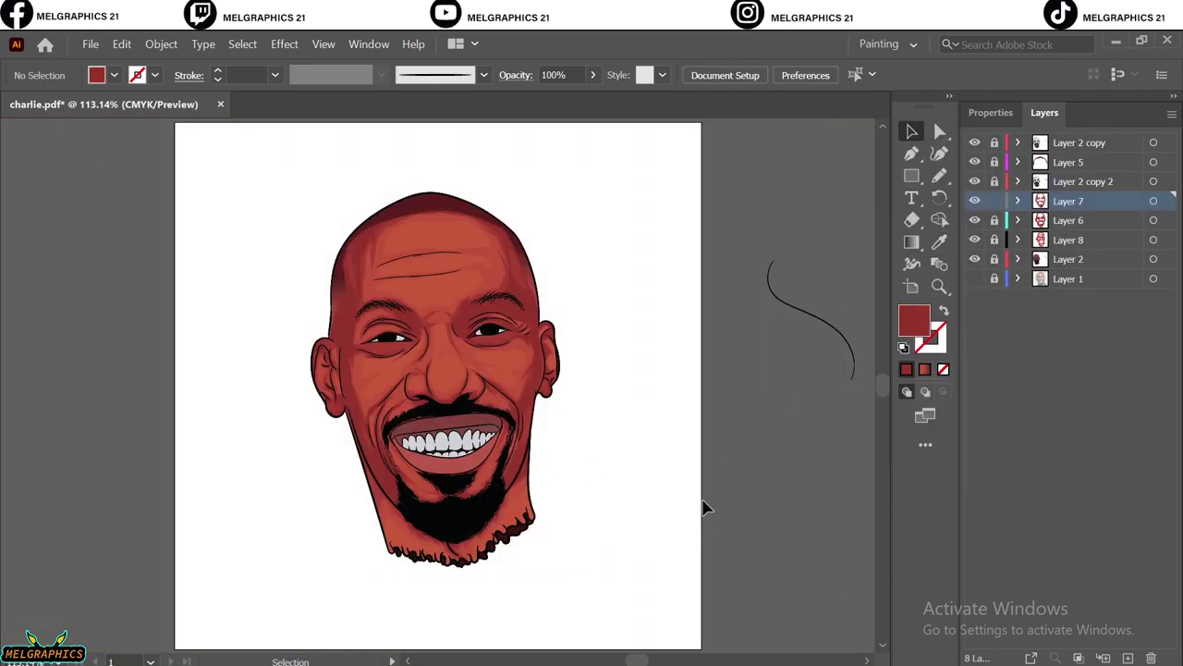
Step: Darken all face shading further with the Color Picker and reduced Recolor Artwork brightness
key("ctrl+a")
double_click(915, 319)
left_click(782, 286)
left_click(1062, 206)
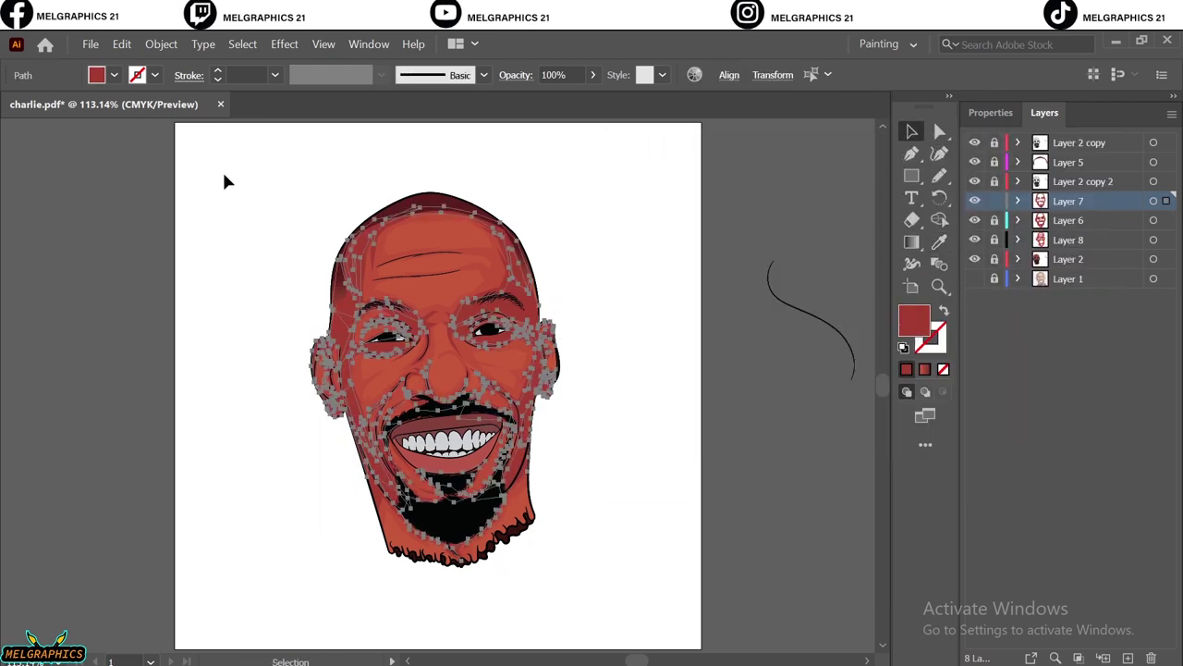
double_click(914, 319)
key("Escape")
left_click(816, 237)
left_click(1153, 201)
left_click(694, 75)
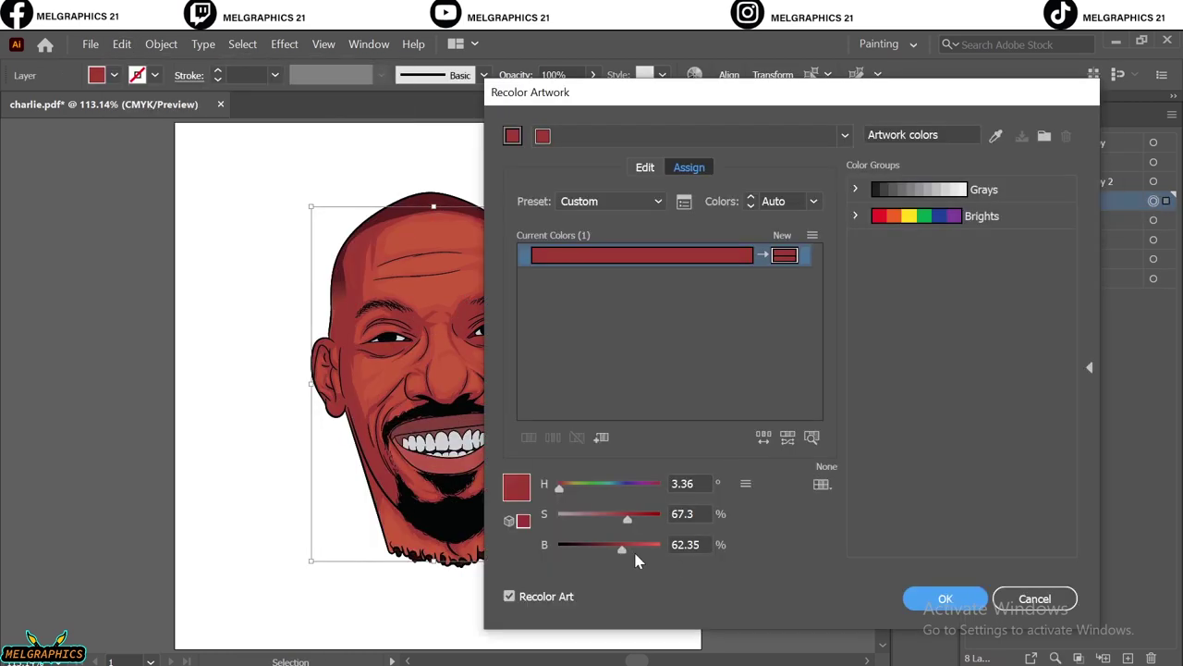
key("Escape")
Step: Pick a darker maroon fill, add Layer 9, and place the first chin shadow point
left_click(729, 532)
key("ctrl+l")
double_click(914, 319)
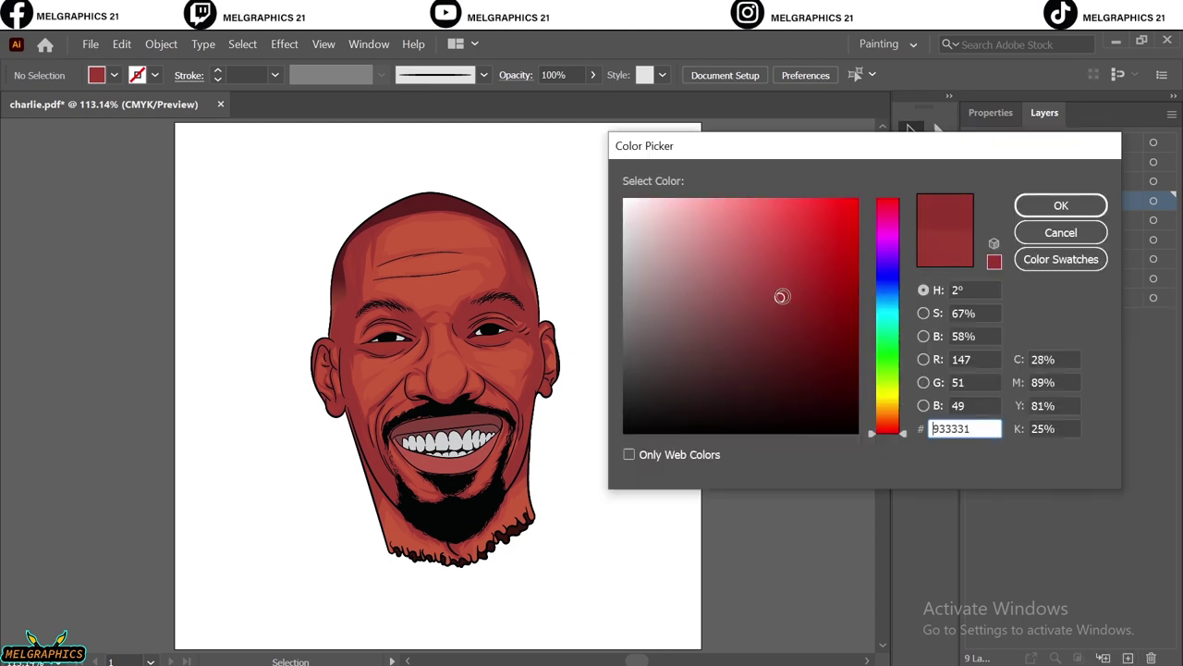
left_click(983, 204)
key("p")
scroll(463, 550, "up", 3)
left_click(324, 476)
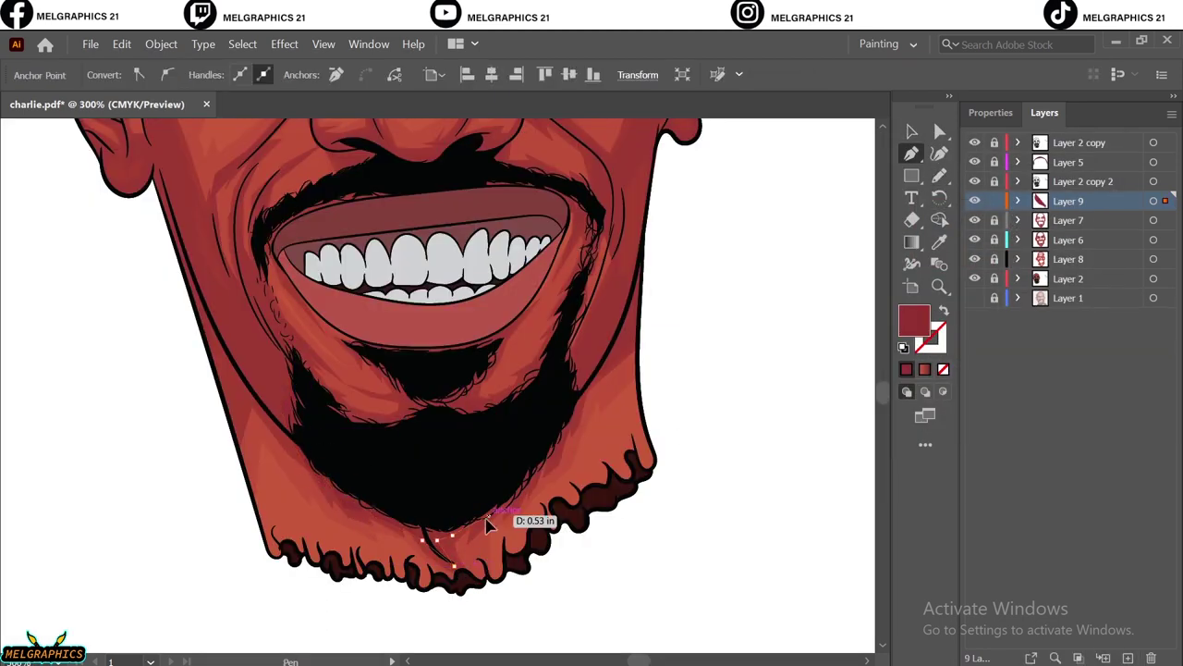
Step: Trace a maroon shadow along the beard outline, upper lip and lower lip
left_click(512, 507)
left_click(539, 473)
left_click(568, 432)
left_click(584, 384)
left_click(609, 352)
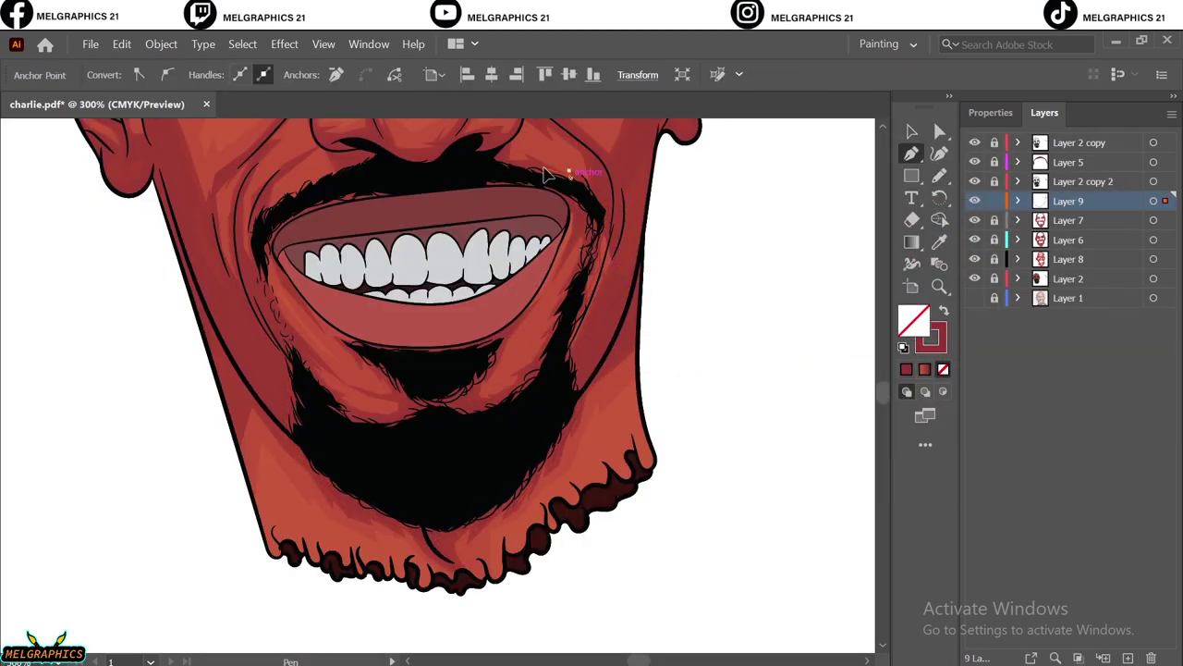
left_click_drag(545, 173, 573, 211)
left_click_drag(586, 274, 564, 296)
left_click_drag(535, 341, 485, 399)
mouse_move(499, 347)
left_mouse_down()
mouse_move(435, 356)
mouse_move(400, 393)
left_mouse_up()
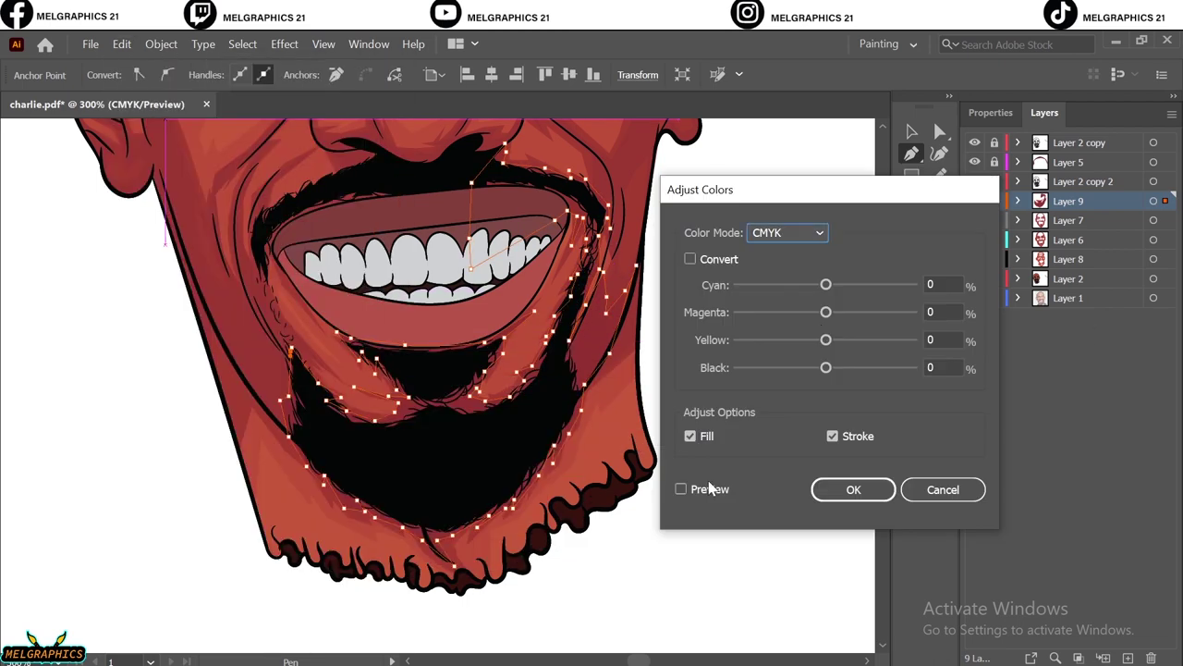
left_click(681, 489)
key("Return")
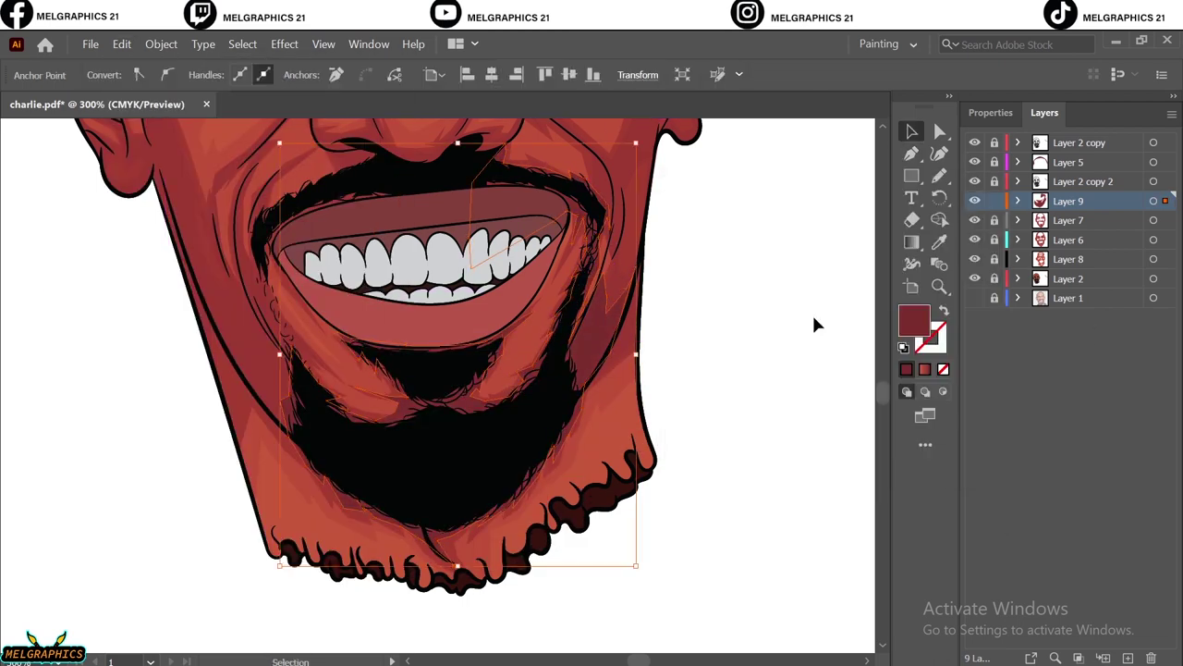
key("ctrl+0")
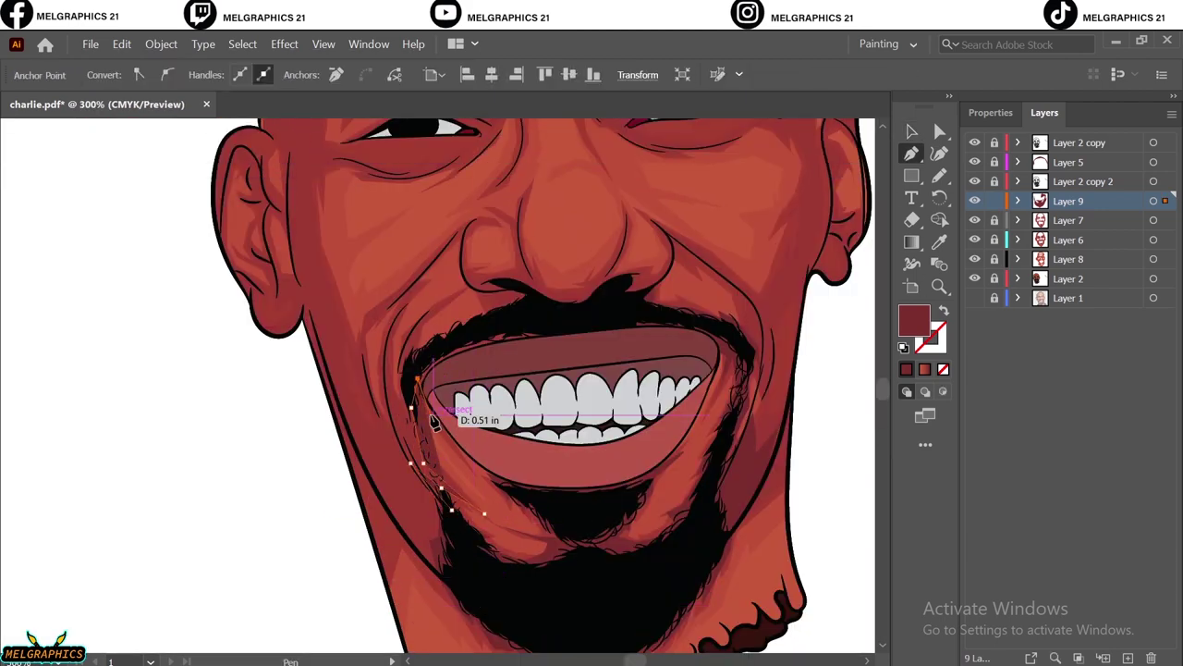
Step: Draw shadow shapes along the cheek crease and down the left side of the face
left_click(425, 279)
left_click(370, 324)
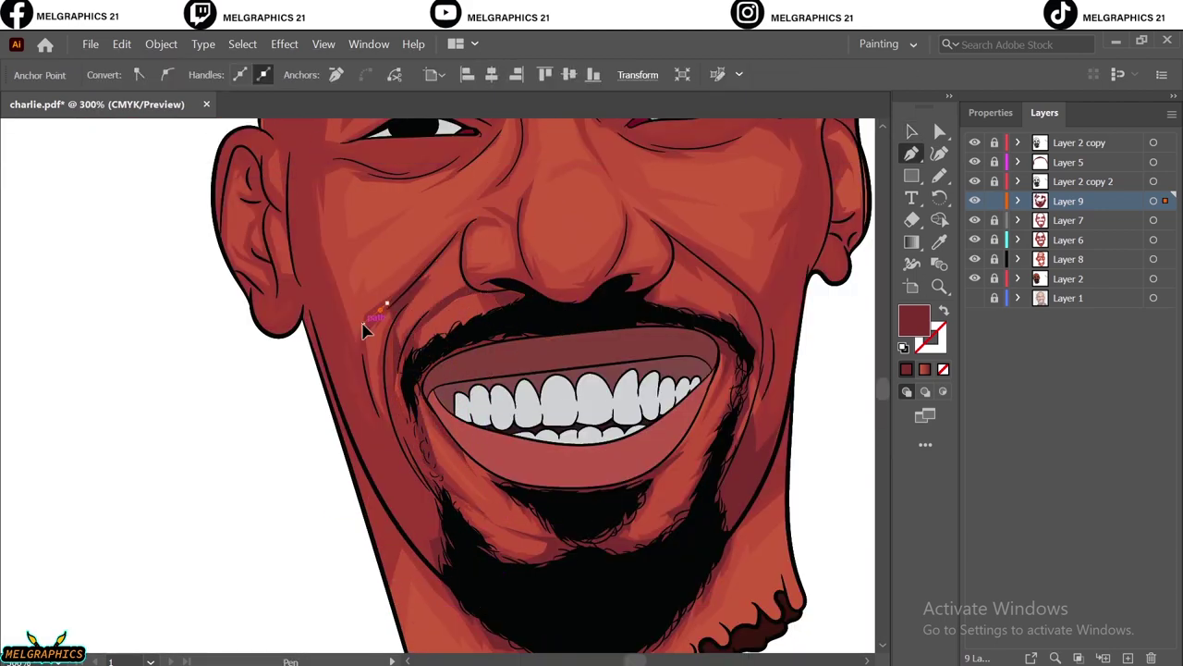
left_click(412, 407)
scroll(370, 536, "up", 3)
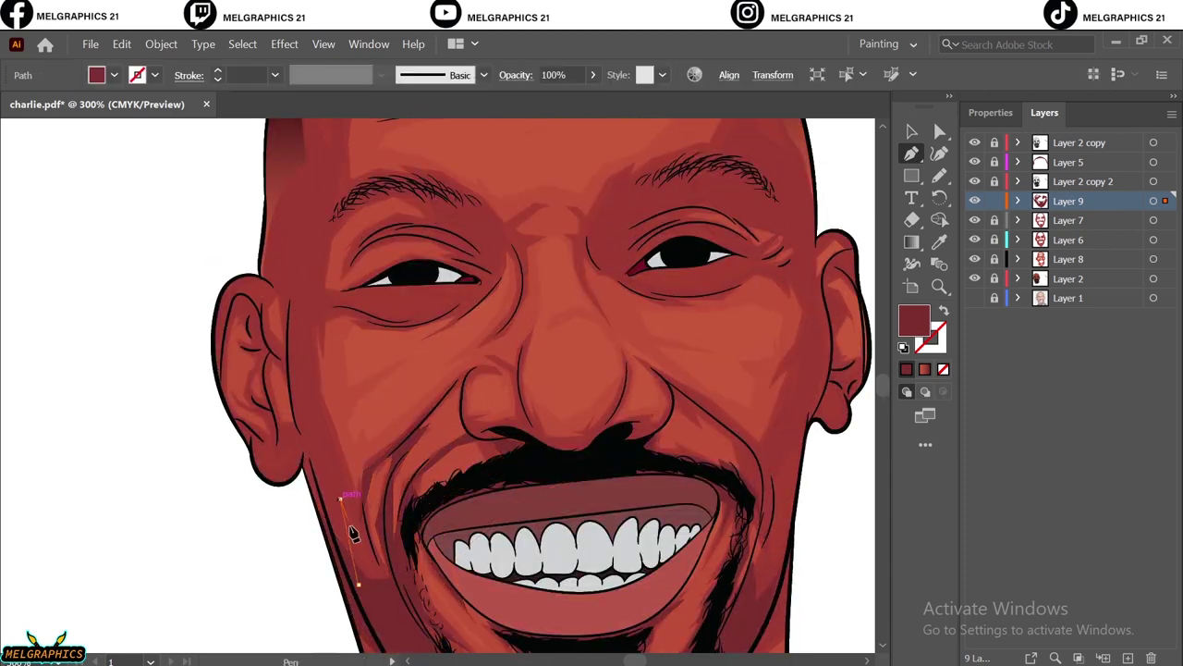
left_click(354, 492)
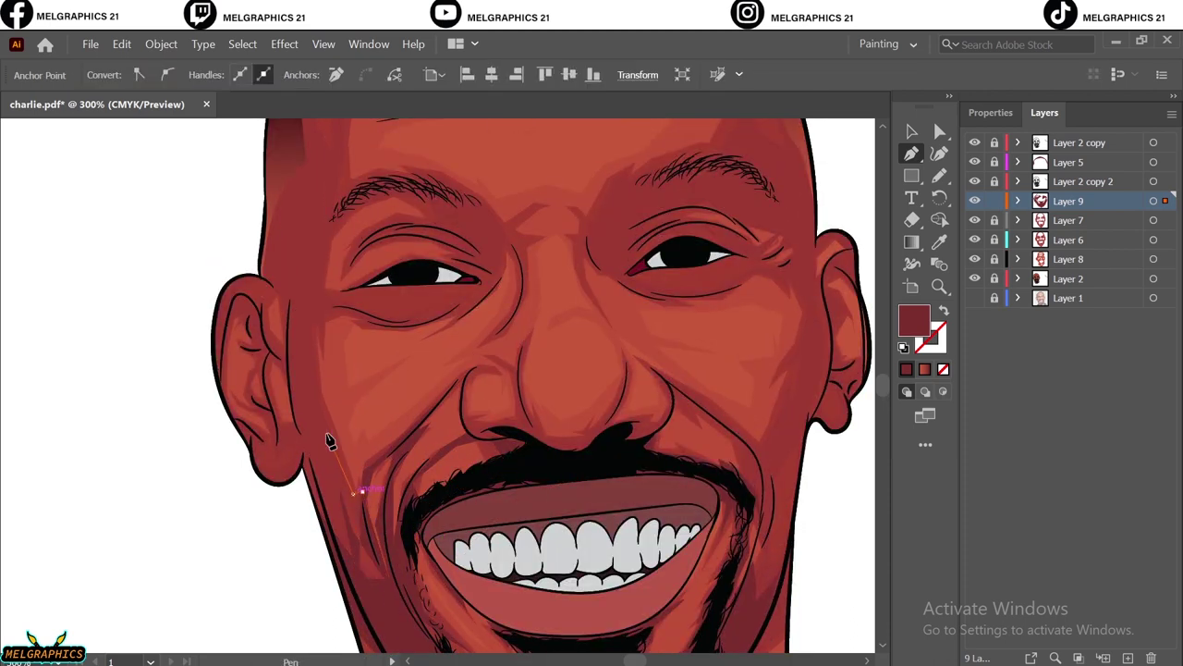
left_click(314, 228)
left_click(317, 180)
left_click(301, 462)
left_click(342, 584)
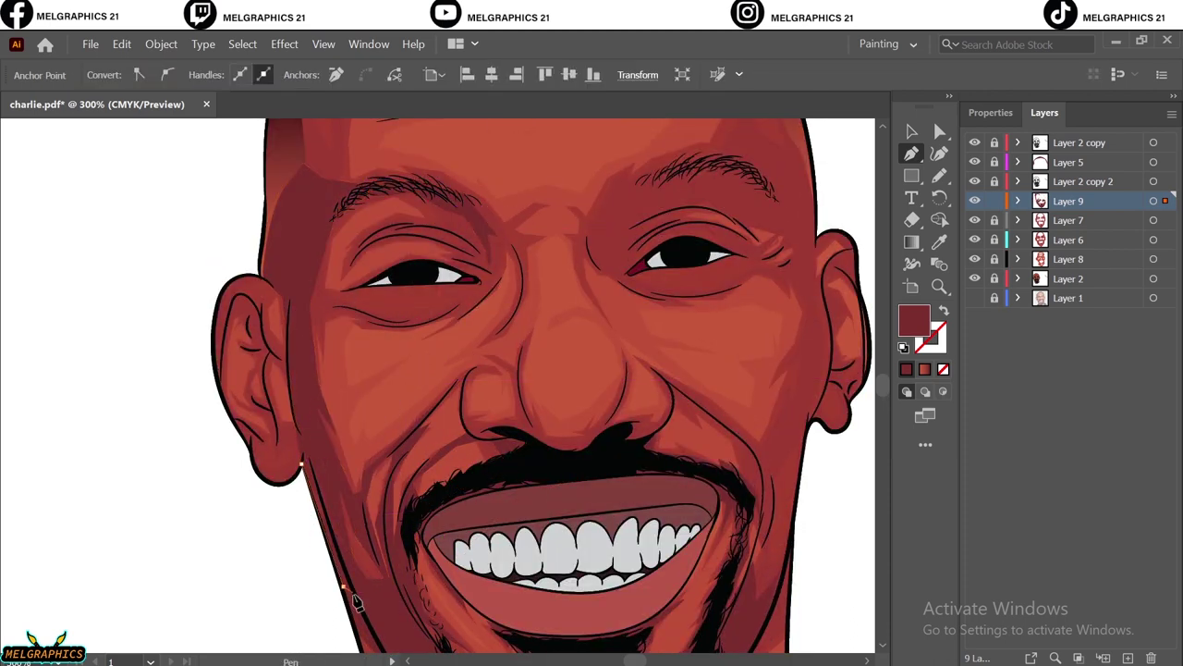
key("v")
key("ctrl+shift+a")
key("ctrl+0")
Step: Trace maroon shadow shapes along the ear edge and around the ear lobe
left_click(912, 154)
scroll(441, 410, "up", 5)
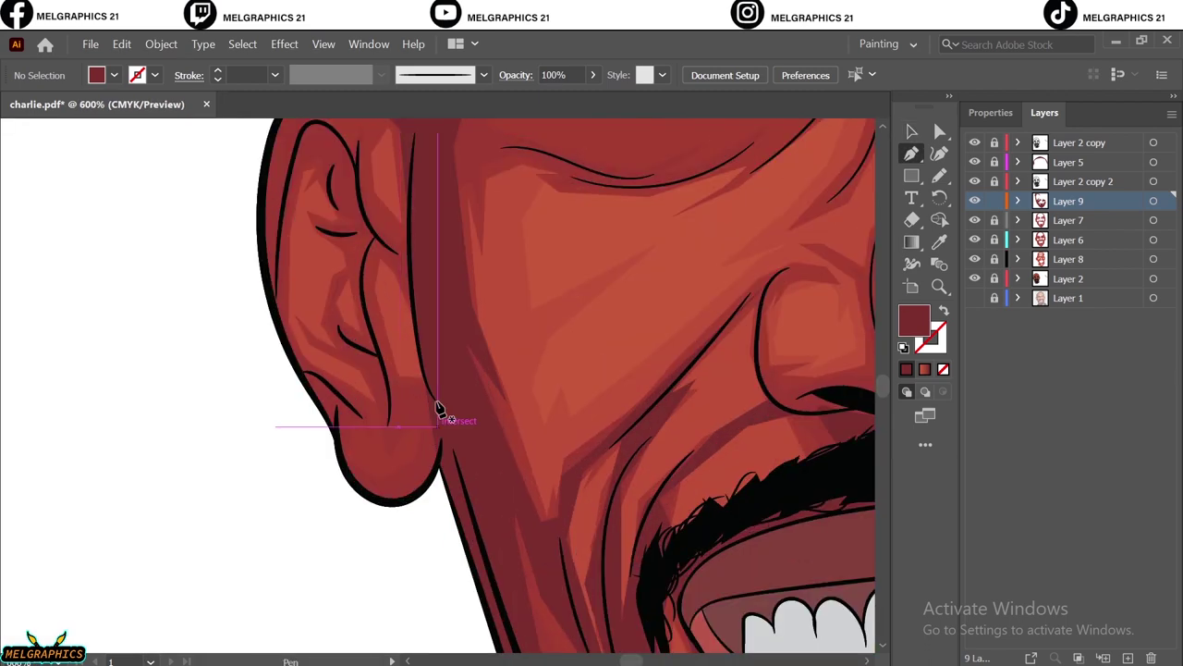
left_click(383, 491)
left_click(436, 401)
left_click_drag(436, 402, 528, 491)
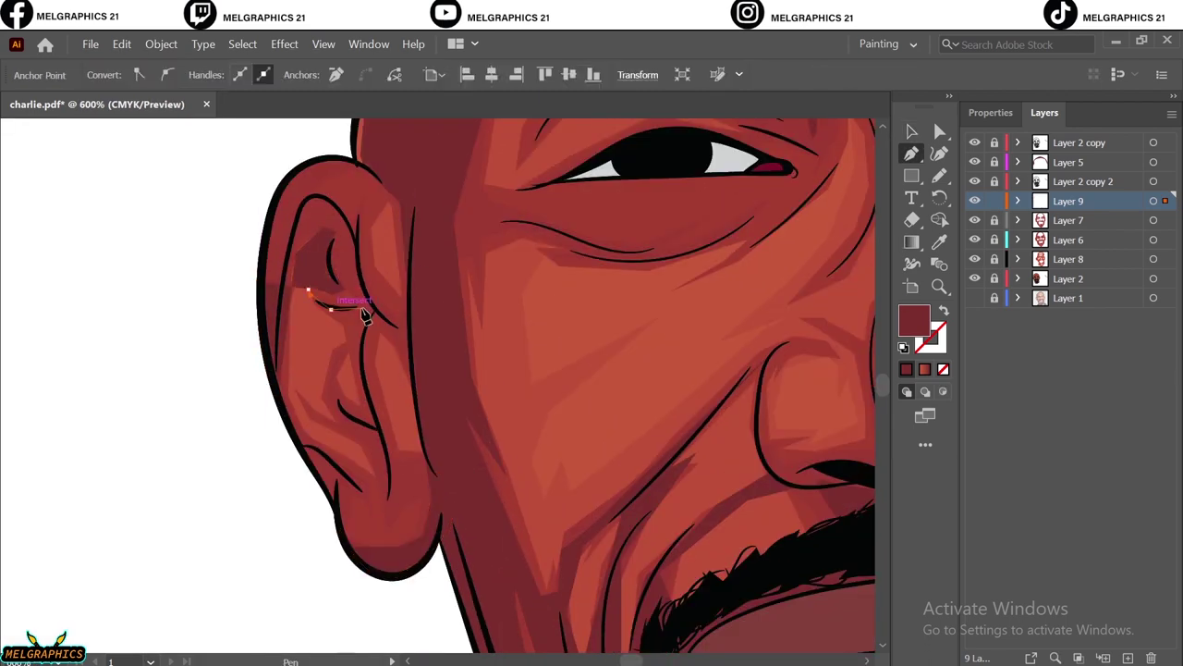
left_click(389, 182)
left_click(319, 159)
left_click_drag(257, 279, 267, 355)
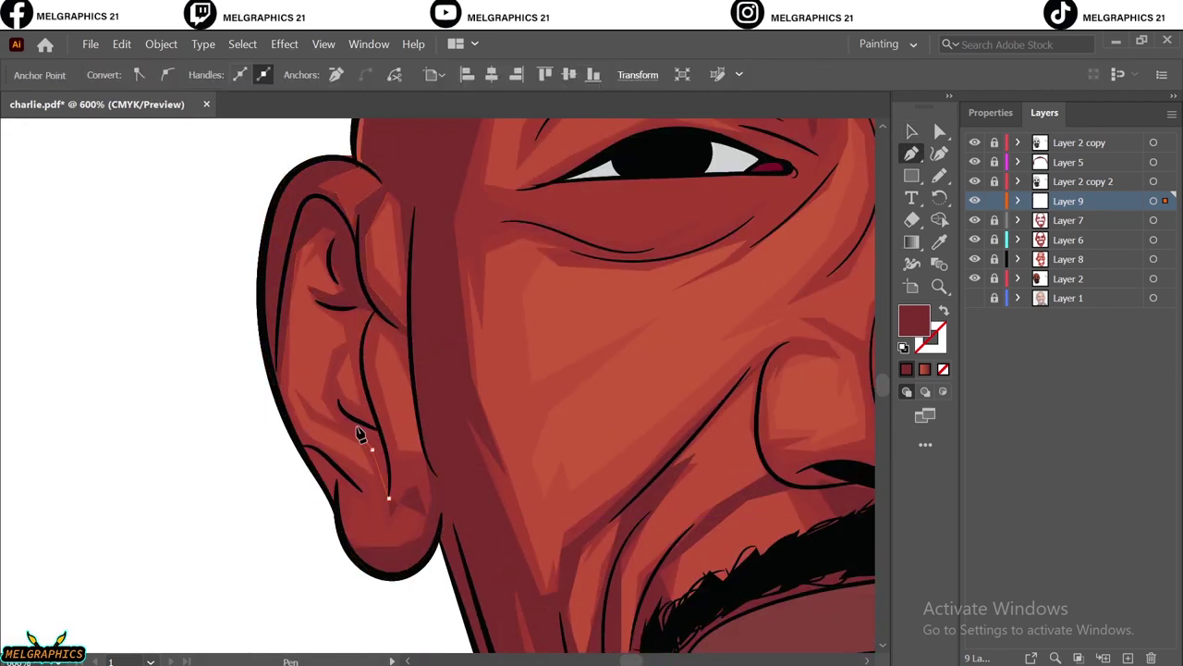
left_click(365, 340)
left_click(427, 516)
left_click(341, 531)
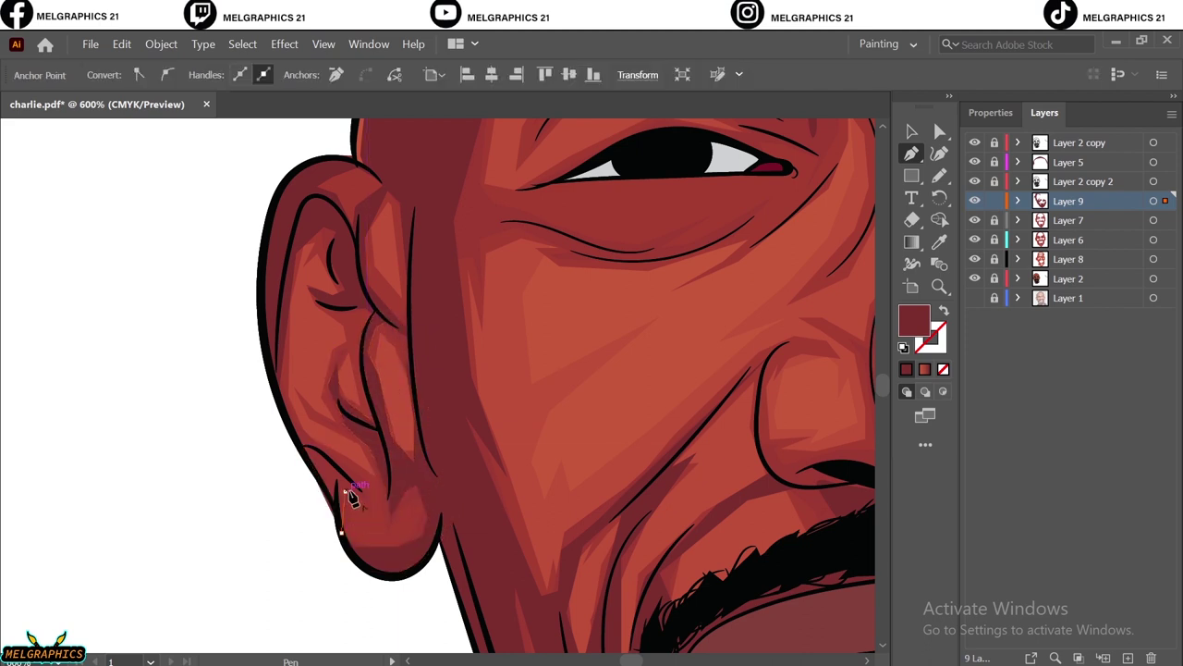
Step: Draw a shadow shape under the left lower eyelid and eye bag toward the eye corner
left_click_drag(828, 272, 616, 444)
left_click(307, 270)
left_click(317, 335)
left_click(341, 386)
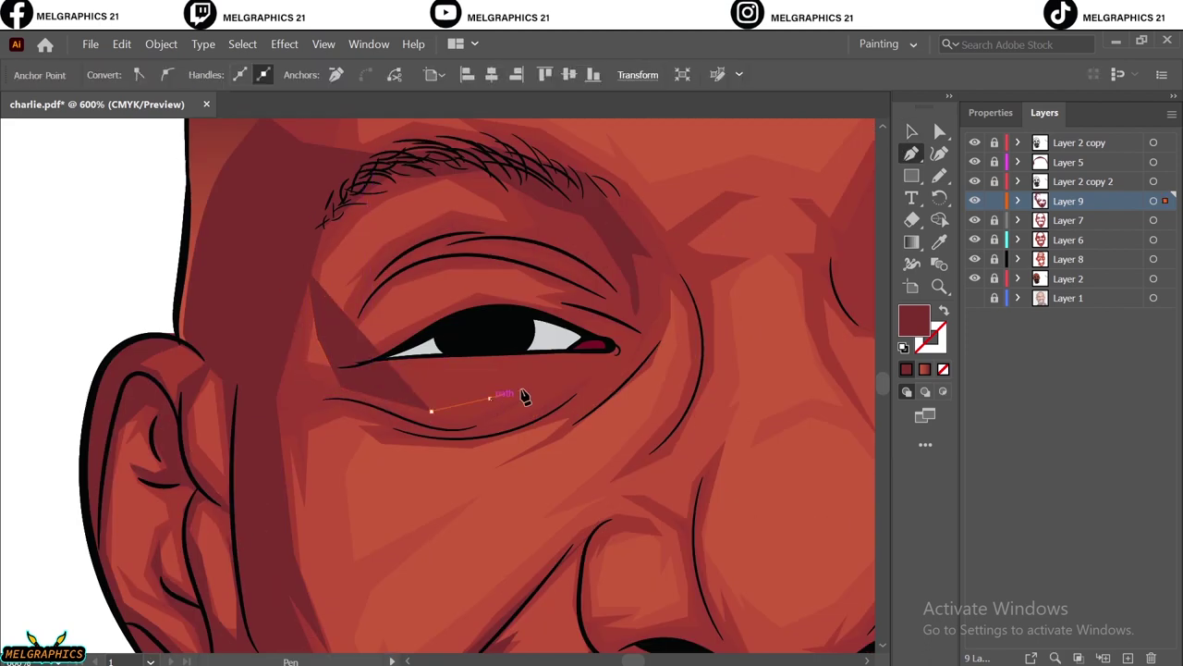
left_click(432, 410)
left_click(543, 378)
left_click(493, 441)
left_click(431, 450)
left_click(368, 440)
left_click(305, 469)
left_click(279, 425)
left_click(244, 364)
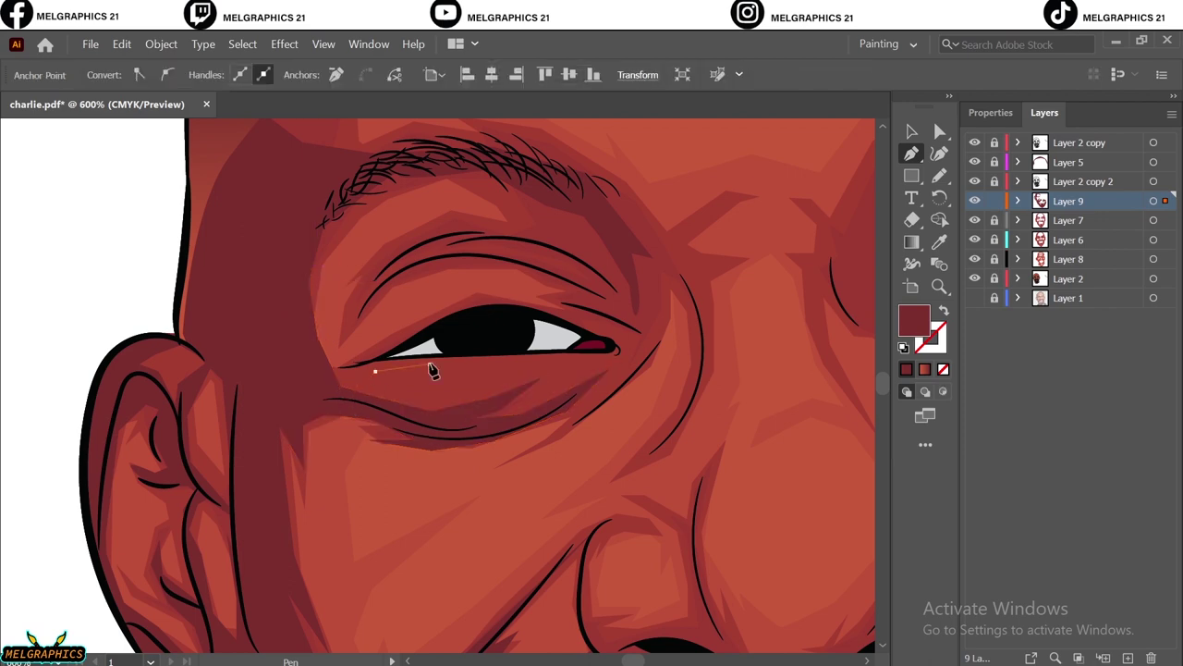
key("ctrl+0")
Step: Add a shading shape above the left brow, down the forehead edge and beside the inner eyebrow
scroll(727, 370, "up", 5)
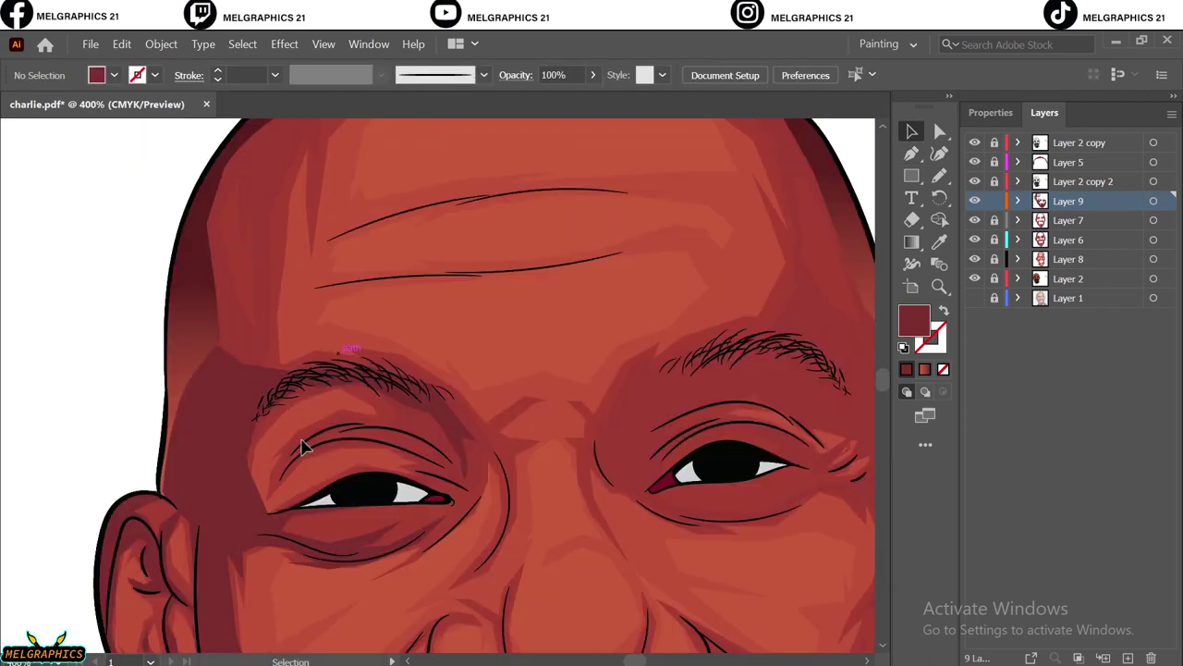
scroll(299, 449, "up", 3)
left_click(319, 216)
left_click(212, 314)
left_click(182, 413)
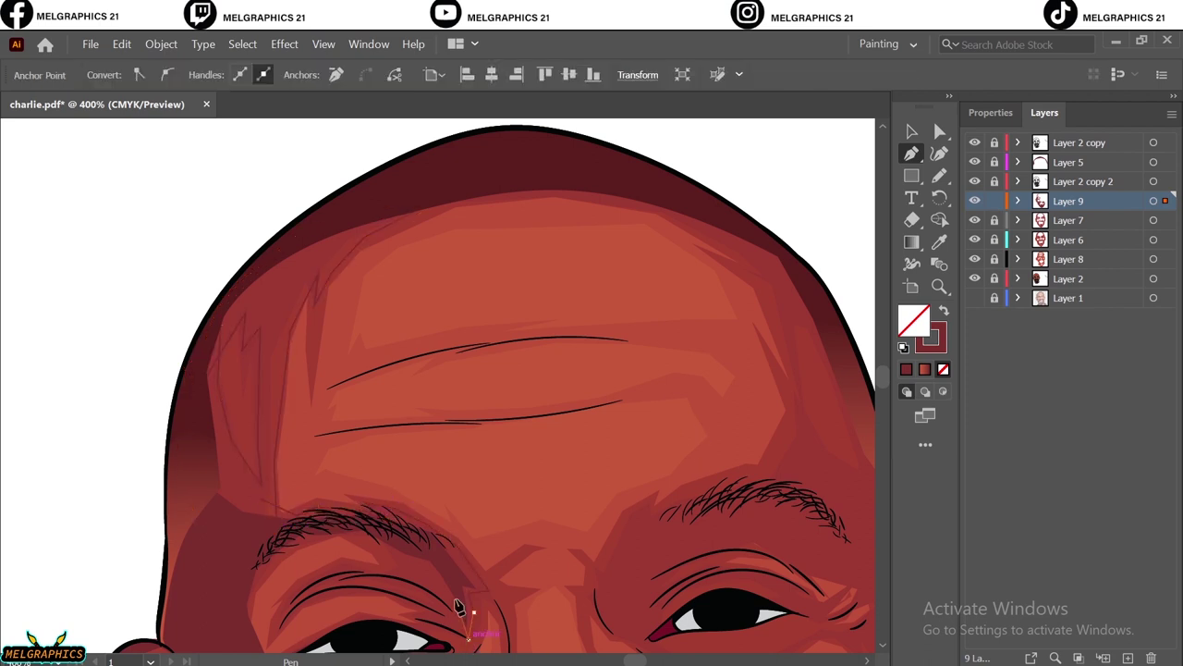
scroll(462, 618, "down", 2)
left_click(346, 548)
left_click(296, 558)
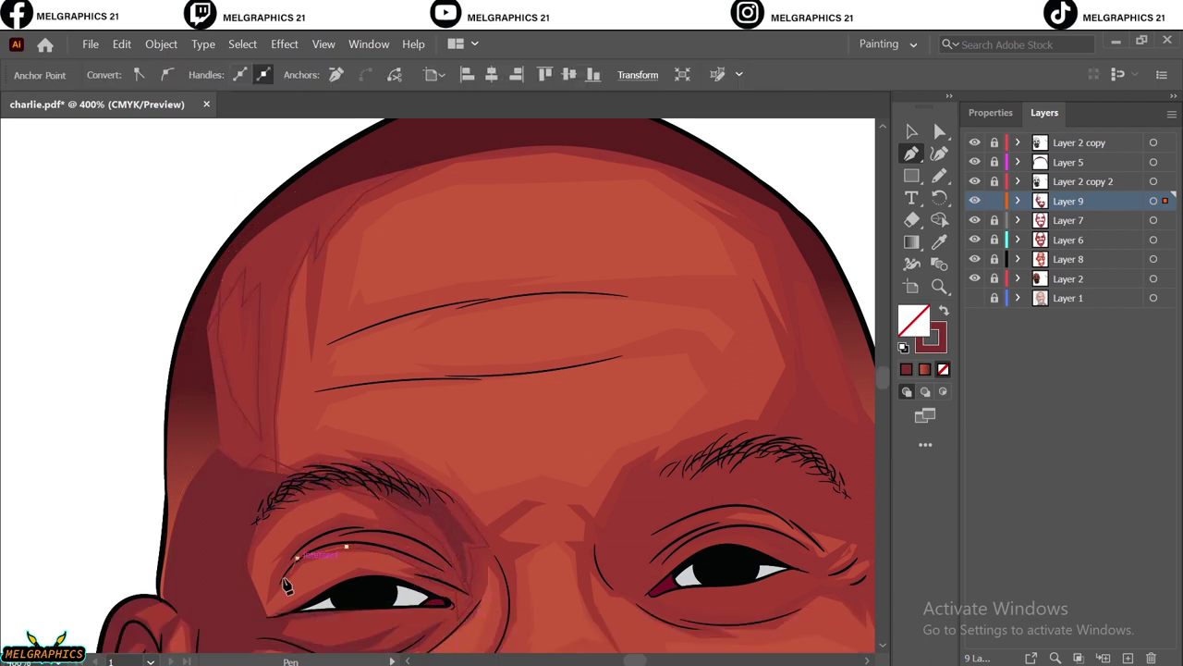
left_click(912, 132)
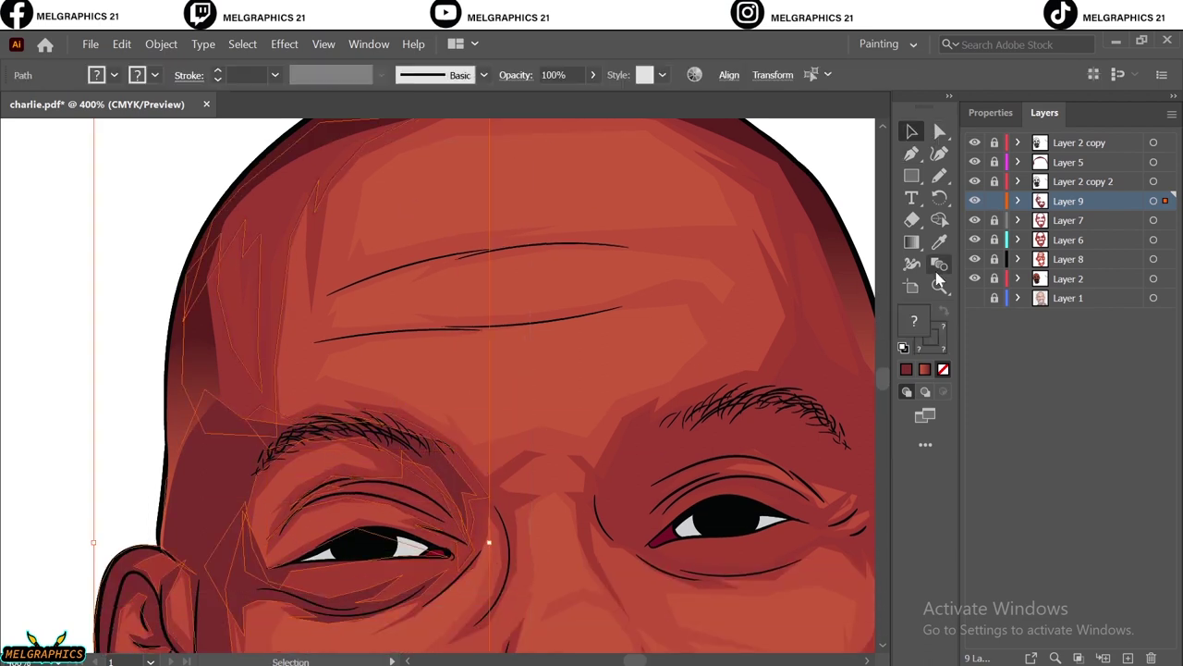
Step: Save the document and clear the current selection
left_click(91, 44)
left_click(121, 199)
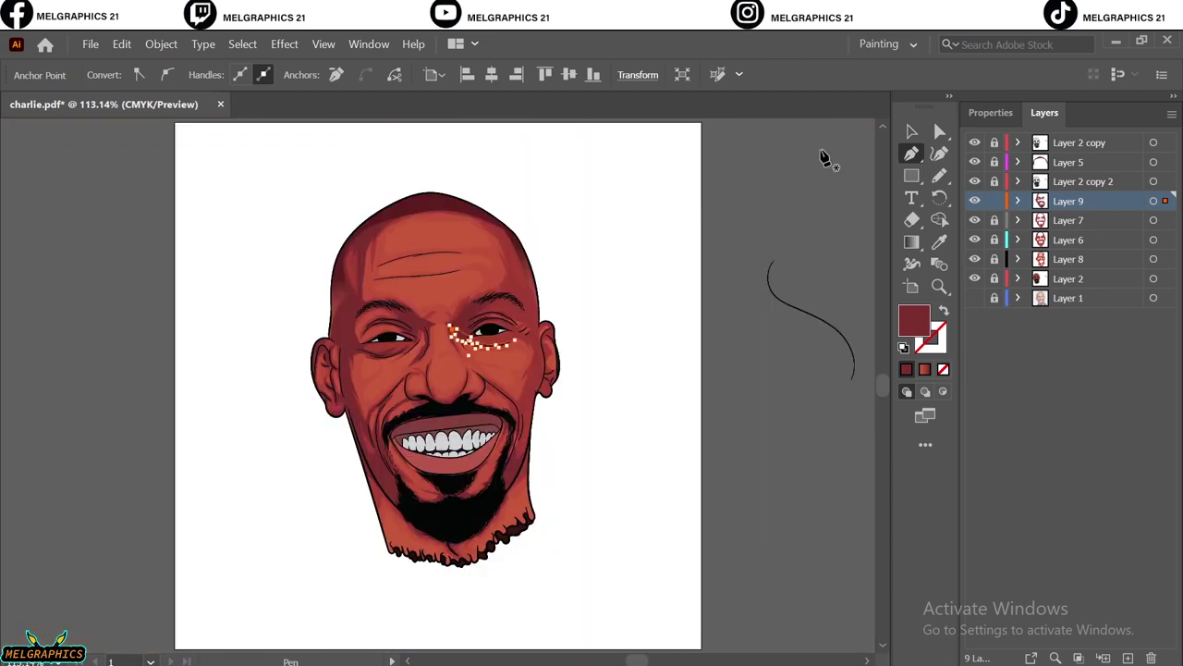
key("v")
left_click(645, 489)
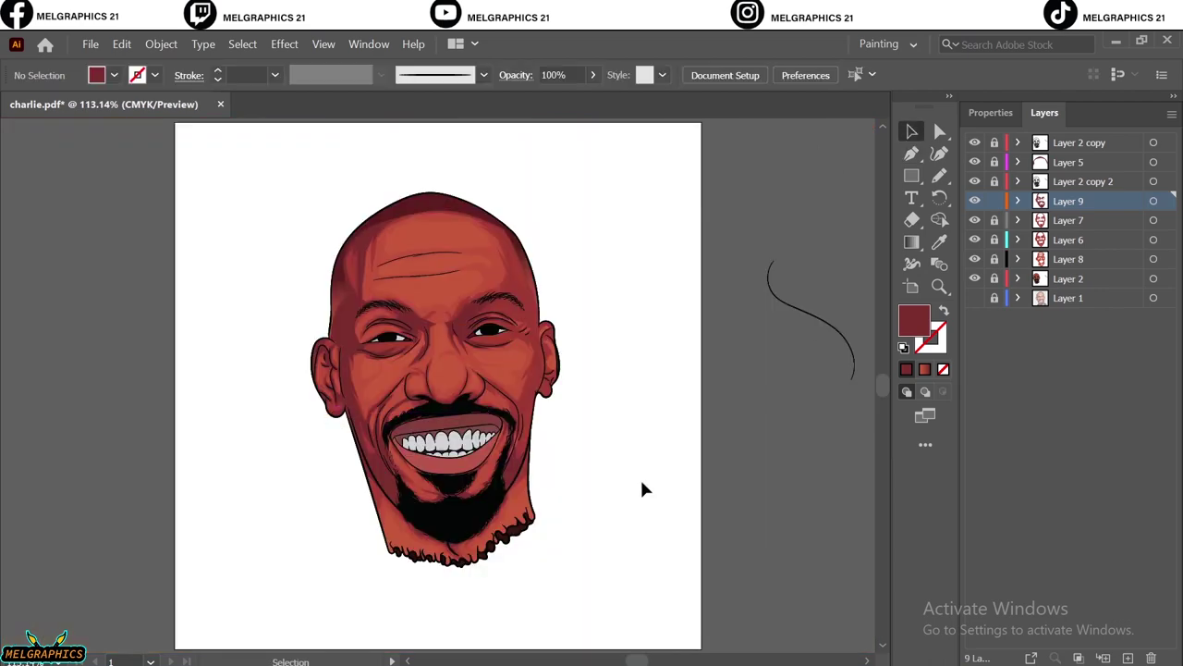
Step: Draw maroon shadow shapes beside the nose, right cheek and along the right ear
left_click(914, 155)
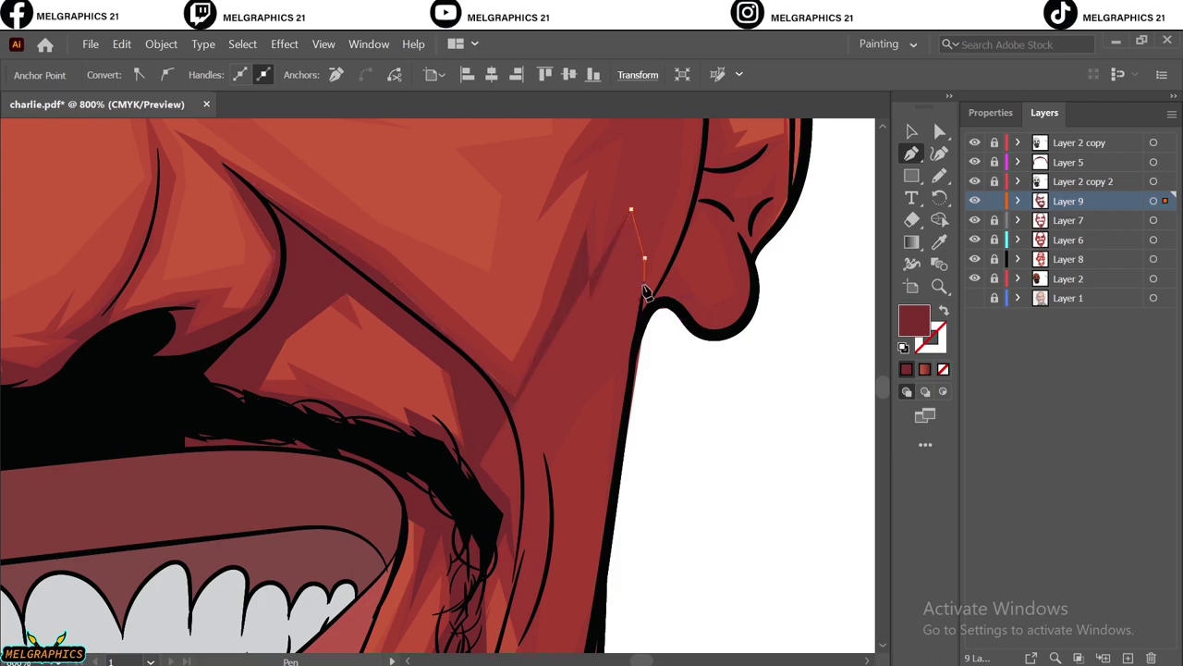
scroll(585, 252, "down", 5)
left_click(944, 311)
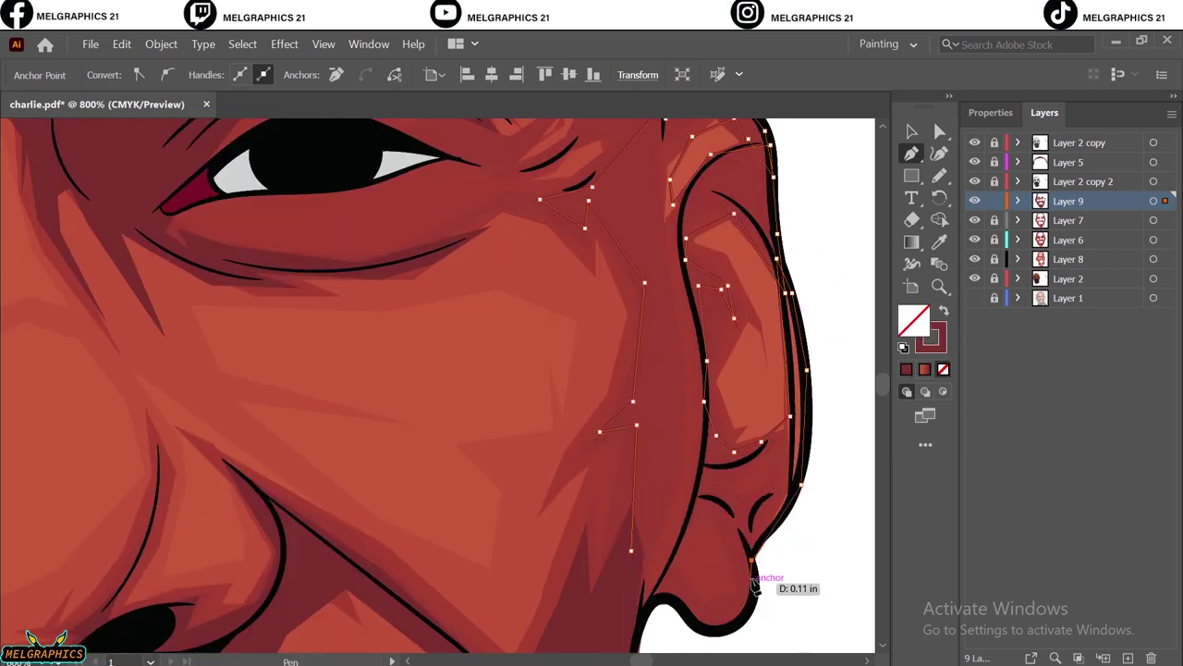
key("shift+x")
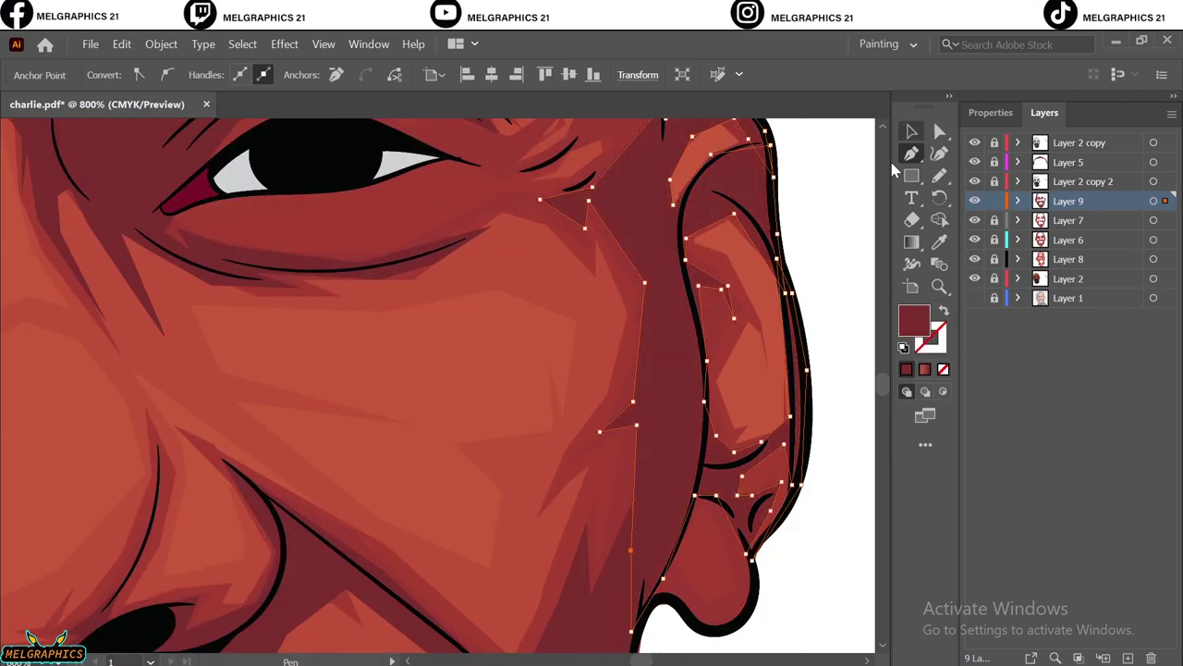
left_click(707, 530)
key("ctrl+shift+a")
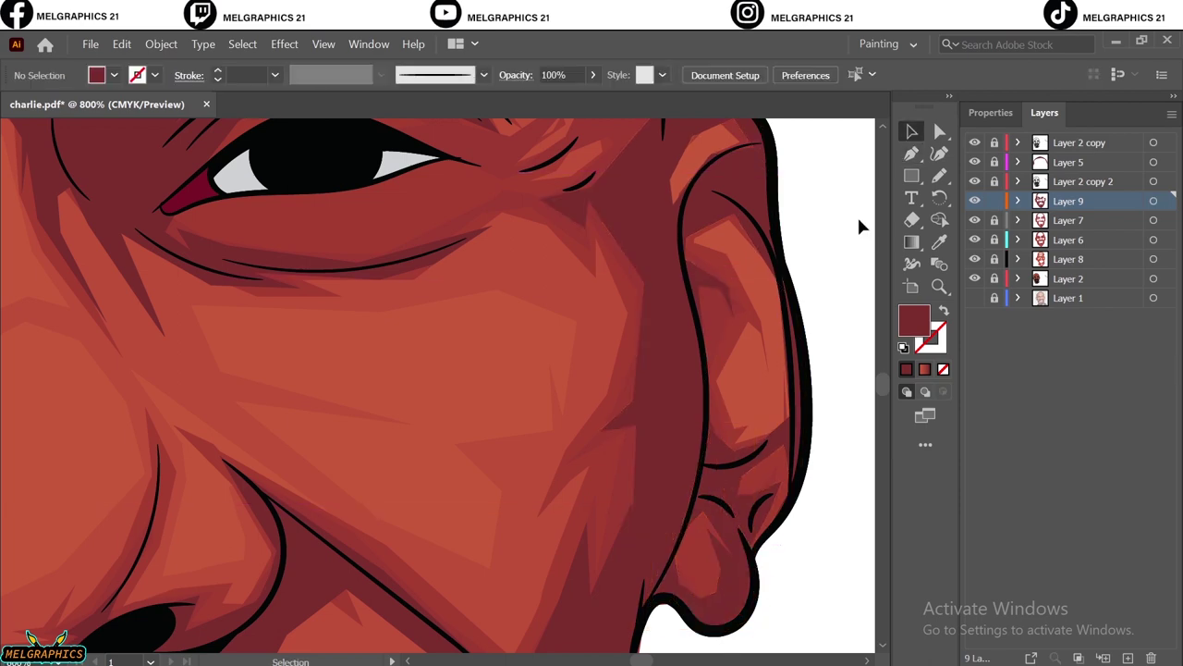
key("ctrl+0")
Step: Add shadow shapes between the right eye and brow and below the eyebrow
left_click(911, 154)
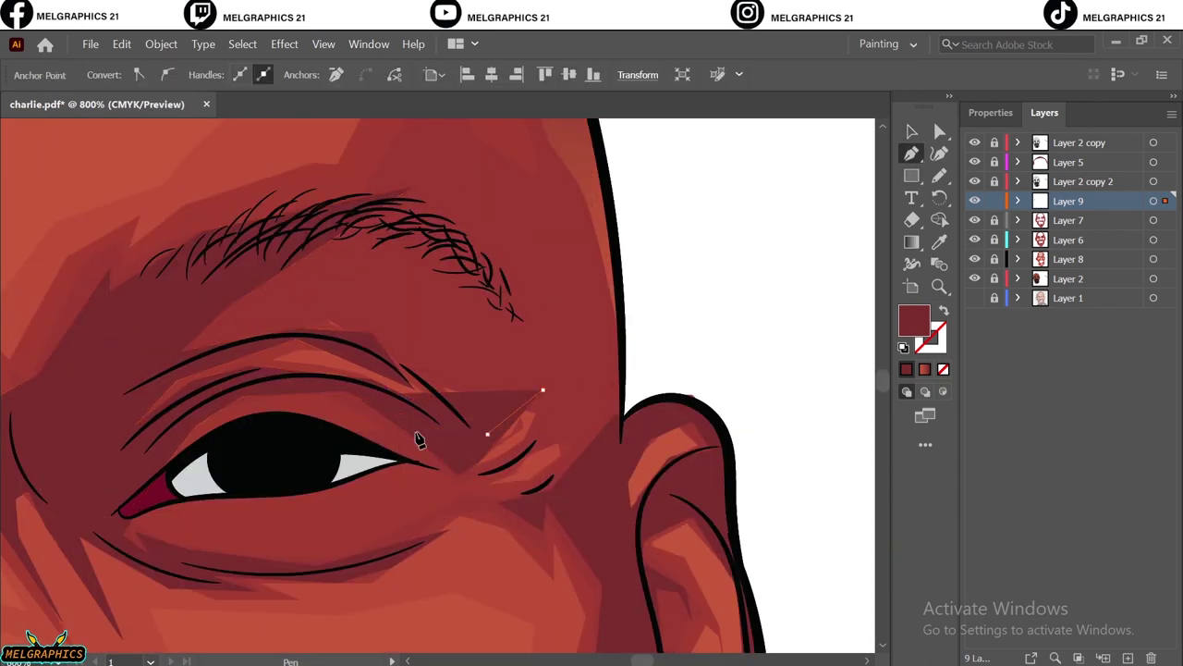
left_click(462, 445)
left_click(530, 452)
left_click(461, 446)
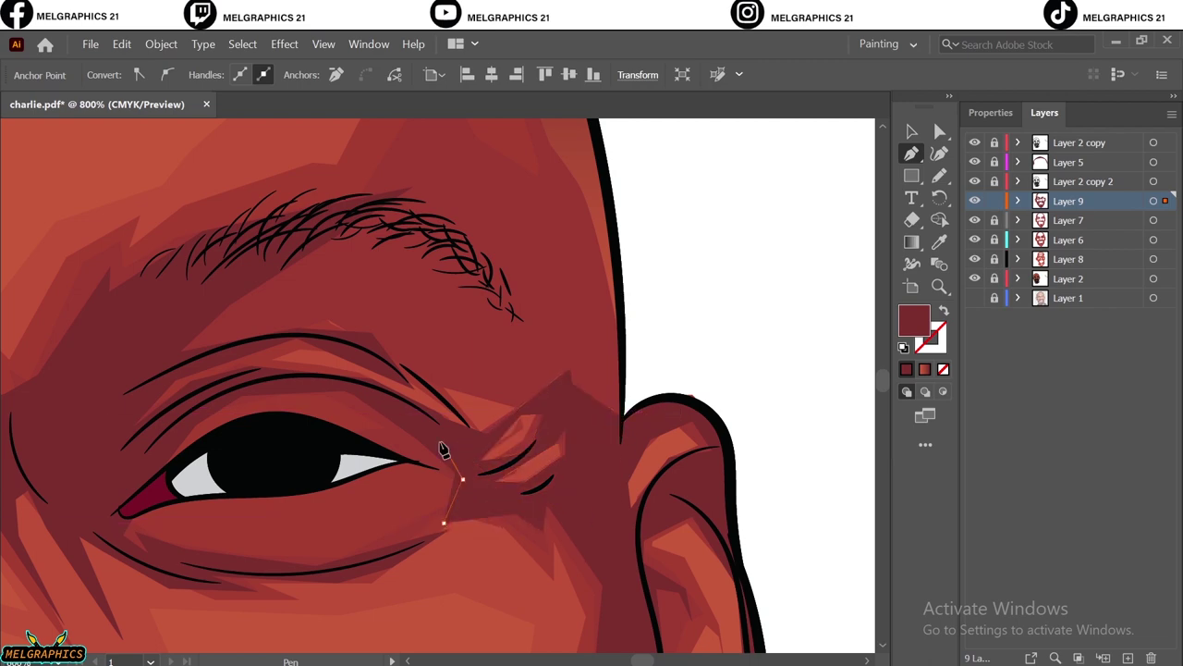
scroll(449, 450, "up", 3)
left_click(282, 433)
left_click(394, 436)
left_click(483, 490)
left_click(491, 525)
Step: Trace a dark shading shape along the head's upper edge down the right temple
left_click(610, 615)
scroll(576, 454, "up", 3)
key("shift+x")
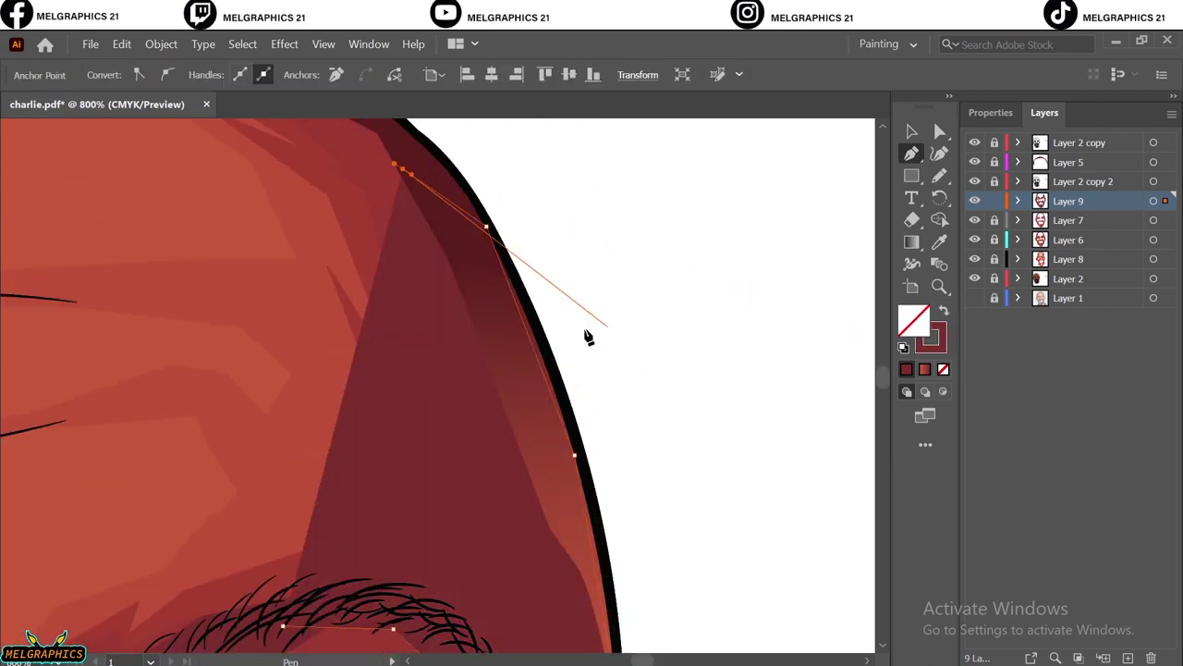
left_click_drag(458, 377, 486, 463)
left_click(370, 638)
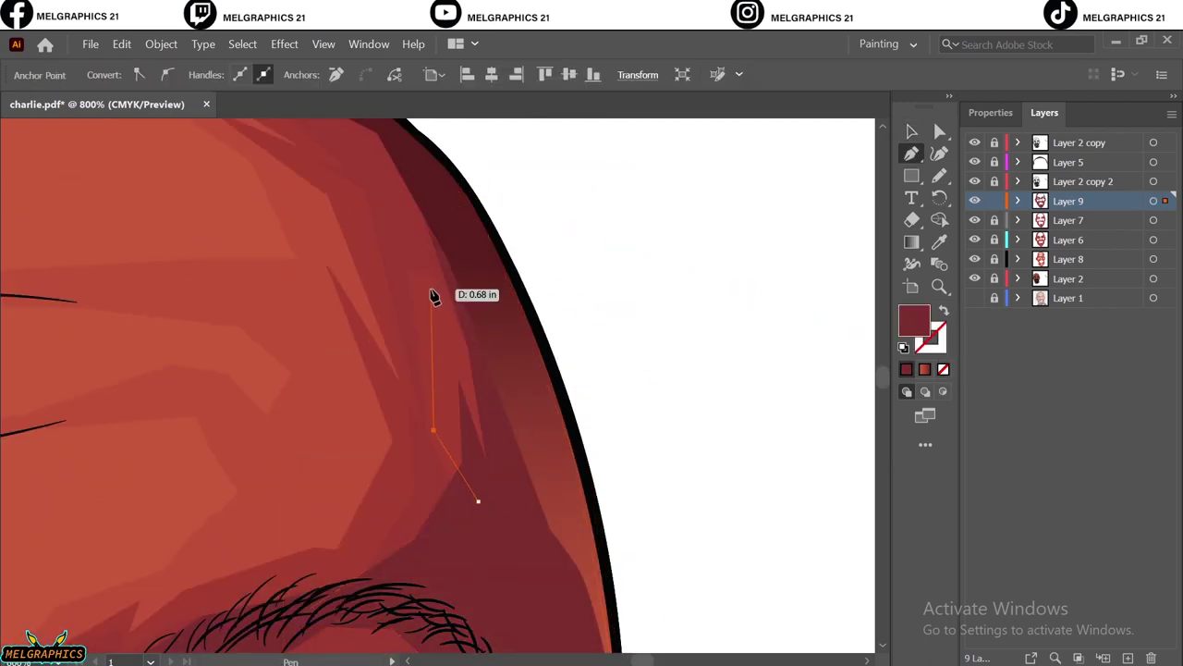
scroll(435, 293, "up", 3)
left_click(378, 276)
left_click(198, 204)
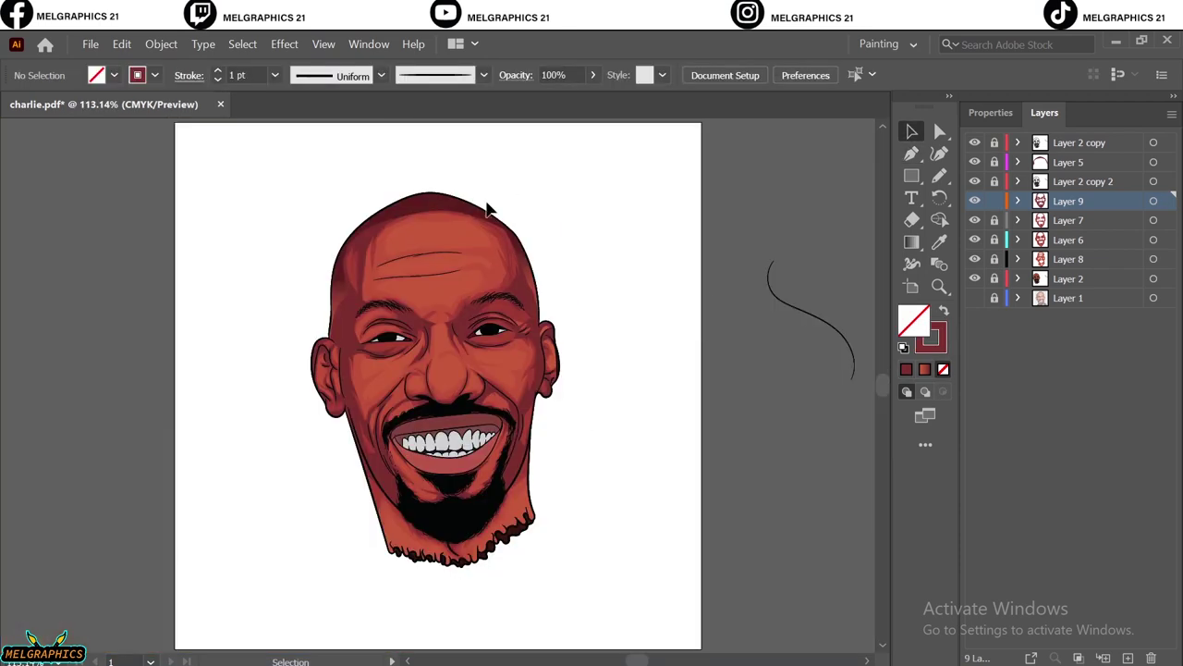
left_click(488, 208)
Step: Unlock Layer 5 and give the right head-edge shape a linear gradient using the head-top maroon
left_click(628, 385)
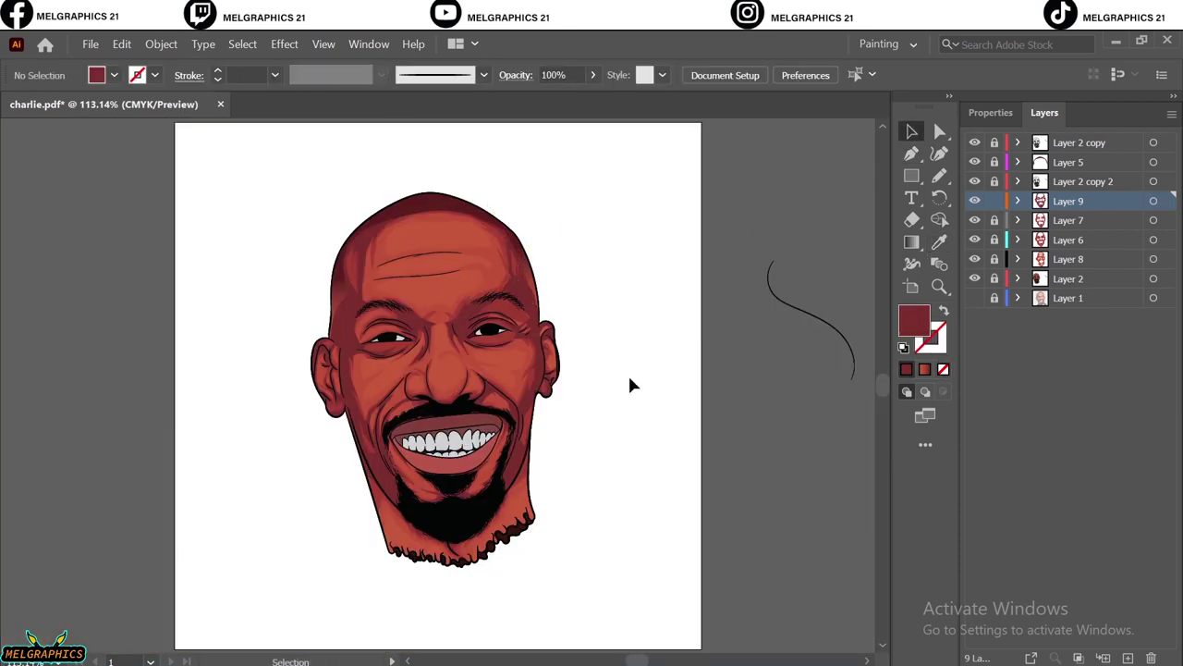
left_click(995, 161)
left_click(1153, 161)
double_click(912, 241)
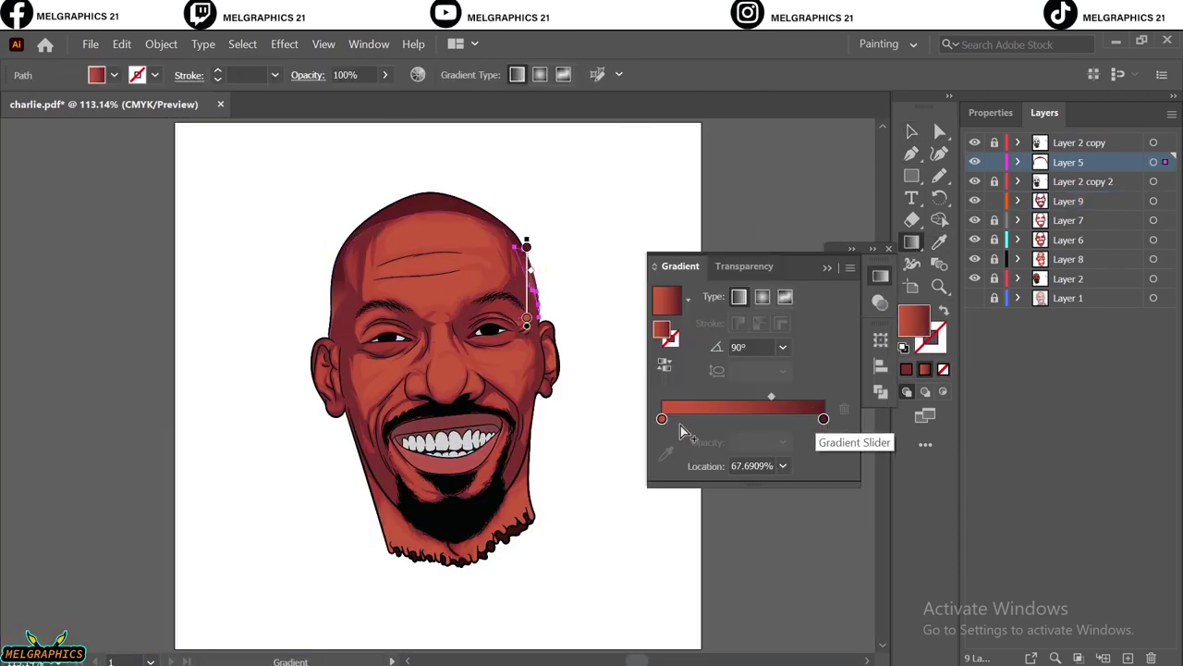
double_click(662, 418)
left_click(880, 274)
left_click(431, 204)
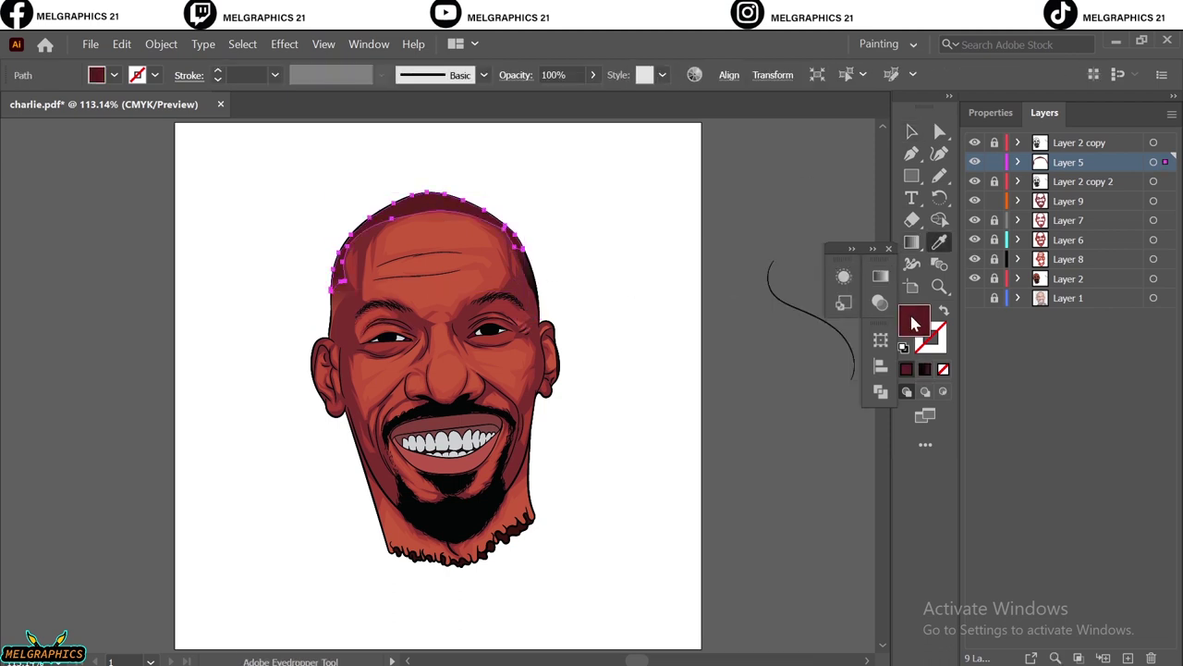
left_click(535, 277)
left_click(824, 421)
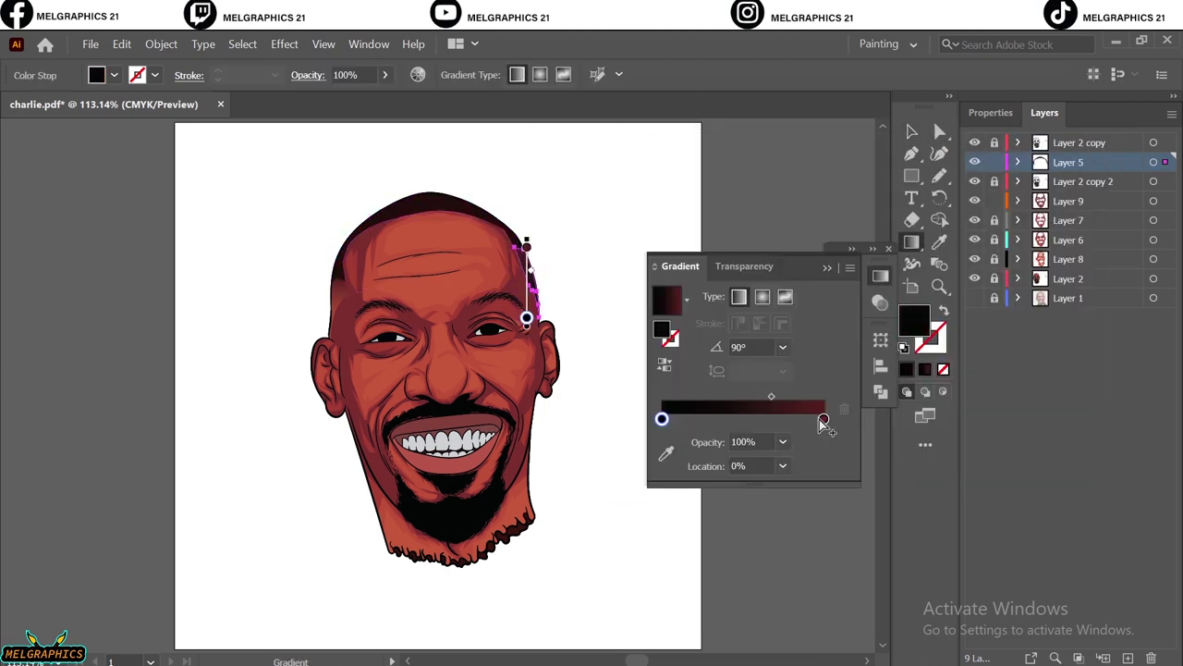
key("v")
left_click(726, 296)
Step: Set the left head-edge gradient to blend from near-black to the sampled head-top maroon
left_click(532, 263)
left_click(911, 243)
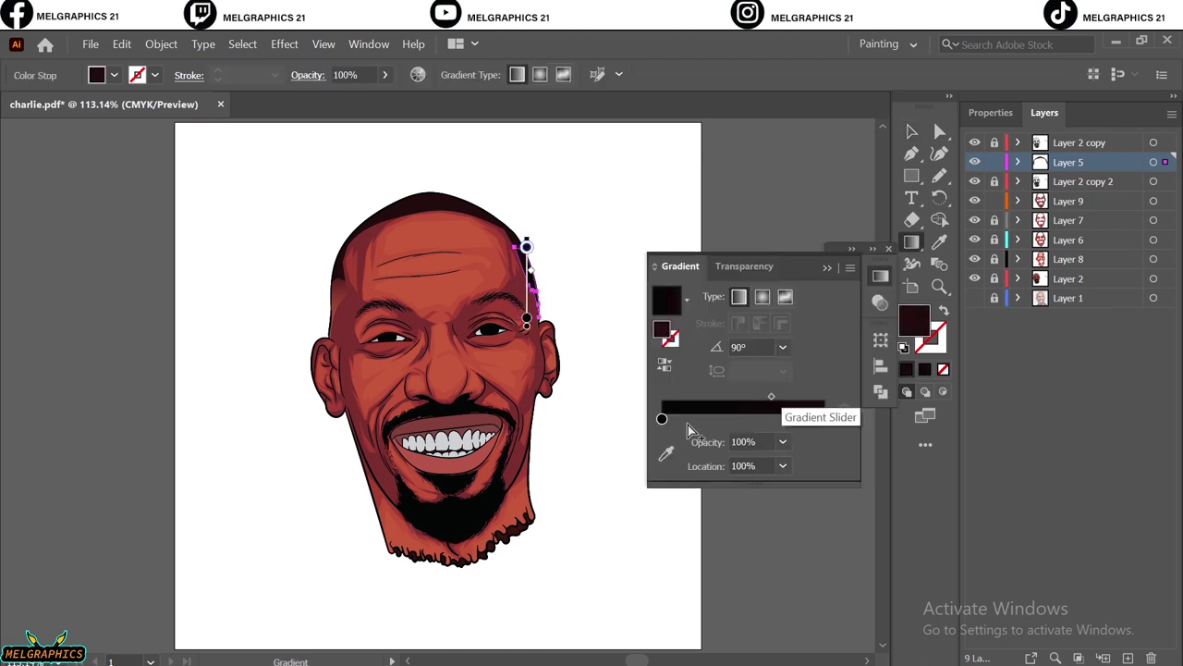
left_click(753, 408)
left_click(792, 203)
left_click(339, 305)
left_click(911, 242)
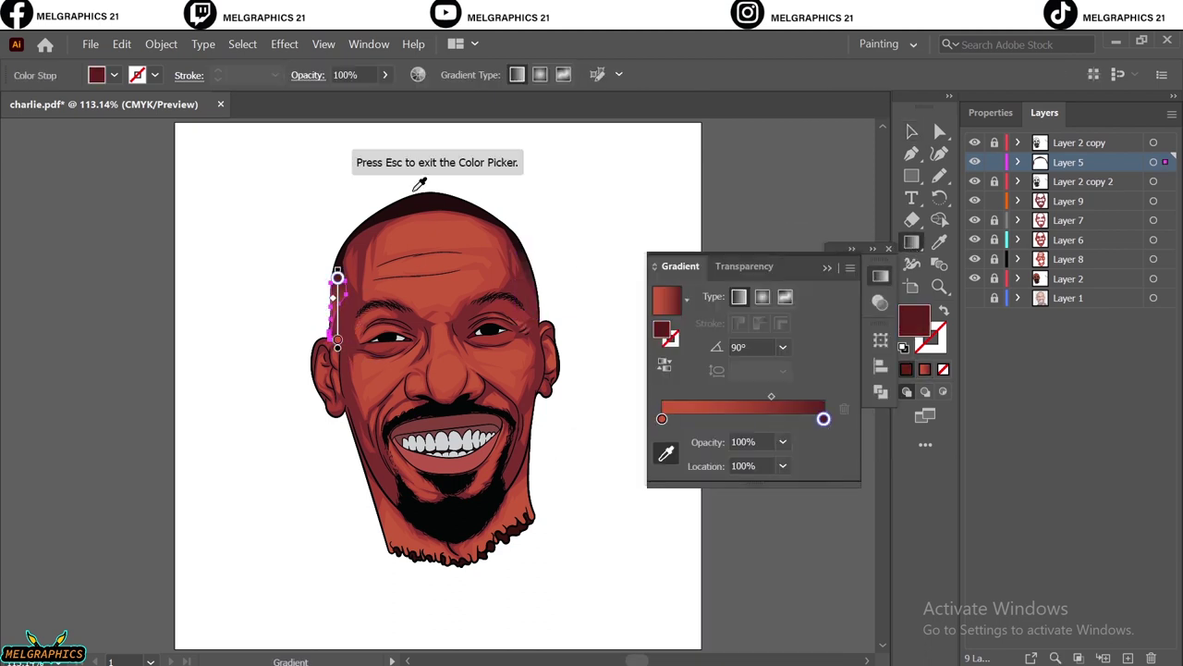
left_click(889, 247)
left_click(737, 308)
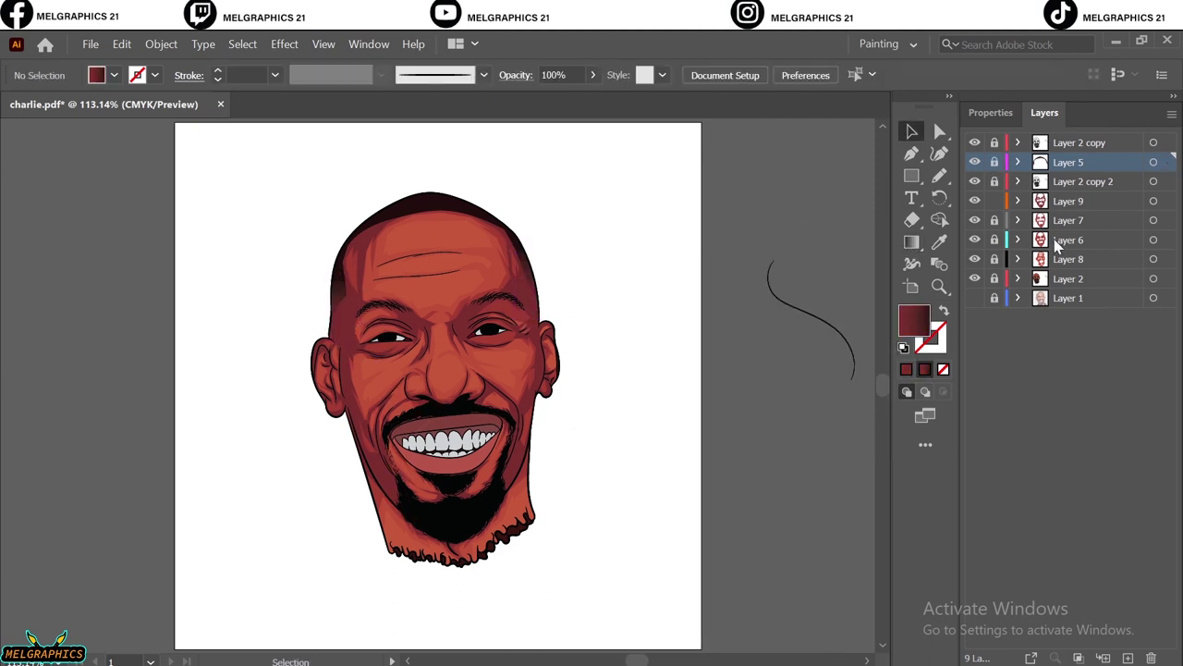
Step: On a new layer, draw highlight shapes on the nose and left cheek
left_click(1056, 280)
key("ctrl+l")
key("p")
key("ctrl+plus")
key("ctrl+plus")
key("ctrl+plus")
left_click(401, 368)
left_click(413, 344)
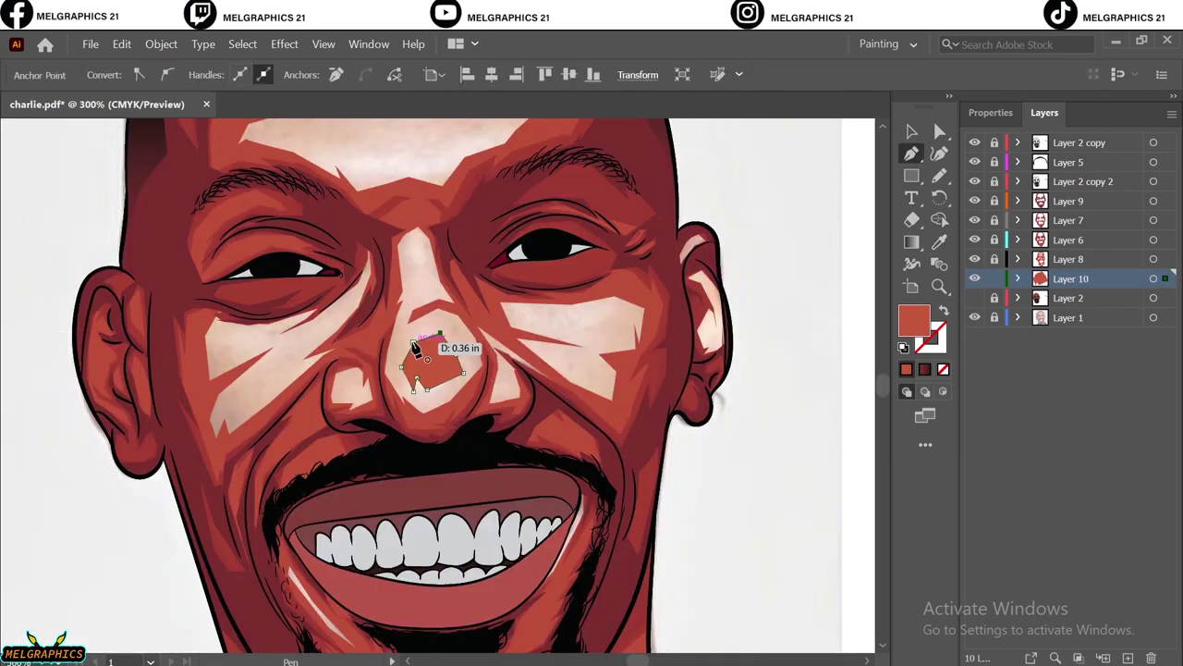
left_click(414, 236)
left_click(314, 338)
left_click(346, 308)
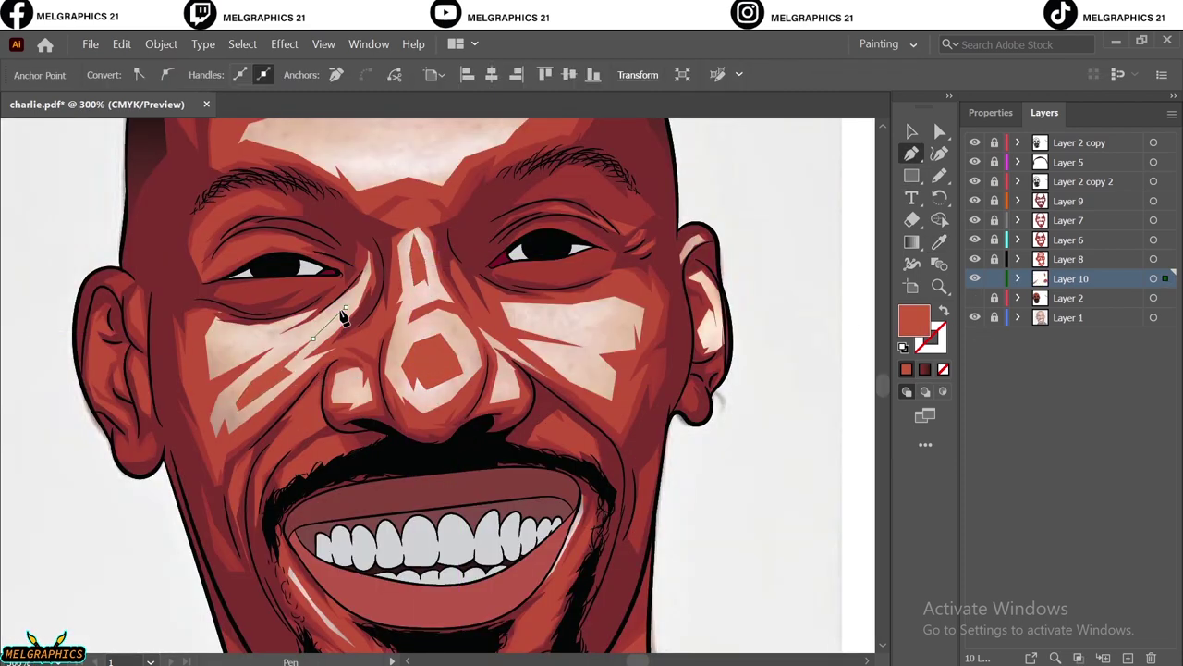
left_click(527, 312)
Step: Draw a highlight shape on the right cheek
left_click(554, 315)
left_click(626, 315)
left_click(629, 324)
left_click(627, 335)
left_click(603, 346)
left_click(527, 312)
scroll(708, 415, "up", 3)
Step: Trace highlight shapes above the brow and along the forehead wrinkle
left_click(328, 290)
left_click(356, 317)
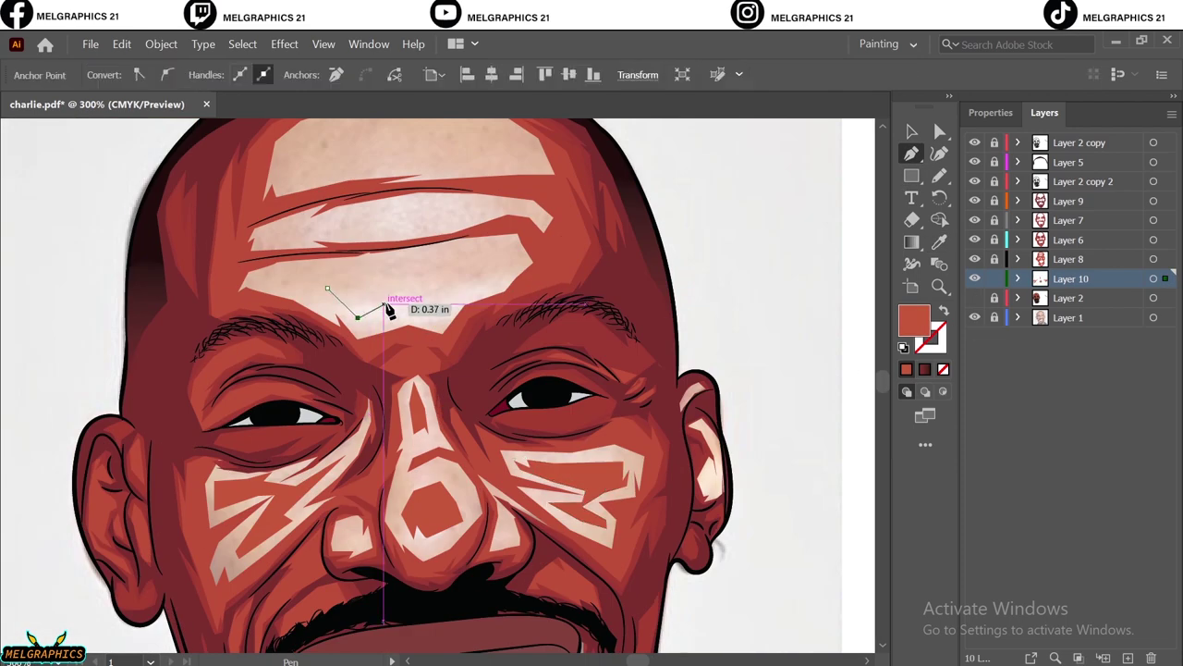
scroll(366, 294, "up", 3)
left_click(308, 287)
left_click(405, 267)
left_click(503, 262)
left_click(433, 287)
left_click(374, 292)
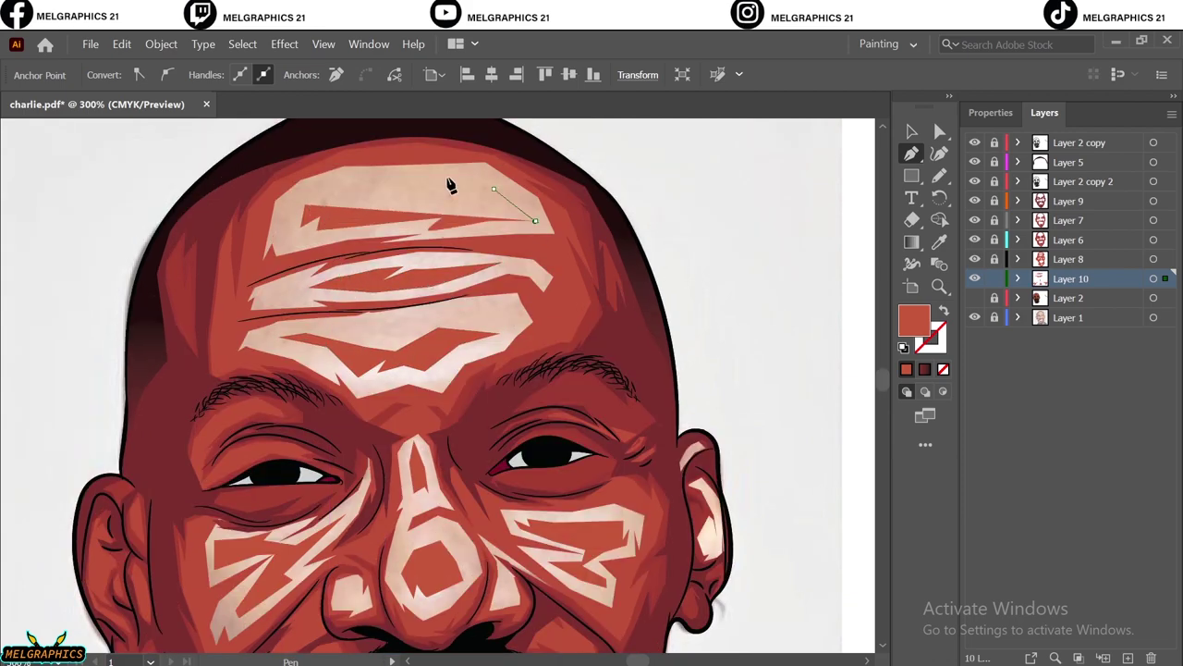
left_click(450, 185)
scroll(451, 278, "down", 5)
Step: Recolour all Layer 10 highlight shapes to a lighter red, then draw another forehead shape
left_click(1154, 278)
left_click(695, 74)
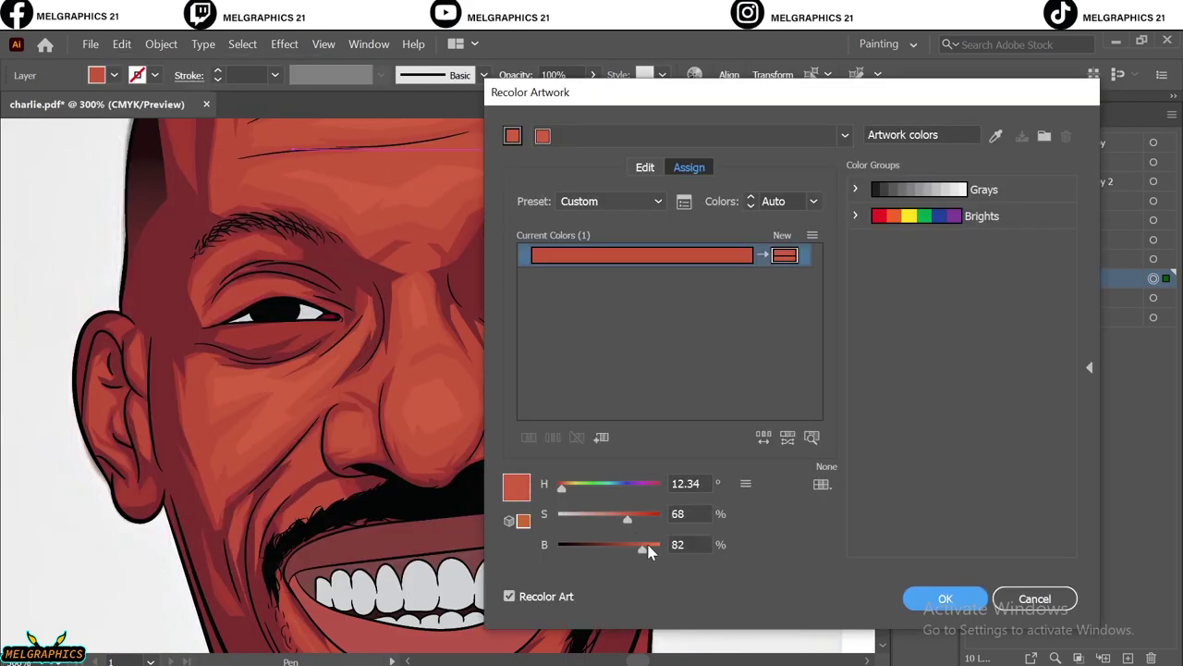
key("Return")
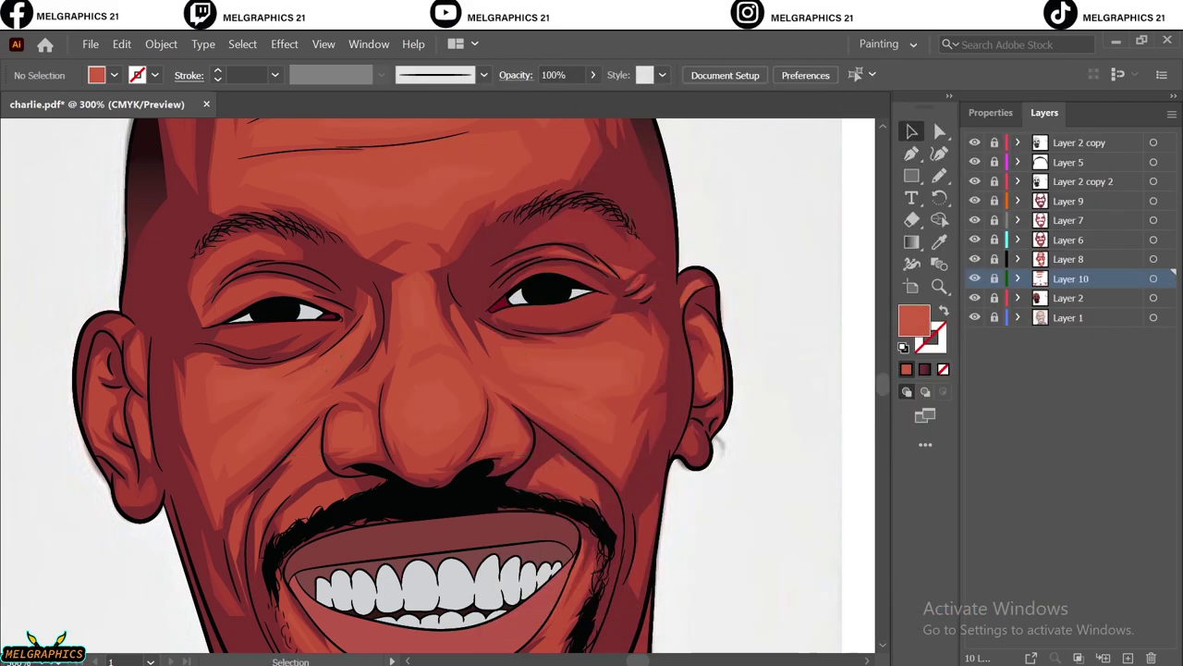
key("p")
left_click(442, 412)
scroll(403, 213, "up", 5)
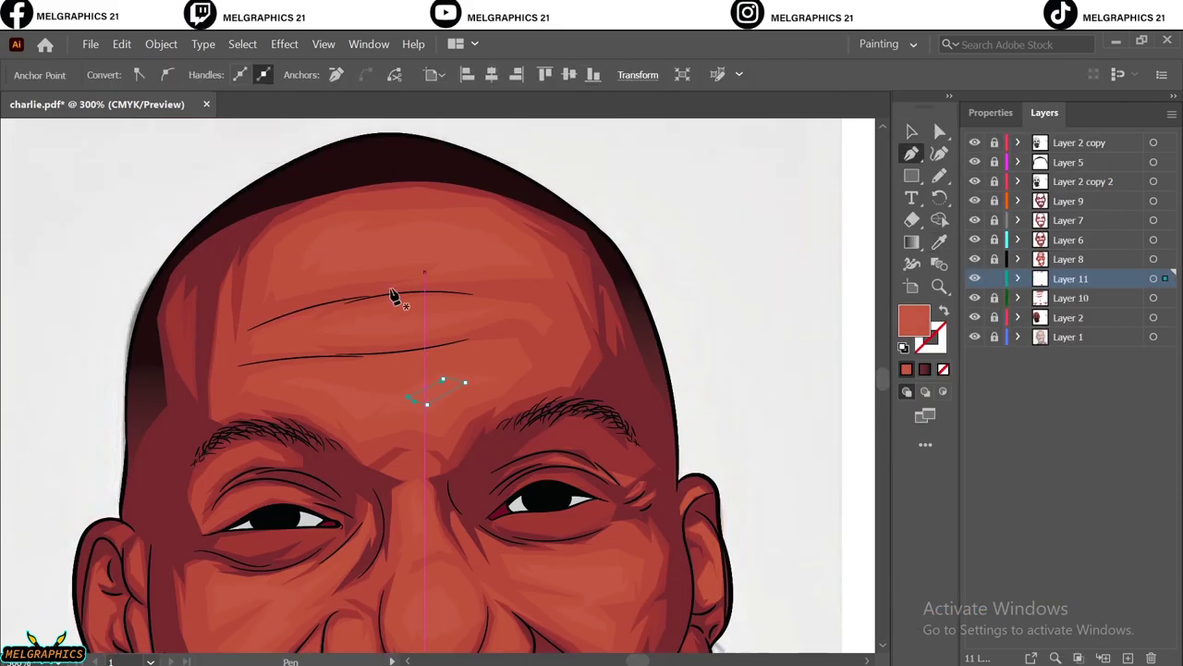
key("v")
left_click(694, 74)
Step: Reveal the hidden hair shading layers and draw a dark shading shape along the lower lip
left_click(922, 603)
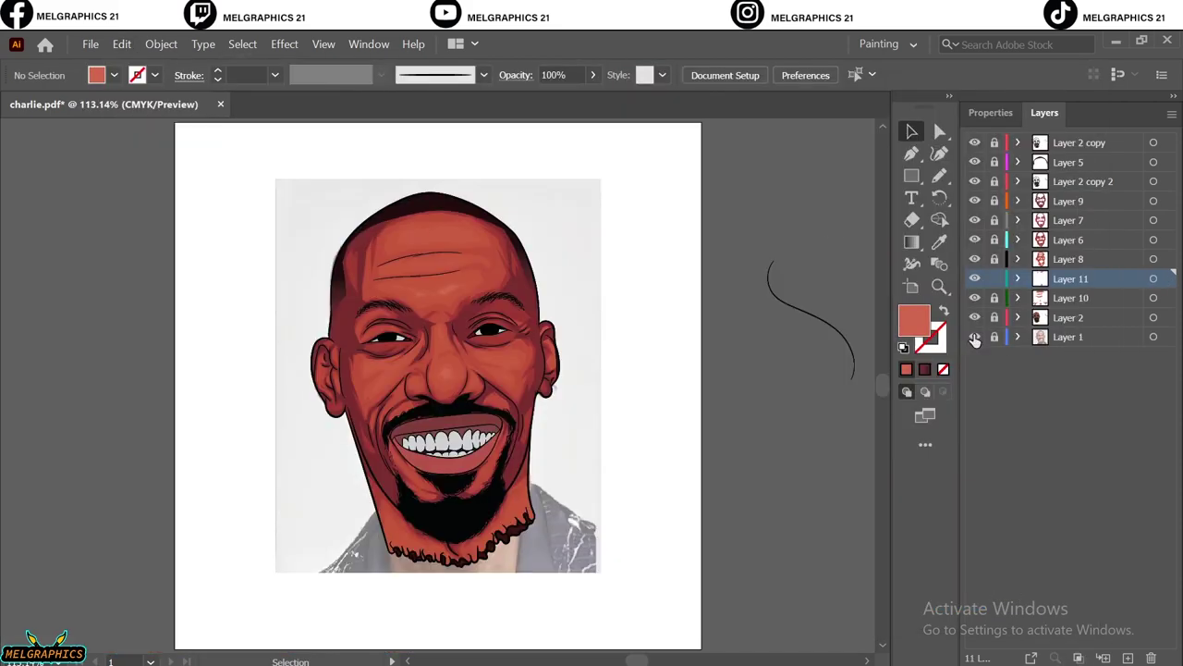
left_click_drag(975, 163, 976, 143)
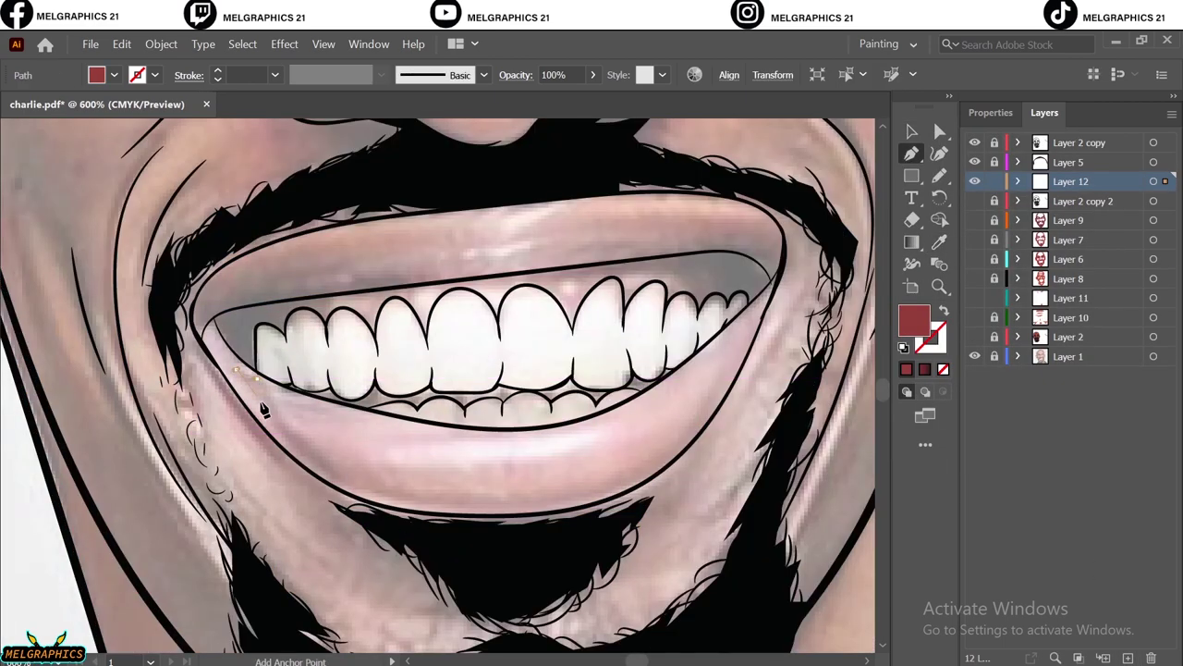
left_click(290, 442)
left_click(337, 476)
left_click(522, 507)
left_click(686, 439)
left_click(444, 493)
left_click(300, 414)
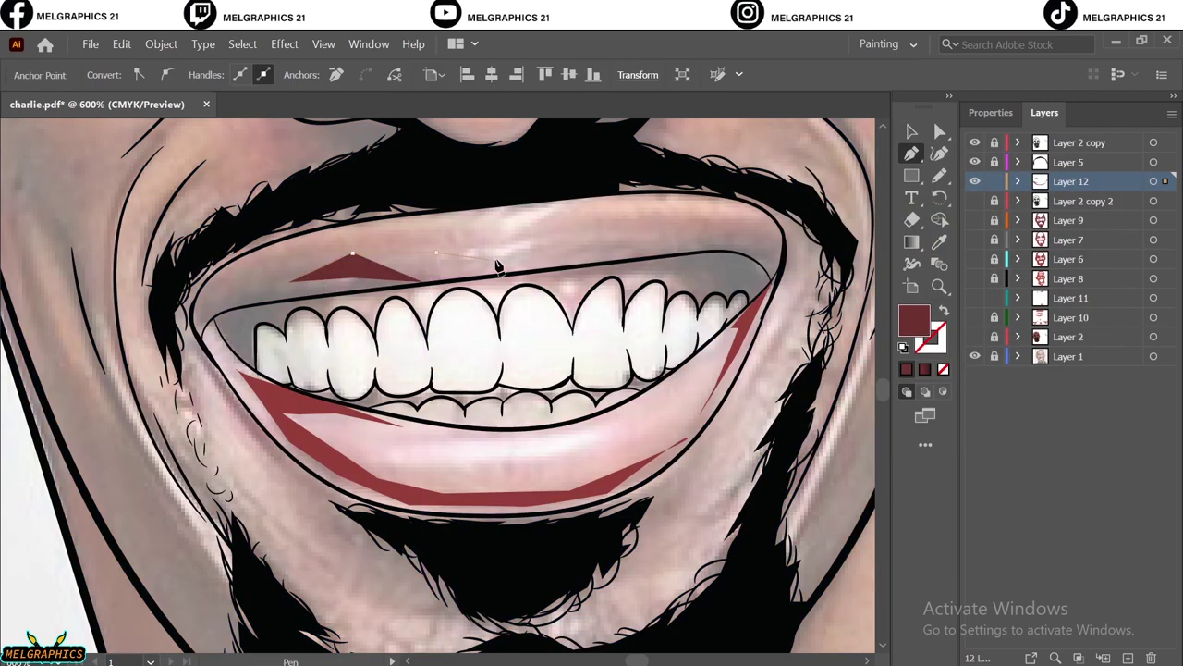
Step: Close that lip shape and draw a darker shading path along the upper lip
left_click(781, 271)
left_click(753, 221)
left_click(712, 230)
left_click(649, 226)
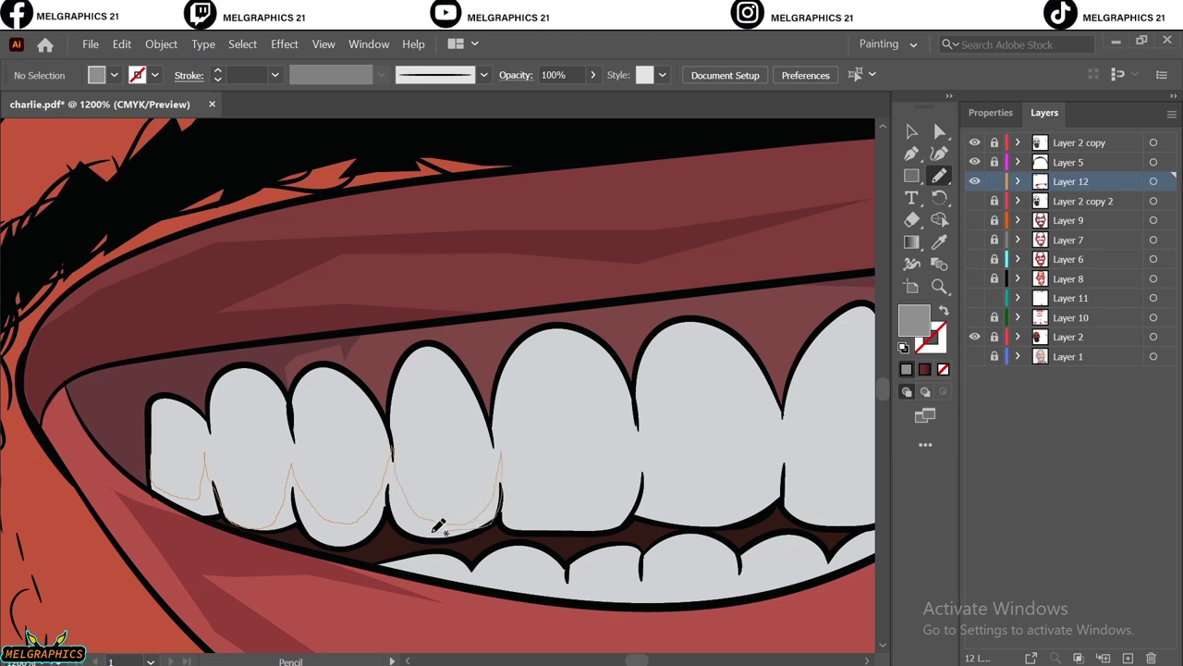
Step: Sketch grey shadows under the upper teeth and along the lower teeth
left_click_drag(300, 529, 387, 511)
mouse_move(182, 574)
left_mouse_down()
mouse_move(219, 550)
mouse_move(355, 542)
left_mouse_up()
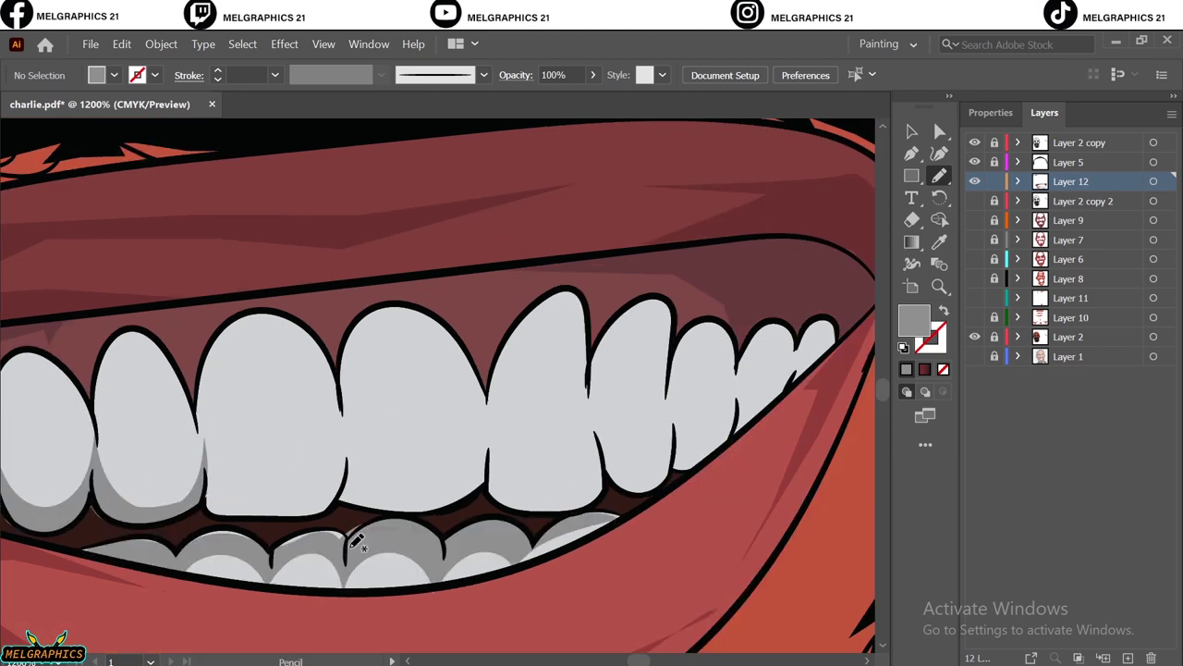
key("ctrl+0")
Step: Add a new layer for eye highlights and save the portrait file
key("ctrl+l")
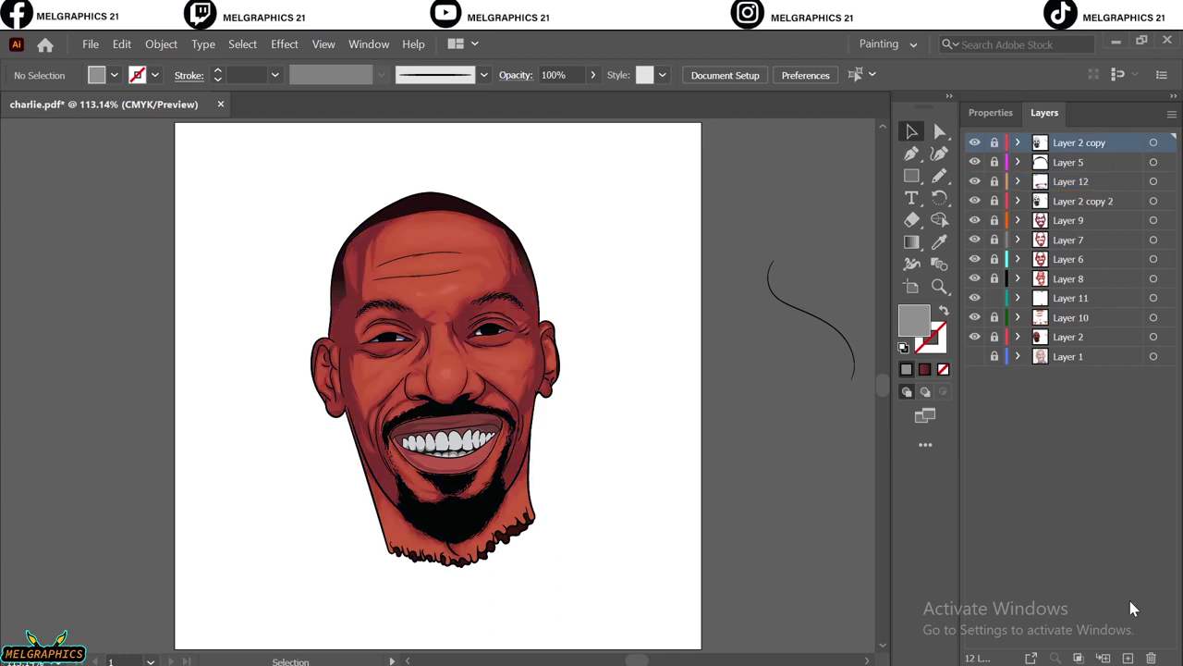
key("i")
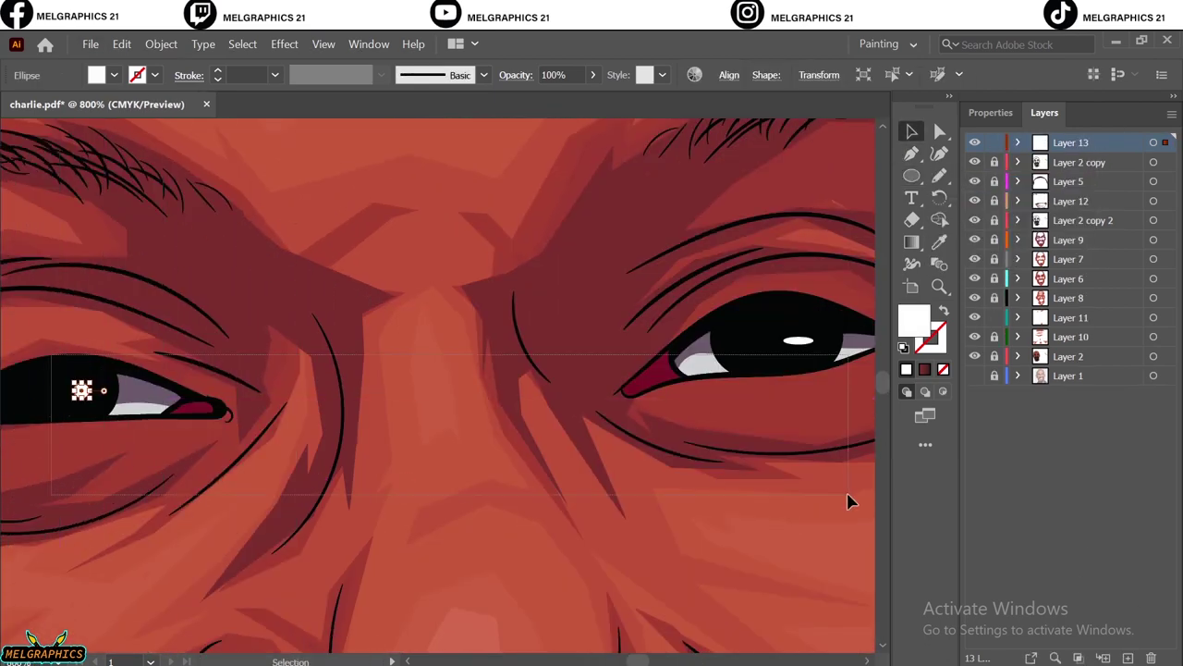
key("ctrl+F9")
key("ctrl+shift+a")
key("ctrl+0")
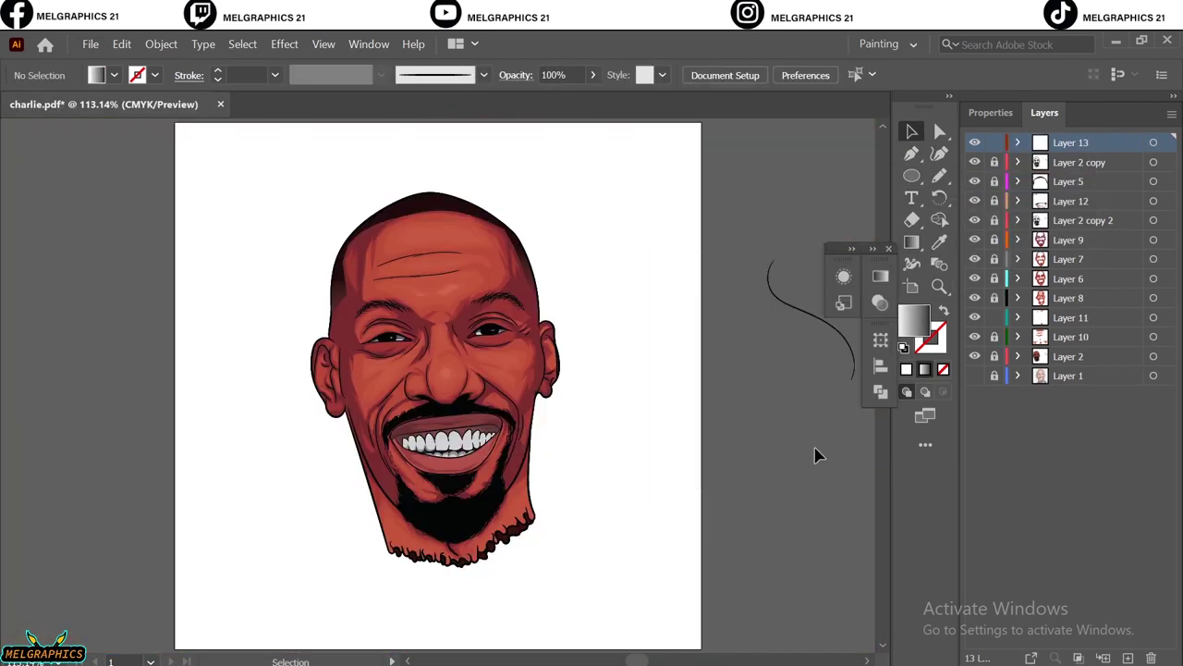
left_click(90, 43)
key("Escape")
Step: Add a skin-highlight layer and paint a light brush stroke beside the mouth
key("ctrl+equal")
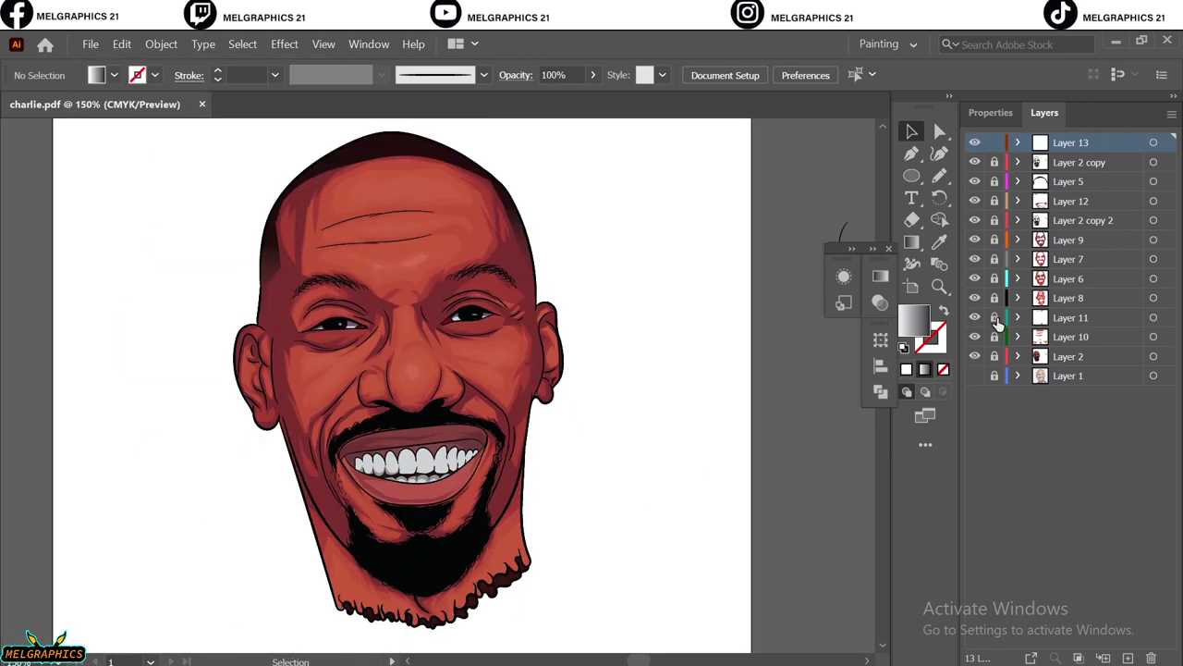
key("ctrl+l")
left_click(938, 176)
key("shift+x")
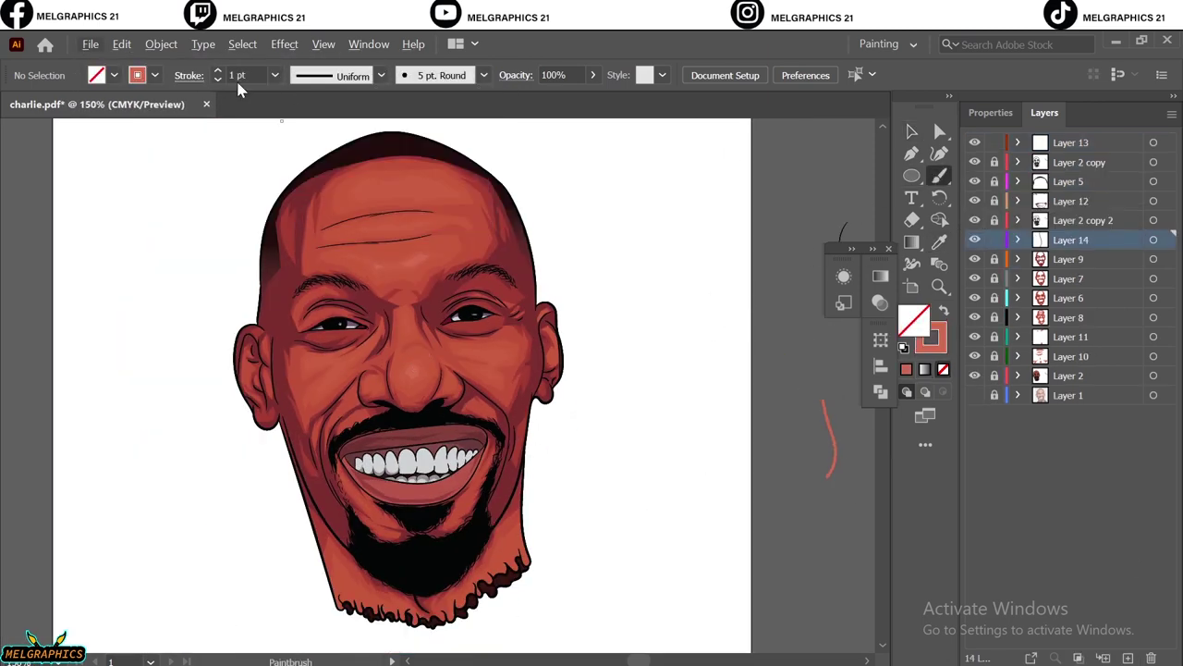
scroll(481, 471, "up", 5)
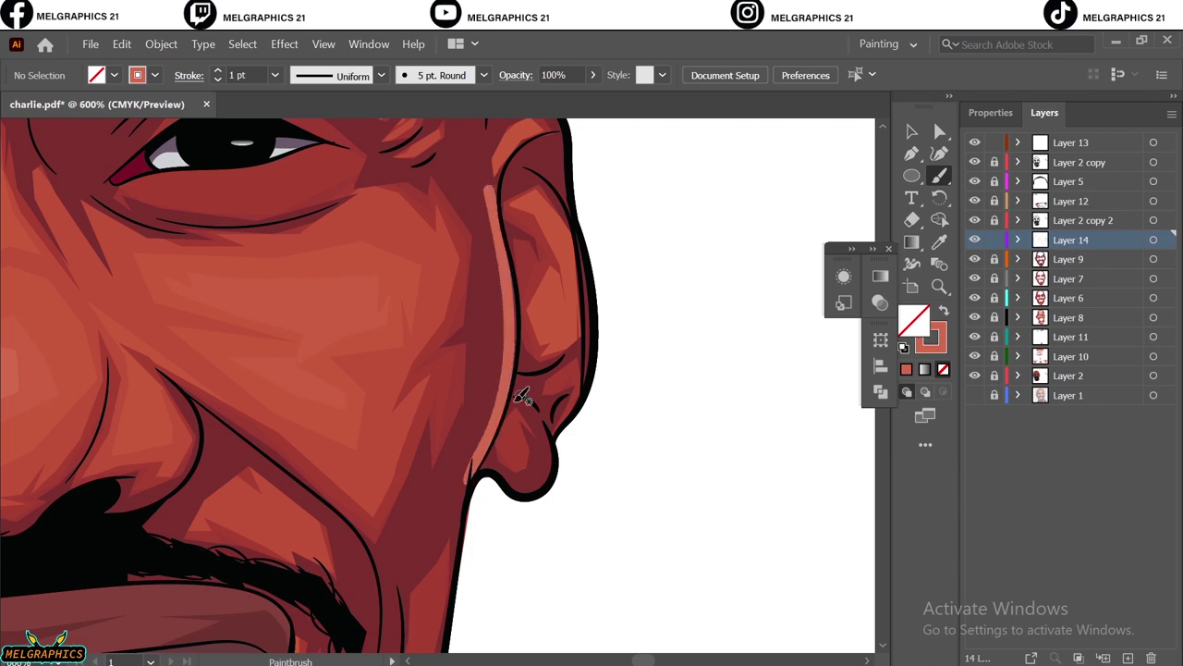
key("ctrl+0")
scroll(580, 338, "up", 3)
scroll(581, 338, "up", 2)
left_click_drag(558, 416, 584, 328)
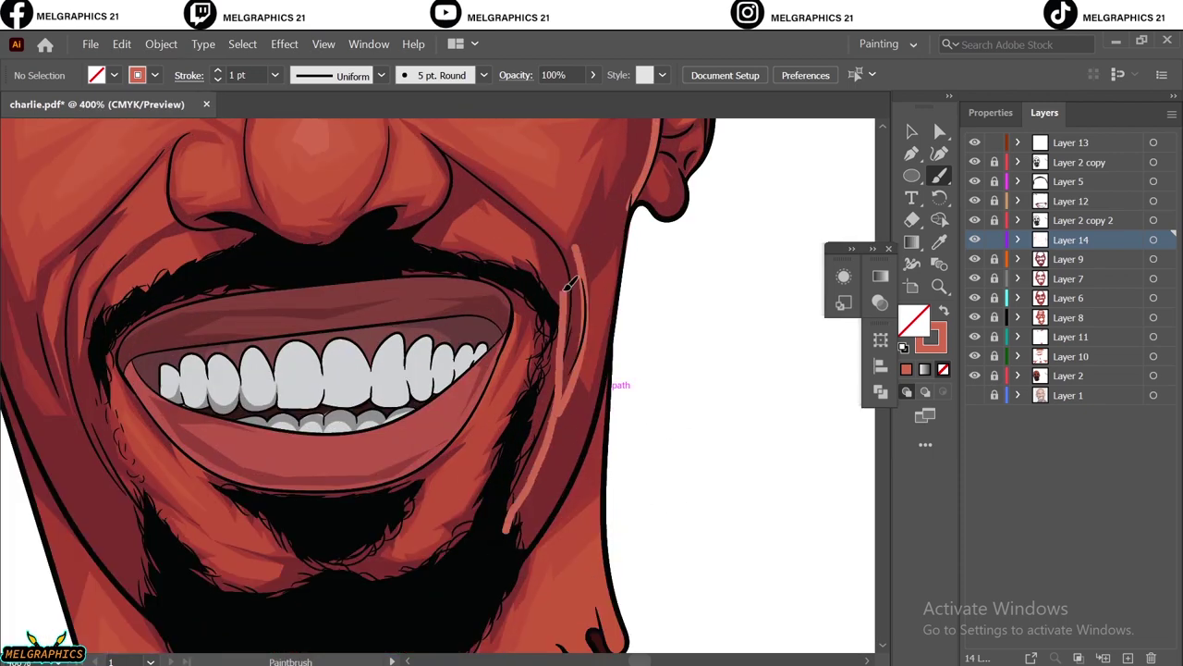
Step: Paint light highlights along the smile creases and ears, deleting one unwanted ear stroke
scroll(496, 507, "up", 3)
scroll(555, 536, "up", 4)
scroll(560, 565, "up", 4)
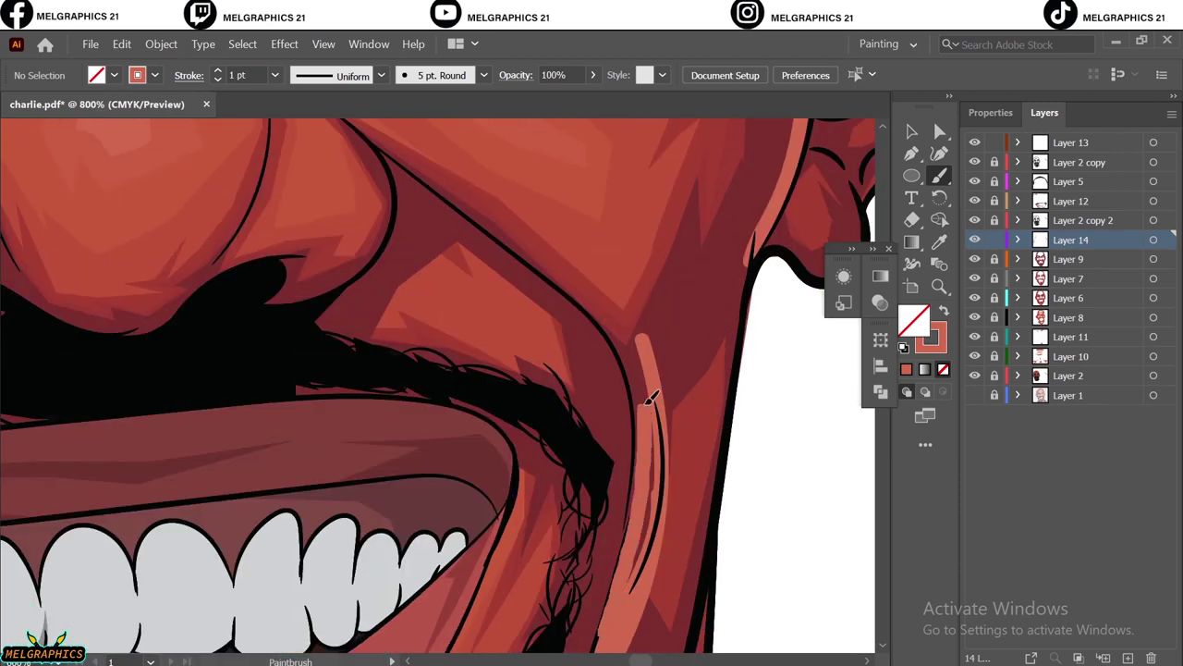
key("ctrl+0")
scroll(538, 561, "up", 3)
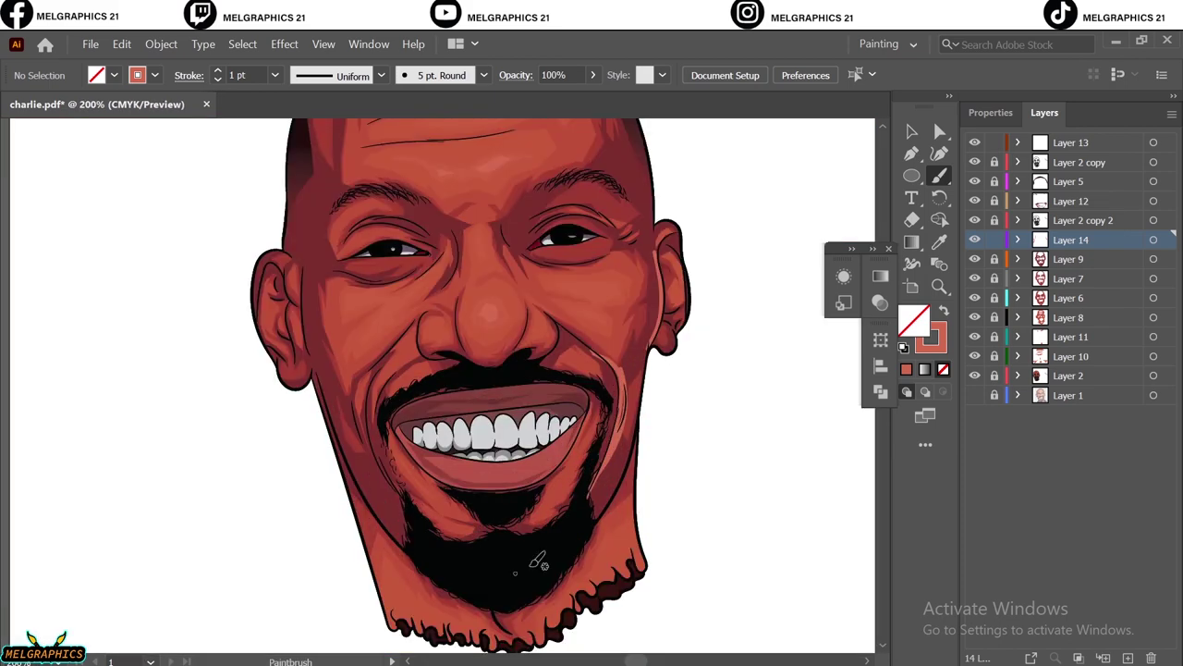
scroll(636, 490, "up", 2)
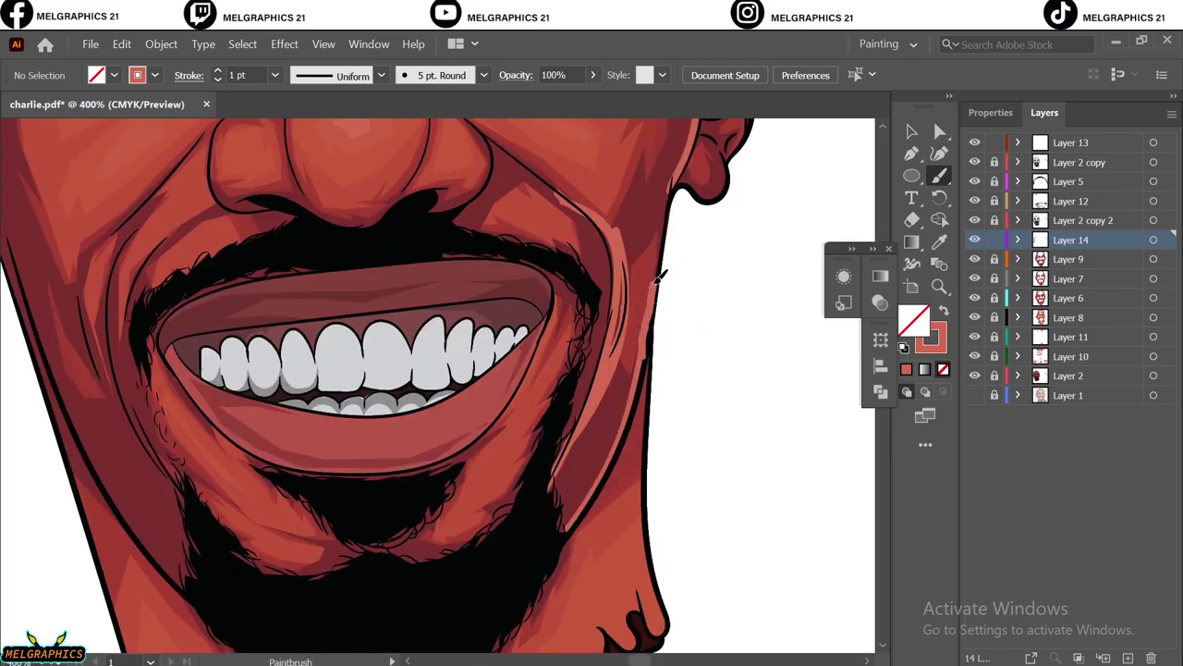
scroll(407, 504, "left", 3)
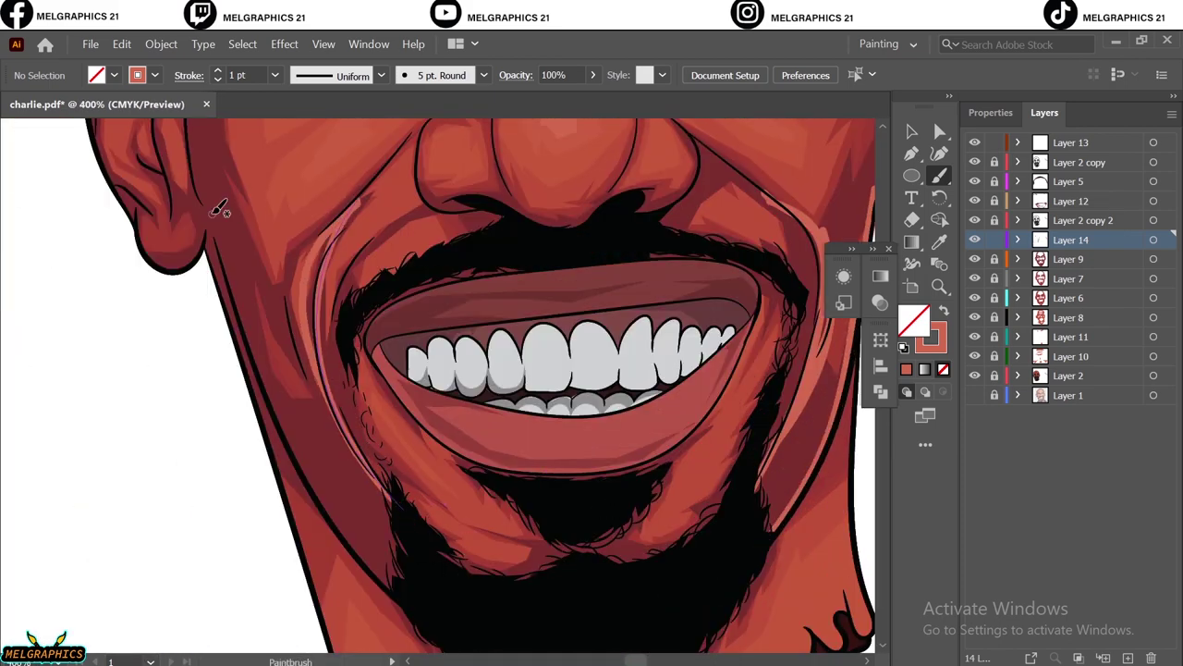
scroll(219, 209, "down", 2)
key("ctrl+0")
scroll(551, 314, "up", 3)
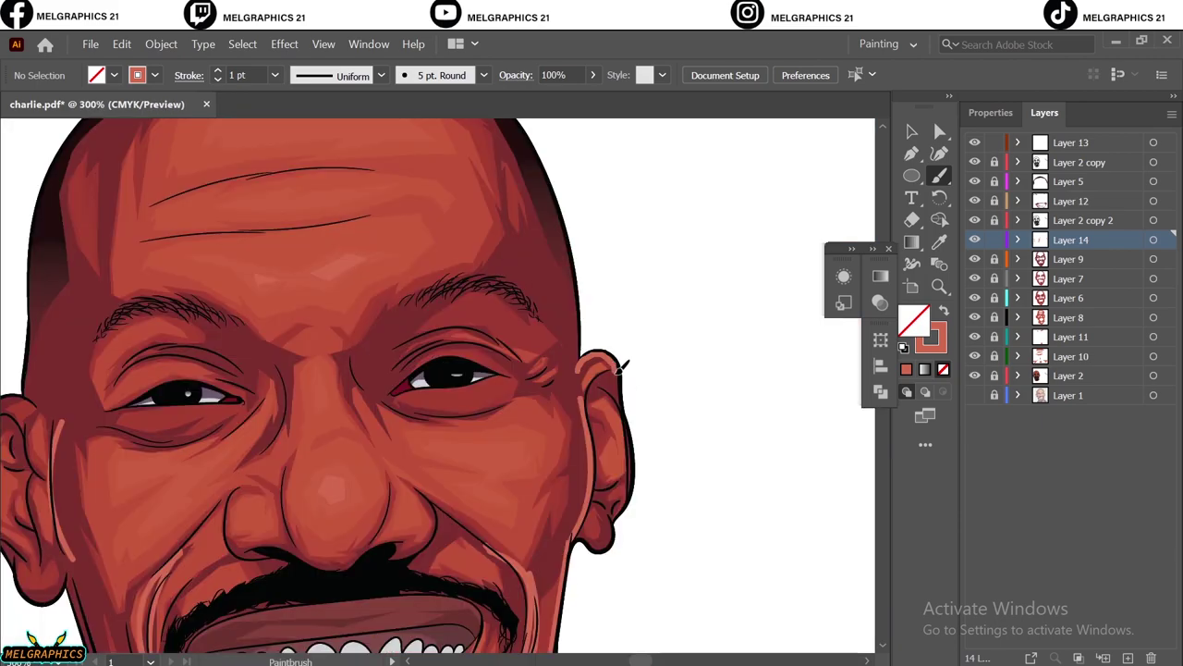
scroll(499, 467, "down", 5)
key("ctrl+0")
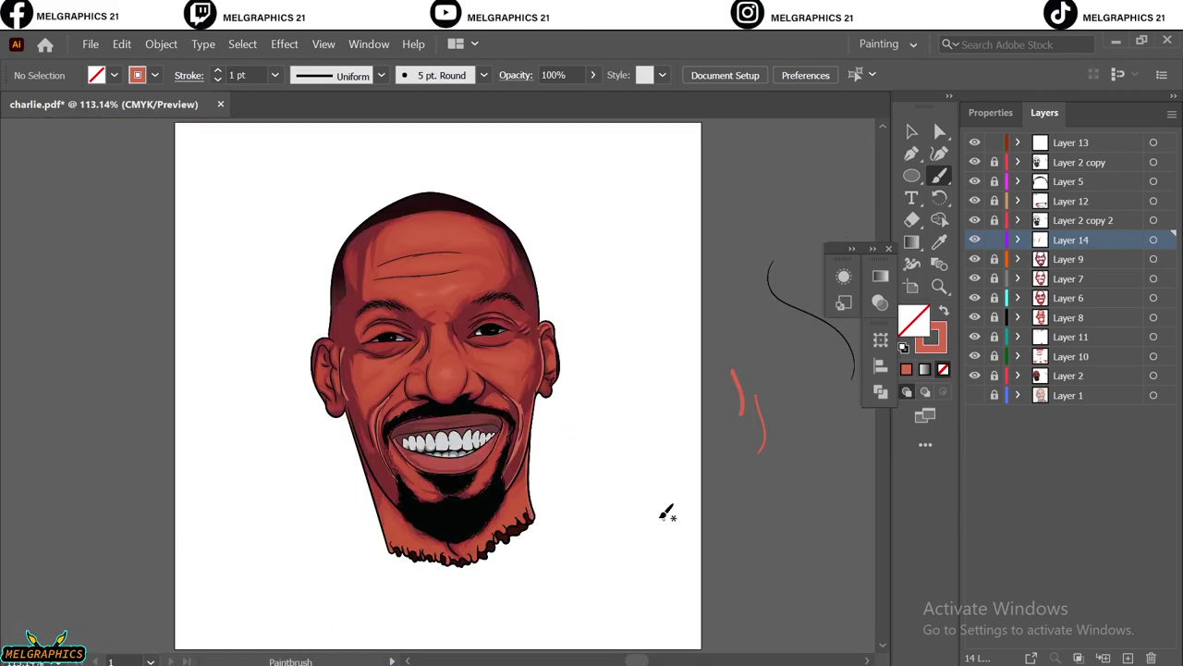
key("Delete")
key("b")
scroll(523, 328, "up", 3)
Step: Paste a copy of the face in place and offset its outline by 0.2 in
key("ctrl+0")
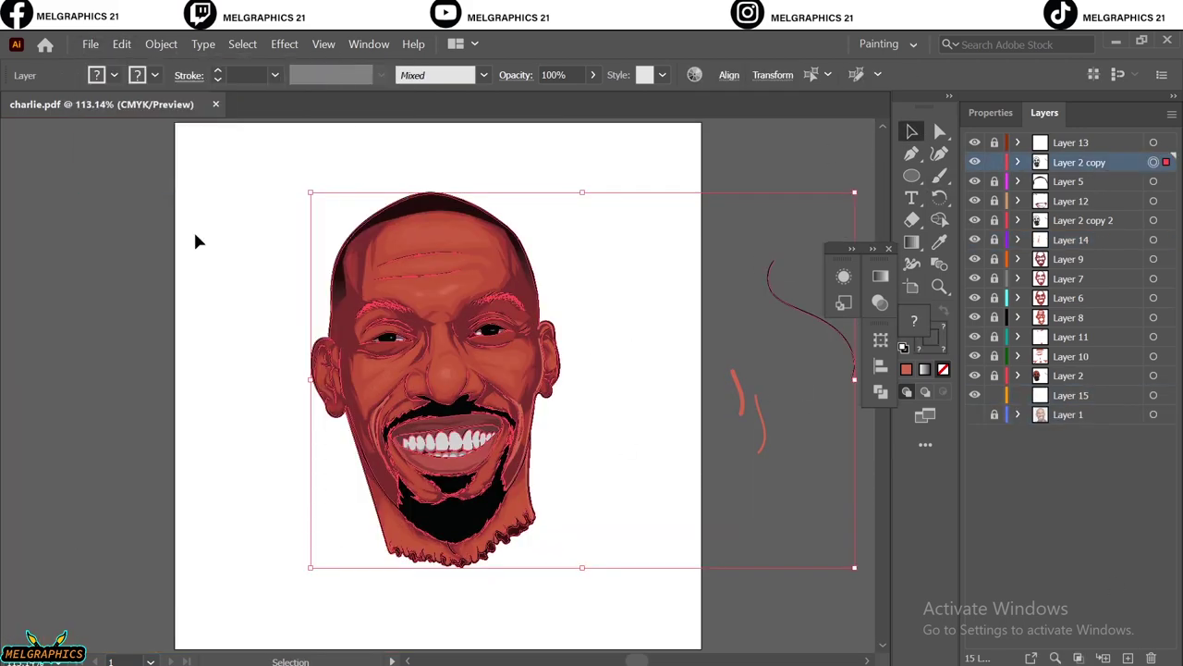
left_click(121, 43)
left_click(158, 195)
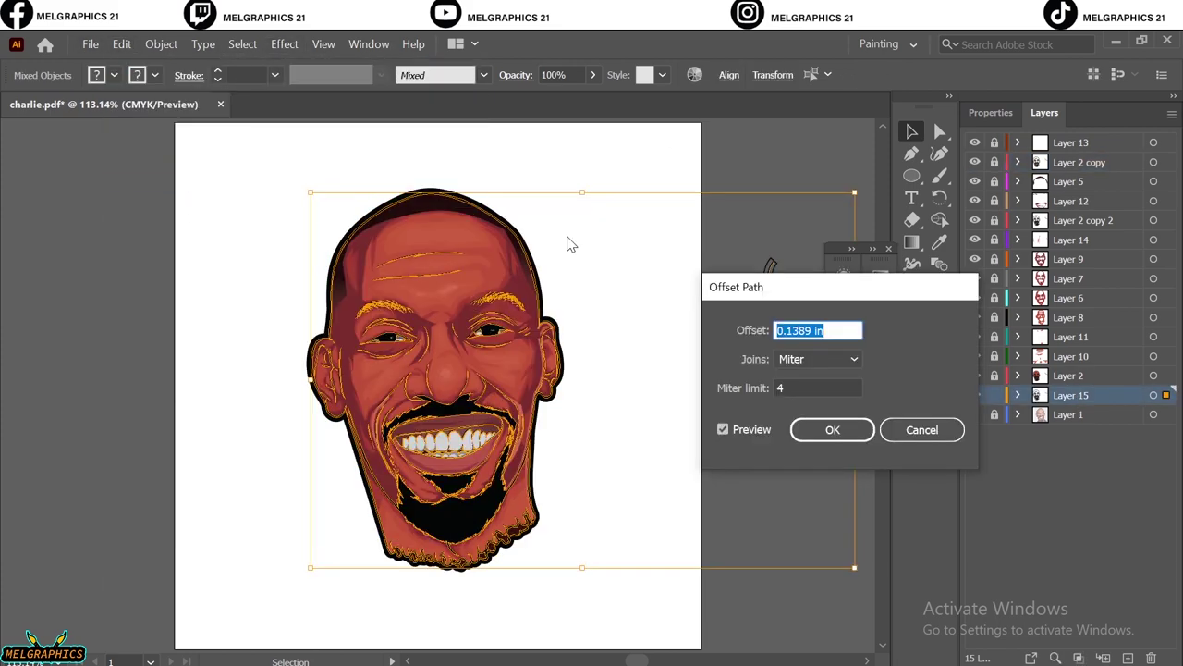
type("0.2")
left_click(832, 358)
left_click(836, 428)
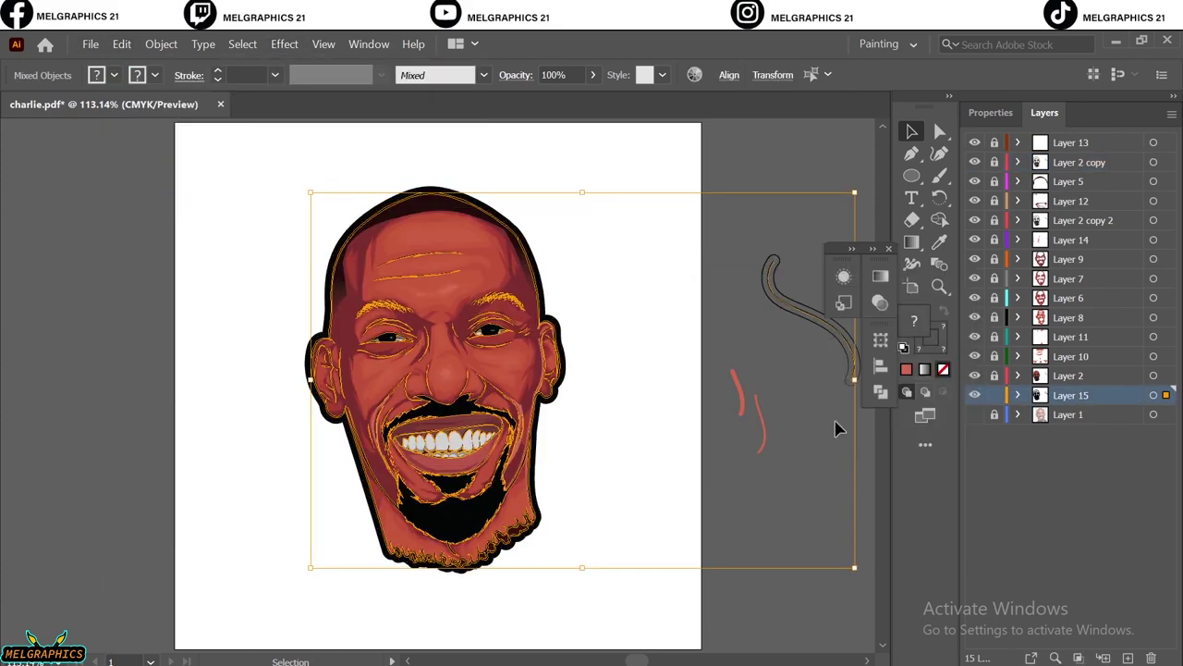
Step: On a new background layer, draw a rectangle covering the whole artboard
left_click(835, 428)
key("ctrl+l")
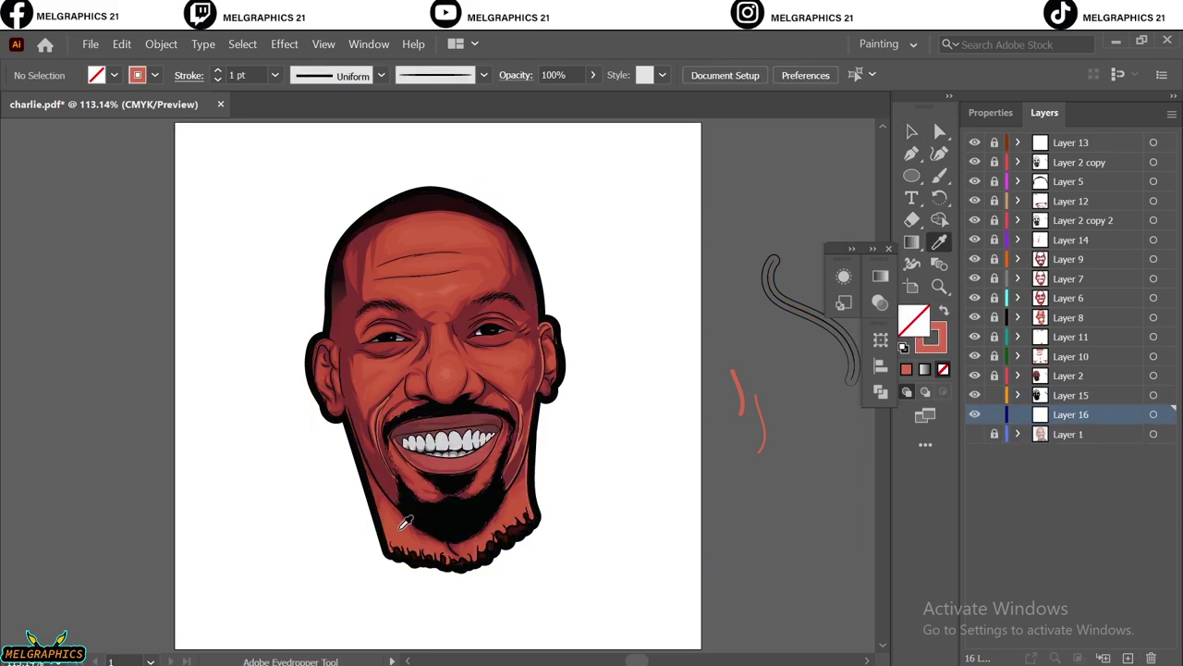
key("m")
left_click_drag(175, 625, 701, 118)
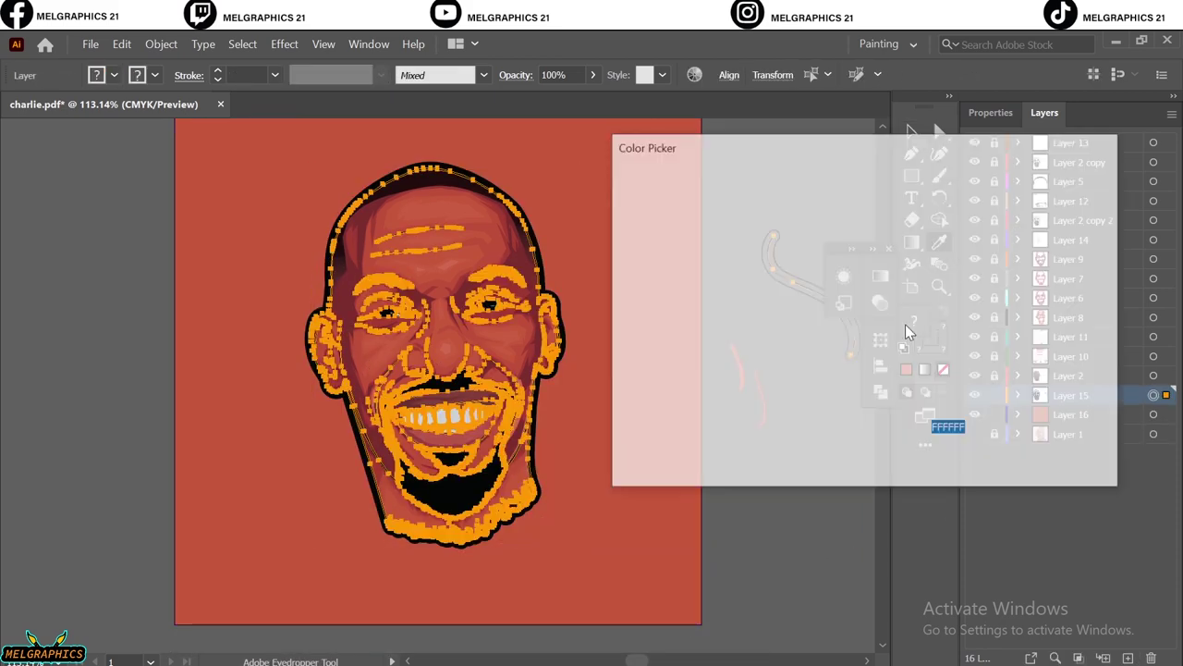
key("v")
left_click(815, 396)
Step: Unlock the lip shading layer, add another lower-lip shape, and give it a red fill
scroll(822, 554, "up", 1)
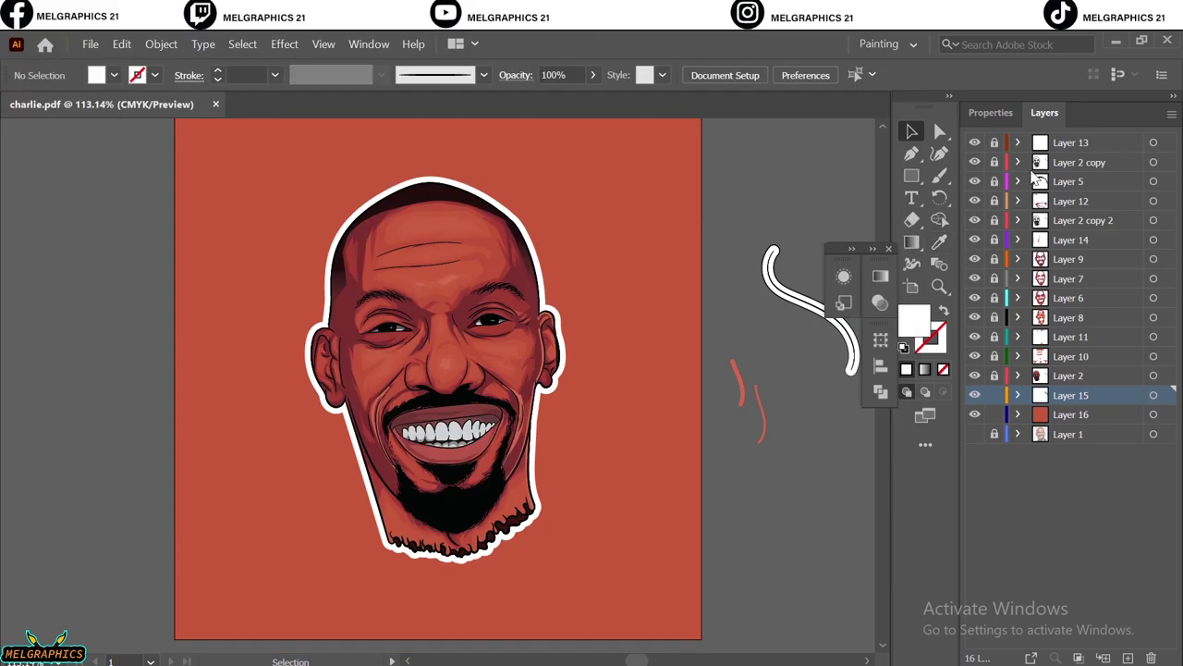
left_click(994, 201)
left_click(1063, 201)
left_click(912, 154)
key("ctrl+plus")
key("ctrl+plus")
key("ctrl+plus")
left_click_drag(460, 457, 485, 465)
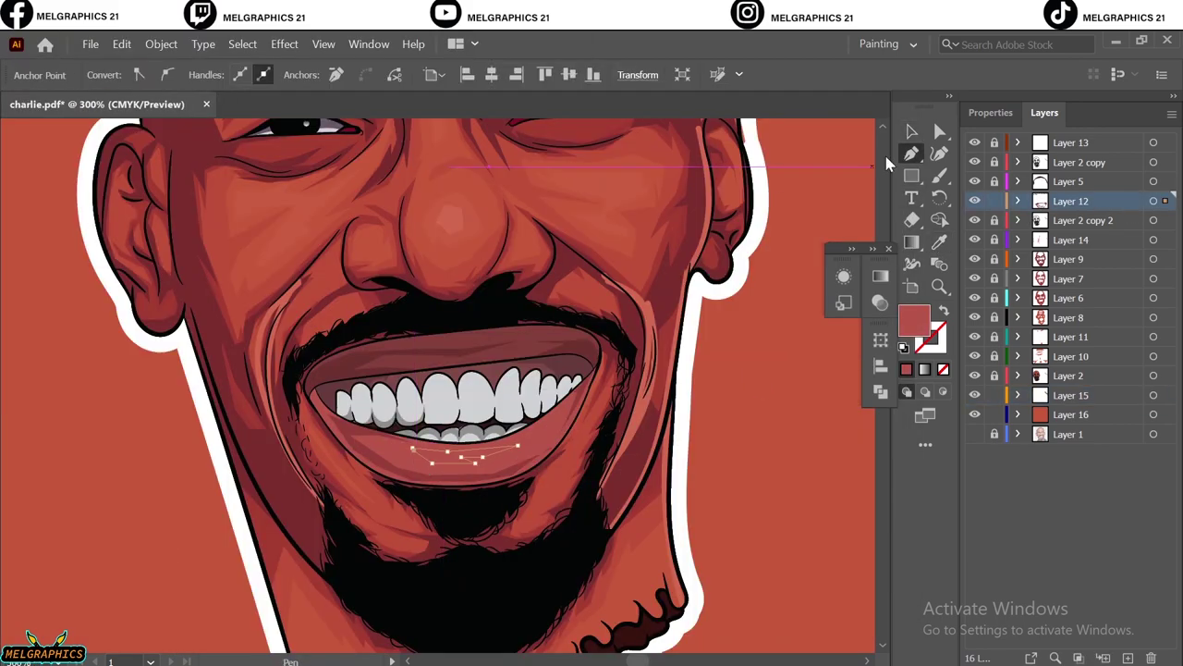
double_click(913, 320)
key("Return")
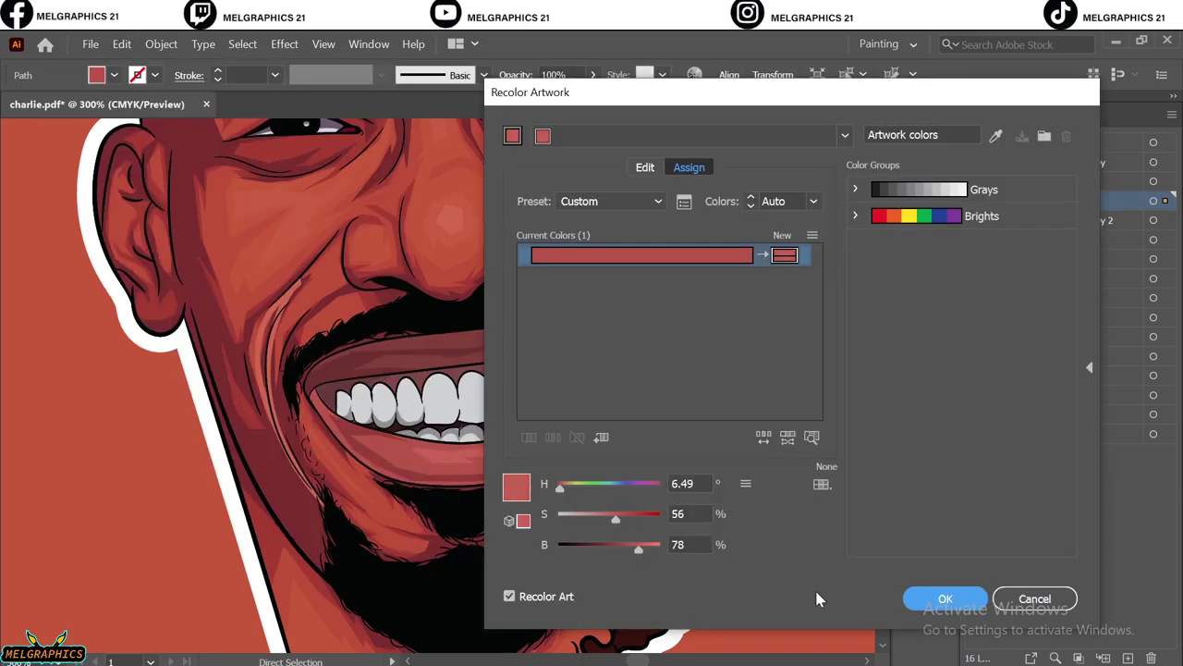
left_click(945, 598)
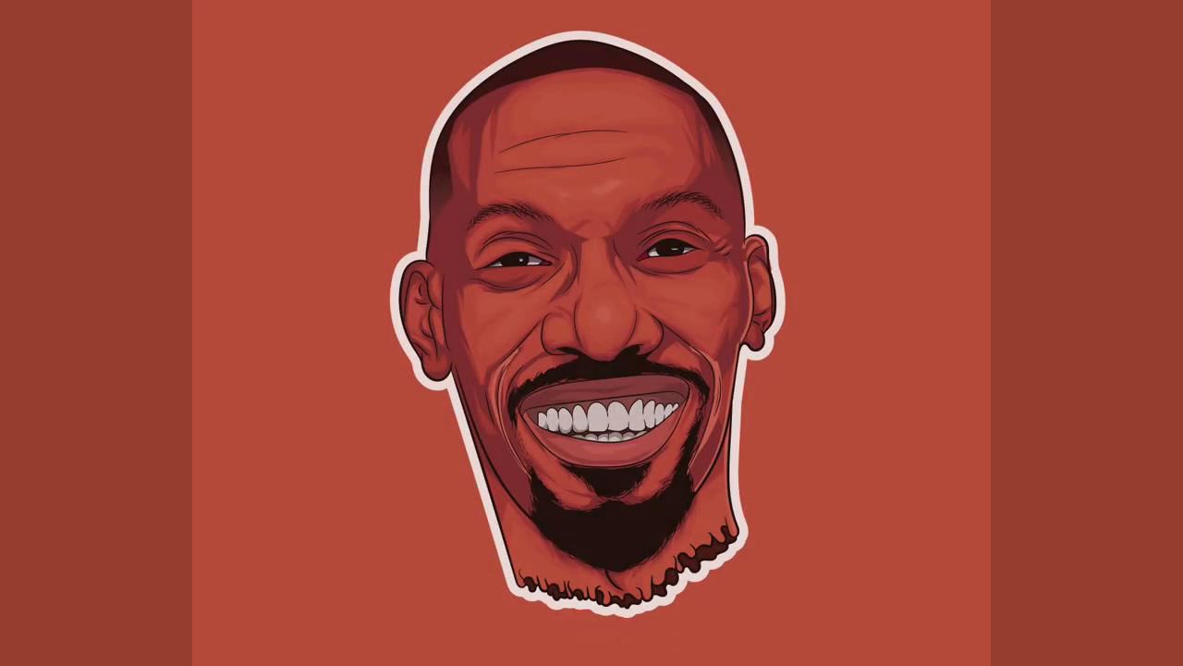